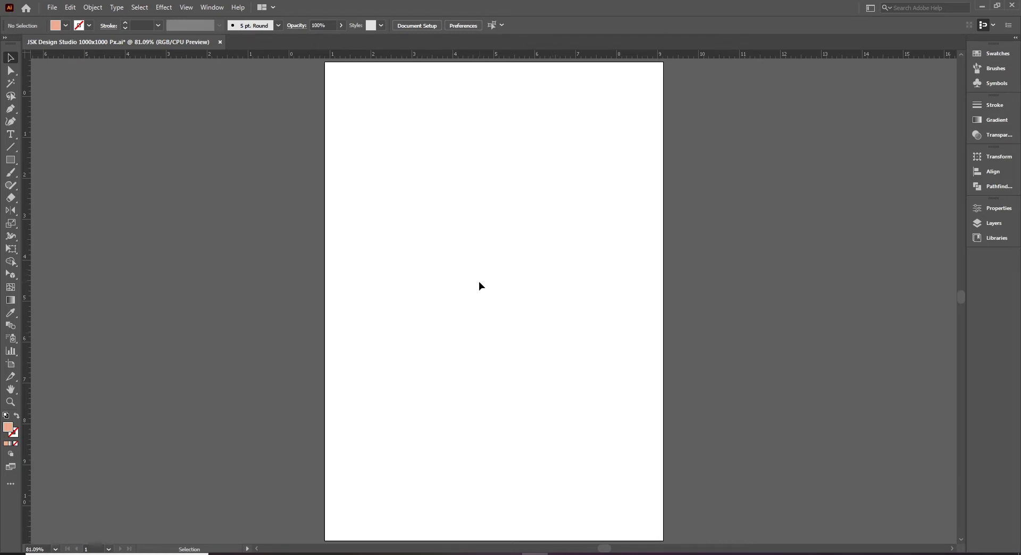
- Set the ruler units to inches and create a rectangle 10 in wide and 7 in high on the artboard
{"action": "right_click", "coordinate": [468, 55]}
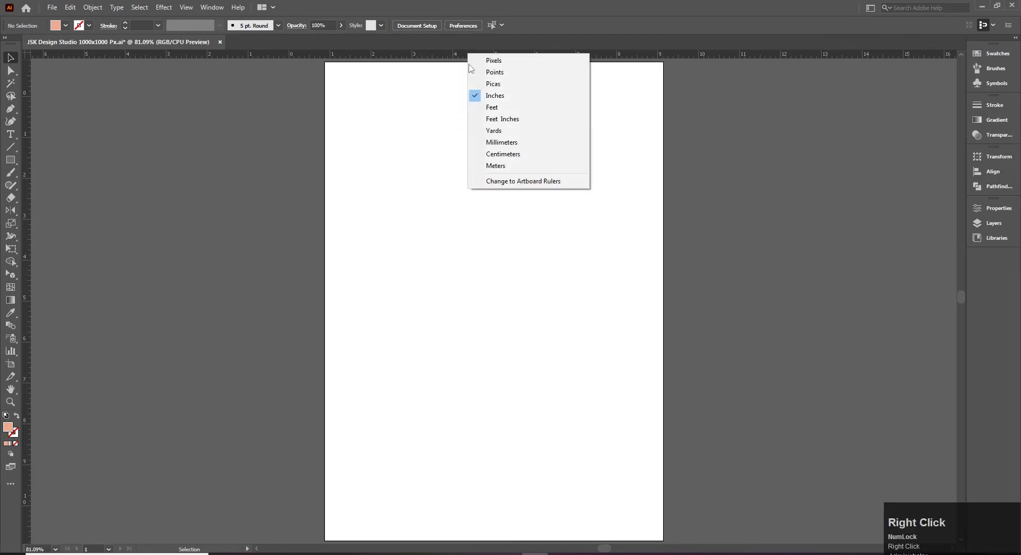
{"action": "left_click", "coordinate": [494, 95]}
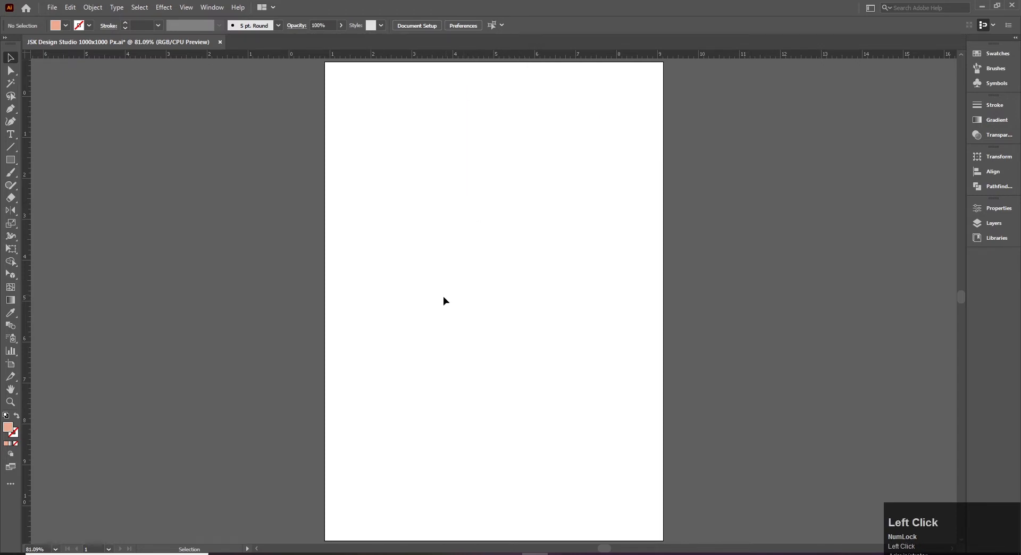
{"action": "key", "text": "m"}
{"action": "left_click", "coordinate": [449, 280]}
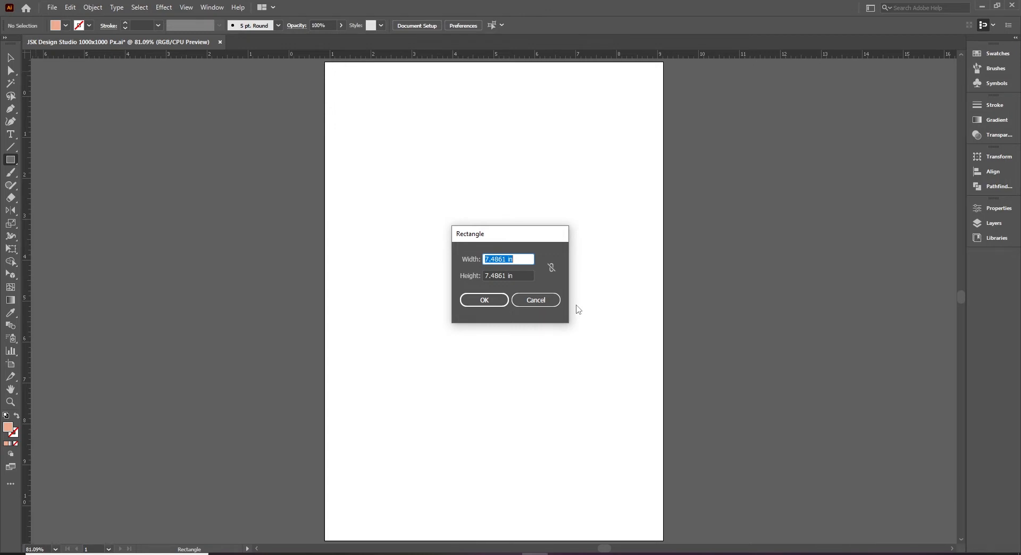
{"action": "type", "text": "10"}
{"action": "key", "text": "Tab"}
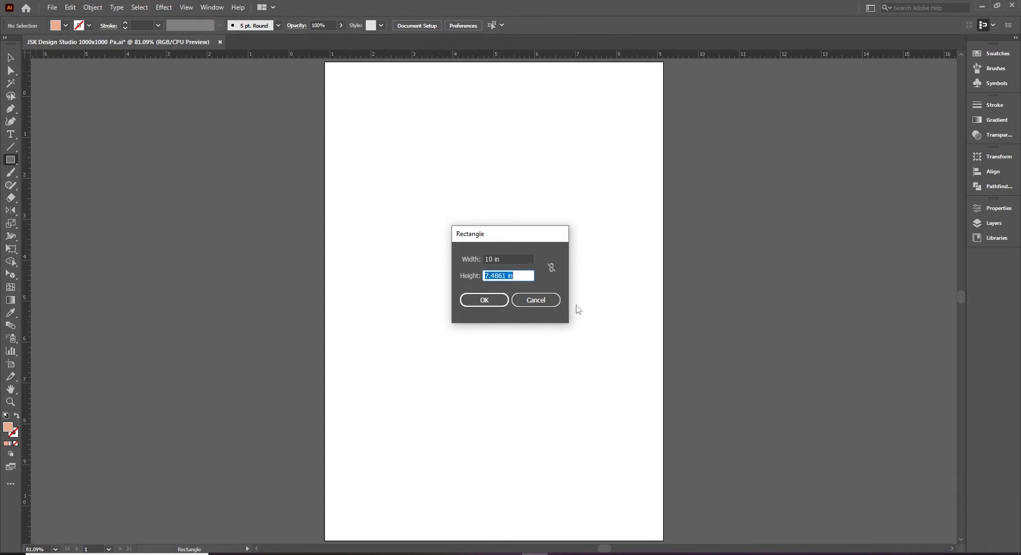
{"action": "type", "text": "7"}
{"action": "key", "text": "Return"}
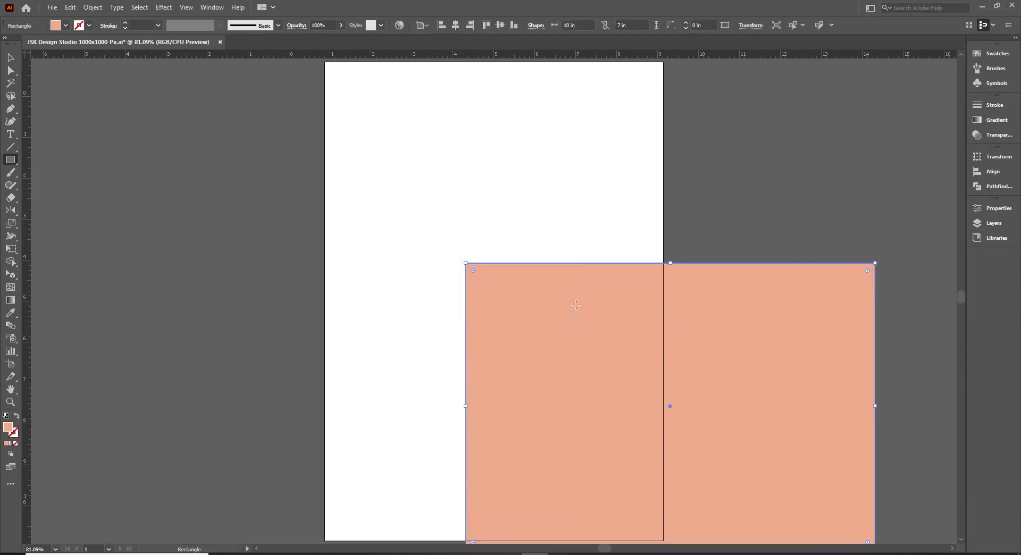
- Move the rectangle up and to the left over the artboard, and check its width and height in the transform values
{"action": "key", "text": "v"}
{"action": "left_click", "coordinate": [506, 335], "text": "ctrl+alt"}
{"action": "left_click", "coordinate": [558, 258]}
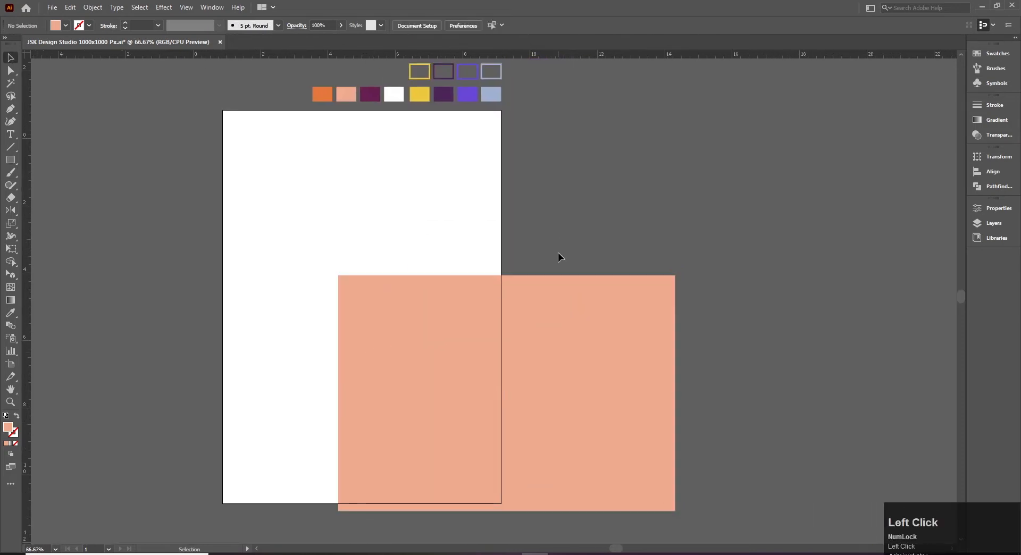
{"action": "left_click_drag", "start_coordinate": [510, 237], "coordinate": [530, 236]}
{"action": "left_click_drag", "start_coordinate": [526, 376], "coordinate": [458, 287]}
{"action": "mouse_move", "coordinate": [586, 304]}
{"action": "left_mouse_down"}
{"action": "mouse_move", "coordinate": [552, 315]}
{"action": "mouse_move", "coordinate": [571, 315]}
{"action": "left_mouse_up"}
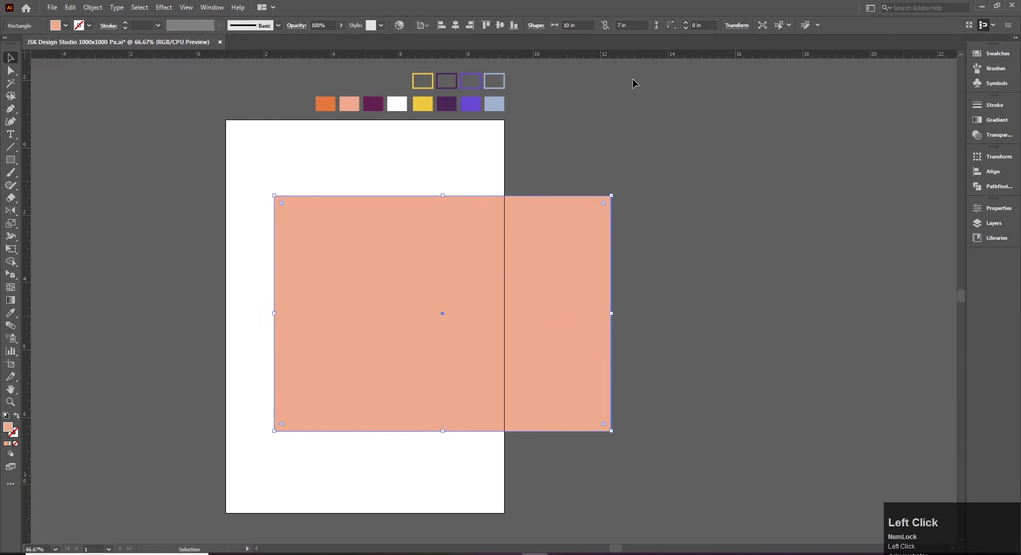
{"action": "left_click", "coordinate": [730, 26]}
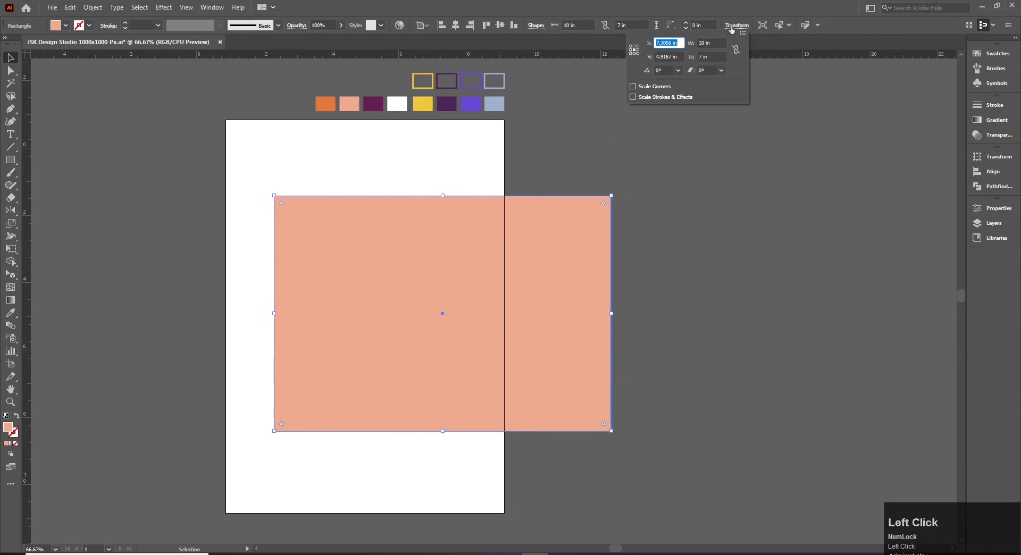
{"action": "left_click", "coordinate": [717, 219]}
{"action": "left_click_drag", "start_coordinate": [479, 180], "coordinate": [499, 180]}
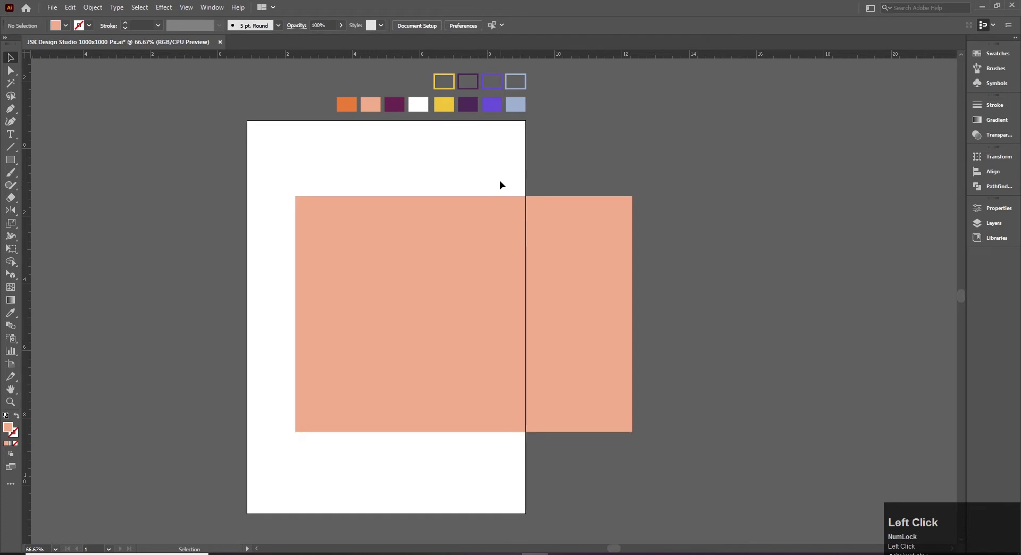
- Resize the artboard to 30 in wide and 20 in high
{"action": "key", "text": "shift+o"}
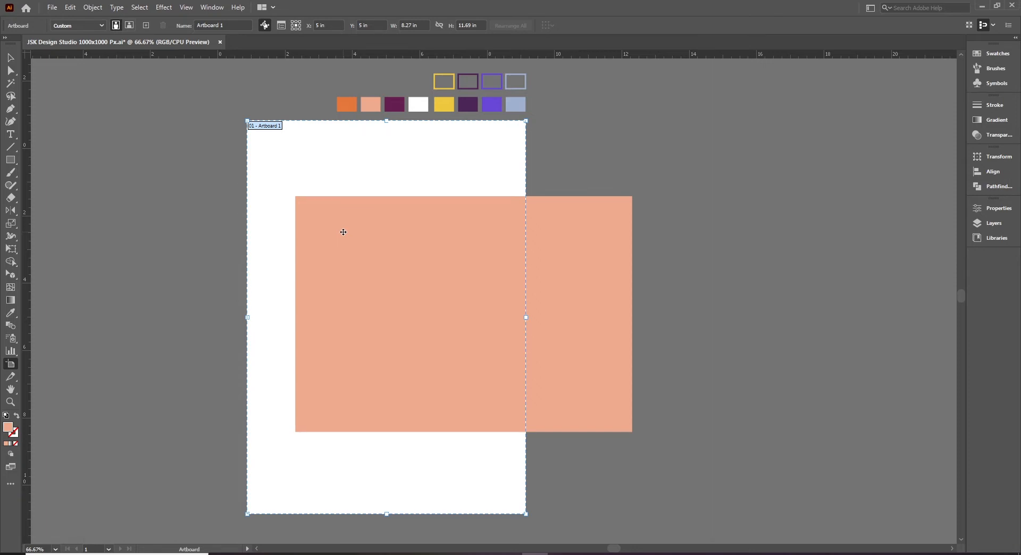
{"action": "left_click", "coordinate": [411, 24]}
{"action": "type", "text": "30"}
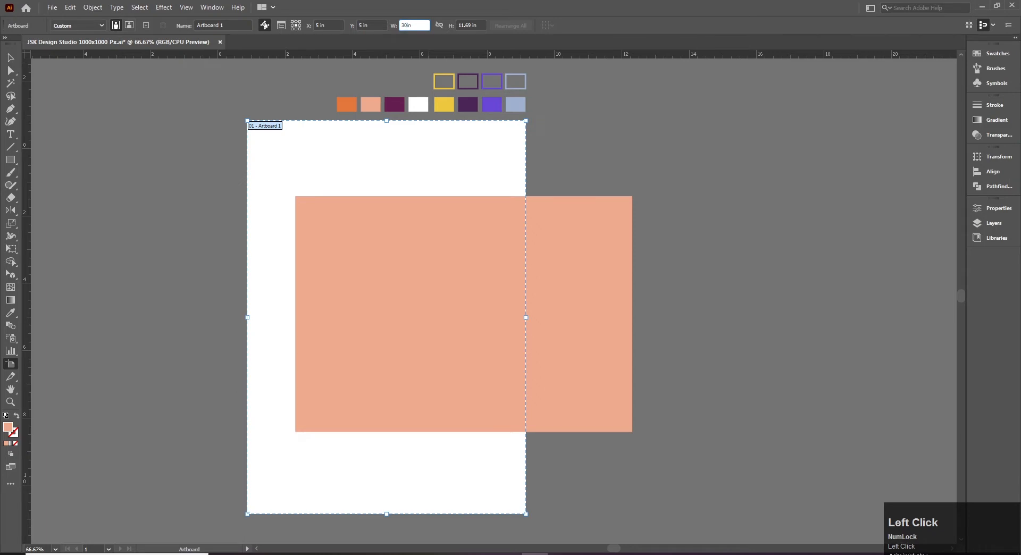
{"action": "key", "text": "Tab"}
{"action": "type", "text": "20"}
{"action": "key", "text": "Tab"}
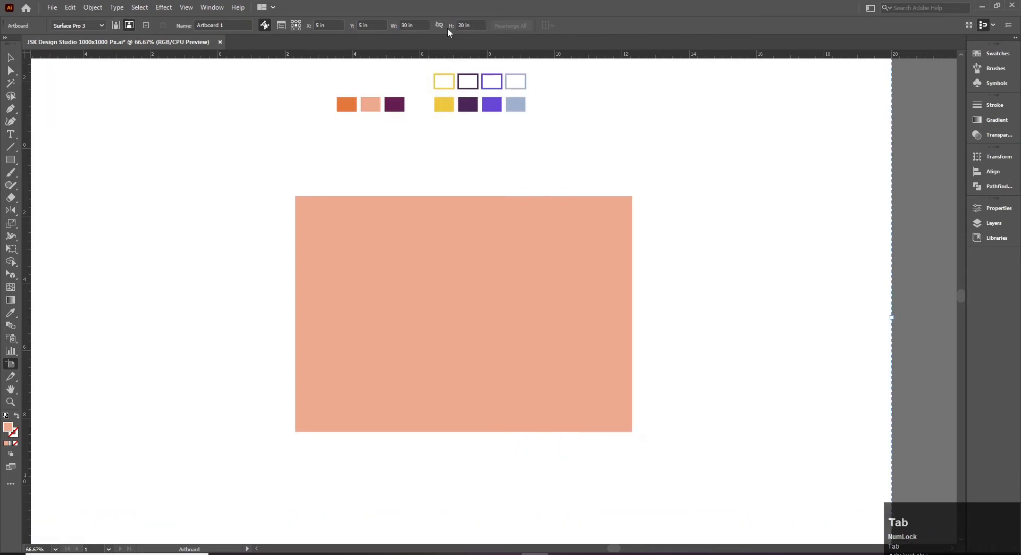
- Move the group of palette colour swatches off the artboard to just above its upper edge
{"action": "left_click", "coordinate": [11, 58]}
{"action": "left_click", "coordinate": [453, 244], "text": "ctrl+alt"}
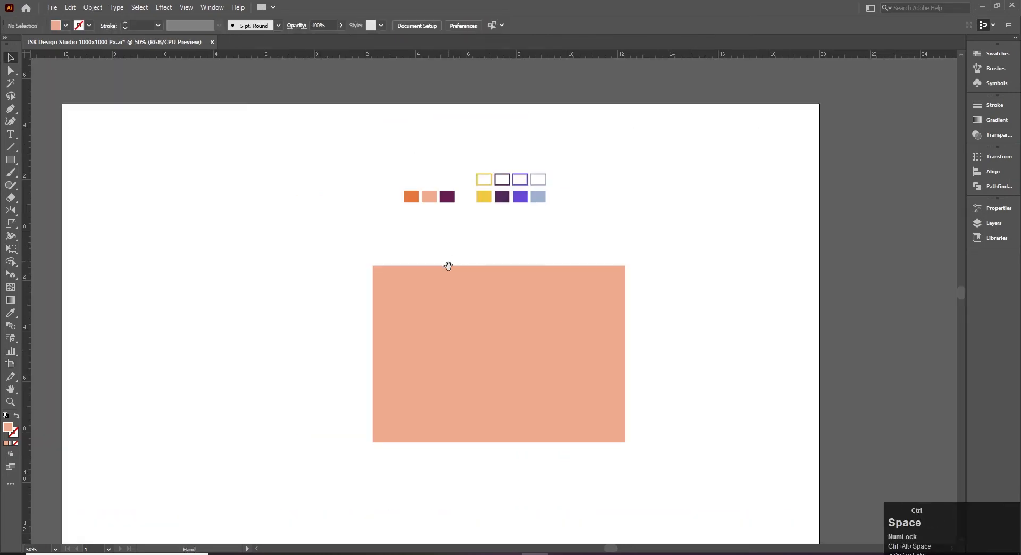
{"action": "left_click_drag", "start_coordinate": [373, 175], "coordinate": [536, 126]}
{"action": "left_click", "coordinate": [529, 243]}
- Move the salmon rectangle horizontally into the left half of the artboard and keep it selected
{"action": "key", "text": "space"}
{"action": "left_click_drag", "start_coordinate": [524, 230], "coordinate": [514, 189]}
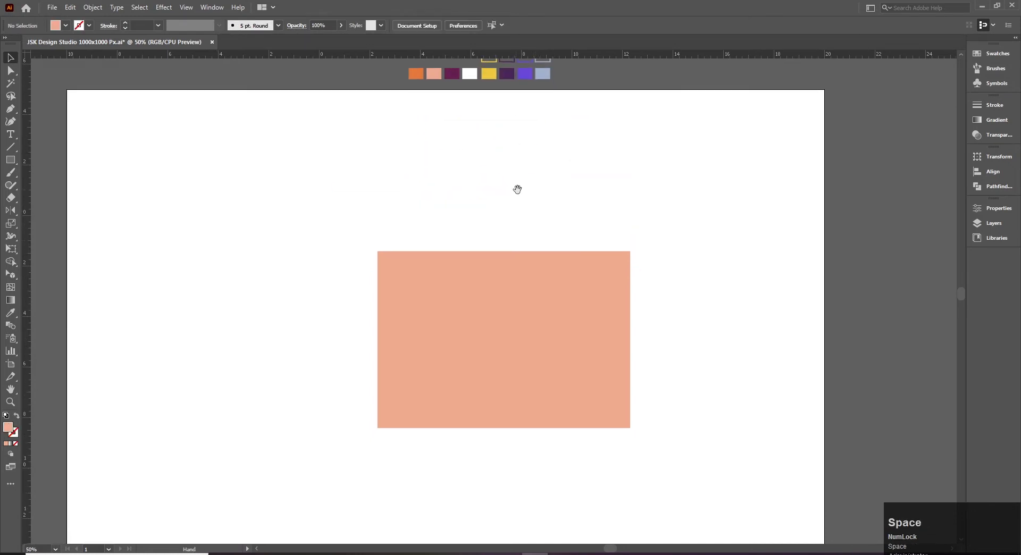
{"action": "key", "text": "space"}
{"action": "left_click_drag", "start_coordinate": [551, 197], "coordinate": [557, 189]}
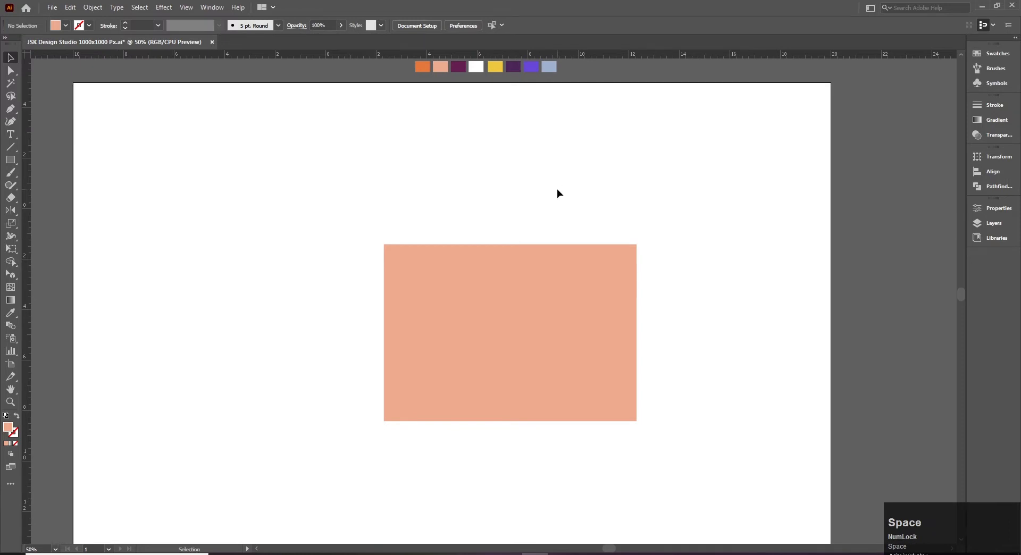
{"action": "key", "text": "space"}
{"action": "left_click_drag", "start_coordinate": [571, 200], "coordinate": [570, 177]}
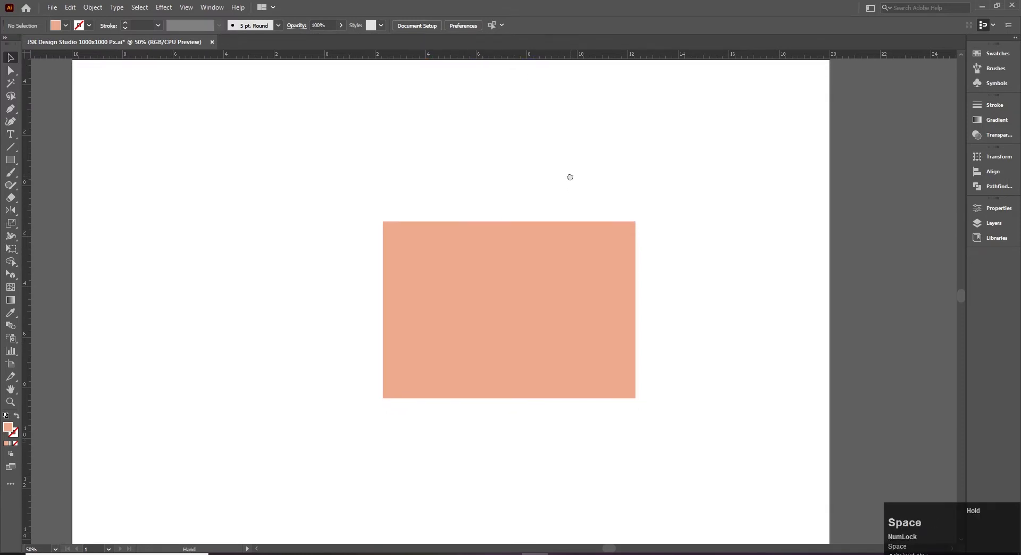
{"action": "left_click_drag", "start_coordinate": [544, 280], "coordinate": [351, 277]}
{"action": "left_click", "coordinate": [537, 289]}
{"action": "left_click", "coordinate": [330, 291]}
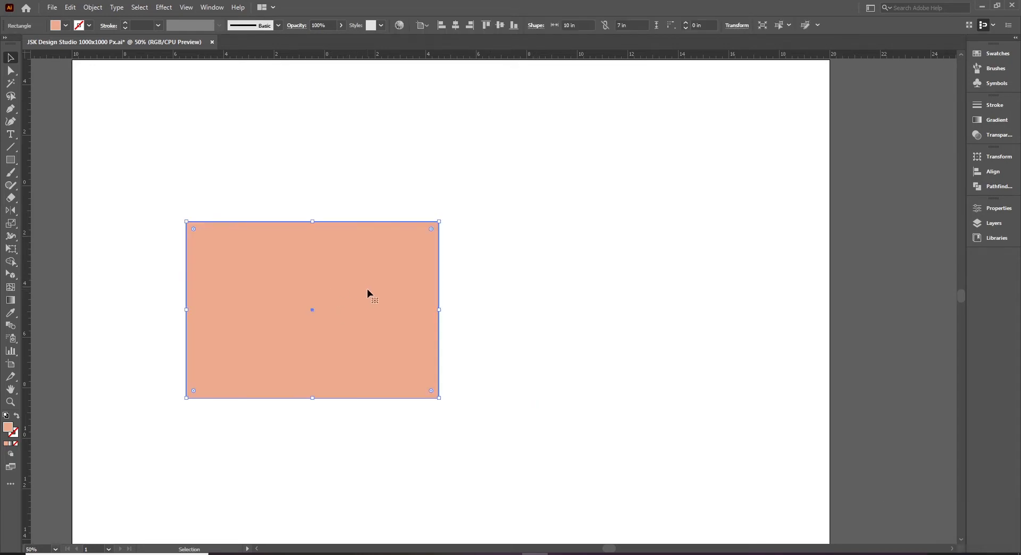
- Check the selected rectangle's position and size in its transform values
{"action": "left_click", "coordinate": [733, 27]}
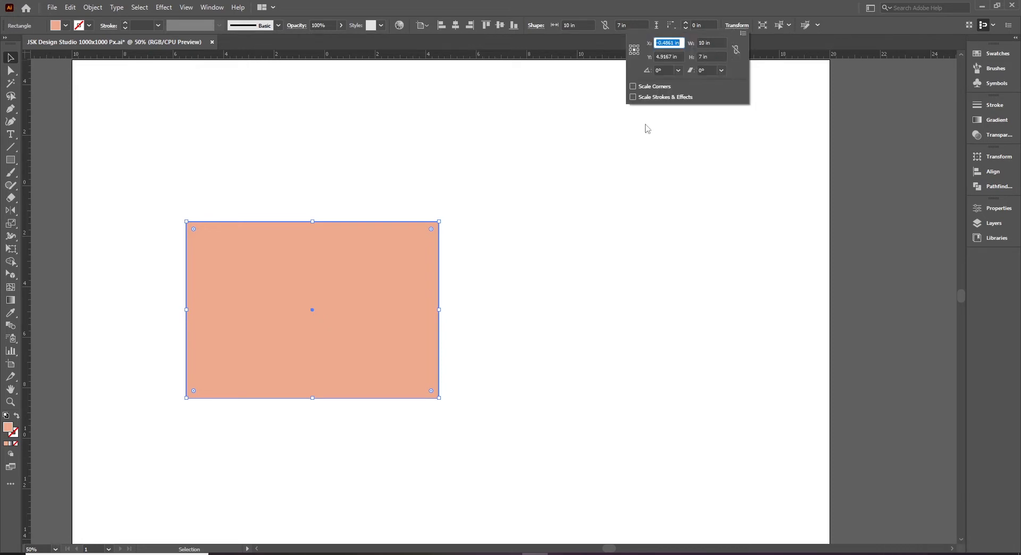
{"action": "left_click", "coordinate": [467, 359]}
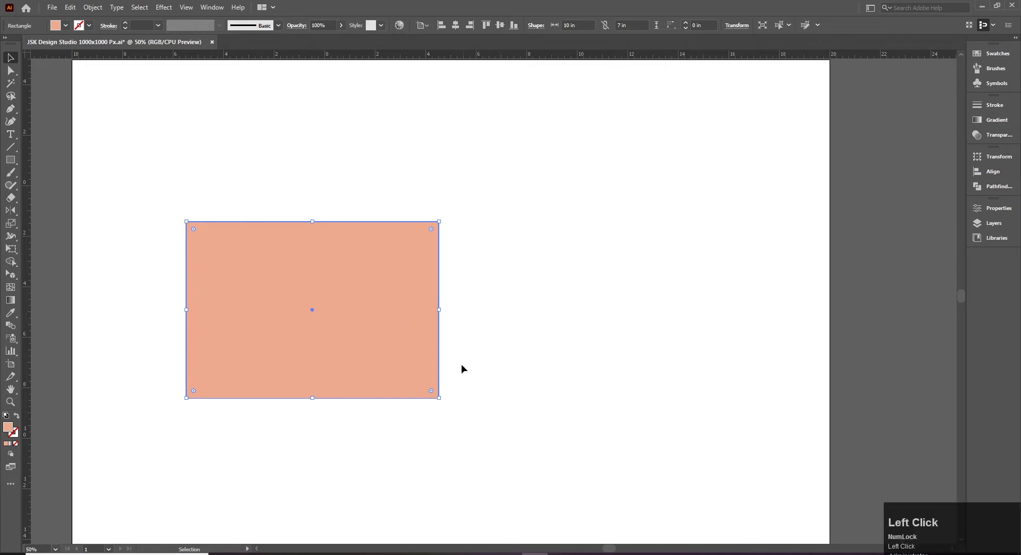
{"action": "left_click", "coordinate": [292, 374]}
- Fill the rectangle with the default white-to-black linear gradient
{"action": "left_click_drag", "start_coordinate": [508, 296], "coordinate": [536, 333]}
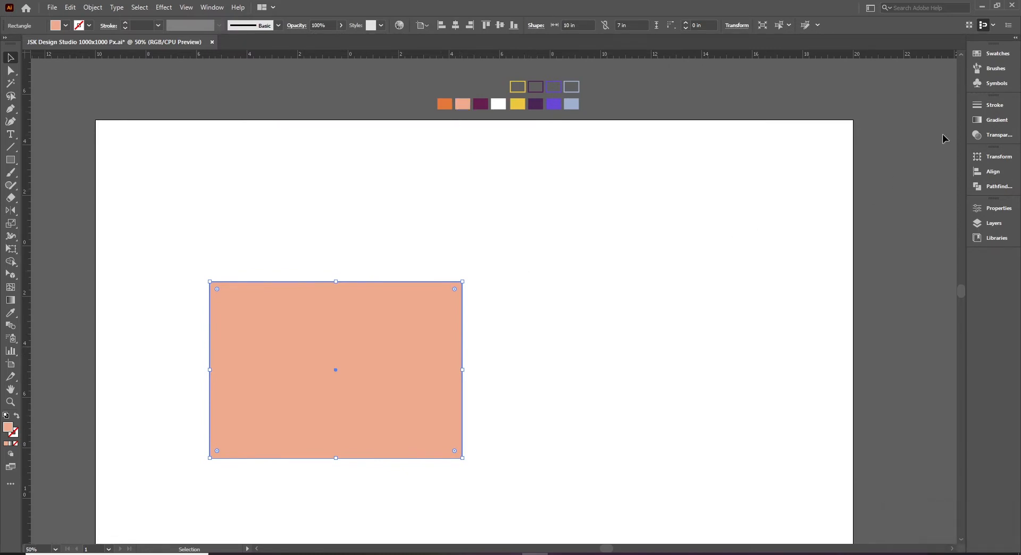
{"action": "left_click", "coordinate": [987, 121]}
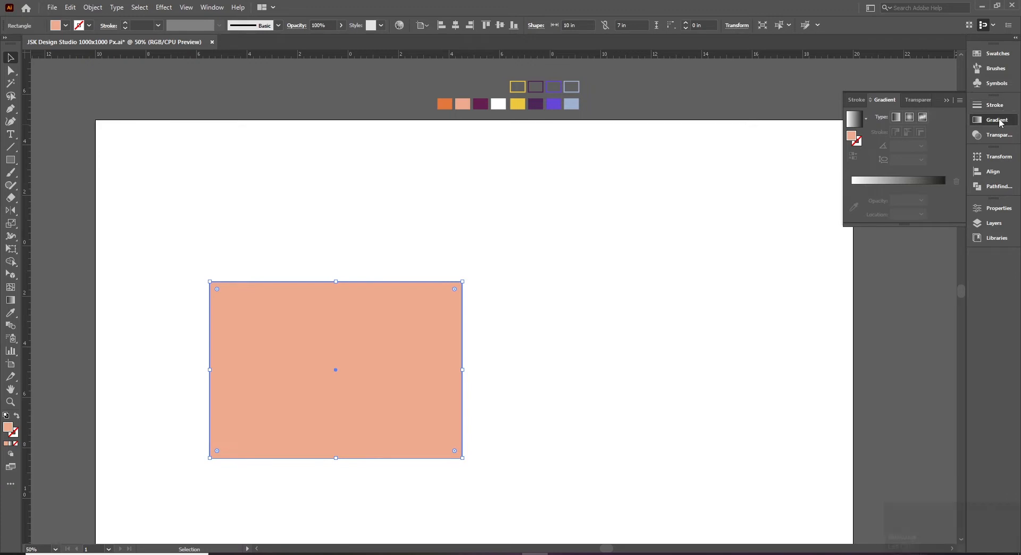
{"action": "left_click", "coordinate": [999, 121]}
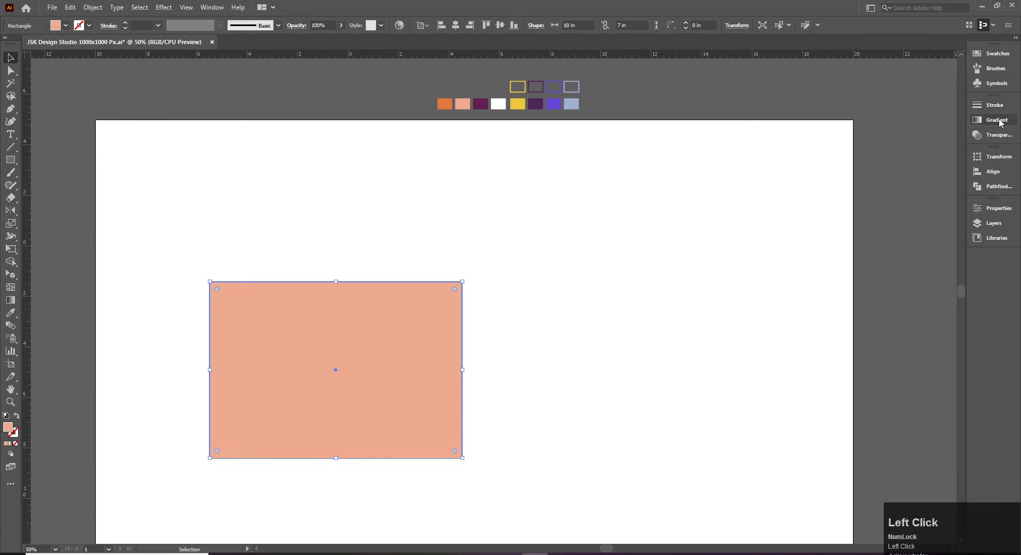
{"action": "left_click", "coordinate": [199, 8]}
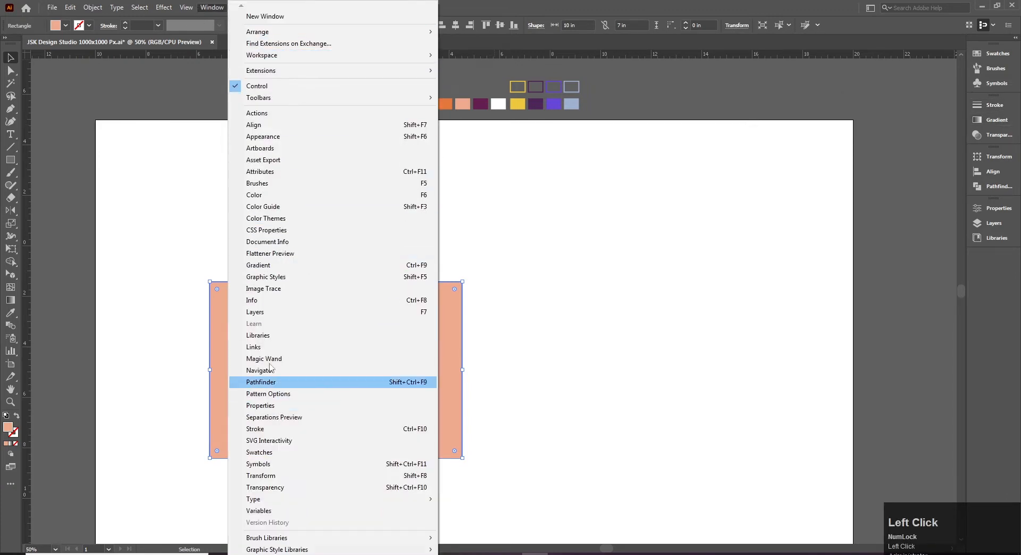
{"action": "left_click", "coordinate": [285, 267]}
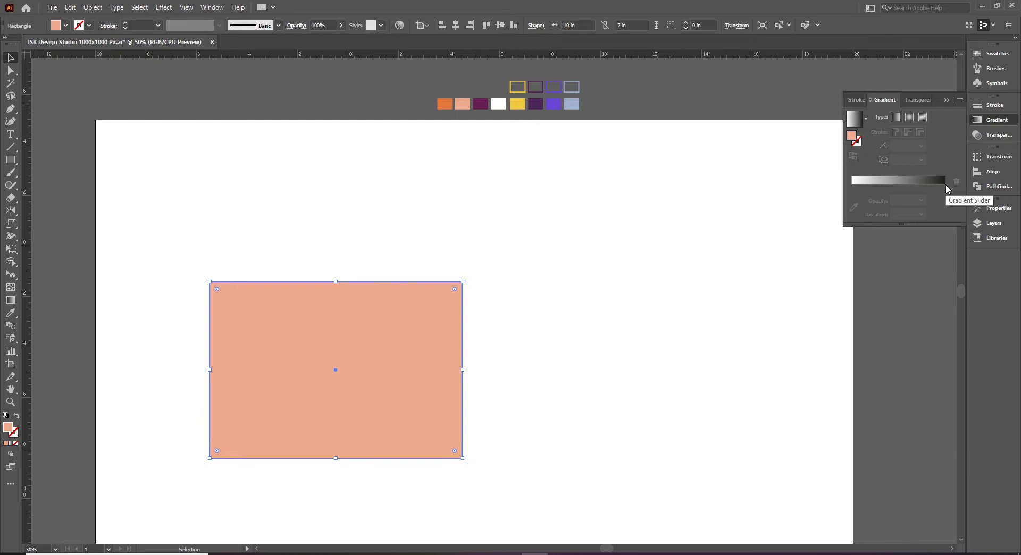
{"action": "left_click", "coordinate": [867, 122]}
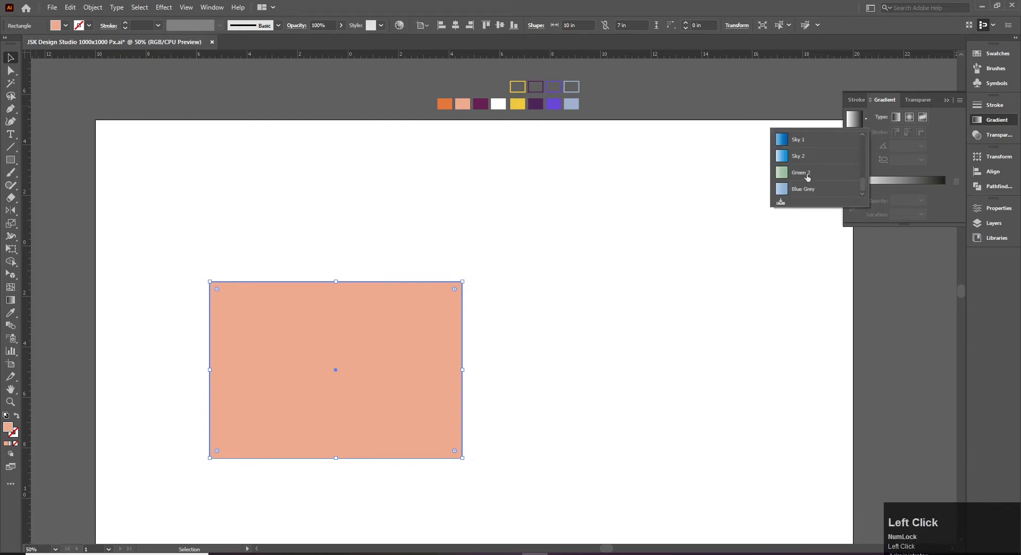
{"action": "left_click", "coordinate": [925, 150]}
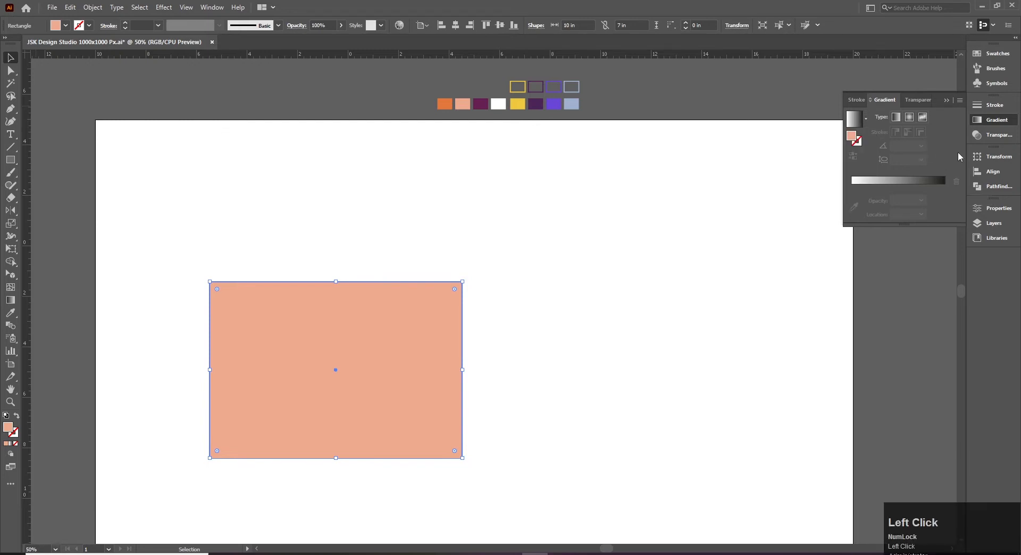
{"action": "left_click", "coordinate": [944, 187]}
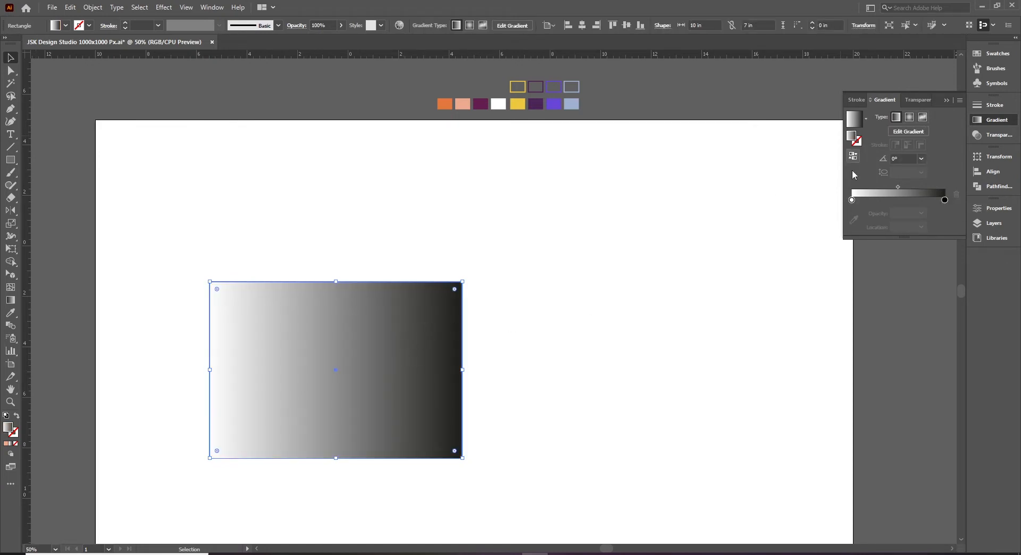
- Try several swatch colours on the gradient's black end stop, finishing with beige, and view its RGB values
{"action": "double_click", "coordinate": [945, 201]}
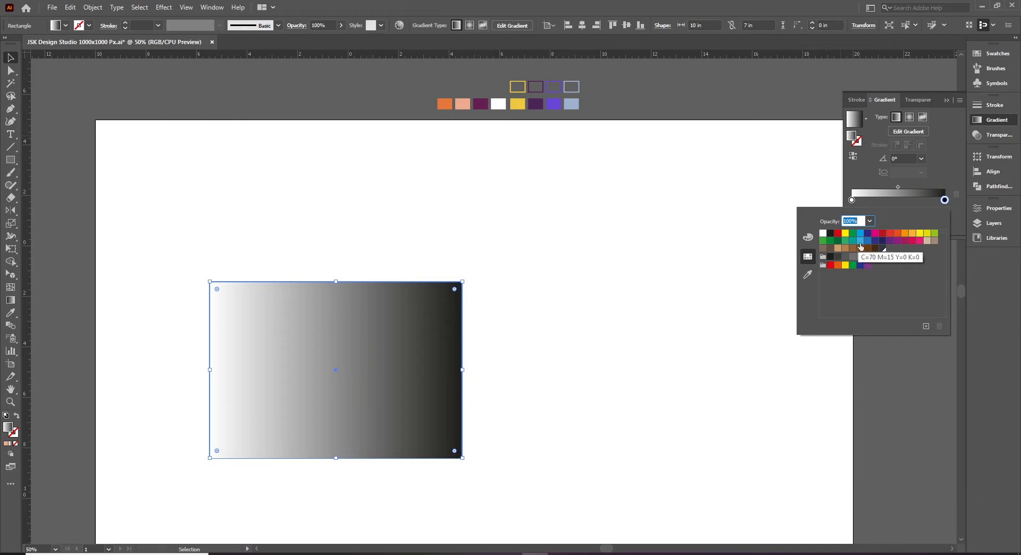
{"action": "left_click", "coordinate": [860, 246]}
{"action": "left_click", "coordinate": [890, 241]}
{"action": "left_click", "coordinate": [906, 235]}
{"action": "left_click", "coordinate": [920, 233]}
{"action": "left_click", "coordinate": [927, 240]}
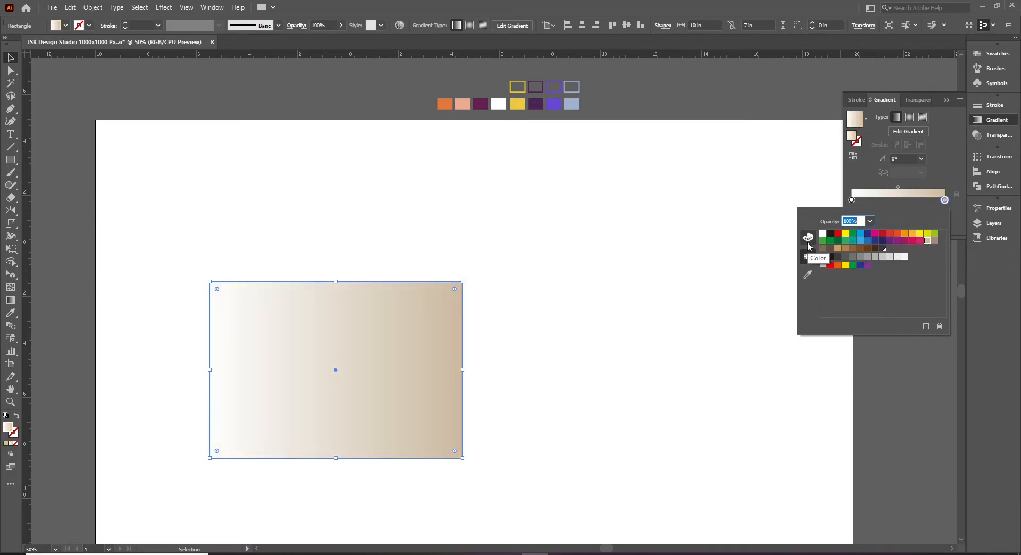
{"action": "left_click", "coordinate": [807, 245]}
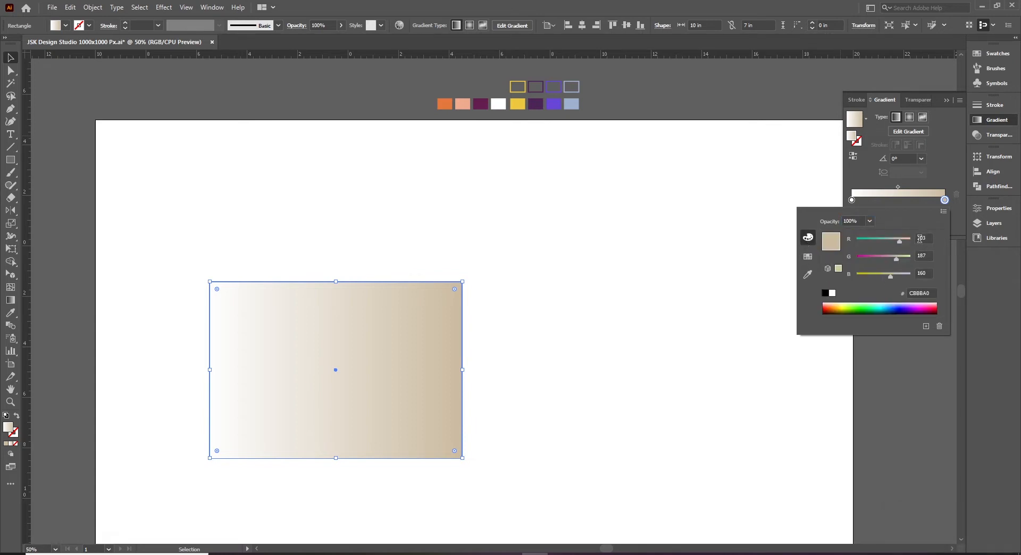
{"action": "left_click", "coordinate": [807, 257]}
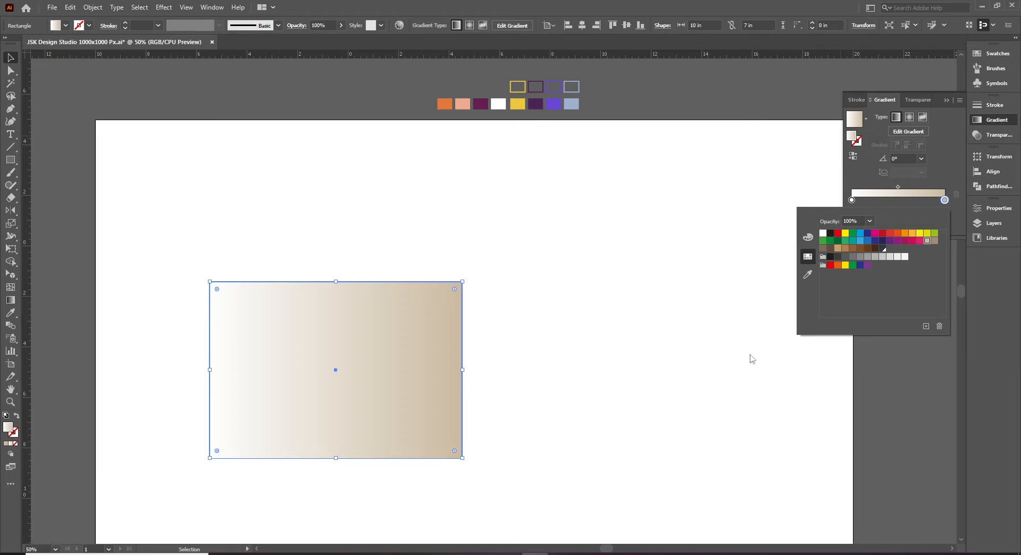
- Recolour the gradient's end stop by sampling the orange palette swatch above the artboard
{"action": "left_click", "coordinate": [809, 278]}
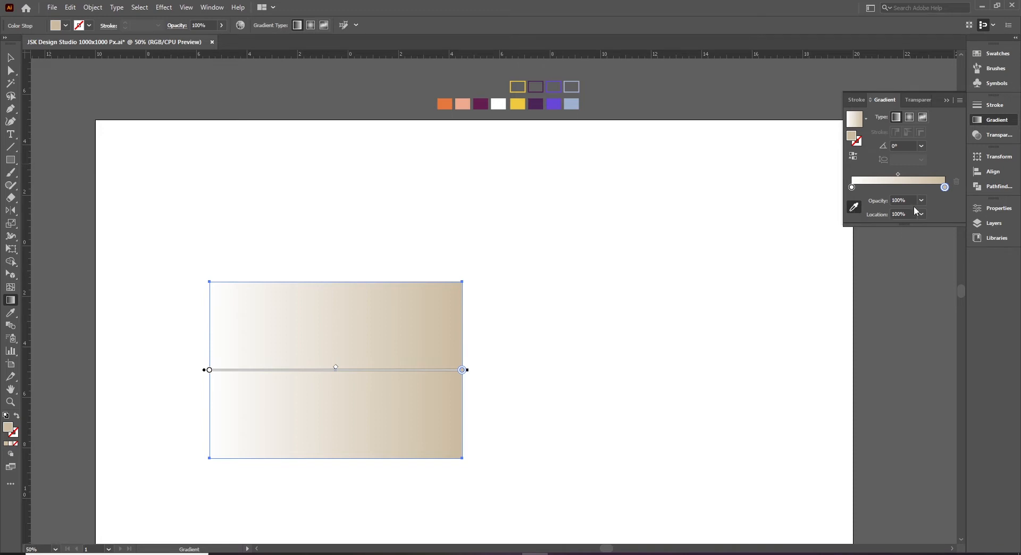
{"action": "left_click", "coordinate": [449, 102]}
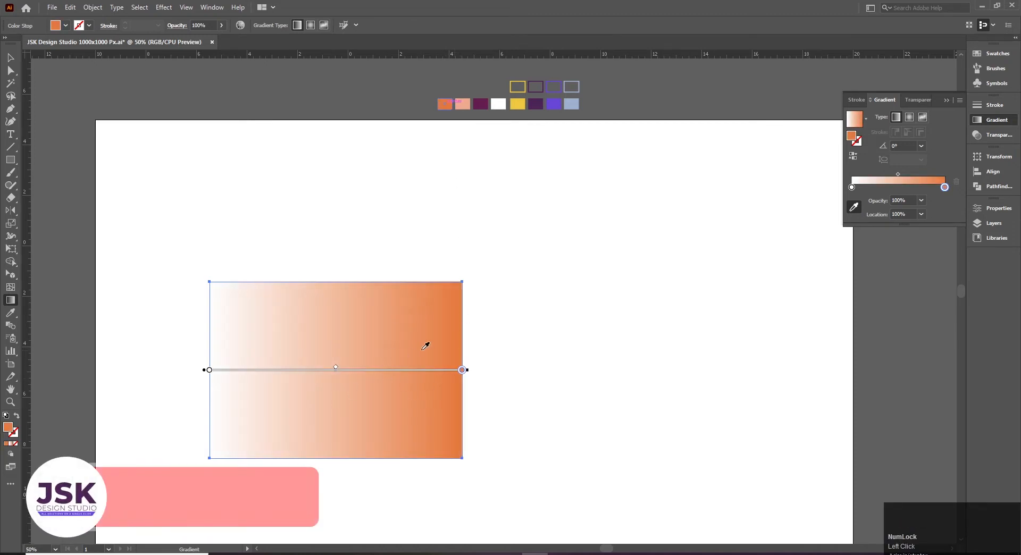
{"action": "key", "text": "v"}
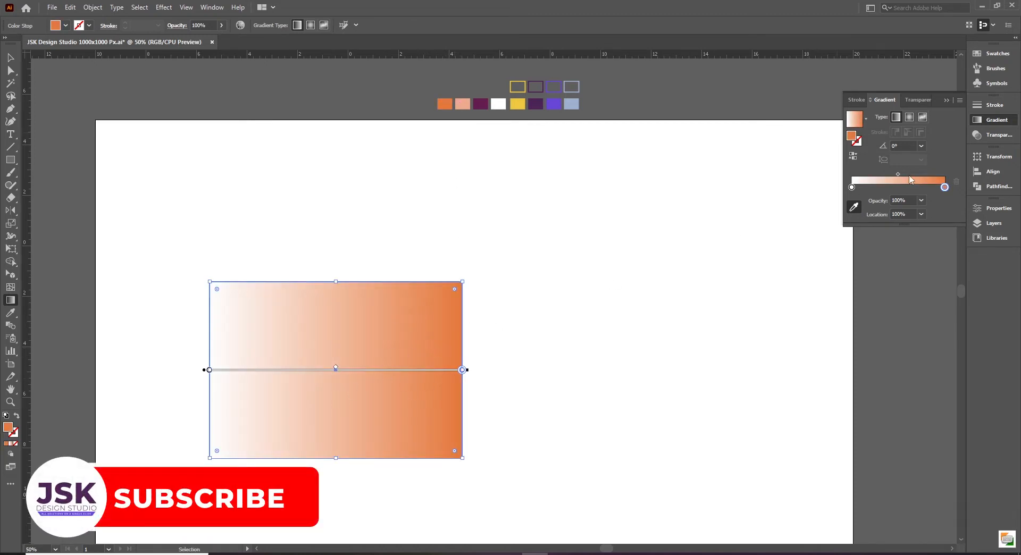
- Recolour the gradient's white start stop by sampling the light peach palette swatch above the artboard
{"action": "left_click", "coordinate": [852, 188]}
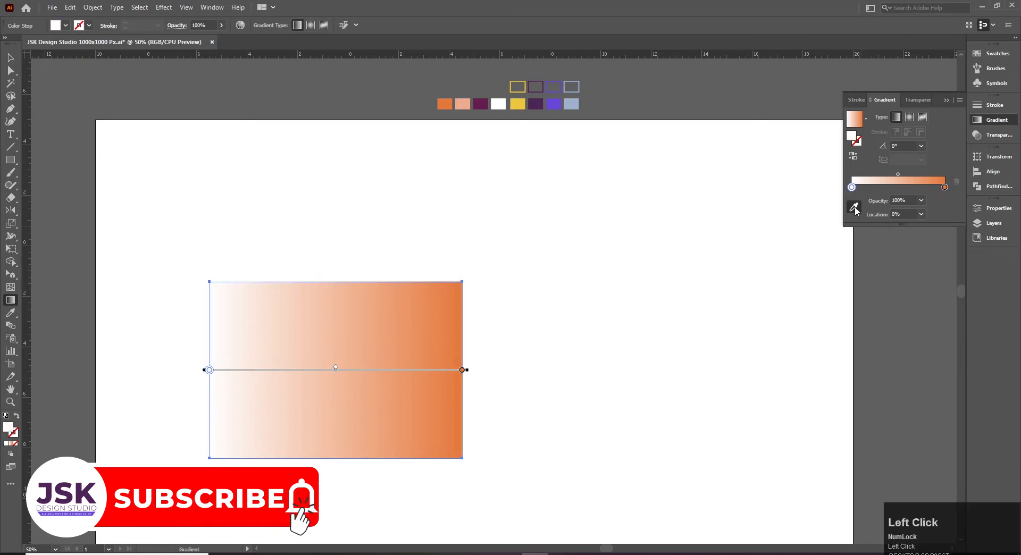
{"action": "left_click", "coordinate": [854, 208]}
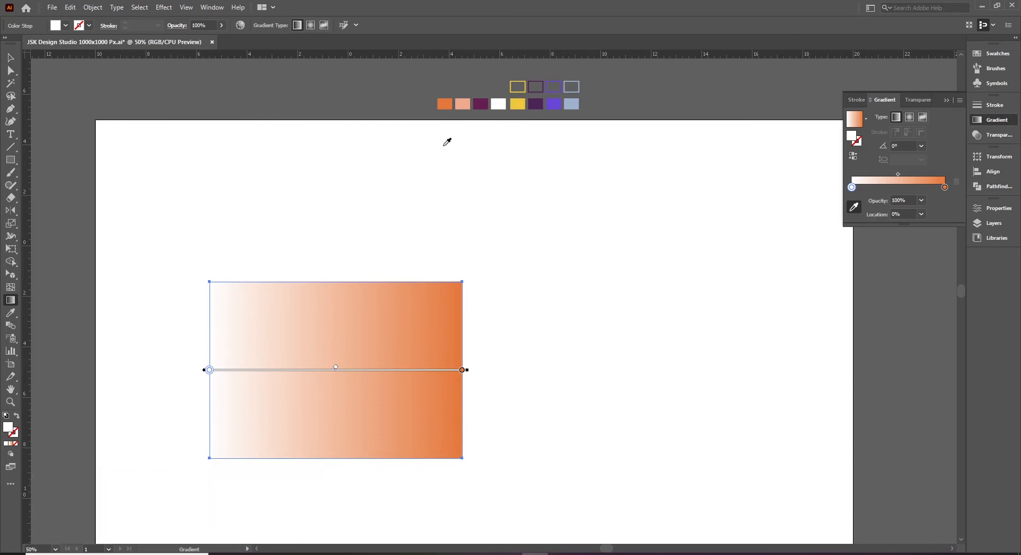
{"action": "left_click", "coordinate": [462, 103]}
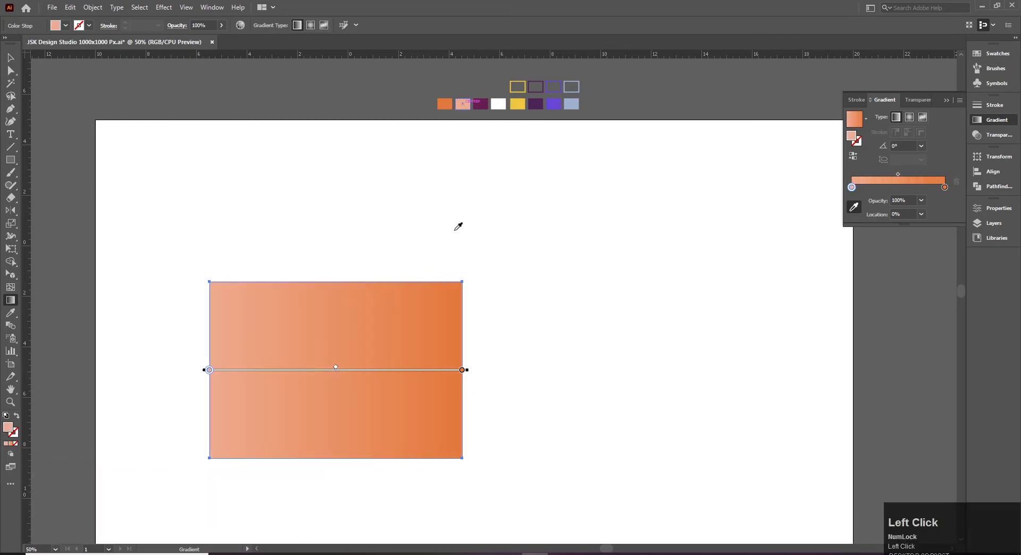
- Try gradient angles of -60°, -120°, -135°, 120° and 135° on the rectangle, finishing with 150°
{"action": "left_click", "coordinate": [921, 145]}
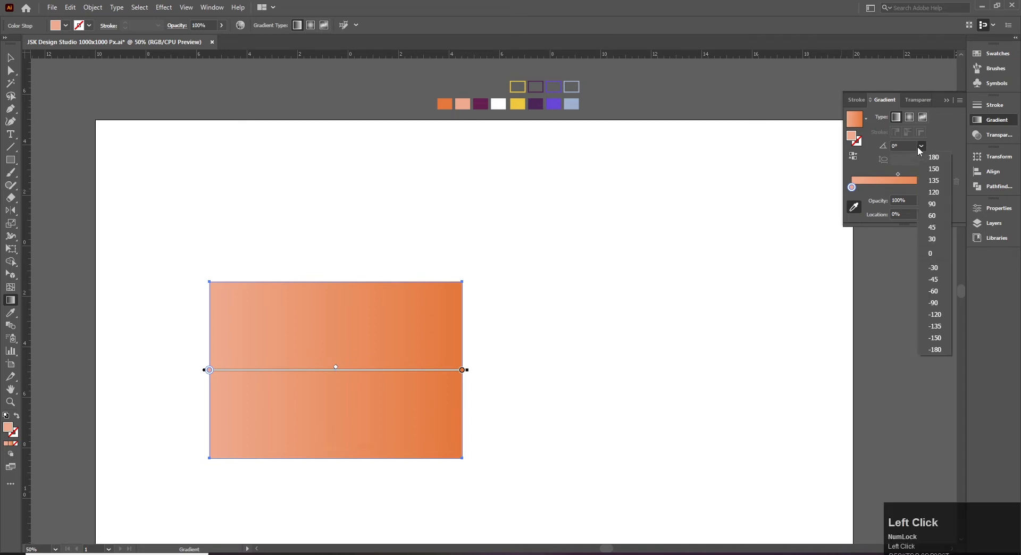
{"action": "left_click", "coordinate": [929, 291]}
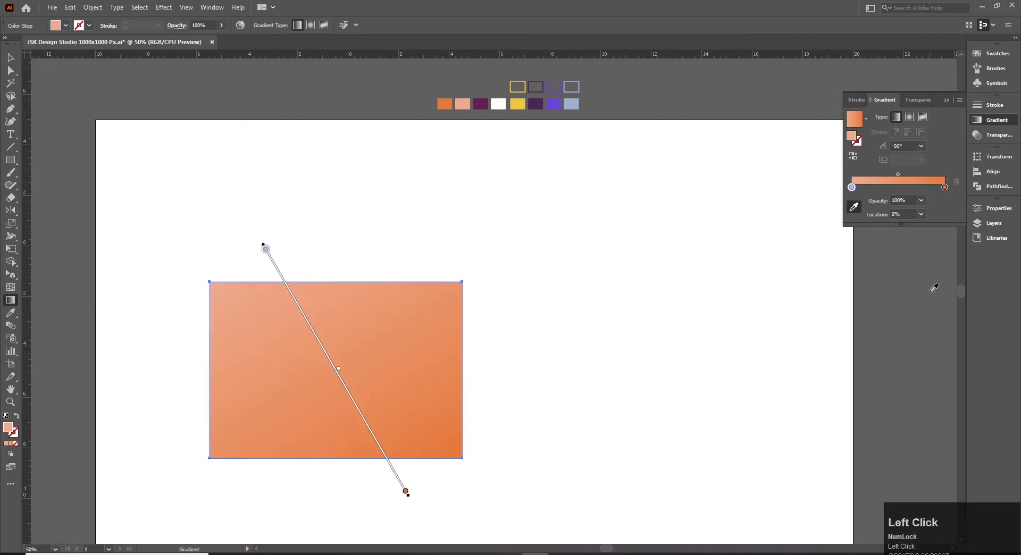
{"action": "left_click", "coordinate": [921, 145]}
{"action": "left_click", "coordinate": [934, 315]}
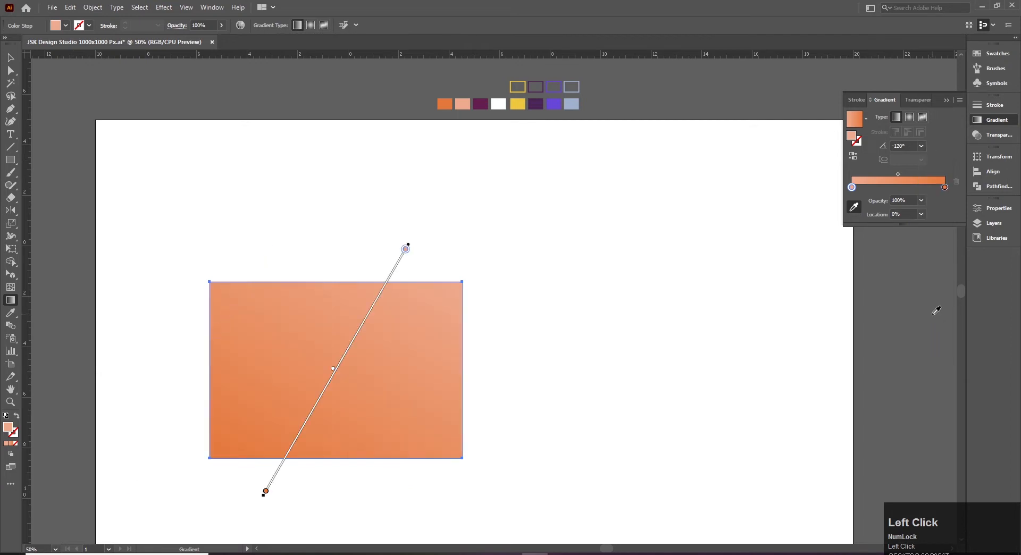
{"action": "left_click", "coordinate": [921, 146]}
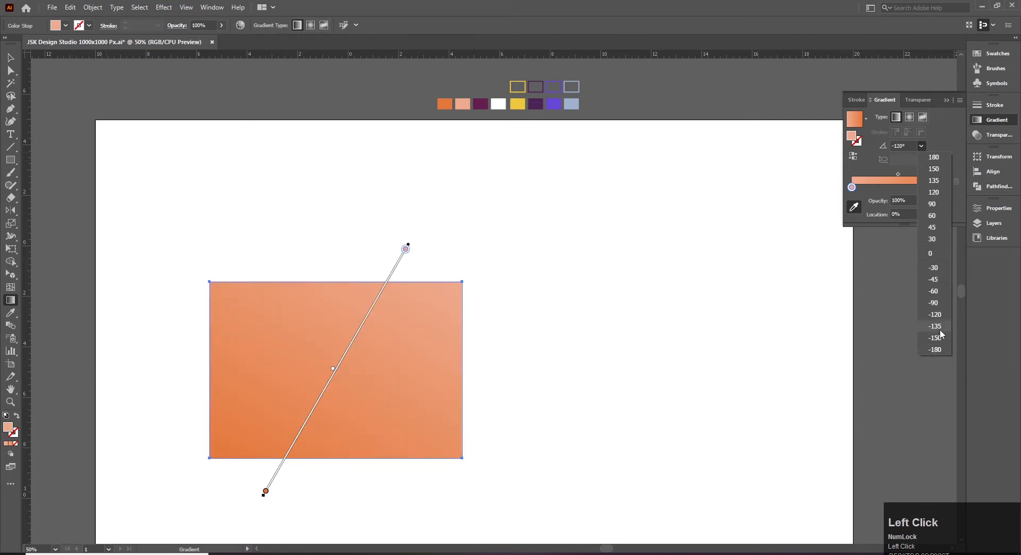
{"action": "left_click", "coordinate": [938, 327]}
{"action": "left_click", "coordinate": [921, 146]}
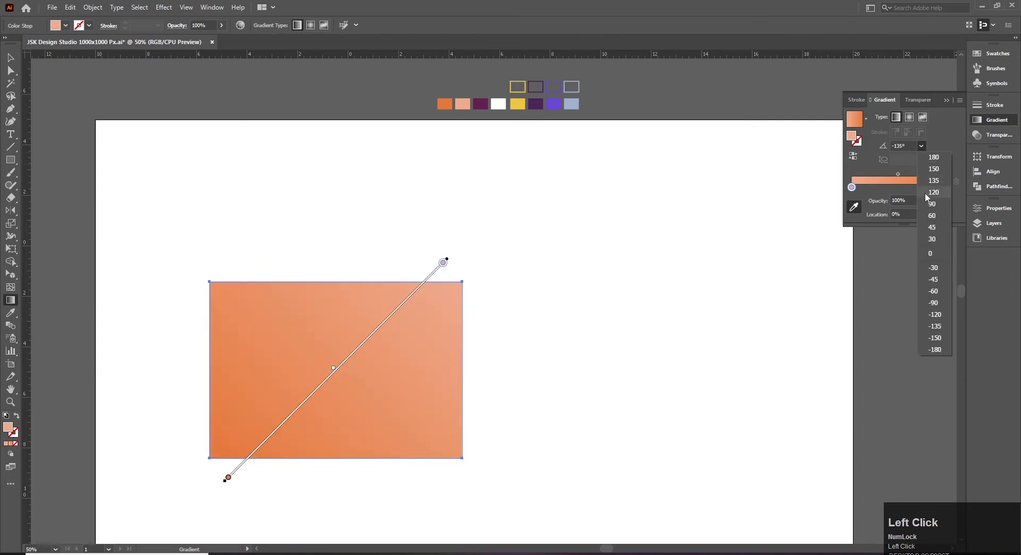
{"action": "left_click", "coordinate": [926, 193]}
{"action": "left_click", "coordinate": [922, 145]}
{"action": "left_click", "coordinate": [934, 180]}
{"action": "left_click", "coordinate": [921, 146]}
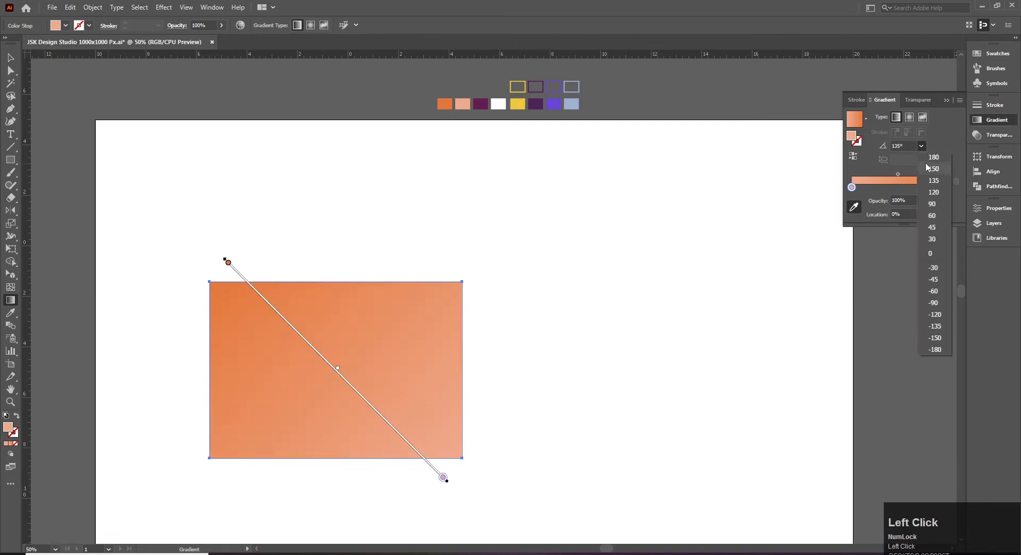
{"action": "left_click", "coordinate": [925, 169]}
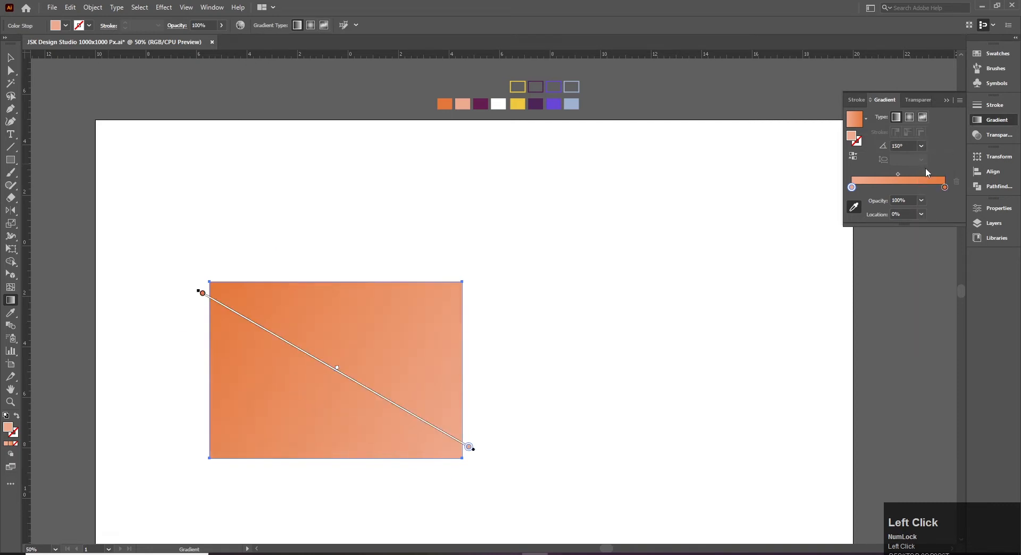
- Select the gradient's orange stop and reverse the rectangle's gradient colours
{"action": "left_click", "coordinate": [203, 293]}
{"action": "mouse_move", "coordinate": [203, 294]}
{"action": "left_mouse_down"}
{"action": "mouse_move", "coordinate": [277, 310]}
{"action": "mouse_move", "coordinate": [315, 386]}
{"action": "mouse_move", "coordinate": [397, 408]}
{"action": "mouse_move", "coordinate": [447, 438]}
{"action": "mouse_move", "coordinate": [203, 293]}
{"action": "left_mouse_up"}
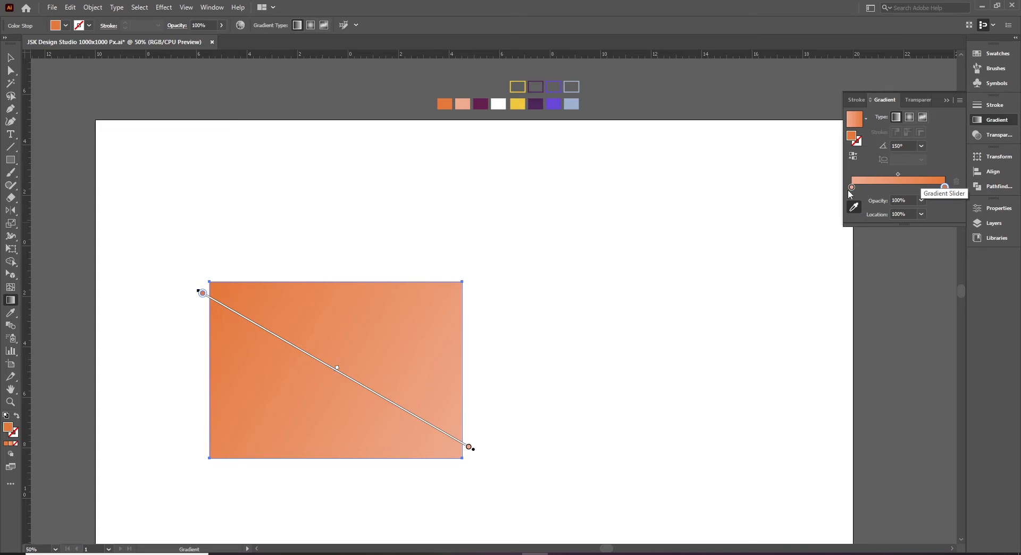
{"action": "left_click", "coordinate": [854, 158]}
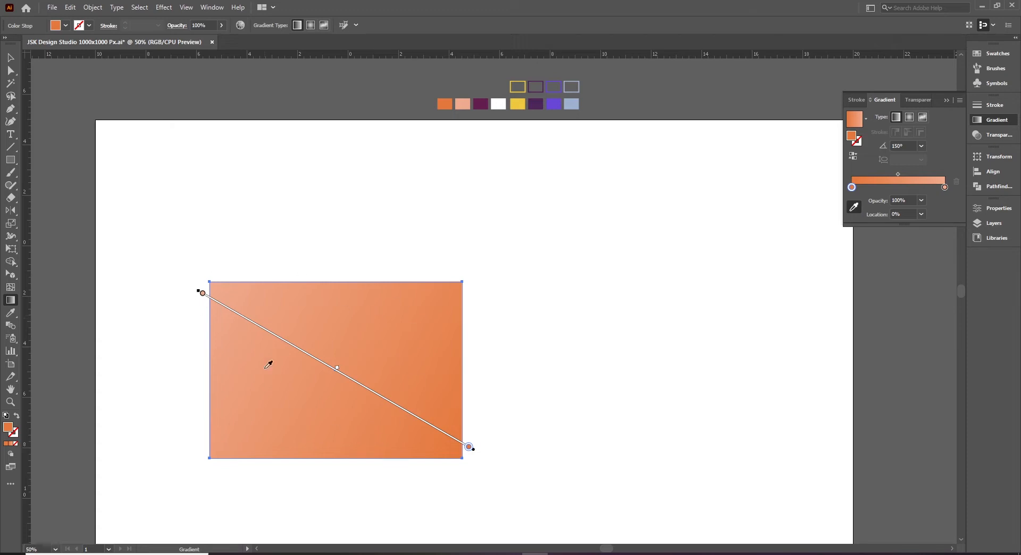
- Try a gradient angle of -150° on the rectangle and undo it
{"action": "left_click", "coordinate": [922, 145]}
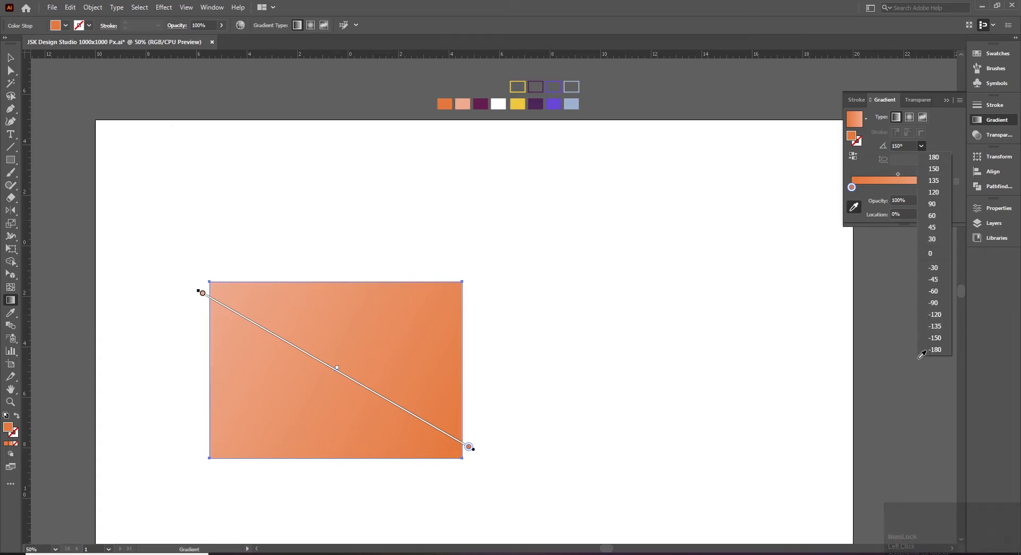
{"action": "left_click", "coordinate": [935, 338]}
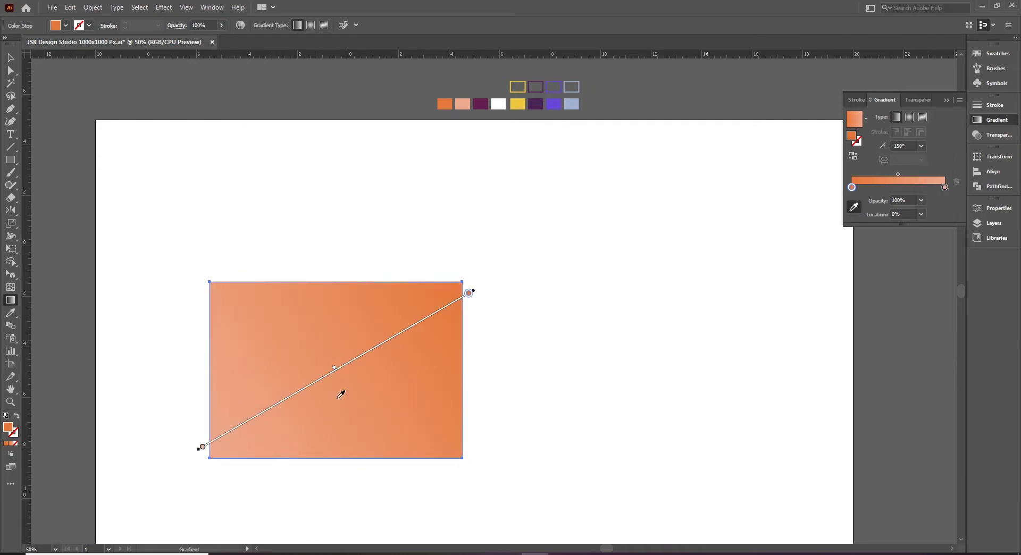
{"action": "key", "text": "ctrl+z"}
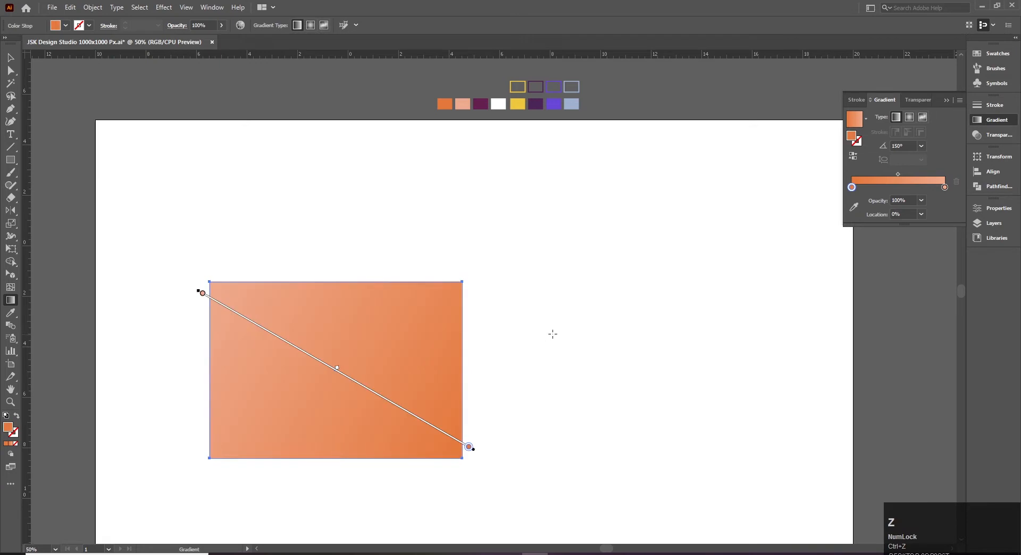
- Set the rectangle's gradient angle to 130°
{"action": "left_click", "coordinate": [921, 146]}
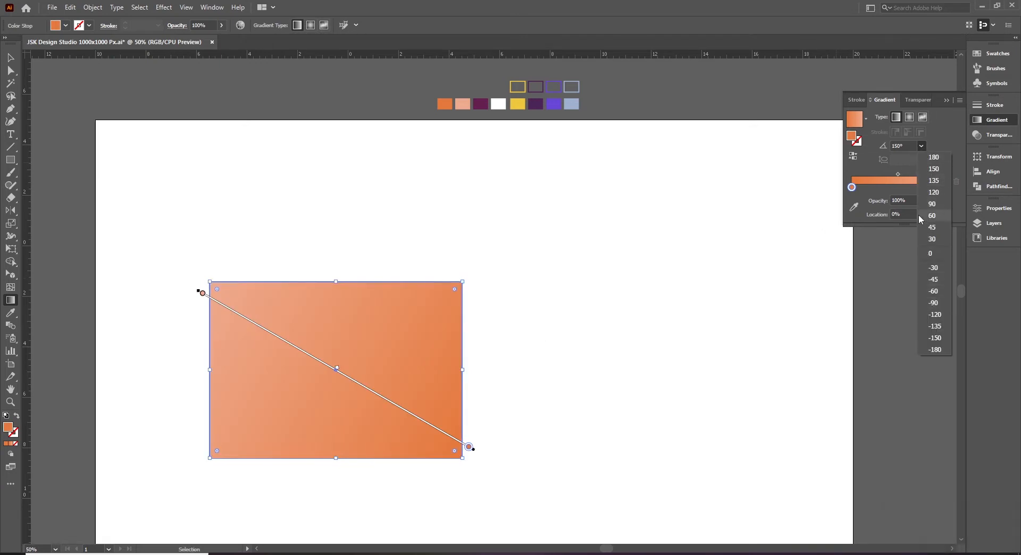
{"action": "left_click", "coordinate": [903, 155]}
{"action": "left_click", "coordinate": [904, 146]}
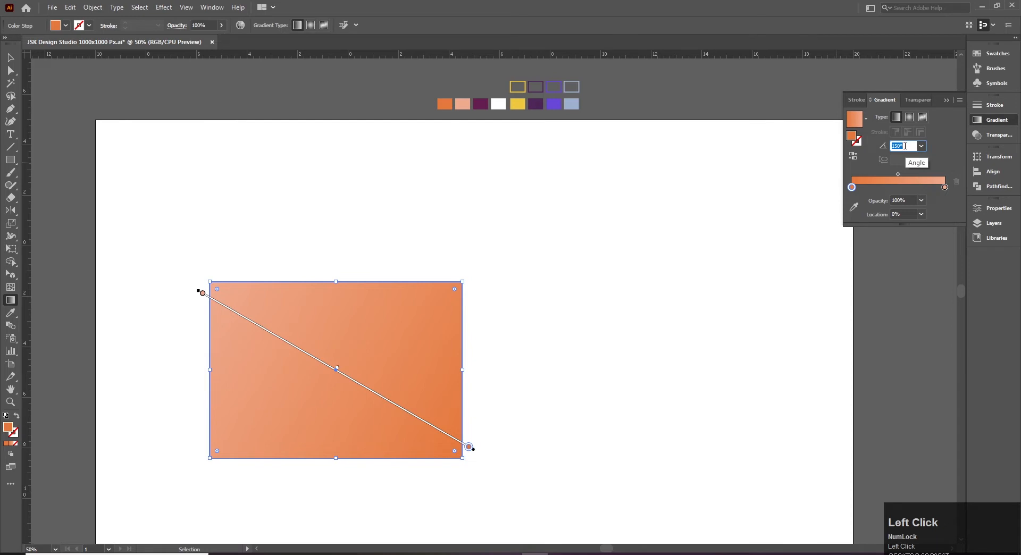
{"action": "type", "text": "130"}
{"action": "key", "text": "Return"}
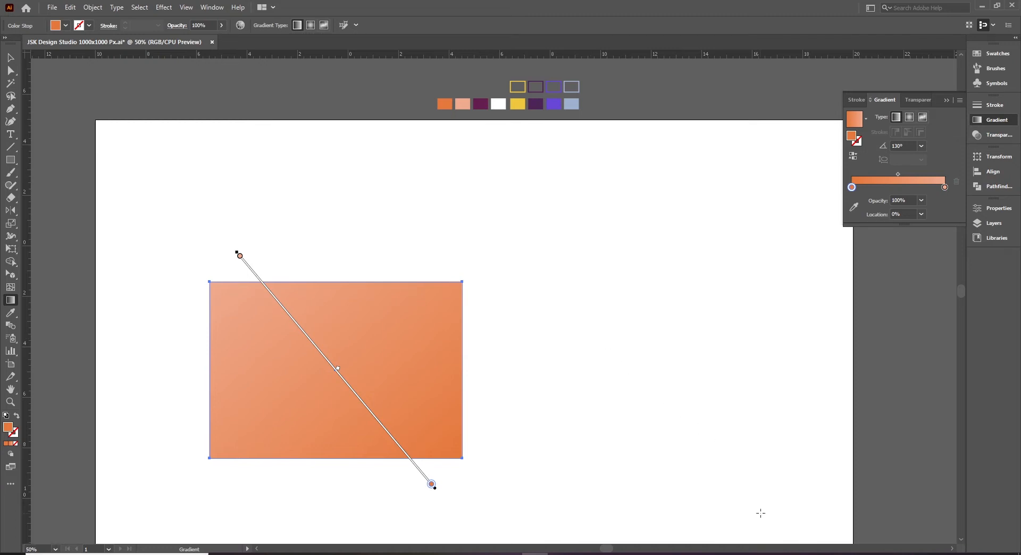
{"action": "left_click", "coordinate": [436, 388]}
{"action": "left_click", "coordinate": [8, 55]}
{"action": "left_click_drag", "start_coordinate": [390, 289], "coordinate": [391, 287]}
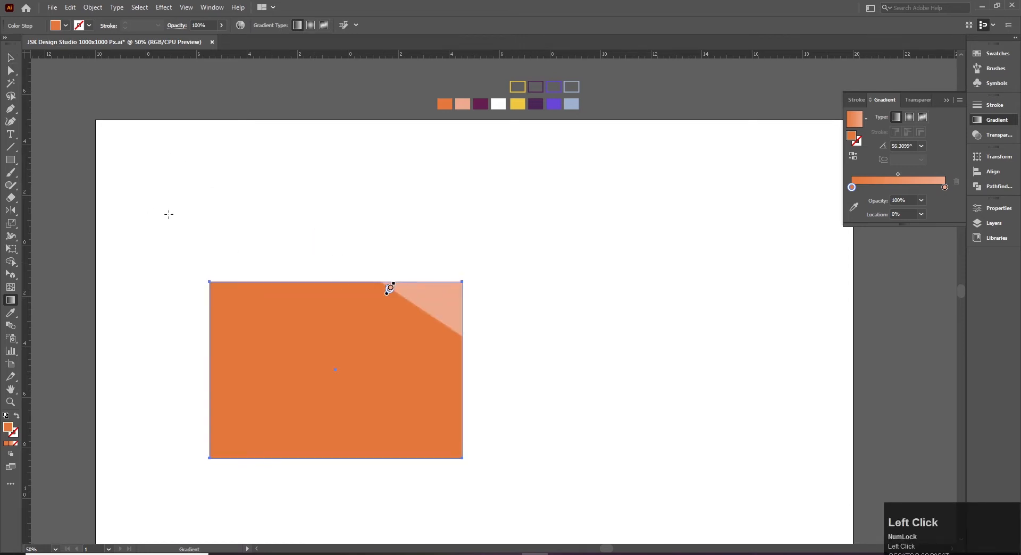
{"action": "left_click_drag", "start_coordinate": [433, 485], "coordinate": [234, 251]}
{"action": "left_click", "coordinate": [10, 57]}
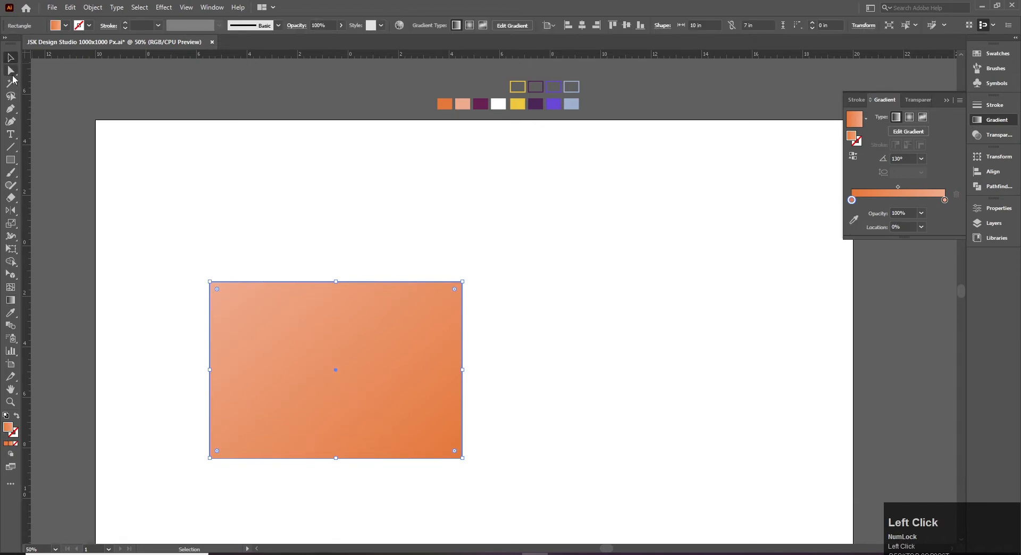
- Try moving the gradient rectangle sideways and undo the move
{"action": "left_click", "coordinate": [420, 260]}
{"action": "key", "text": "space"}
{"action": "left_click_drag", "start_coordinate": [545, 363], "coordinate": [533, 321]}
{"action": "left_click", "coordinate": [364, 296]}
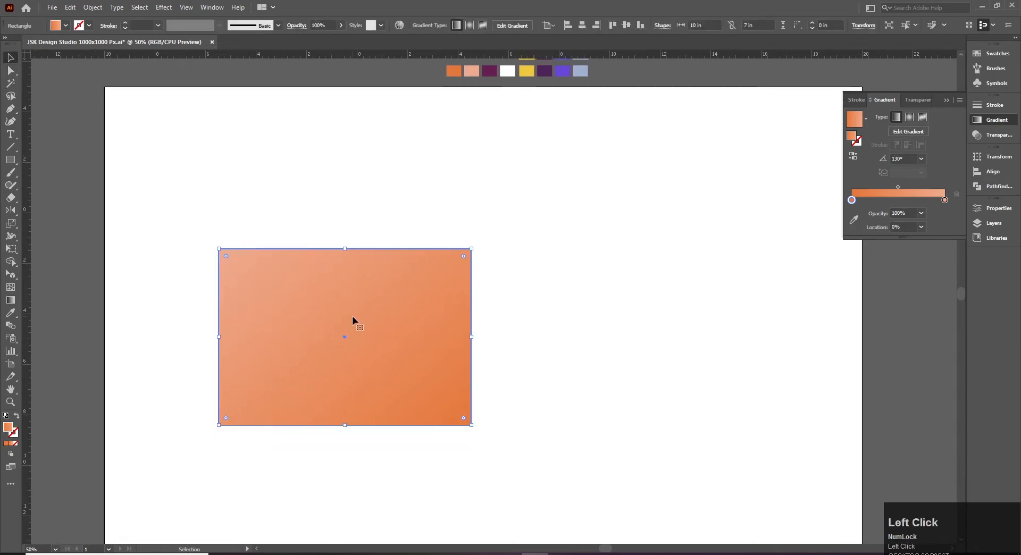
{"action": "key", "text": "space"}
{"action": "left_click_drag", "start_coordinate": [509, 324], "coordinate": [533, 329]}
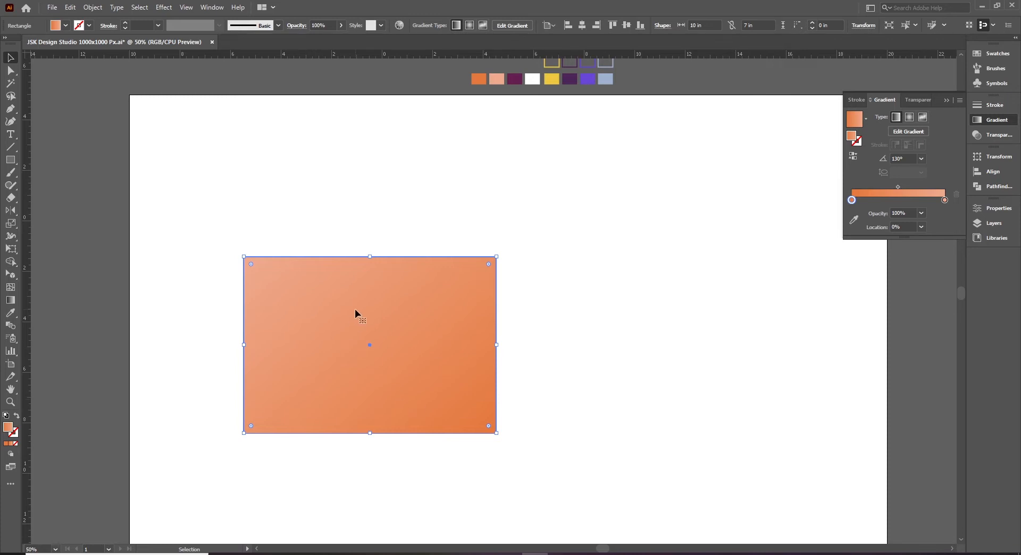
{"action": "left_click_drag", "start_coordinate": [349, 329], "coordinate": [467, 333]}
{"action": "key", "text": "ctrl+z"}
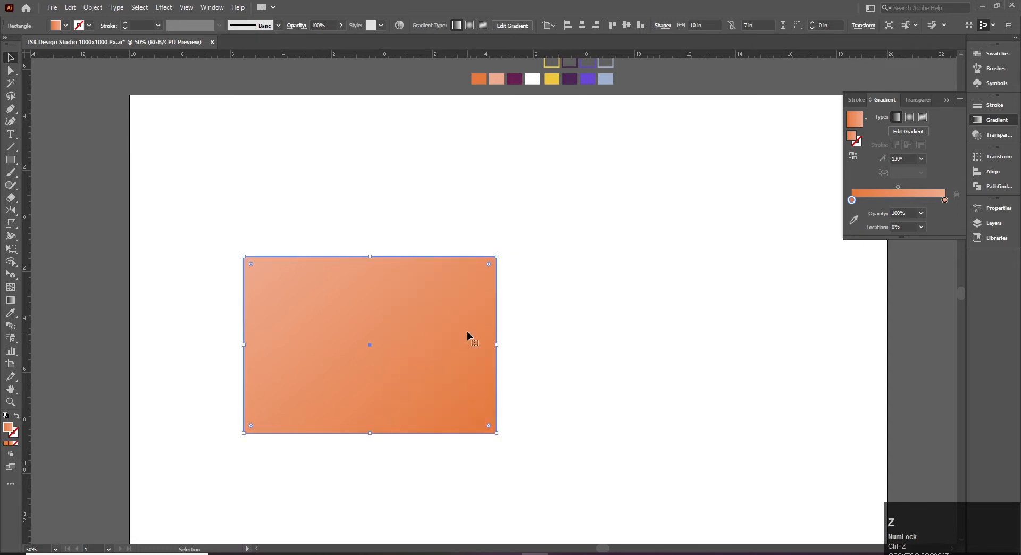
- Paste a copy of the rectangle directly in front and narrow it to a strip about 2.11 in wide along the left edge
{"action": "key", "text": "ctrl"}
{"action": "key", "text": "ctrl+f"}
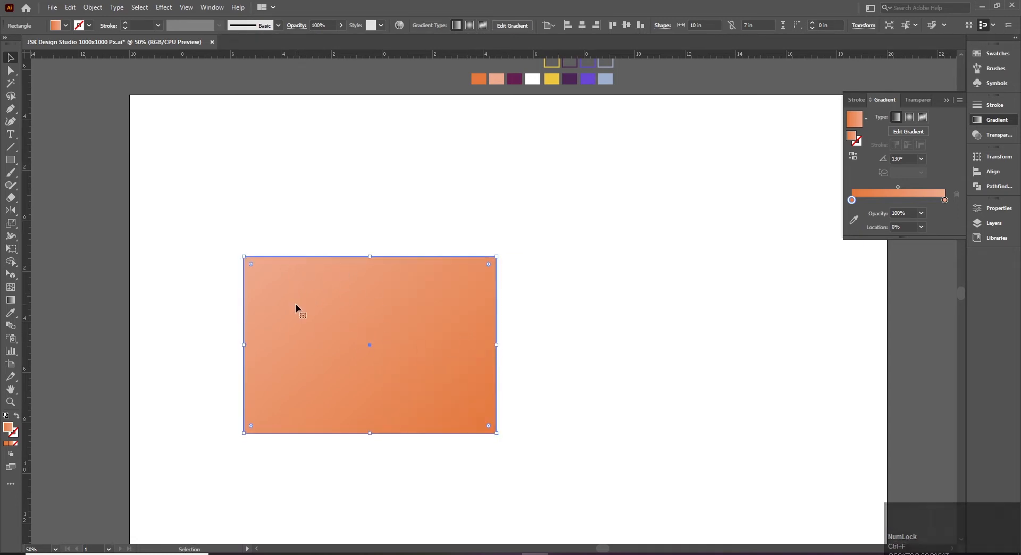
{"action": "left_click_drag", "start_coordinate": [497, 346], "coordinate": [296, 346]}
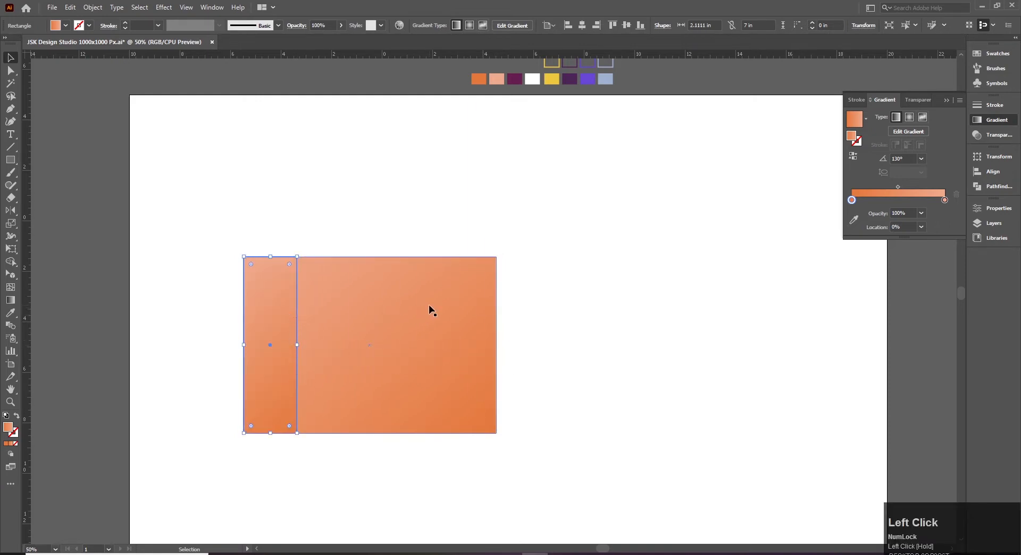
{"action": "left_click", "coordinate": [428, 304]}
- Fill the narrow strip with the dark plum colour sampled from the palette swatches, and deselect it
{"action": "left_click", "coordinate": [282, 324]}
{"action": "scroll", "coordinate": [487, 264], "scroll_direction": "up", "scroll_amount": 2}
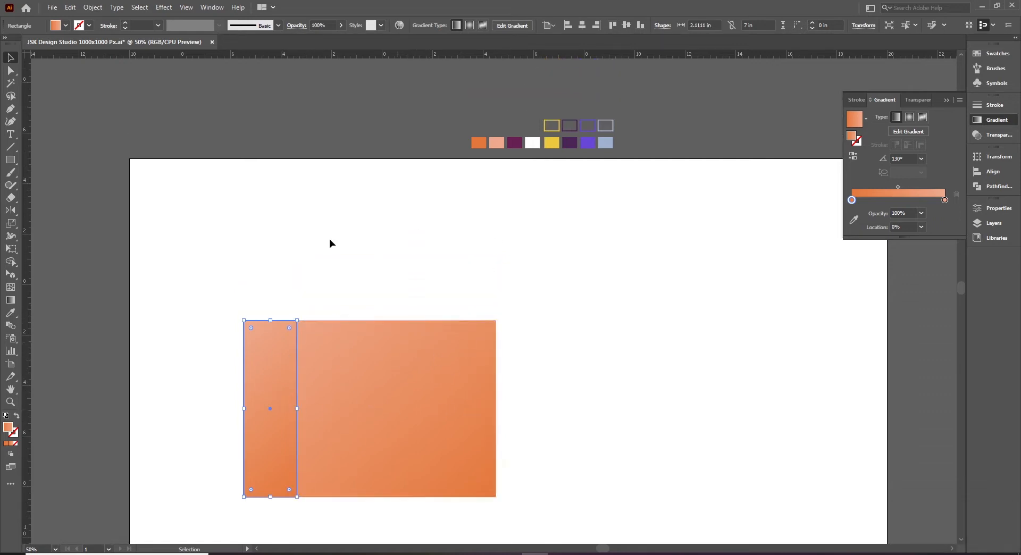
{"action": "left_click", "coordinate": [9, 316]}
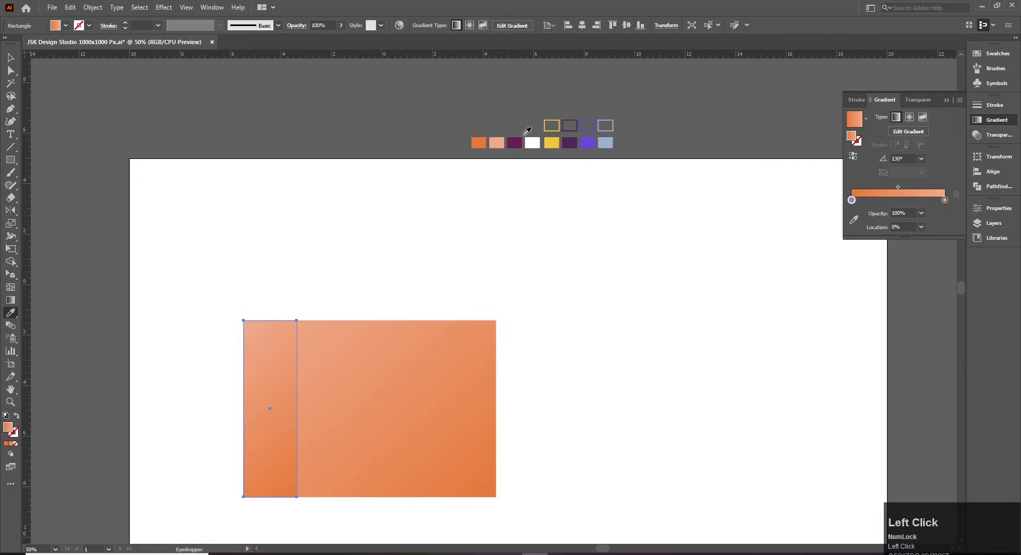
{"action": "left_click", "coordinate": [519, 140]}
{"action": "left_click", "coordinate": [10, 57]}
{"action": "left_click", "coordinate": [561, 458]}
- Widen the plum strip slightly by moving its inner edge toward the rectangle's centre
{"action": "key", "text": "space"}
{"action": "left_click_drag", "start_coordinate": [561, 458], "coordinate": [504, 366]}
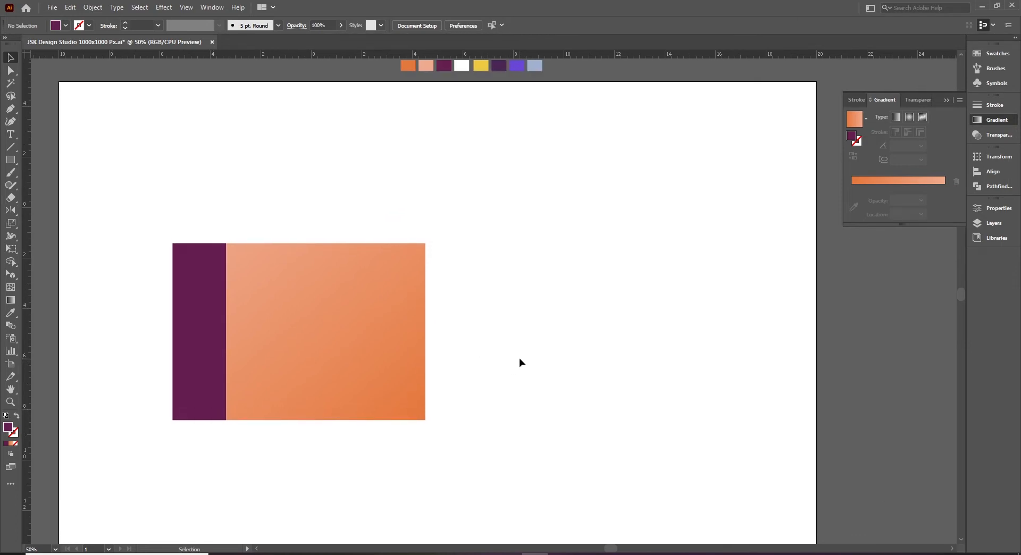
{"action": "left_click", "coordinate": [195, 326]}
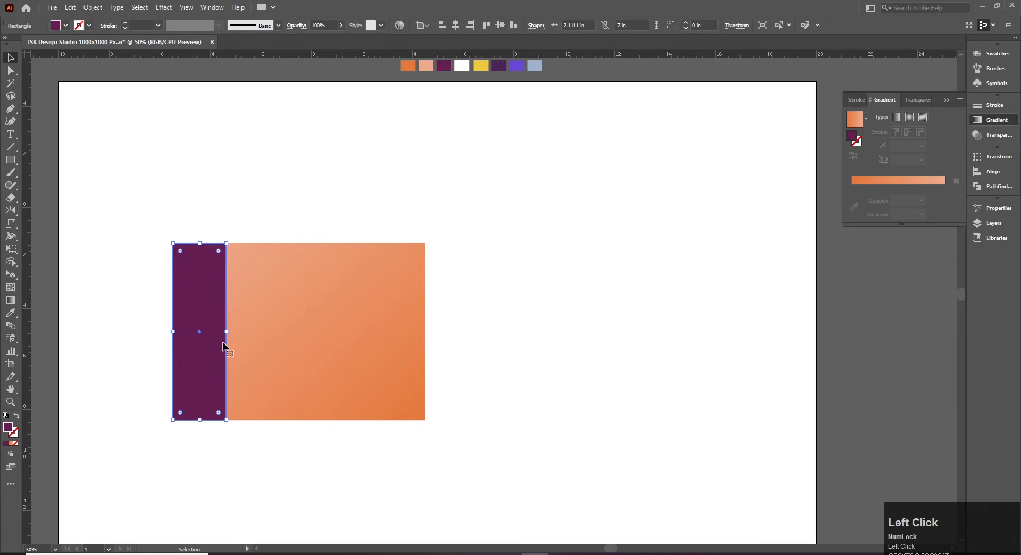
{"action": "left_click_drag", "start_coordinate": [226, 334], "coordinate": [233, 334]}
{"action": "left_click", "coordinate": [541, 367]}
- Add a text object reading "PURE SOUND" above the rectangle
{"action": "key", "text": "ctrl+plus"}
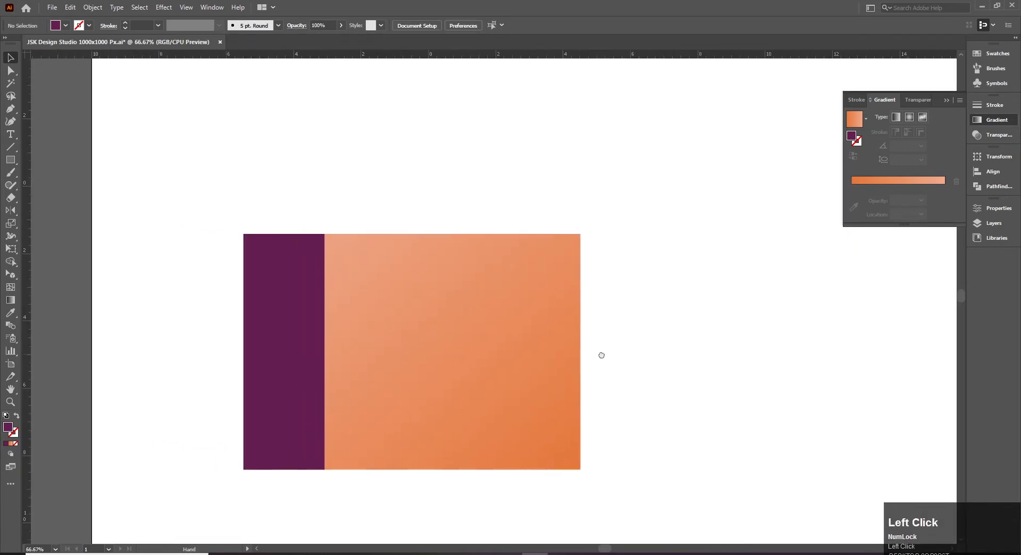
{"action": "left_click_drag", "start_coordinate": [669, 362], "coordinate": [659, 361]}
{"action": "left_click", "coordinate": [307, 345]}
{"action": "left_click", "coordinate": [356, 219]}
{"action": "left_click_drag", "start_coordinate": [339, 206], "coordinate": [258, 211]}
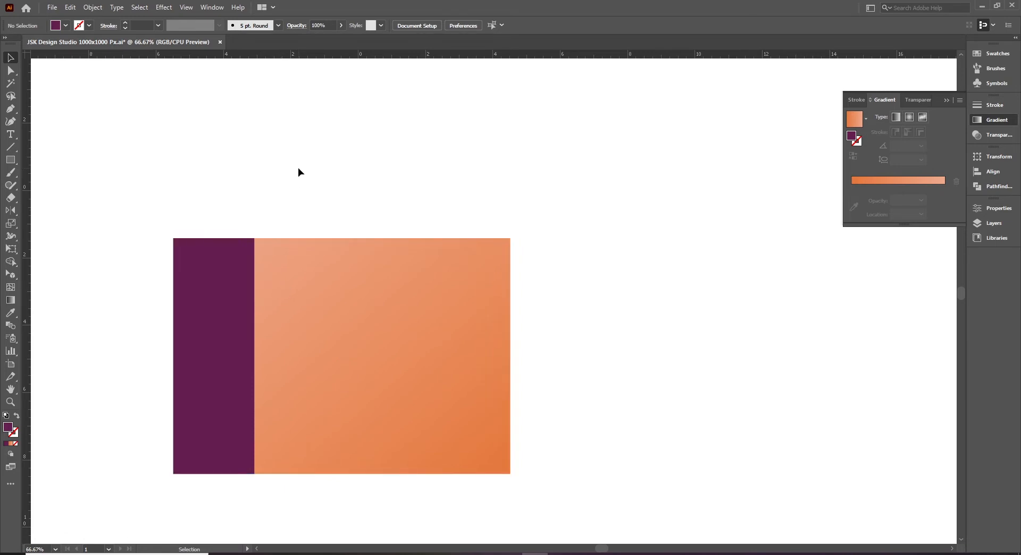
{"action": "key", "text": "Num_Lock"}
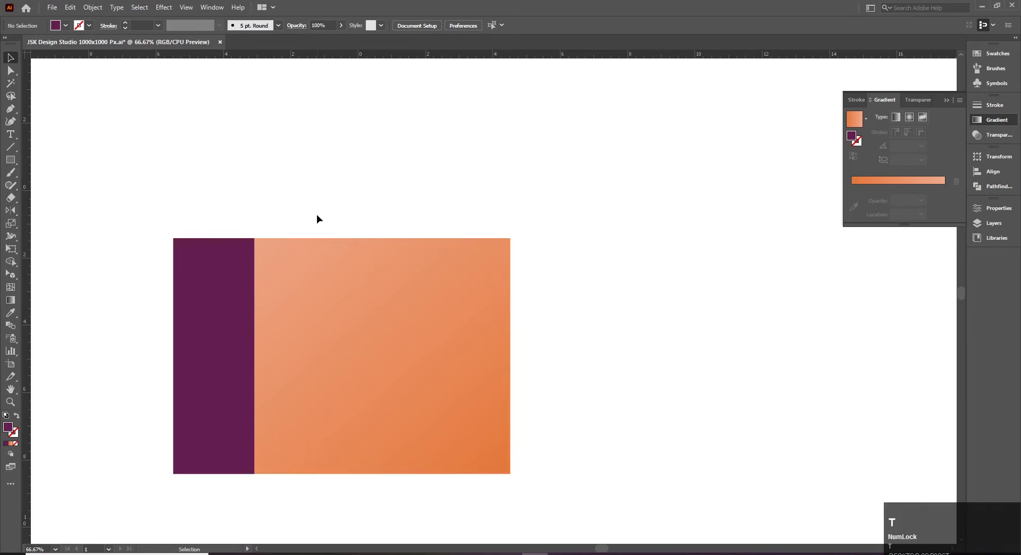
{"action": "key", "text": "t"}
{"action": "left_click", "coordinate": [342, 184]}
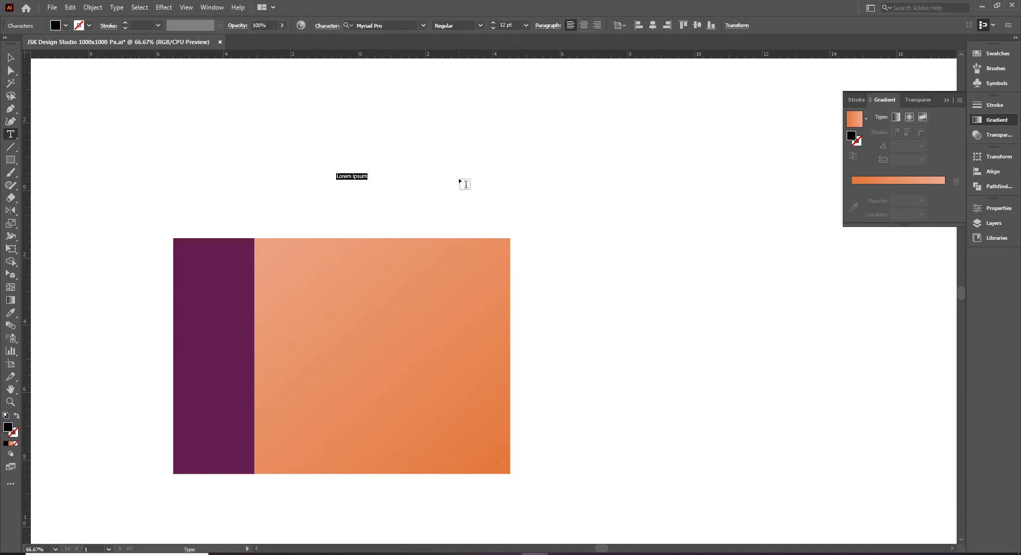
{"action": "key", "text": "Caps_Lock"}
{"action": "type", "text": "PURE SOUND"}
{"action": "key", "text": "Escape"}
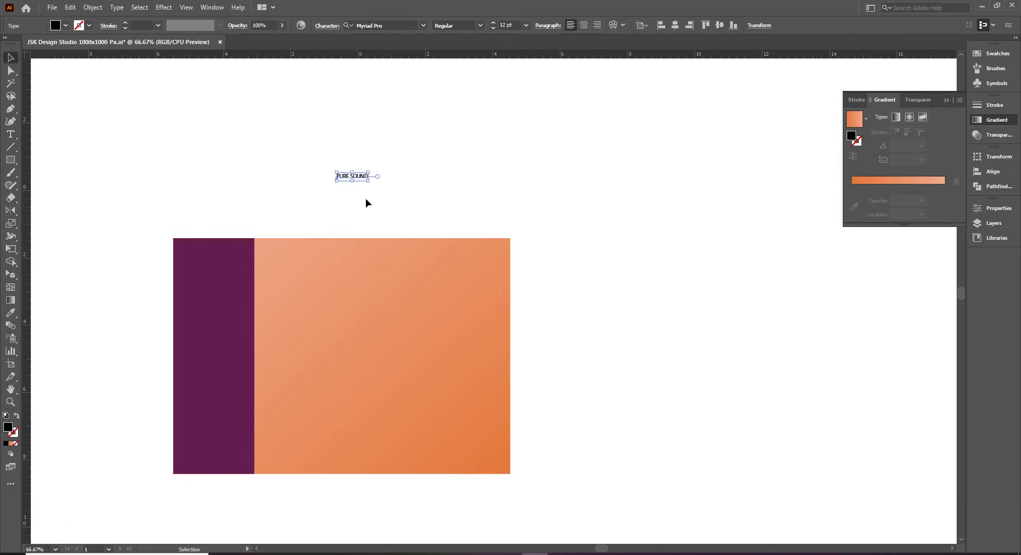
- Scale the "PURE SOUND" text up to about 37.8 pt
{"action": "left_click_drag", "start_coordinate": [368, 181], "coordinate": [405, 205]}
{"action": "left_click", "coordinate": [430, 200]}
{"action": "left_click", "coordinate": [367, 180]}
- Set the "PURE SOUND" text to Bold and move it onto the orange rectangle's upper part, just beside the plum strip
{"action": "left_click", "coordinate": [480, 27]}
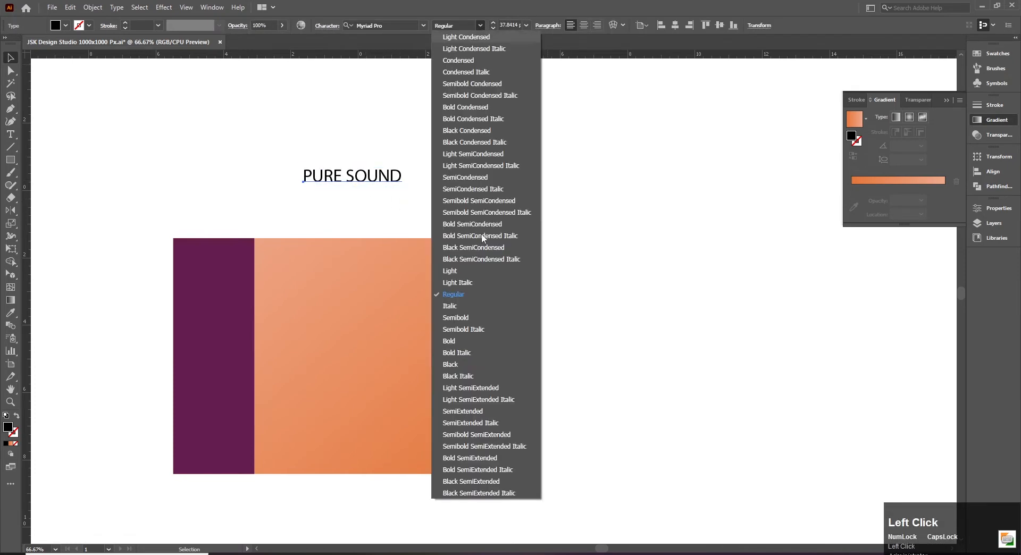
{"action": "left_click", "coordinate": [458, 337]}
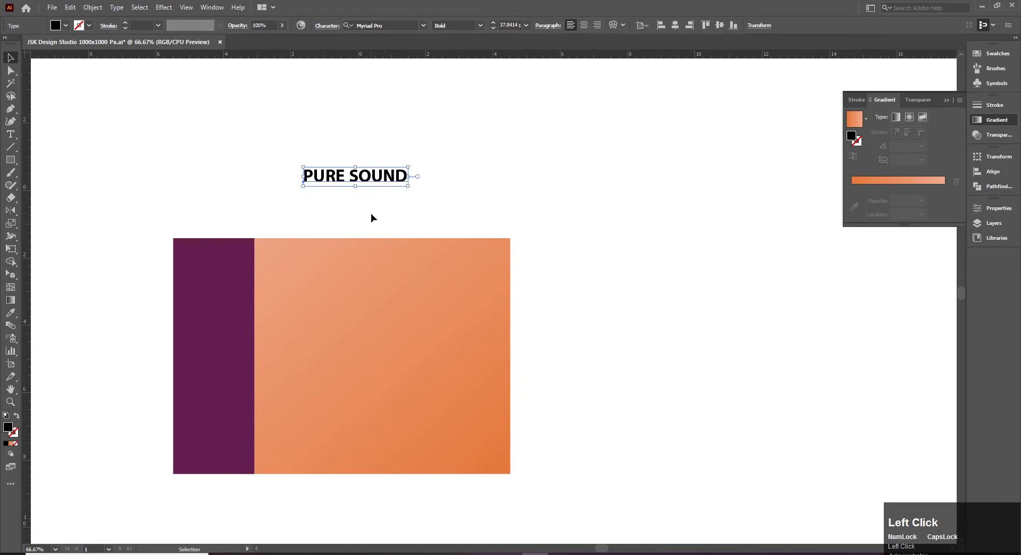
{"action": "left_click_drag", "start_coordinate": [365, 183], "coordinate": [310, 250]}
{"action": "left_click", "coordinate": [279, 281]}
{"action": "left_click", "coordinate": [291, 272]}
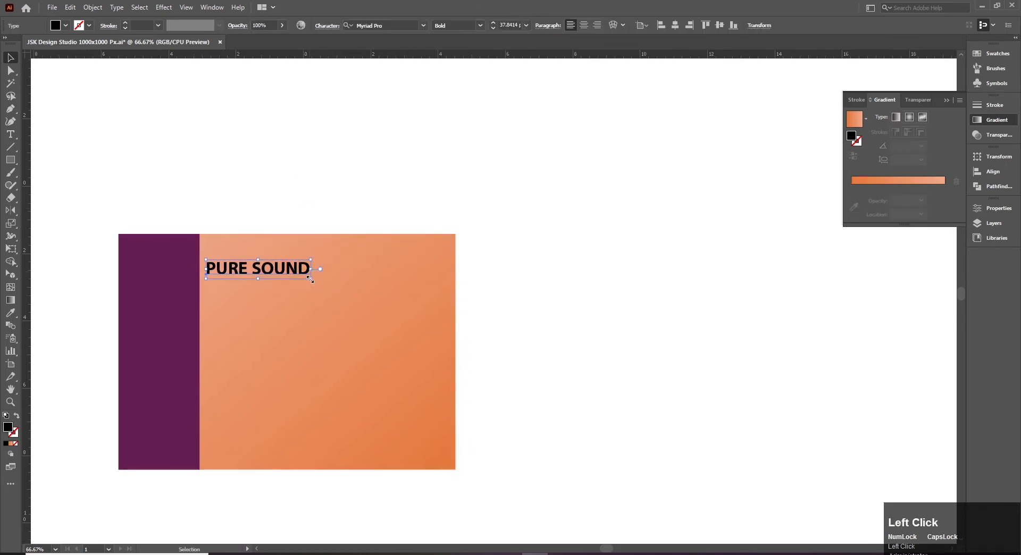
- Enlarge the "PURE SOUND" title to 50 pt and deselect it
{"action": "left_click_drag", "start_coordinate": [310, 280], "coordinate": [331, 290]}
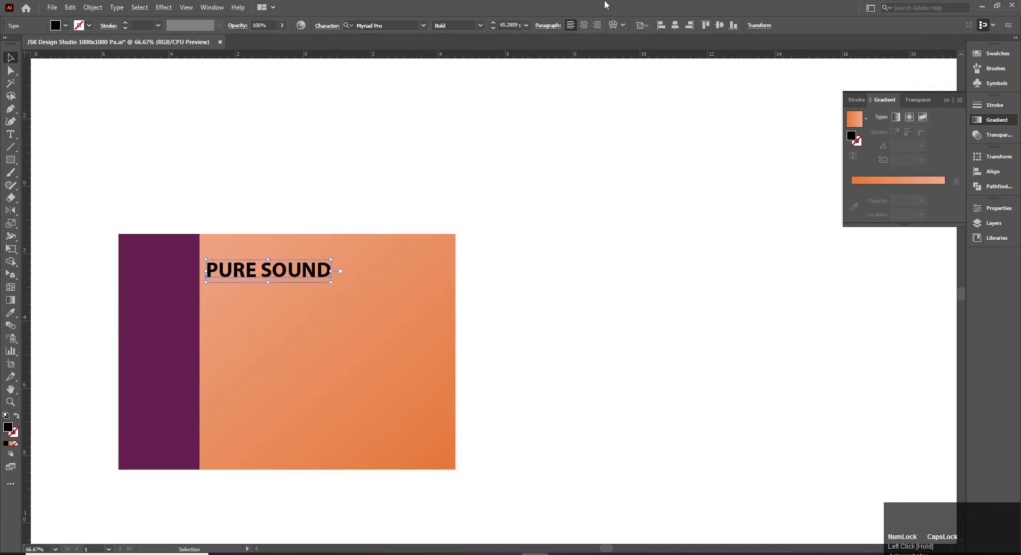
{"action": "left_click", "coordinate": [494, 28]}
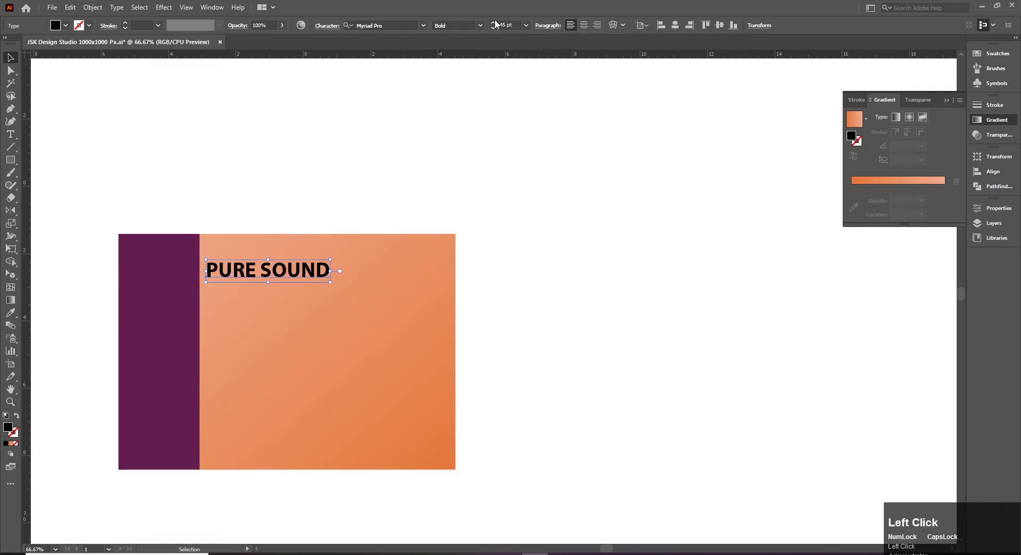
{"action": "left_click", "coordinate": [494, 23]}
{"action": "left_click", "coordinate": [494, 23]}
{"action": "left_click", "coordinate": [111, 191]}
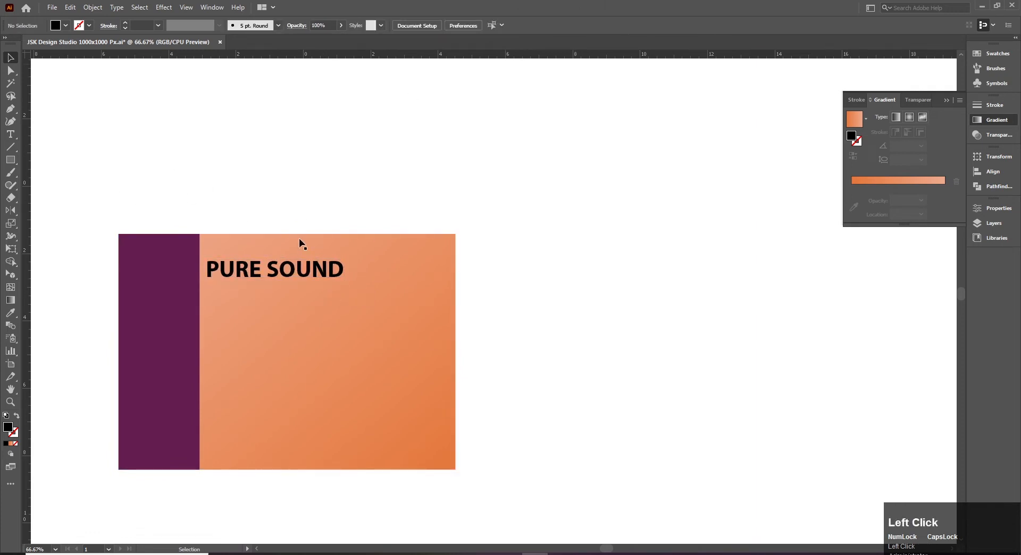
- Fill only the word "PURE" in the title with white, and deselect the text
{"action": "scroll", "coordinate": [363, 197], "scroll_direction": "left", "scroll_amount": 1}
{"action": "left_click", "coordinate": [279, 273]}
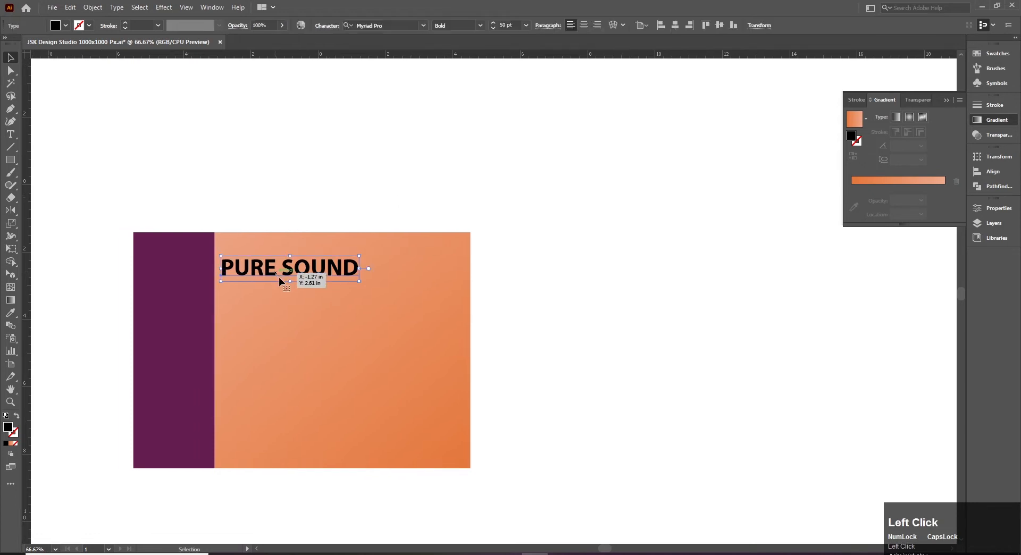
{"action": "key", "text": "t"}
{"action": "double_click", "coordinate": [236, 272]}
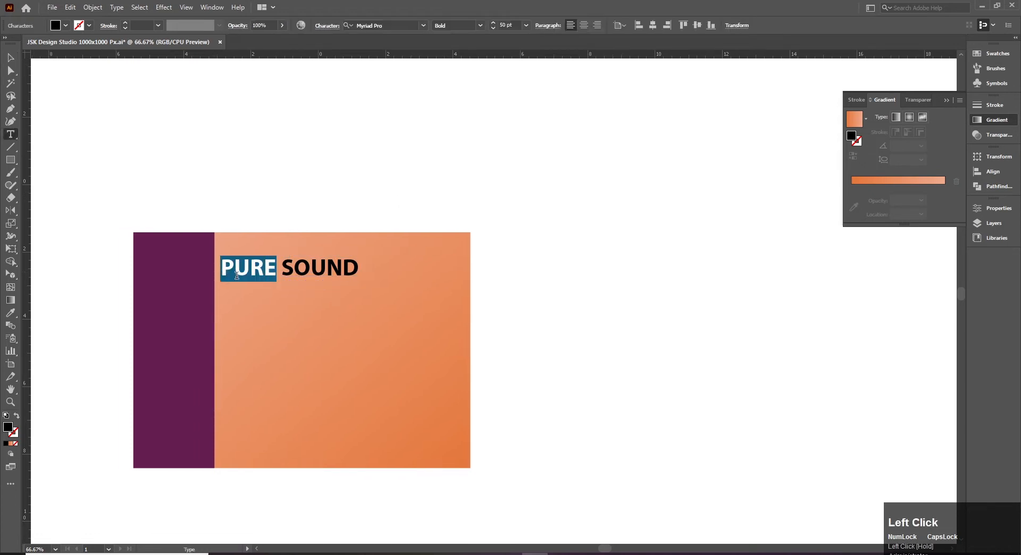
{"action": "left_click", "coordinate": [56, 26]}
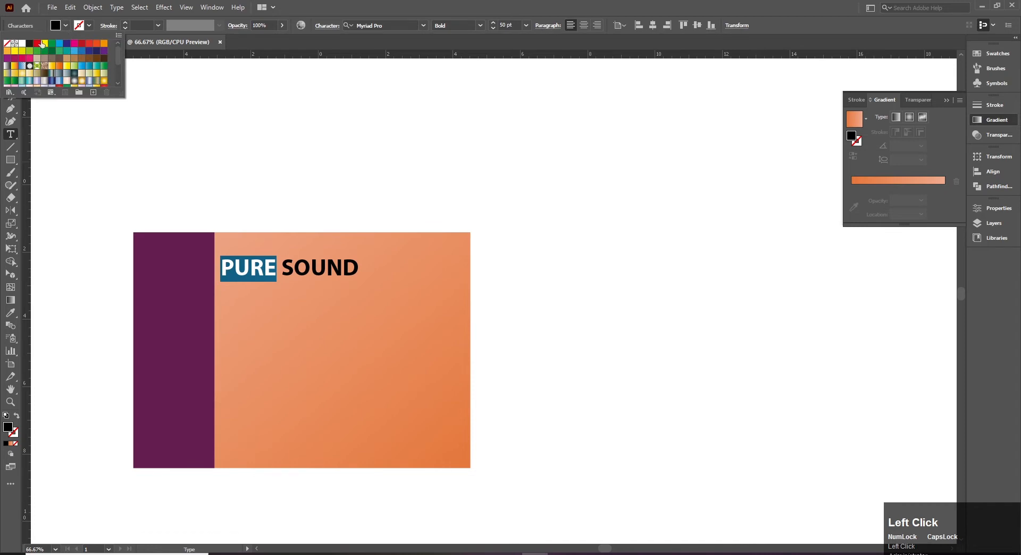
{"action": "left_click", "coordinate": [20, 44]}
{"action": "left_click", "coordinate": [195, 191]}
{"action": "left_click", "coordinate": [11, 57]}
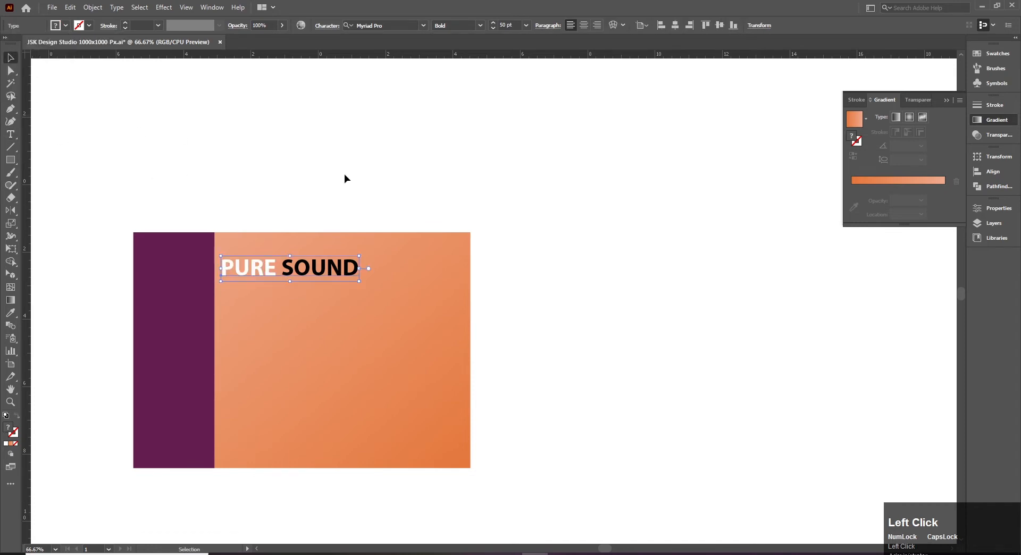
{"action": "left_click", "coordinate": [305, 174]}
- Set the green value of the background gradient's 0% colour stop to 90, giving the red-orange E55A3C, and deselect the rectangle
{"action": "key", "text": "space"}
{"action": "left_click", "coordinate": [424, 323], "text": "ctrl"}
{"action": "left_click_drag", "start_coordinate": [432, 319], "coordinate": [453, 292]}
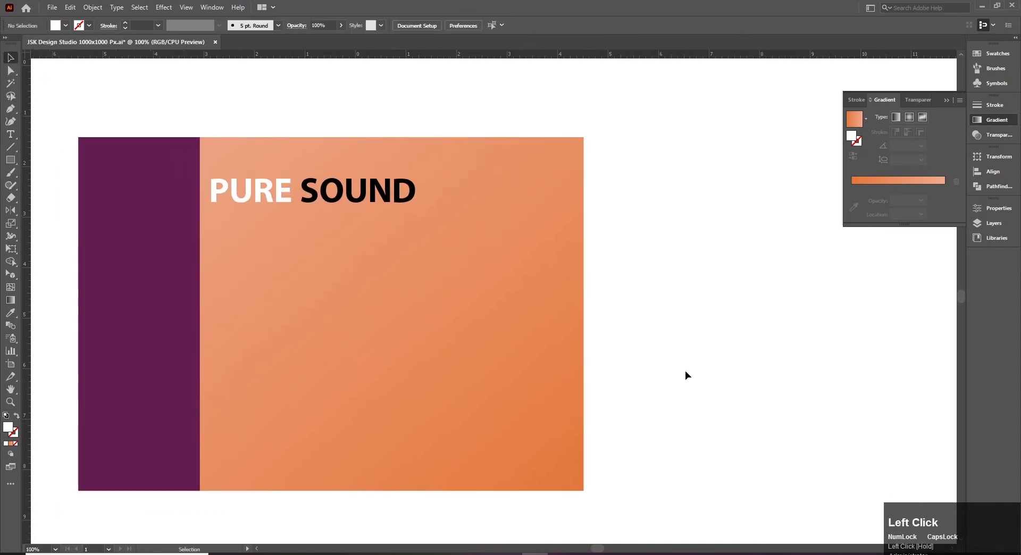
{"action": "left_click", "coordinate": [459, 335]}
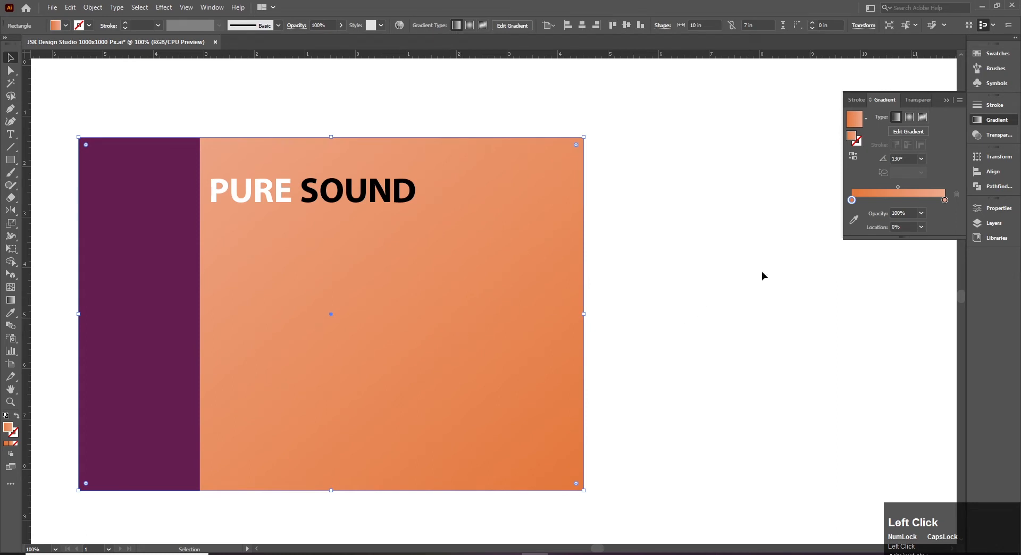
{"action": "double_click", "coordinate": [851, 200]}
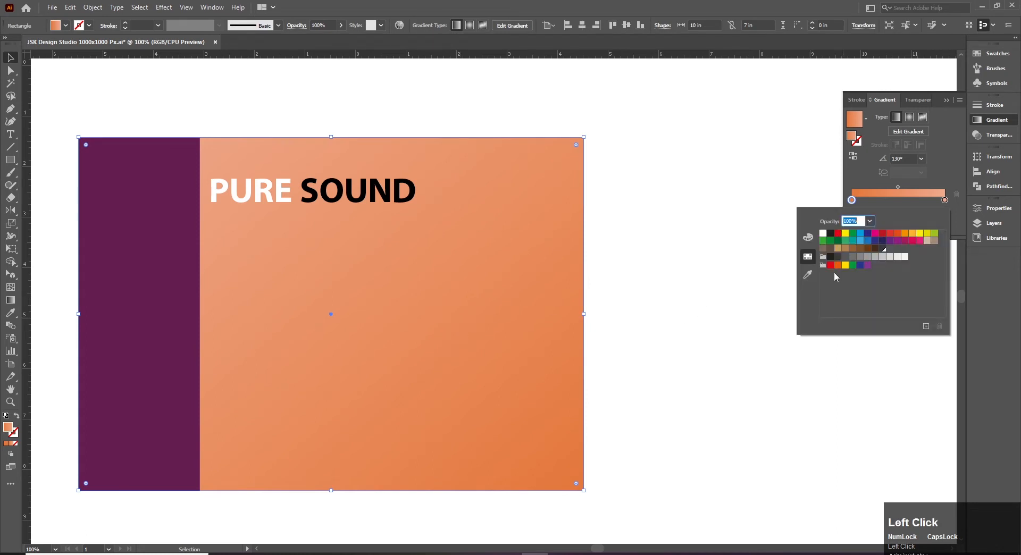
{"action": "left_click", "coordinate": [808, 275]}
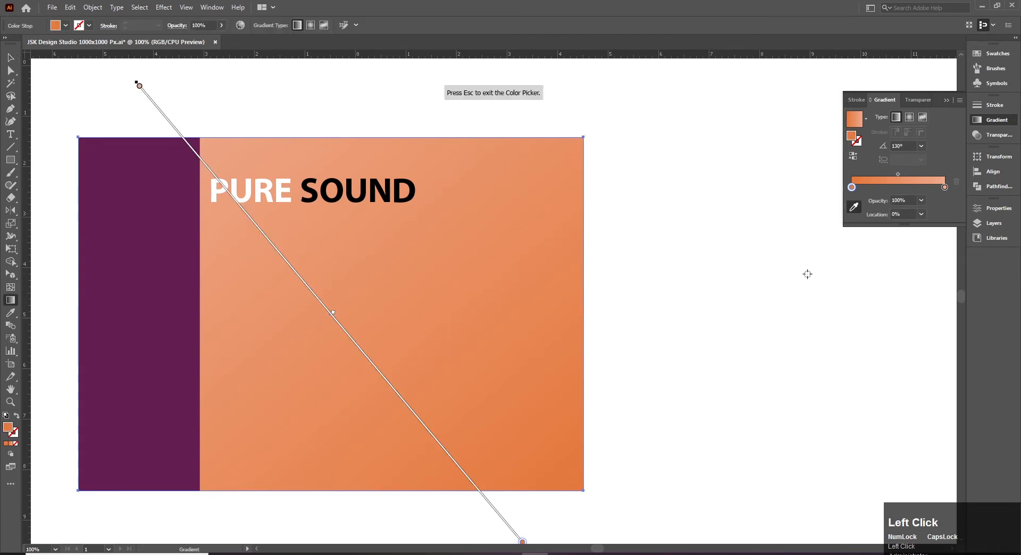
{"action": "double_click", "coordinate": [852, 188]}
{"action": "left_click", "coordinate": [807, 225]}
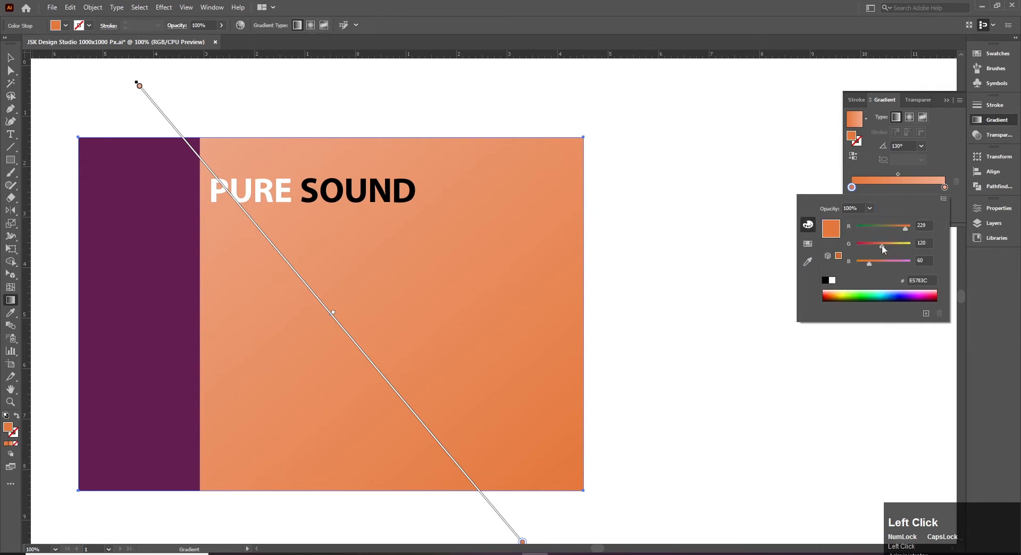
{"action": "left_click_drag", "start_coordinate": [882, 246], "coordinate": [876, 246]}
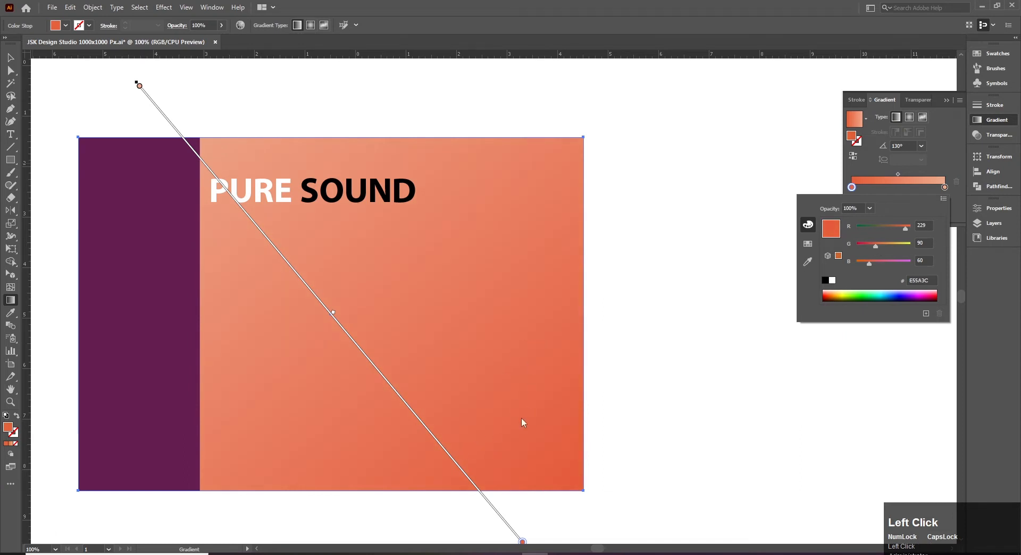
{"action": "left_click", "coordinate": [11, 58]}
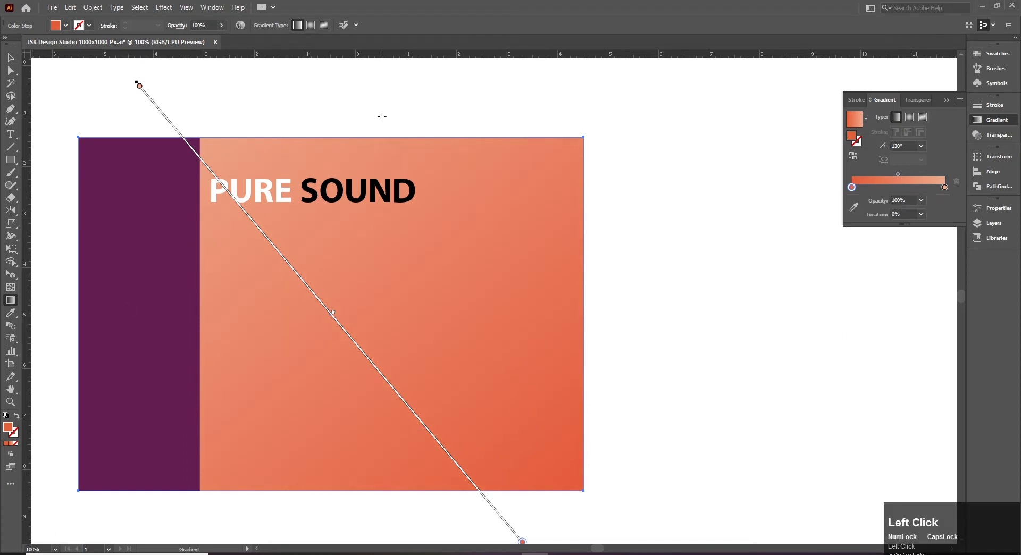
{"action": "left_click", "coordinate": [10, 58]}
{"action": "left_click", "coordinate": [307, 127]}
- Duplicate the title directly below the original and replace the copy's text with "SOUND EXPERT"
{"action": "key", "text": "space"}
{"action": "left_click_drag", "start_coordinate": [308, 130], "coordinate": [356, 130]}
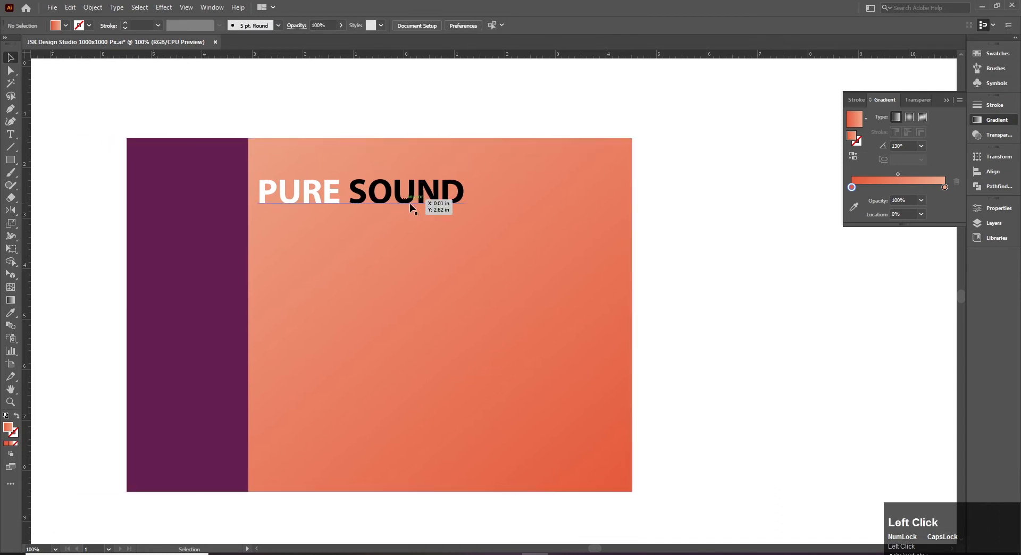
{"action": "left_click", "coordinate": [411, 196]}
{"action": "key", "text": "space"}
{"action": "left_click_drag", "start_coordinate": [683, 274], "coordinate": [652, 273]}
{"action": "left_click", "coordinate": [654, 277]}
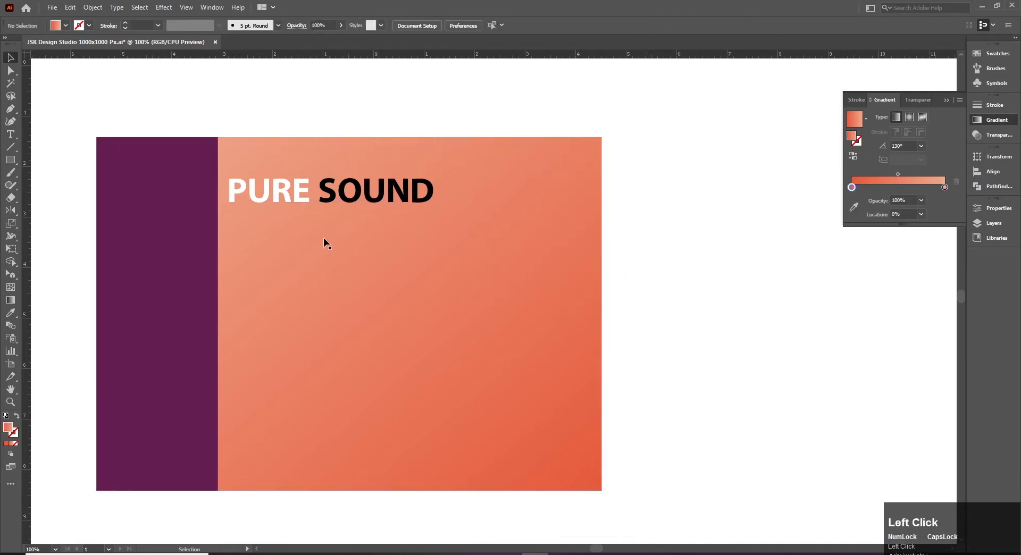
{"action": "left_click", "coordinate": [360, 198]}
{"action": "left_click_drag", "start_coordinate": [368, 192], "coordinate": [404, 227]}
{"action": "key", "text": "t"}
{"action": "left_click", "coordinate": [387, 223]}
{"action": "key", "text": "ctrl+a"}
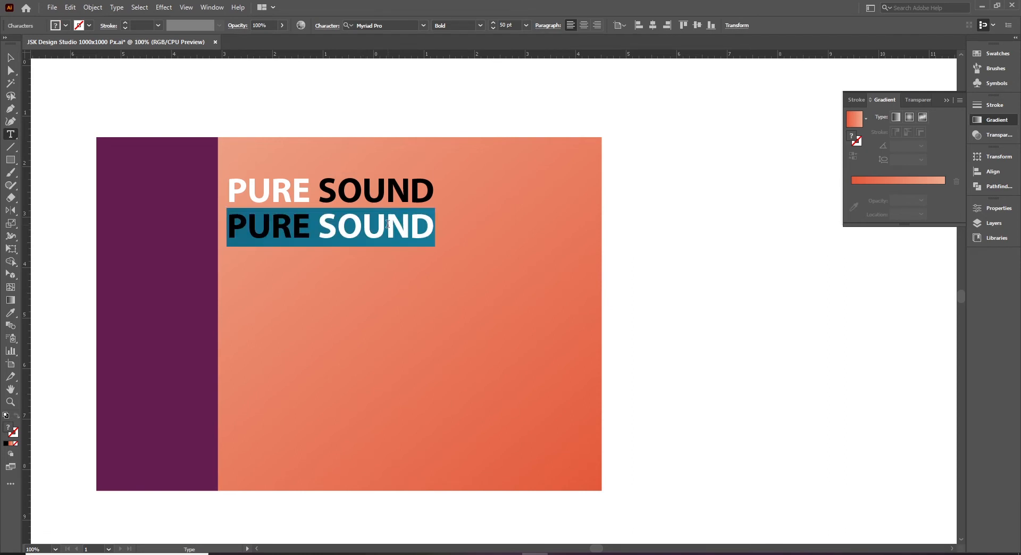
{"action": "type", "text": "SOUND EXPERT"}
{"action": "key", "text": "Escape"}
- Set the "SOUND EXPERT" subtitle to Regular and scale it down to about 25.8 pt beneath the title
{"action": "left_click", "coordinate": [474, 23]}
{"action": "left_click", "coordinate": [481, 25]}
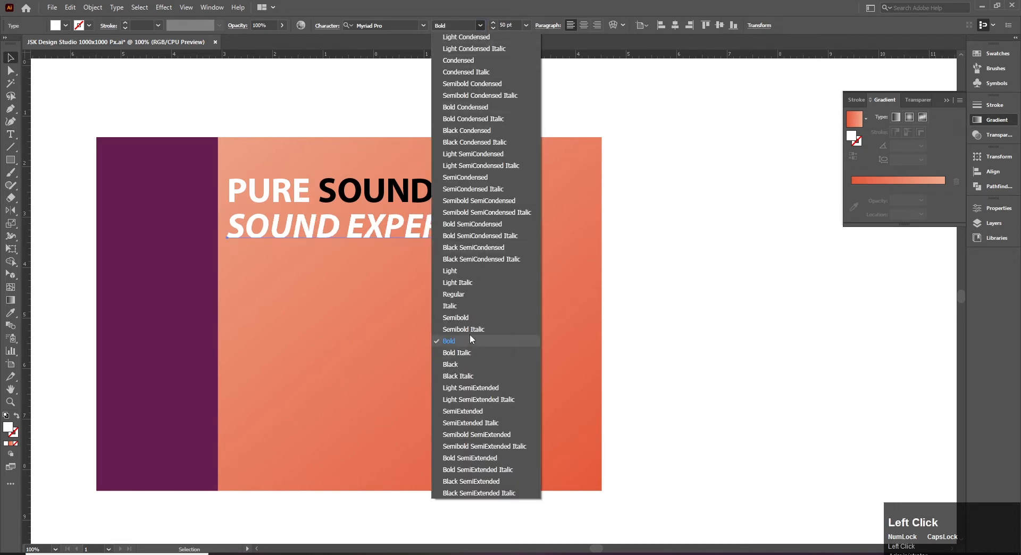
{"action": "left_click", "coordinate": [470, 291]}
{"action": "left_click_drag", "start_coordinate": [455, 247], "coordinate": [333, 219]}
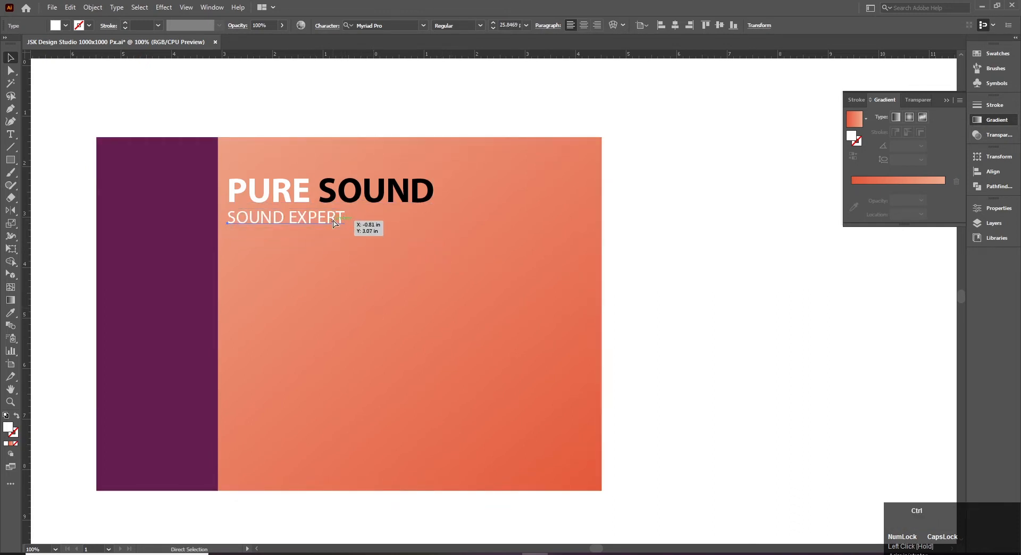
- Set the tracking of the "SOUND EXPERT" subtitle to 430 so it spans about the title's width
{"action": "key", "text": "ctrl+t"}
{"action": "left_click_drag", "start_coordinate": [410, 75], "coordinate": [676, 78]}
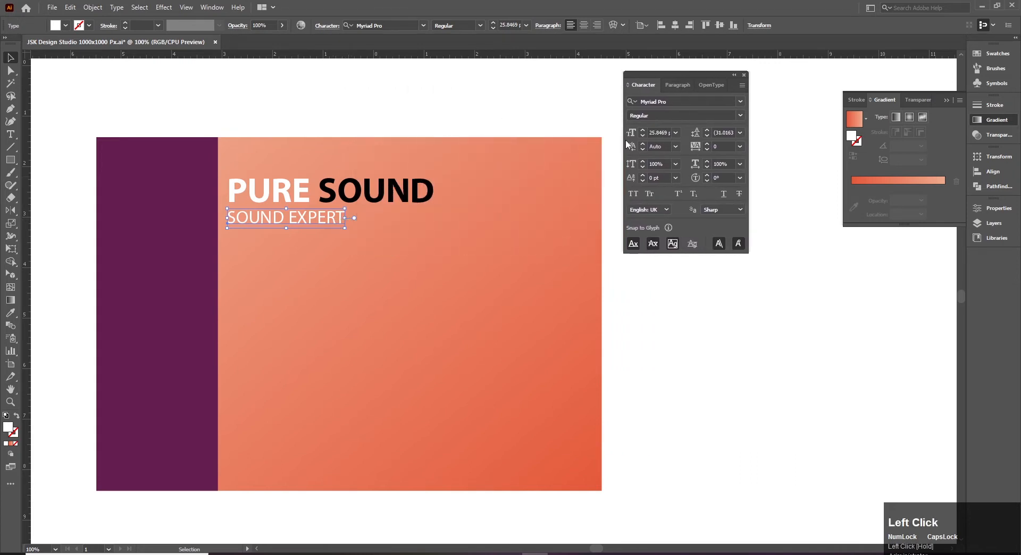
{"action": "left_click", "coordinate": [707, 147]}
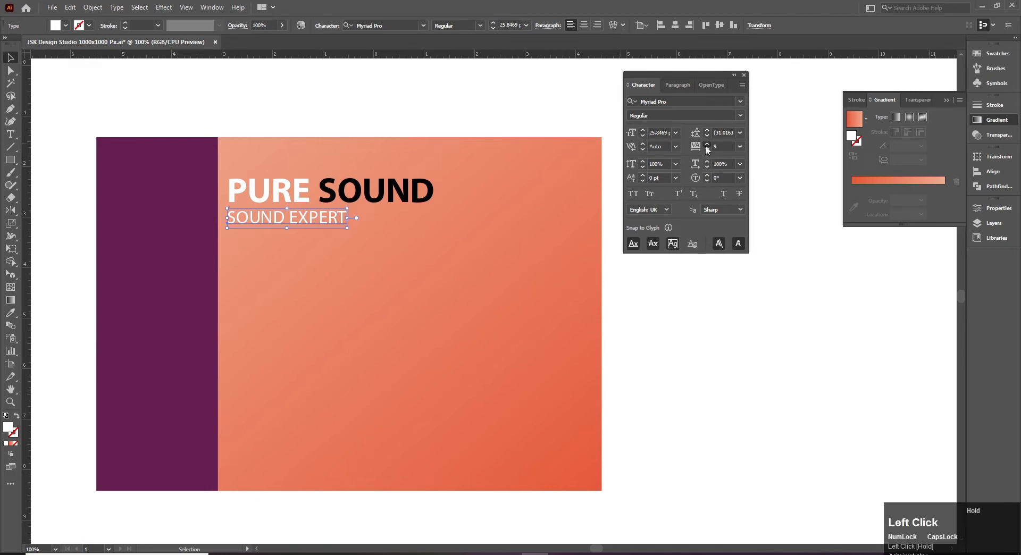
{"action": "left_click", "coordinate": [707, 147]}
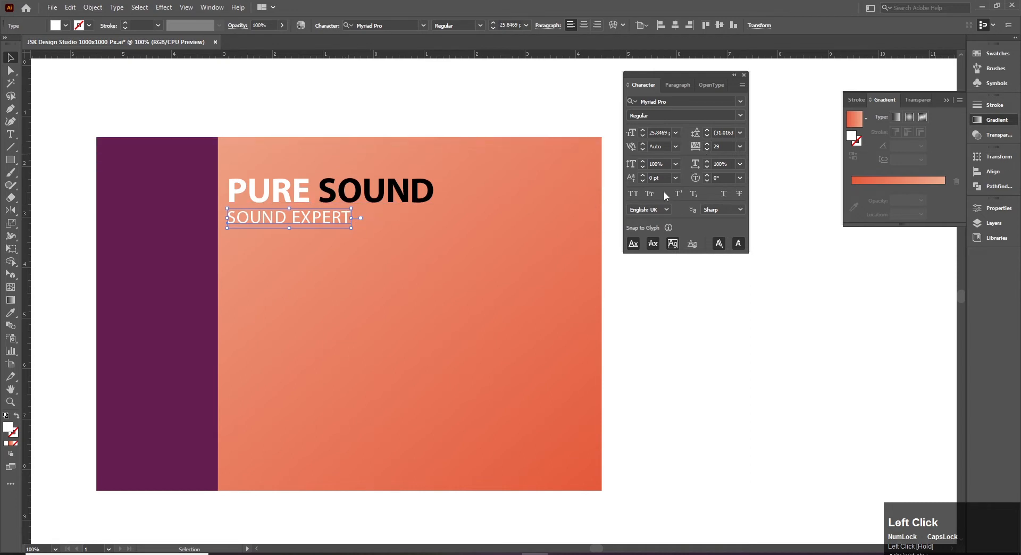
{"action": "left_click", "coordinate": [719, 145]}
{"action": "type", "text": "250"}
{"action": "key", "text": "Return"}
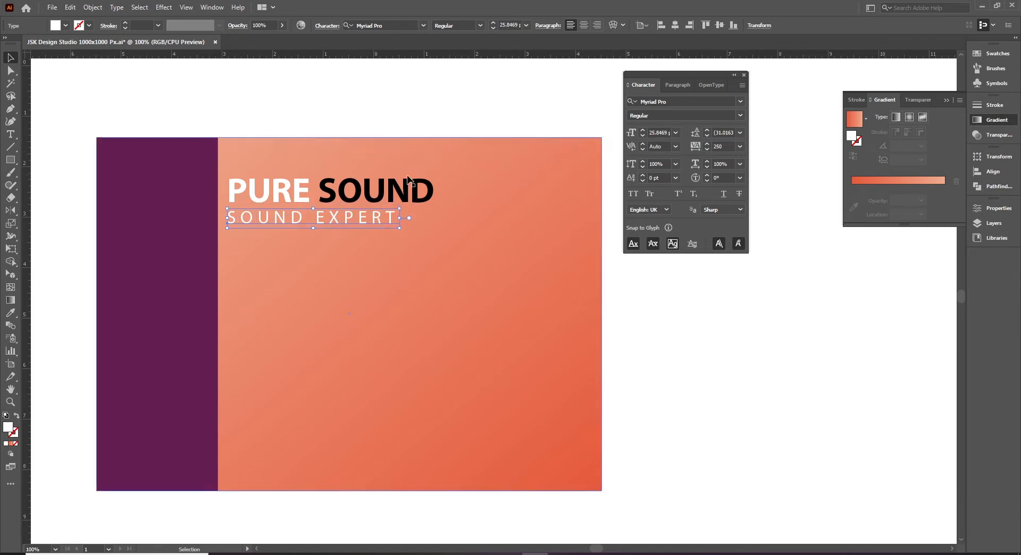
{"action": "left_click", "coordinate": [724, 146]}
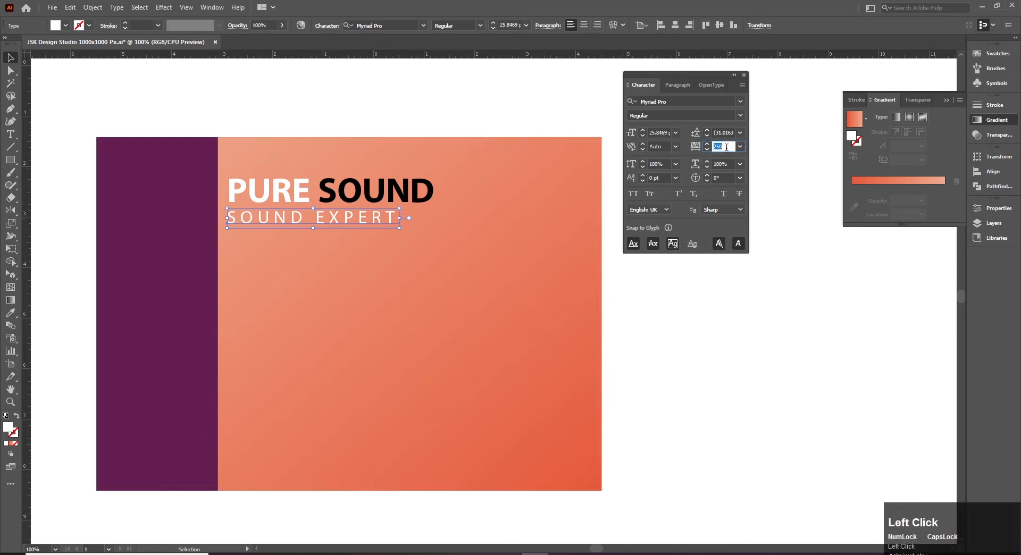
{"action": "type", "text": "350"}
{"action": "key", "text": "Return"}
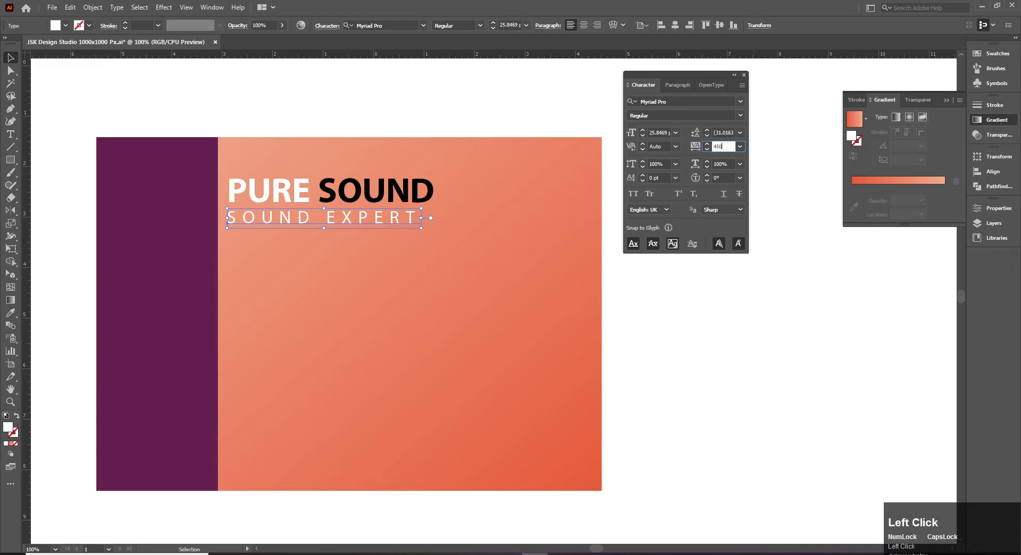
{"action": "key", "text": "Return"}
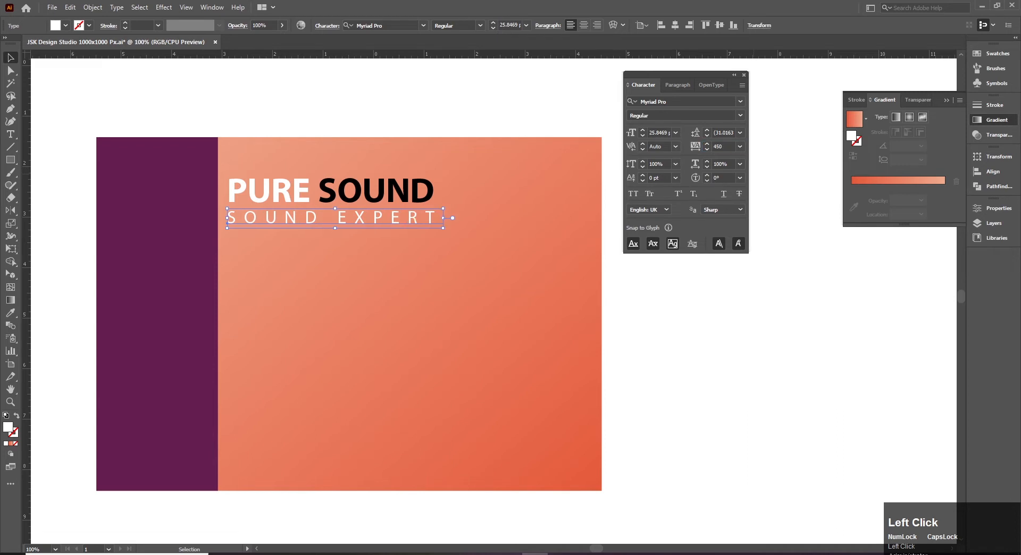
{"action": "left_click", "coordinate": [725, 147]}
{"action": "type", "text": "430"}
{"action": "key", "text": "Return"}
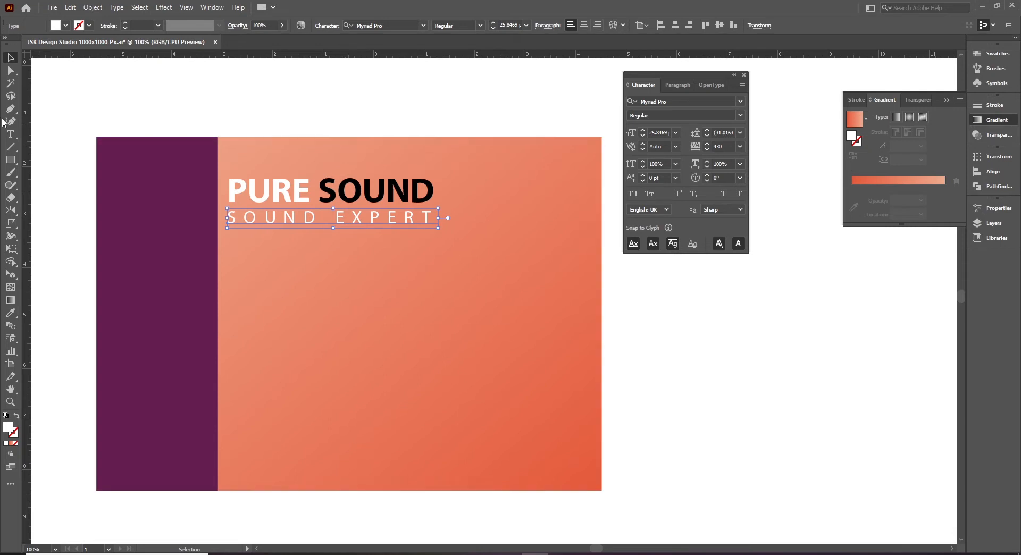
- Fine-tune the vertical spacing between the "SOUND EXPERT" subtitle and the title by nudging the subtitle
{"action": "left_click", "coordinate": [17, 60]}
{"action": "left_click", "coordinate": [314, 101]}
{"action": "left_click_drag", "start_coordinate": [360, 109], "coordinate": [303, 114]}
{"action": "left_click", "coordinate": [306, 218]}
{"action": "left_click_drag", "start_coordinate": [306, 218], "coordinate": [306, 213]}
{"action": "left_click", "coordinate": [285, 296]}
{"action": "left_click", "coordinate": [317, 227]}
{"action": "key", "text": "Down"}
{"action": "key", "text": "Down"}
{"action": "key", "text": "Down"}
{"action": "key", "text": "Down"}
{"action": "key", "text": "Down"}
- Try an underline on the "SOUND EXPERT" subtitle, and undo it
{"action": "left_click", "coordinate": [723, 193]}
{"action": "left_click", "coordinate": [668, 301]}
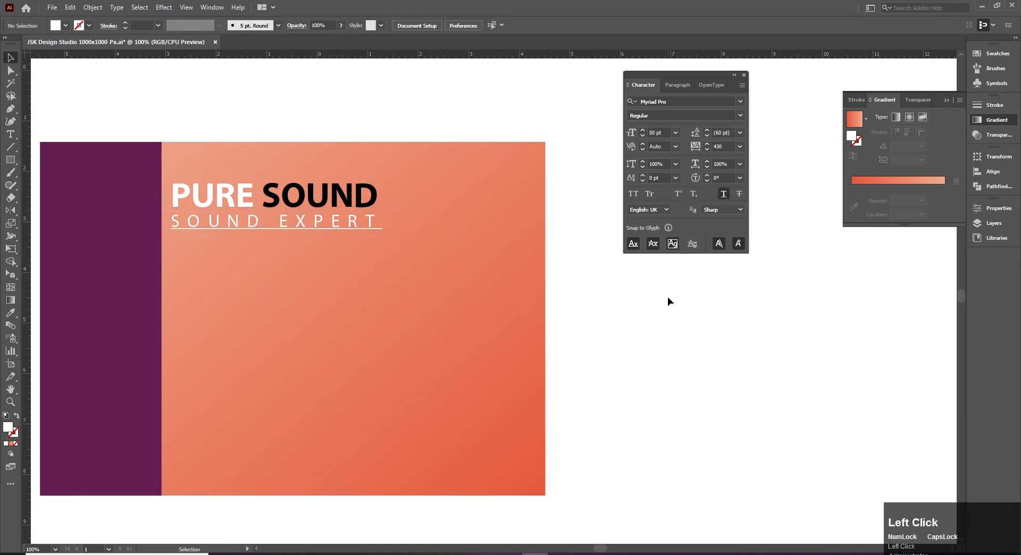
{"action": "key", "text": "ctrl+z"}
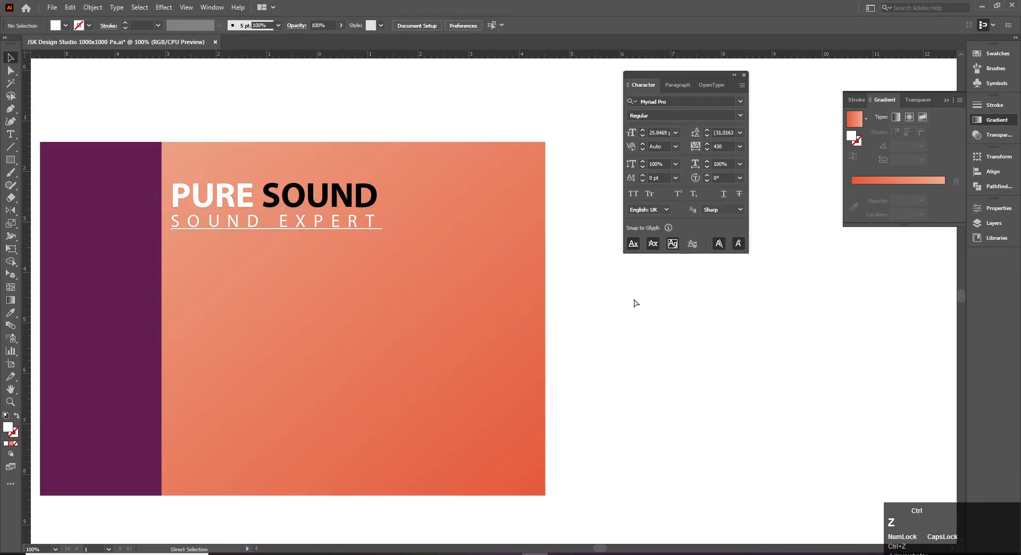
{"action": "left_click", "coordinate": [421, 266]}
- Draw a very thin white ellipse as a tapered underline across the subtitle's width, just below "SOUND EXPERT", and deselect it
{"action": "left_click", "coordinate": [346, 173]}
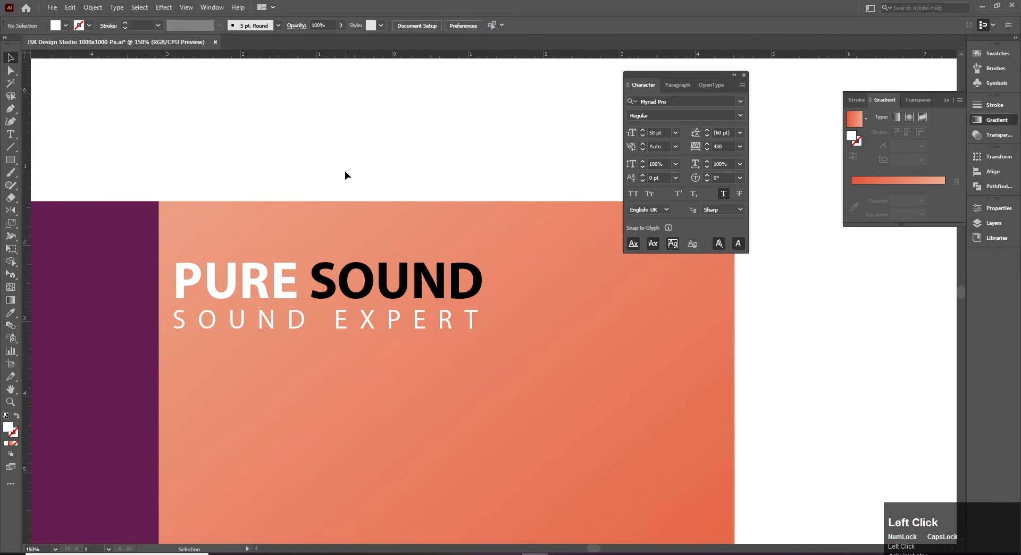
{"action": "key", "text": "m"}
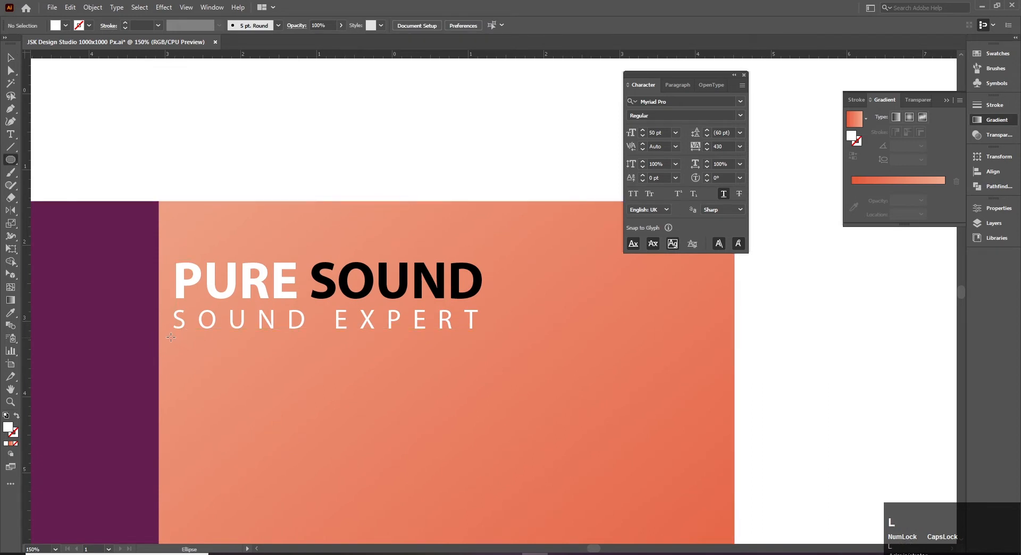
{"action": "left_click_drag", "start_coordinate": [174, 336], "coordinate": [477, 337]}
{"action": "key", "text": "v"}
{"action": "left_click", "coordinate": [353, 221]}
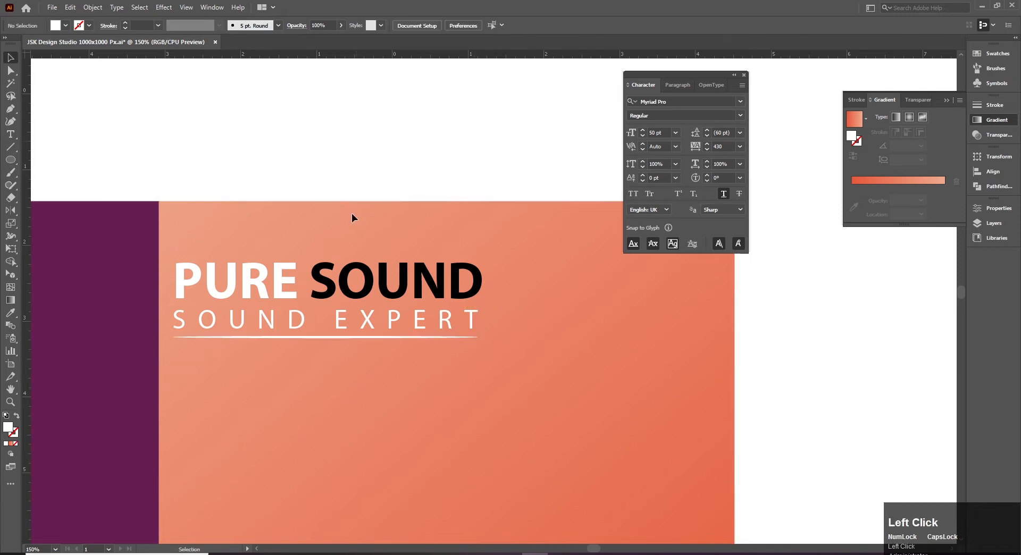
- Recolor the thin underline ellipse below "SOUND EXPERT" with the plum of the side strip
{"action": "key", "text": "v"}
{"action": "left_click_drag", "start_coordinate": [261, 346], "coordinate": [330, 124]}
{"action": "left_click", "coordinate": [397, 377]}
{"action": "key", "text": "ctrl+minus"}
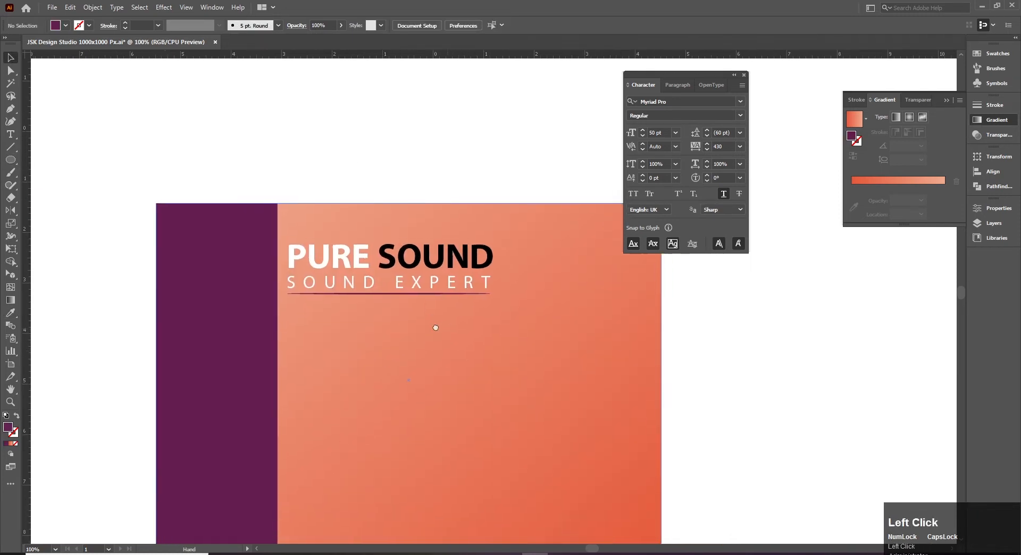
- Recolor the "SOUND EXPERT" subtitle text with the plum sampled from the side strip, and deselect it
{"action": "left_click_drag", "start_coordinate": [436, 330], "coordinate": [371, 261]}
{"action": "left_click_drag", "start_coordinate": [662, 328], "coordinate": [664, 355]}
{"action": "left_click", "coordinate": [468, 283], "text": "ctrl+alt"}
{"action": "left_click_drag", "start_coordinate": [446, 289], "coordinate": [312, 303]}
{"action": "left_click", "coordinate": [270, 291]}
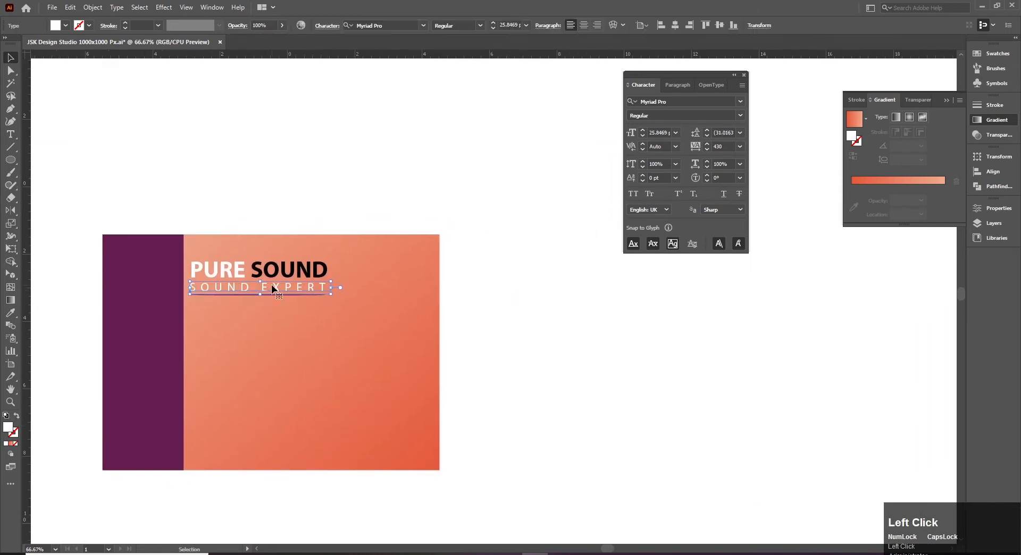
{"action": "left_click_drag", "start_coordinate": [342, 251], "coordinate": [360, 313]}
{"action": "left_click", "coordinate": [10, 313]}
{"action": "left_click", "coordinate": [178, 290]}
{"action": "key", "text": "v"}
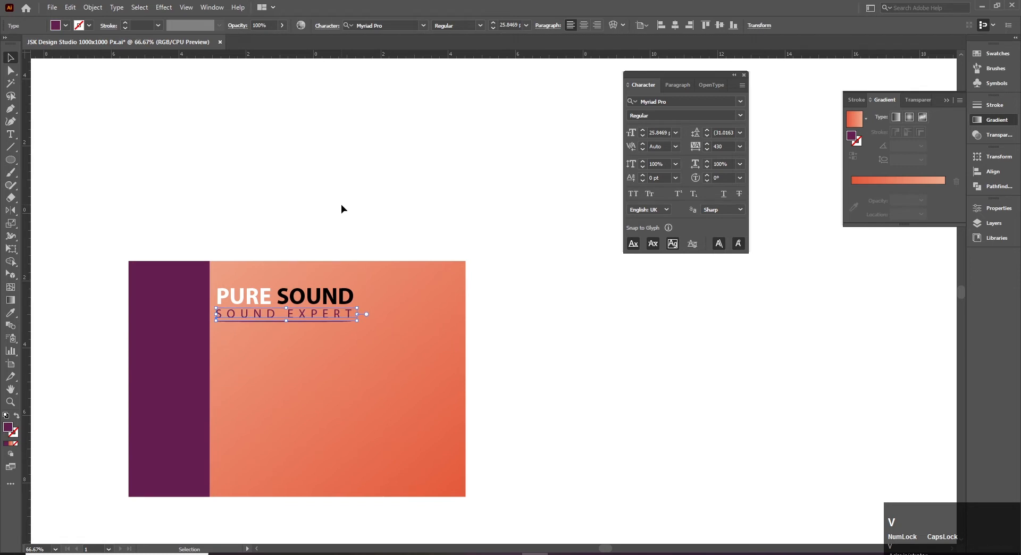
{"action": "left_click", "coordinate": [343, 210]}
{"action": "key", "text": "space"}
{"action": "left_click", "coordinate": [485, 189], "text": "ctrl+alt"}
{"action": "left_click_drag", "start_coordinate": [435, 238], "coordinate": [258, 258]}
{"action": "left_click_drag", "start_coordinate": [431, 354], "coordinate": [458, 308]}
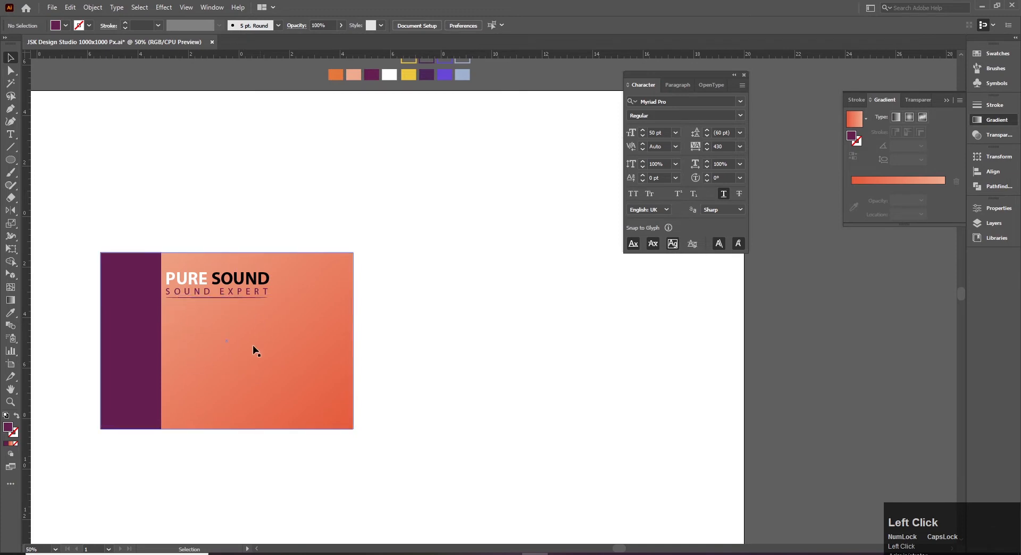
{"action": "key", "text": "space"}
{"action": "left_click", "coordinate": [305, 315], "text": "ctrl"}
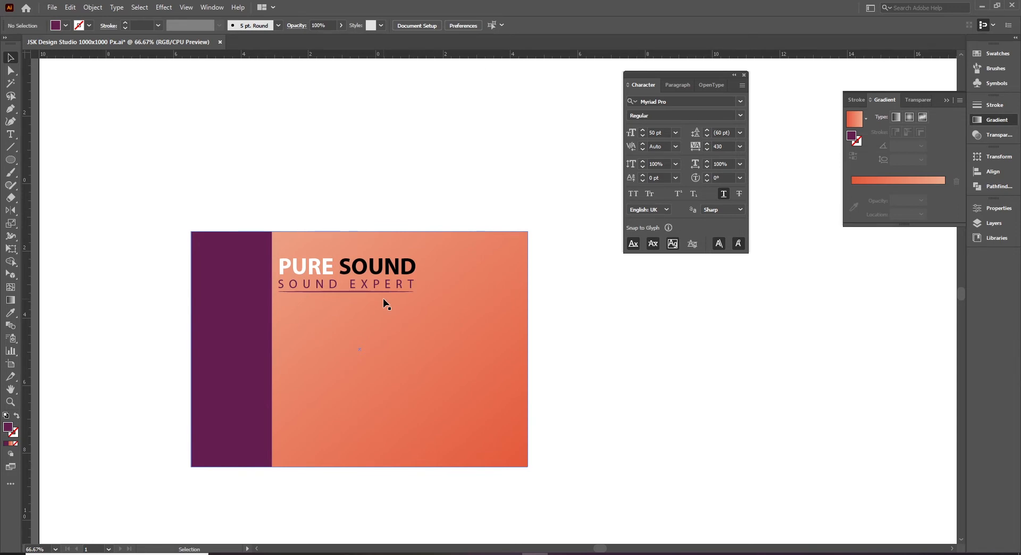
{"action": "scroll", "coordinate": [445, 495], "scroll_direction": "right", "scroll_amount": 1}
{"action": "left_click", "coordinate": [445, 495]}
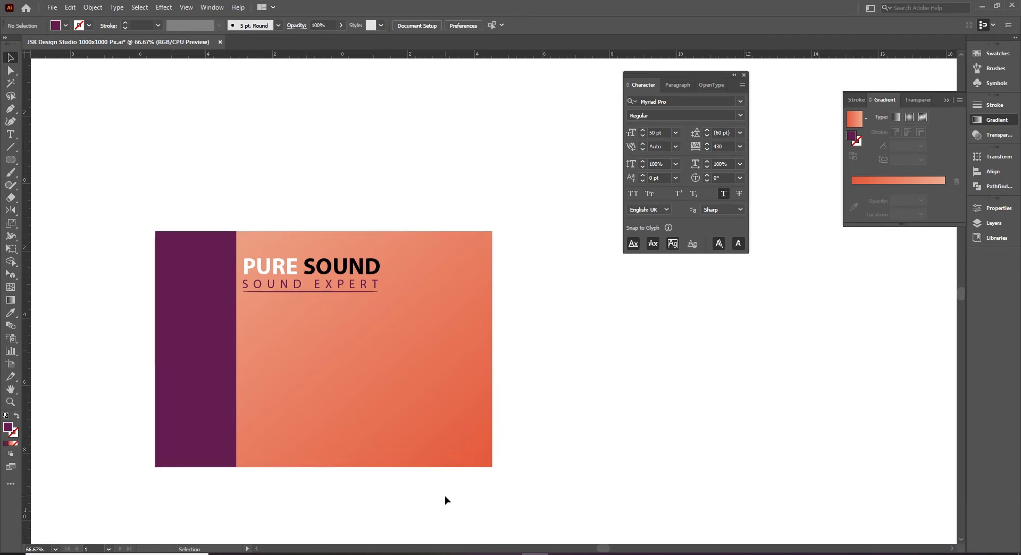
- Place the Wireless-Headphone PNG image from the Downloads folder into the document and park it on the blank canvas beside the design
{"action": "left_click", "coordinate": [327, 554]}
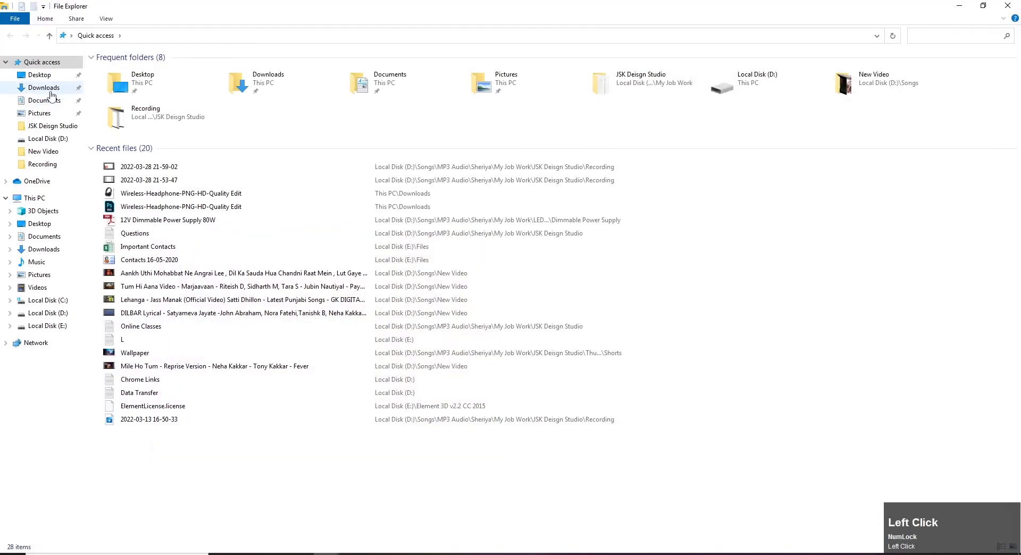
{"action": "left_click", "coordinate": [51, 92]}
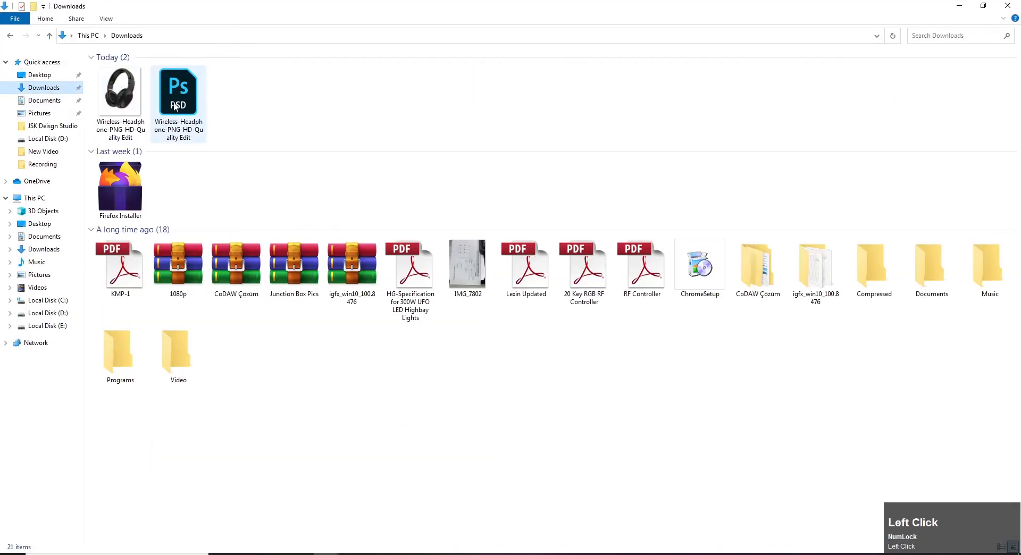
{"action": "left_click_drag", "start_coordinate": [120, 95], "coordinate": [457, 378]}
{"action": "left_click", "coordinate": [744, 75]}
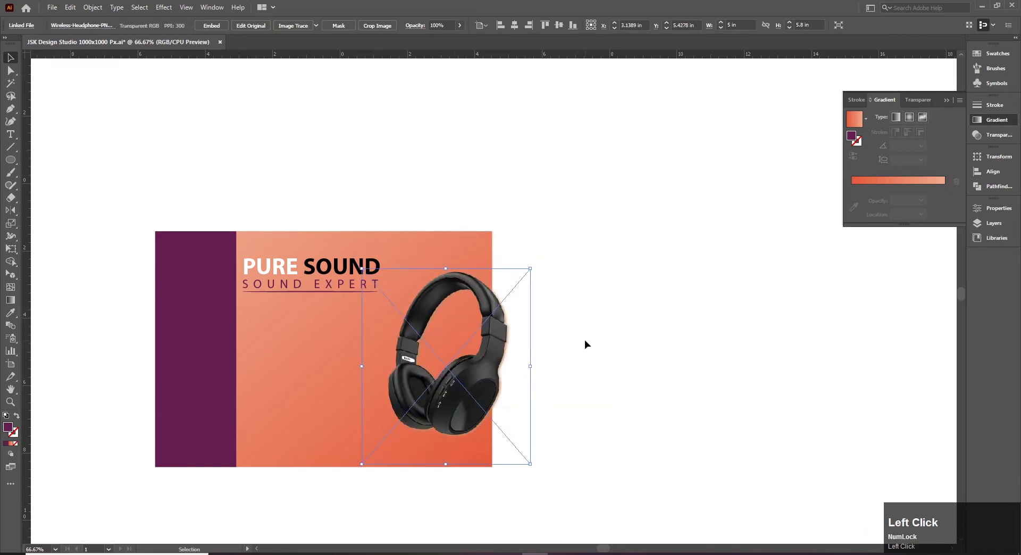
{"action": "left_click", "coordinate": [581, 343]}
{"action": "left_click_drag", "start_coordinate": [459, 395], "coordinate": [711, 396]}
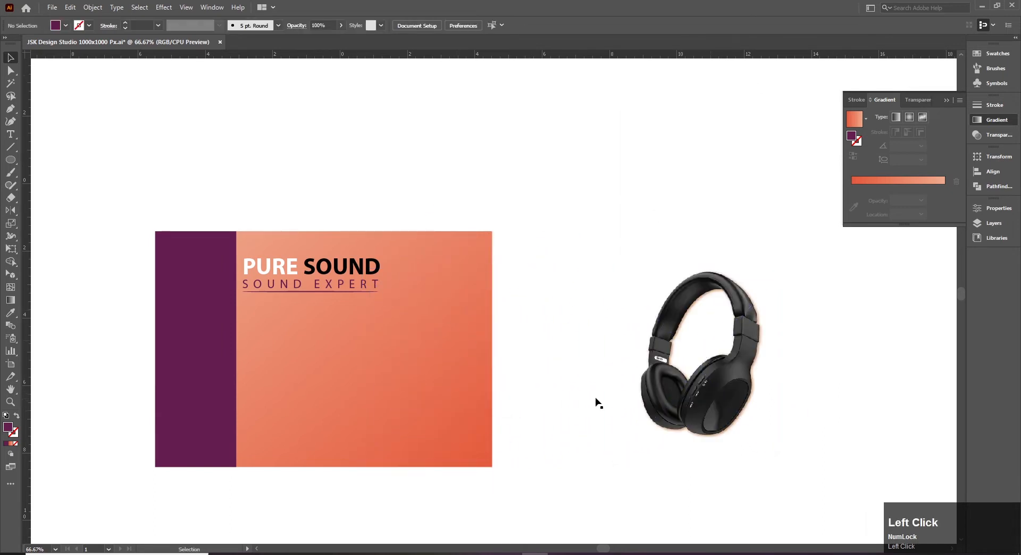
- Nudge the "PURE SOUND" title up slightly to widen its gap to the subtitle, and deselect it
{"action": "left_click", "coordinate": [308, 260]}
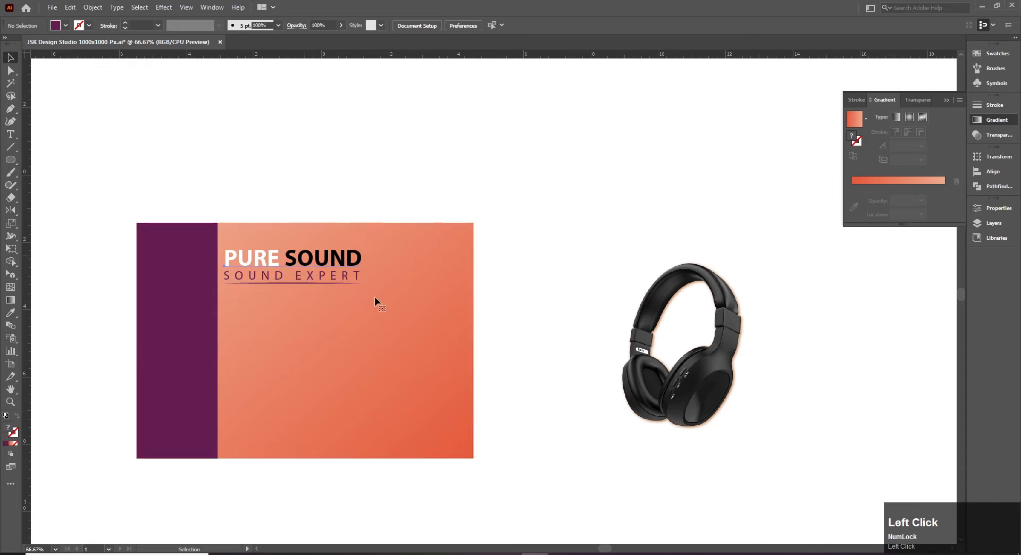
{"action": "key", "text": "Up"}
{"action": "left_click", "coordinate": [521, 333]}
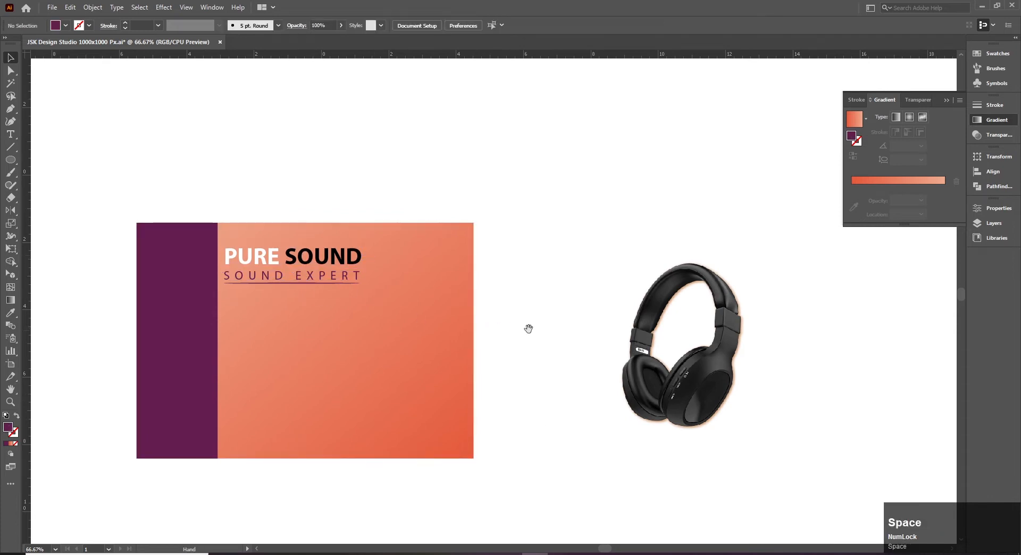
- Draw a very thin horizontal ellipse about 1.26 in wide and 0.03 in high in the upper part of the plum strip
{"action": "left_click_drag", "start_coordinate": [535, 333], "coordinate": [550, 332]}
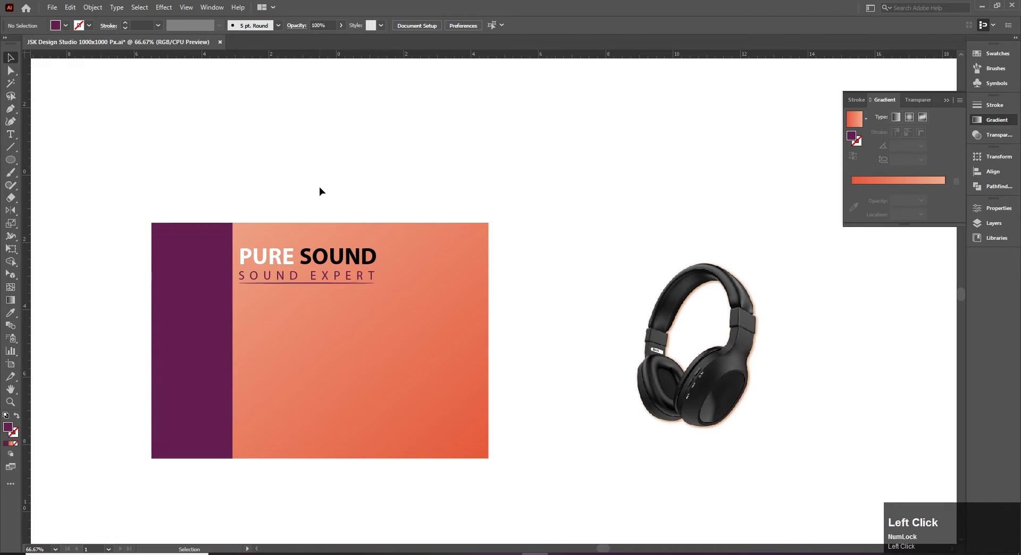
{"action": "left_click", "coordinate": [402, 311], "text": "ctrl"}
{"action": "left_click_drag", "start_coordinate": [391, 307], "coordinate": [434, 299]}
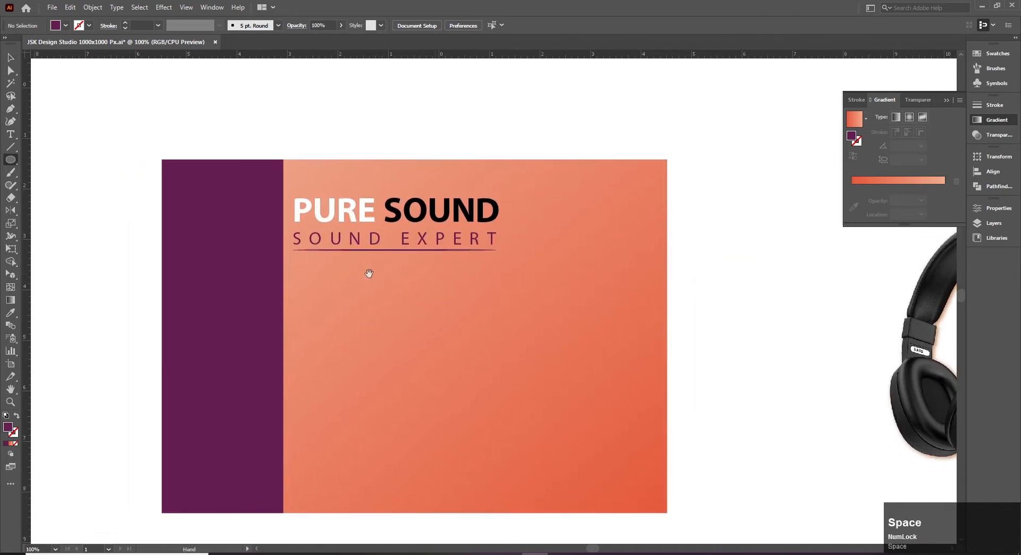
{"action": "left_click", "coordinate": [362, 277], "text": "ctrl"}
{"action": "key", "text": "l"}
{"action": "left_click_drag", "start_coordinate": [245, 258], "coordinate": [339, 259]}
{"action": "key", "text": "v"}
{"action": "left_click_drag", "start_coordinate": [373, 217], "coordinate": [359, 299]}
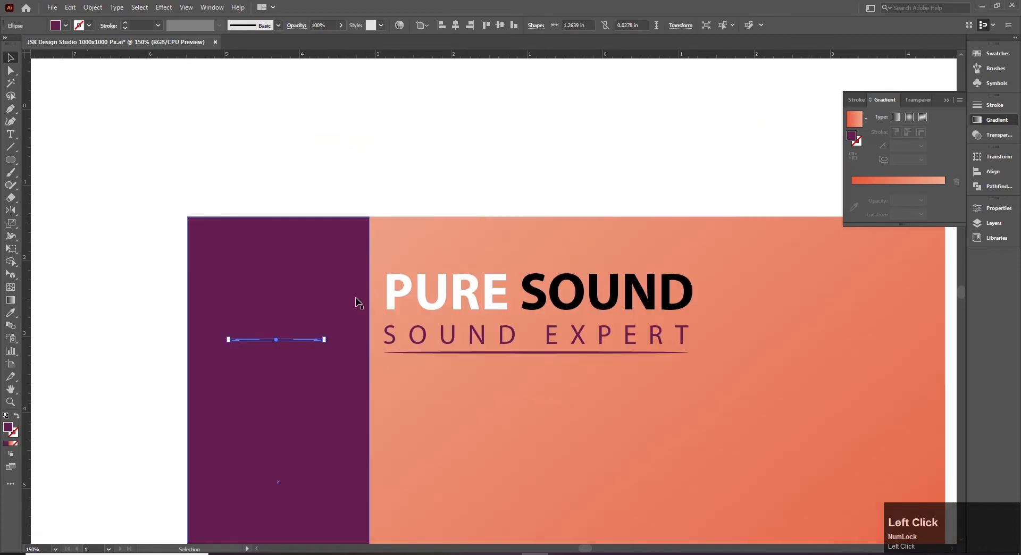
- Try filling the thin ellipse on the plum strip with the orange palette swatch
{"action": "left_click", "coordinate": [472, 301], "text": "ctrl+alt"}
{"action": "left_click", "coordinate": [473, 304], "text": "ctrl+alt"}
{"action": "left_click_drag", "start_coordinate": [473, 305], "coordinate": [328, 435]}
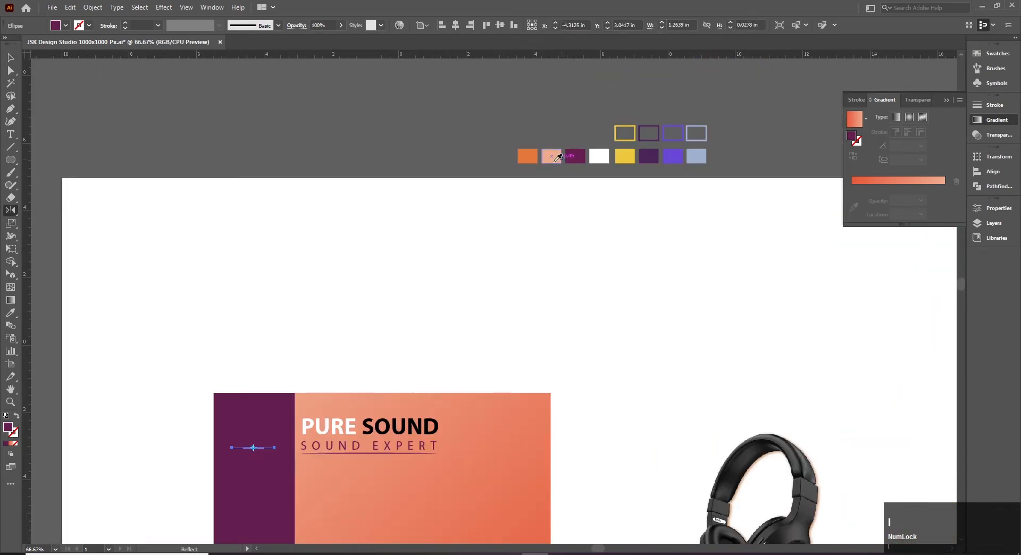
{"action": "left_click", "coordinate": [532, 159]}
{"action": "key", "text": "v"}
{"action": "left_click", "coordinate": [435, 262]}
{"action": "left_click_drag", "start_coordinate": [392, 365], "coordinate": [393, 328]}
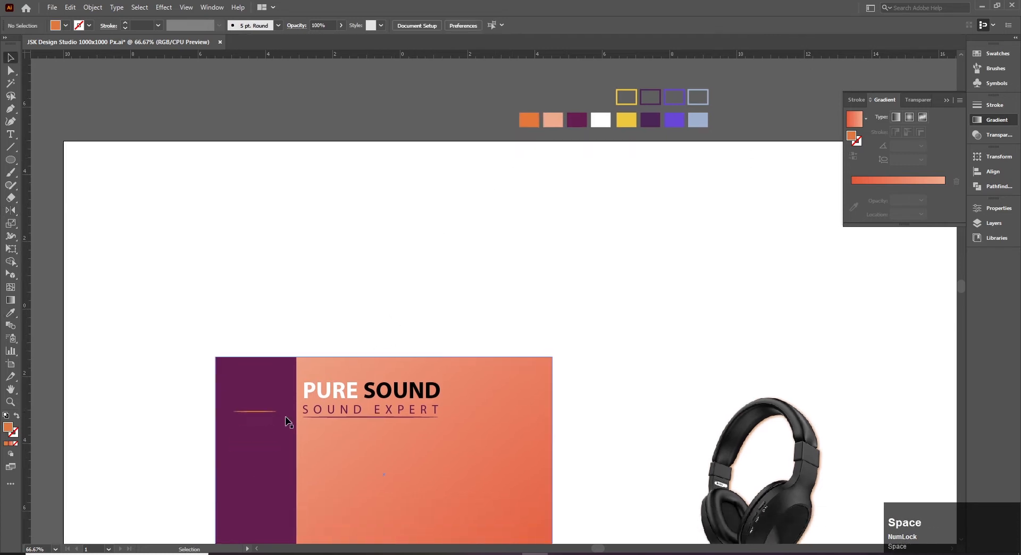
- Fill the thin ellipse on the plum strip with the light peach palette swatch
{"action": "left_click", "coordinate": [261, 412]}
{"action": "key", "text": "i"}
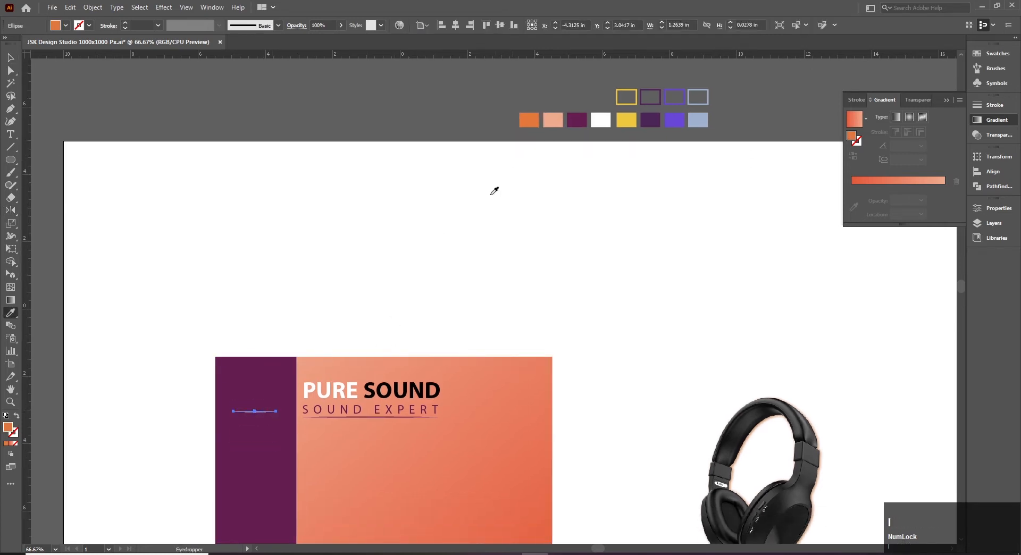
{"action": "left_click", "coordinate": [551, 121]}
{"action": "key", "text": "v"}
{"action": "left_click", "coordinate": [379, 327]}
- Set the opacity of the peach ellipse on the plum strip to 50%, and deselect it
{"action": "left_click", "coordinate": [395, 369], "text": "ctrl"}
{"action": "left_click_drag", "start_coordinate": [443, 325], "coordinate": [357, 396]}
{"action": "left_click", "coordinate": [226, 498]}
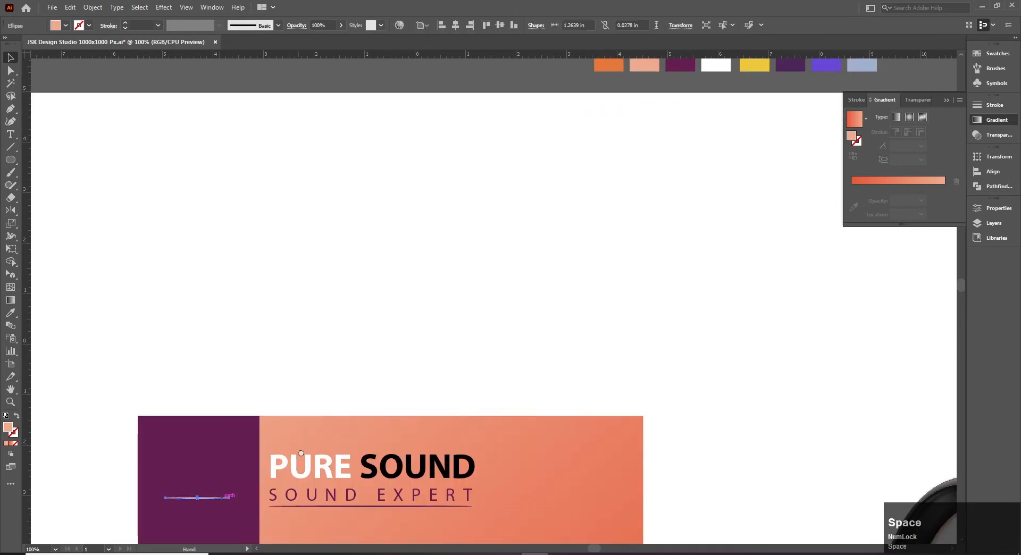
{"action": "left_click", "coordinate": [301, 454], "text": "ctrl"}
{"action": "left_click", "coordinate": [324, 383]}
{"action": "left_click", "coordinate": [335, 394]}
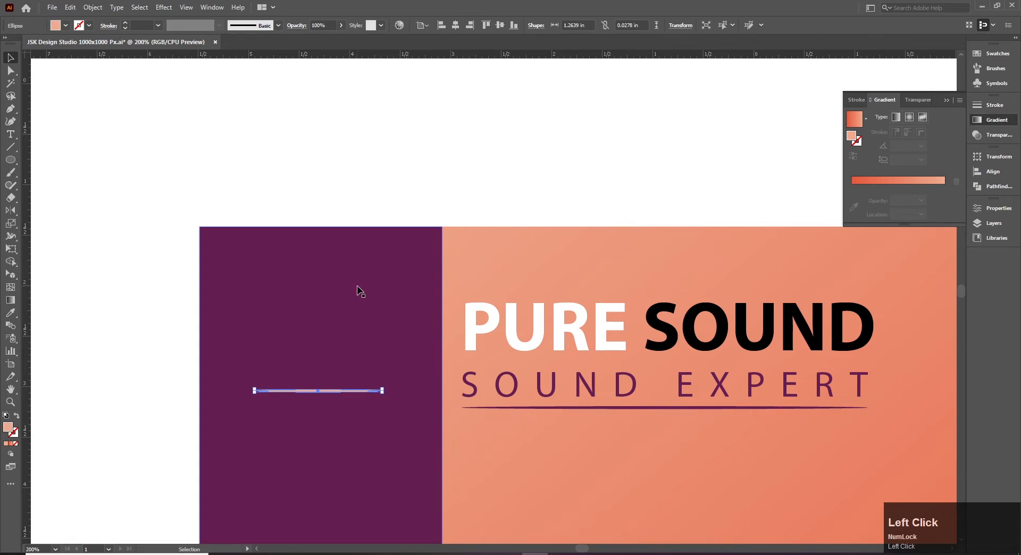
{"action": "left_click", "coordinate": [357, 290]}
{"action": "left_click", "coordinate": [345, 392]}
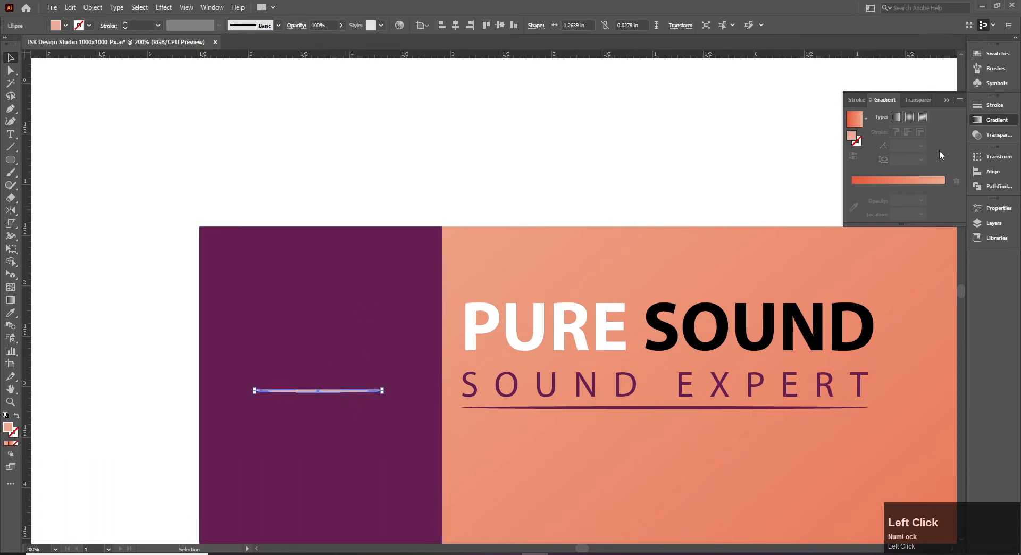
{"action": "left_click", "coordinate": [994, 136]}
{"action": "left_click", "coordinate": [937, 117]}
{"action": "type", "text": "50"}
{"action": "key", "text": "Return"}
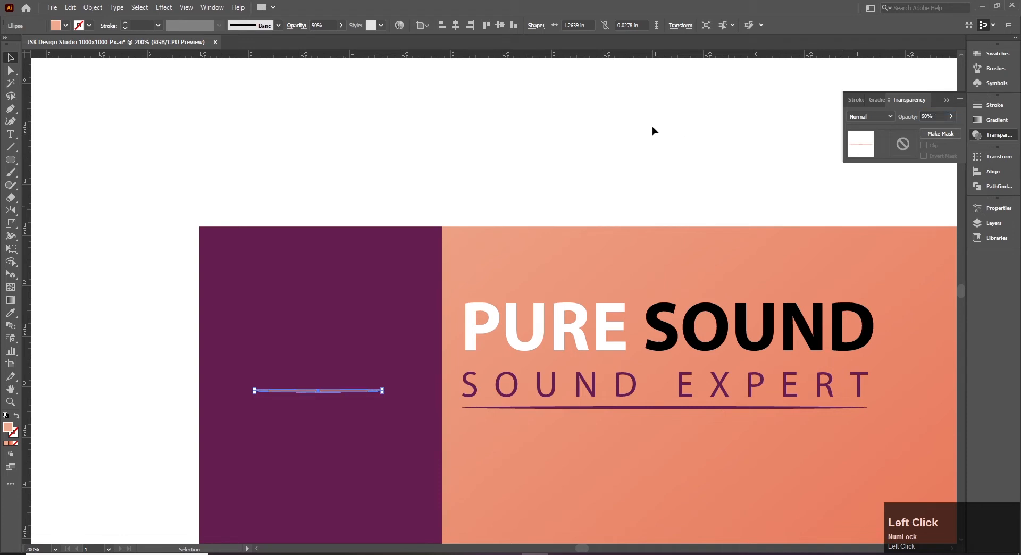
{"action": "left_click", "coordinate": [679, 127]}
- Copy the peach ellipse straight down the plum strip and repeat the copy twice to make four evenly spaced lines
{"action": "left_click_drag", "start_coordinate": [348, 337], "coordinate": [311, 323]}
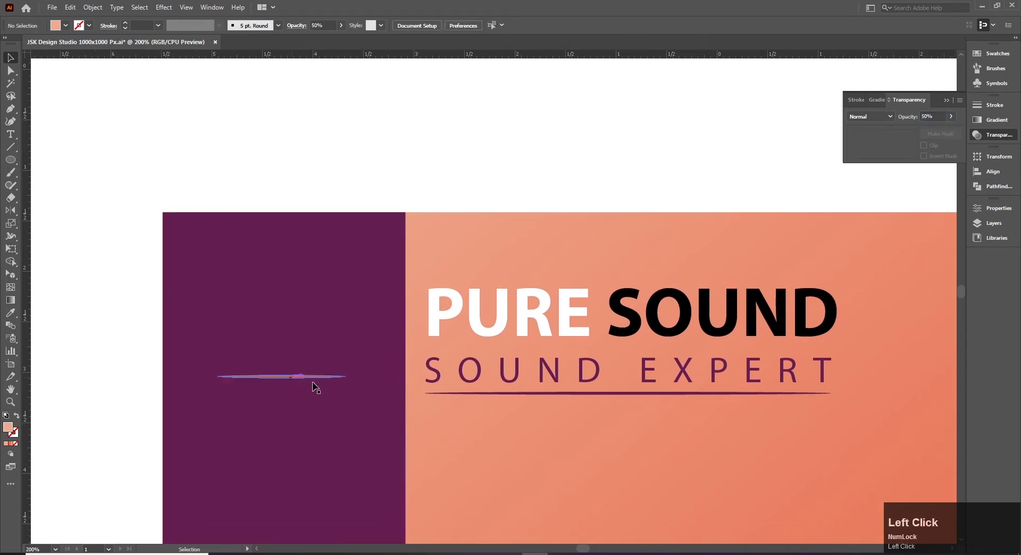
{"action": "left_click", "coordinate": [547, 363], "text": "ctrl+alt"}
{"action": "left_click", "coordinate": [547, 363], "text": "ctrl+alt"}
{"action": "mouse_move", "coordinate": [426, 372]}
{"action": "left_mouse_down"}
{"action": "mouse_move", "coordinate": [420, 346]}
{"action": "mouse_move", "coordinate": [415, 356]}
{"action": "left_mouse_up"}
{"action": "left_click_drag", "start_coordinate": [322, 252], "coordinate": [318, 344]}
{"action": "key", "text": "ctrl+d"}
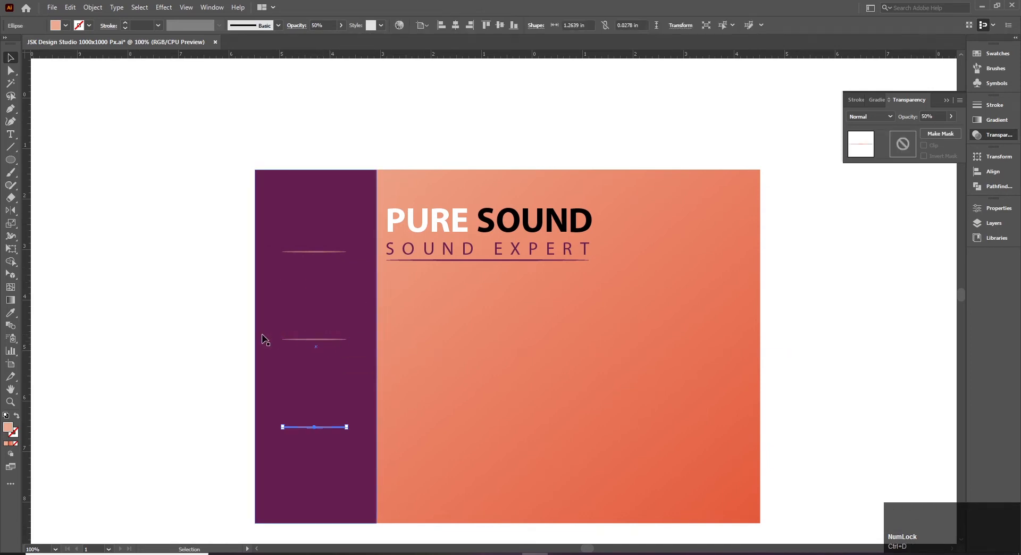
{"action": "key", "text": "ctrl+d"}
{"action": "left_click", "coordinate": [202, 372]}
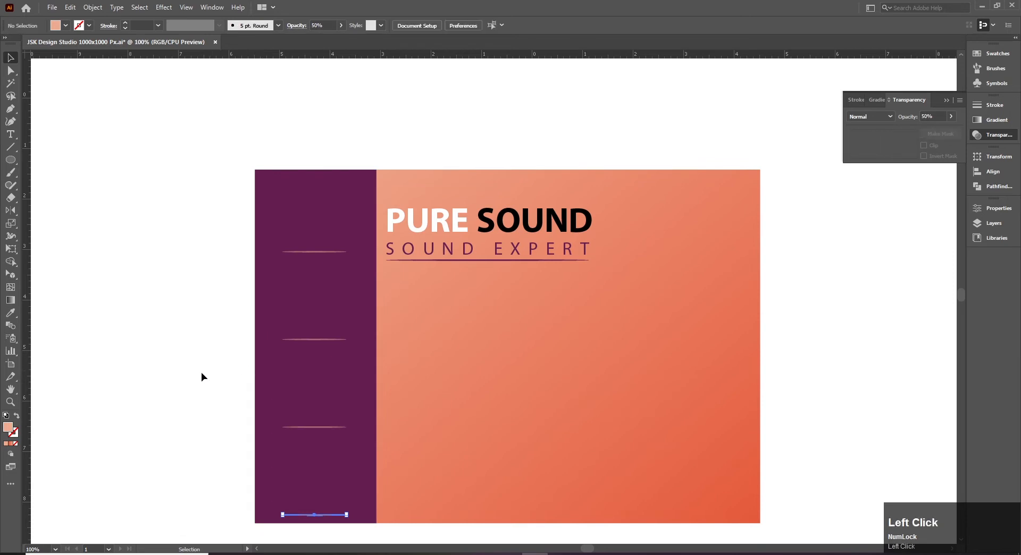
{"action": "scroll", "coordinate": [288, 282], "scroll_direction": "down", "scroll_amount": 1}
{"action": "left_click", "coordinate": [315, 237]}
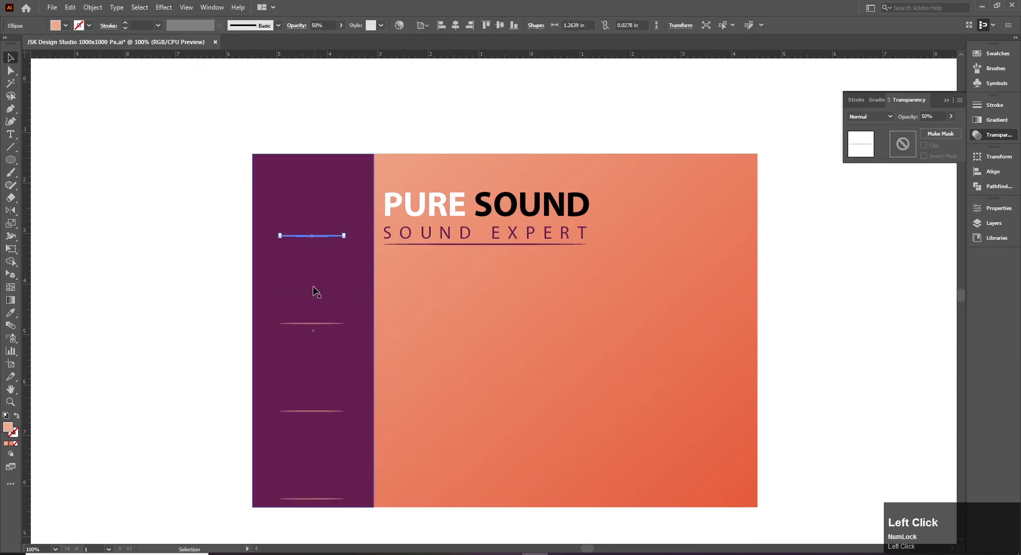
{"action": "key", "text": "ctrl+z"}
{"action": "key", "text": "ctrl+z"}
{"action": "key", "text": "ctrl+shift+z"}
{"action": "key", "text": "ctrl+shift+z"}
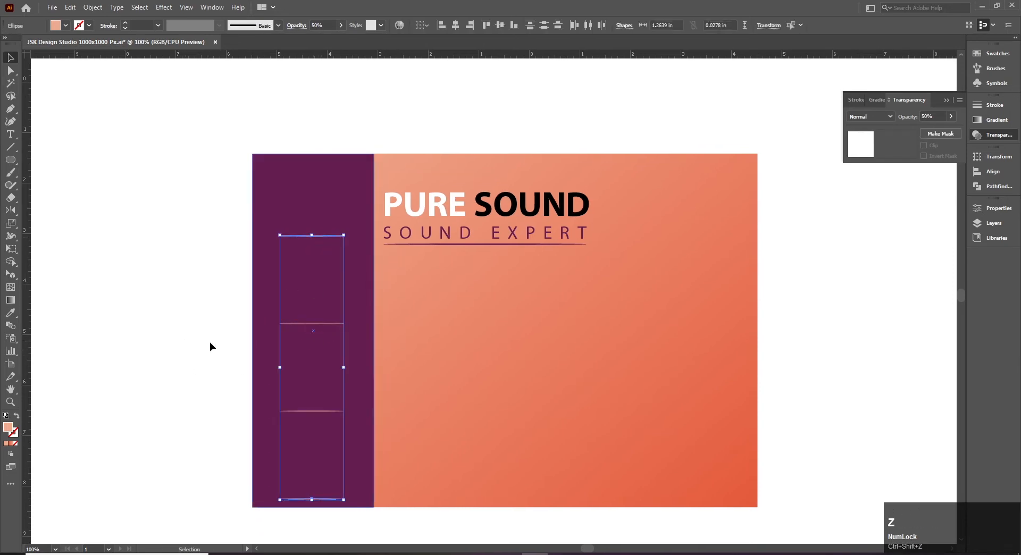
{"action": "left_click", "coordinate": [196, 340]}
- Select all four peach lines on the plum strip and shift them up together until the first sits near the strip's top edge
{"action": "left_click", "coordinate": [328, 236]}
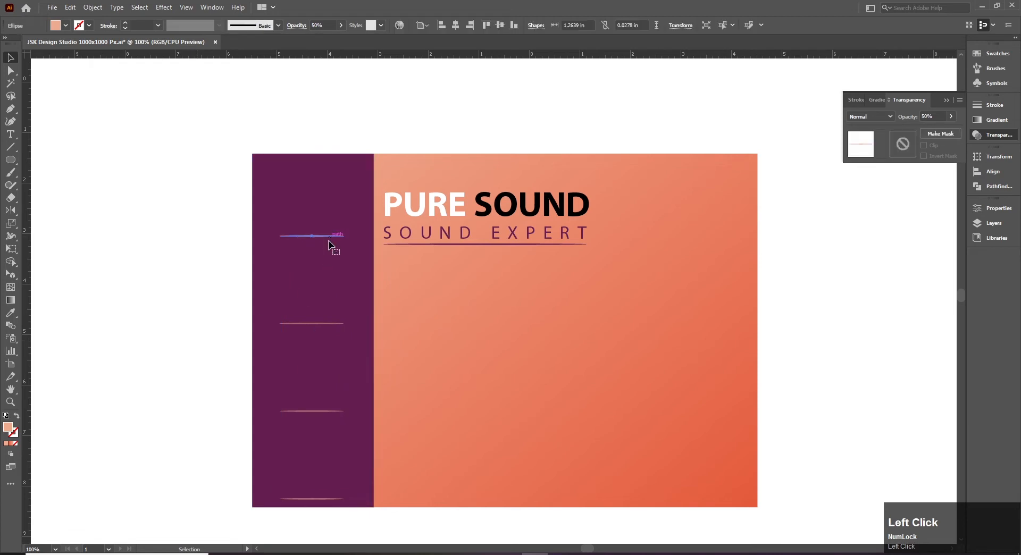
{"action": "left_click", "coordinate": [319, 323], "text": "shift"}
{"action": "left_click", "coordinate": [314, 412], "text": "shift"}
{"action": "left_click", "coordinate": [319, 499], "text": "shift"}
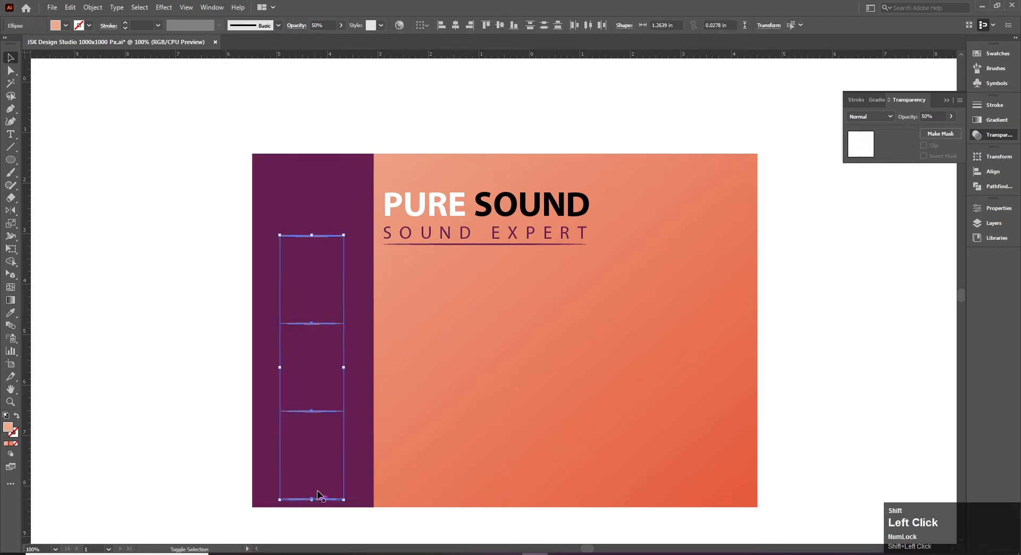
{"action": "key", "text": "shift+Up"}
{"action": "key", "text": "shift+Up"}
{"action": "key", "text": "shift+Up"}
{"action": "key", "text": "shift+Up"}
{"action": "key", "text": "shift+Up"}
{"action": "key", "text": "shift+Up"}
{"action": "key", "text": "shift+Up"}
{"action": "key", "text": "shift+Up"}
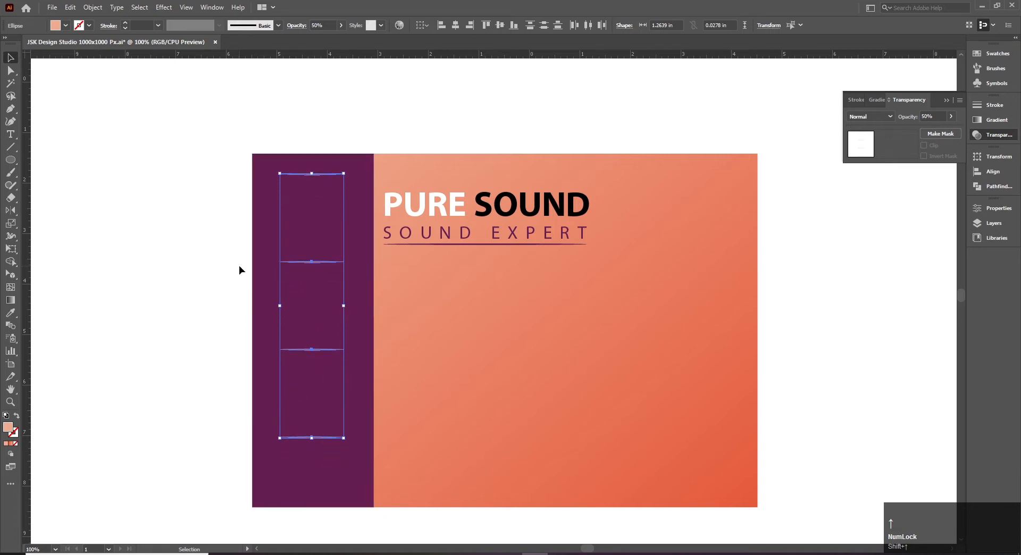
- Try a small rectangle at the top edge of the plum strip, and remove it together with the four peach lines
{"action": "left_click", "coordinate": [238, 266]}
{"action": "key", "text": "m"}
{"action": "left_click_drag", "start_coordinate": [277, 153], "coordinate": [350, 168]}
{"action": "key", "text": "ctrl+z"}
- Draw a very thin peach ellipse about 1.44 in wide and 0.03 in high along the top edge of the plum strip
{"action": "left_click", "coordinate": [406, 221], "text": "ctrl"}
{"action": "left_click", "coordinate": [455, 252], "text": "ctrl"}
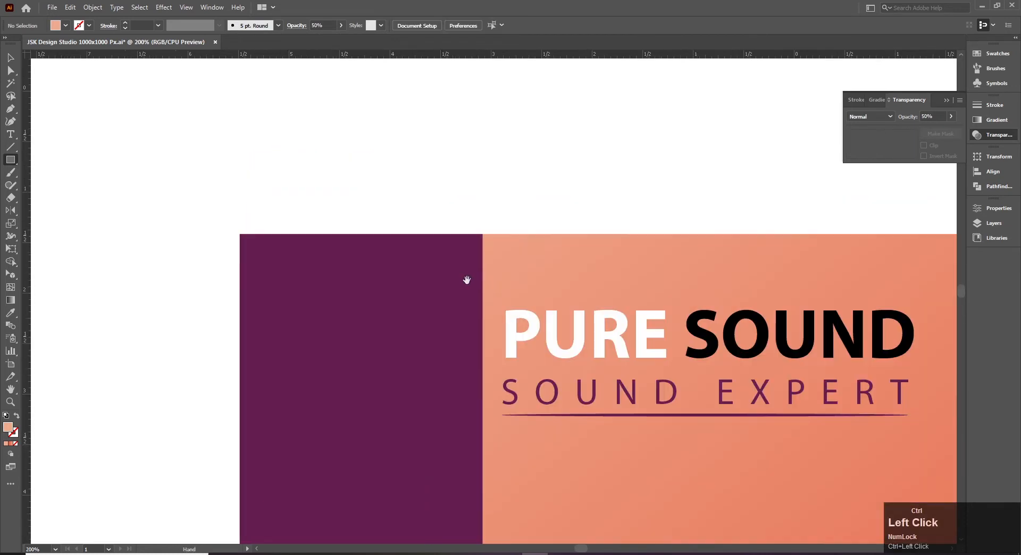
{"action": "left_click_drag", "start_coordinate": [461, 277], "coordinate": [409, 292]}
{"action": "key", "text": "l"}
{"action": "mouse_move", "coordinate": [236, 248]}
{"action": "left_mouse_down"}
{"action": "mouse_move", "coordinate": [413, 251]}
{"action": "mouse_move", "coordinate": [382, 250]}
{"action": "left_mouse_up"}
{"action": "key", "text": "v"}
- Check in outline view how the thin ellipse lines up with the plum strip's top edge, and return to the normal preview
{"action": "left_click", "coordinate": [427, 296], "text": "ctrl"}
{"action": "key", "text": "ctrl+y"}
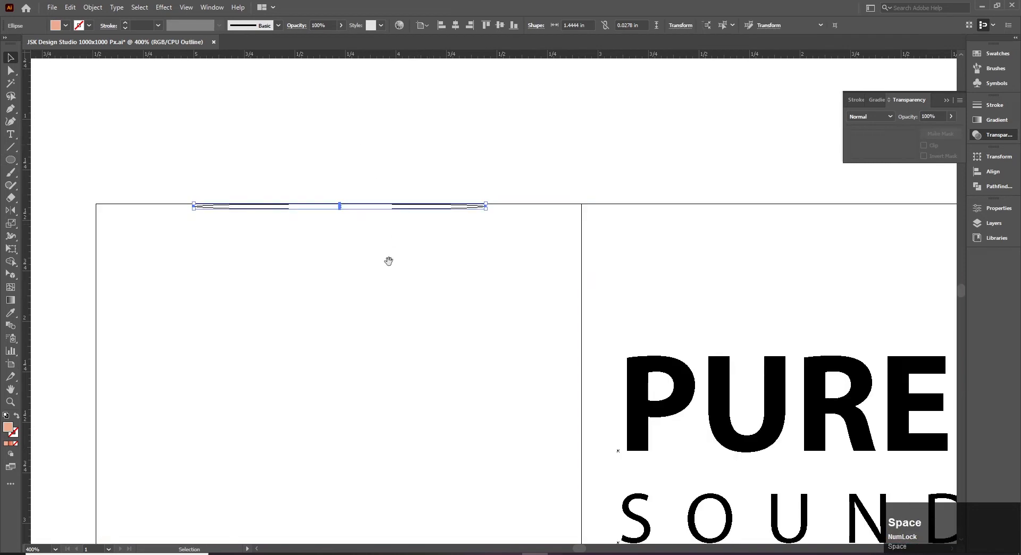
{"action": "left_click", "coordinate": [387, 237]}
{"action": "left_click", "coordinate": [404, 253], "text": "ctrl"}
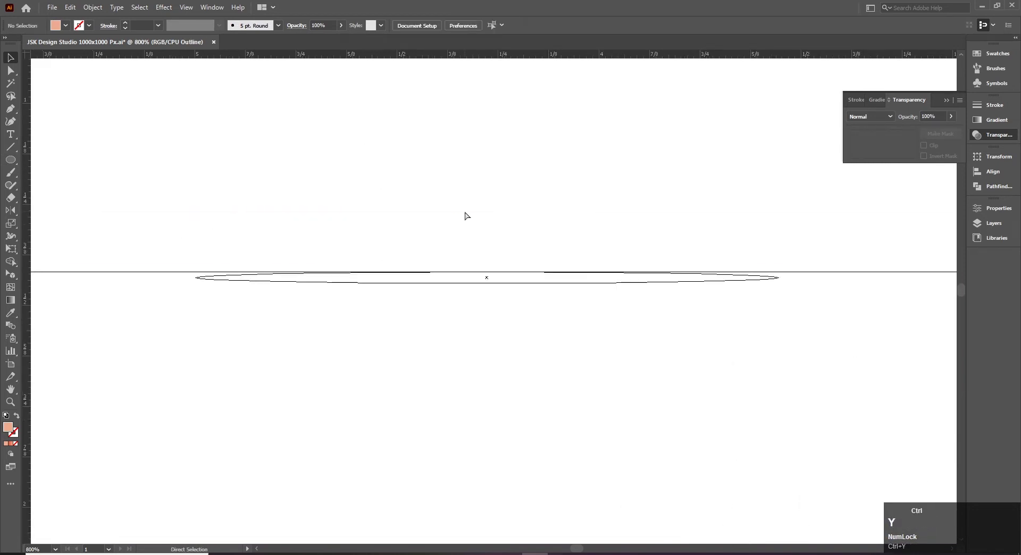
{"action": "key", "text": "ctrl+y"}
{"action": "left_click", "coordinate": [484, 280], "text": "ctrl+alt"}
{"action": "left_click", "coordinate": [484, 281], "text": "ctrl+alt"}
{"action": "left_click", "coordinate": [483, 280], "text": "ctrl+alt"}
{"action": "left_click", "coordinate": [476, 329]}
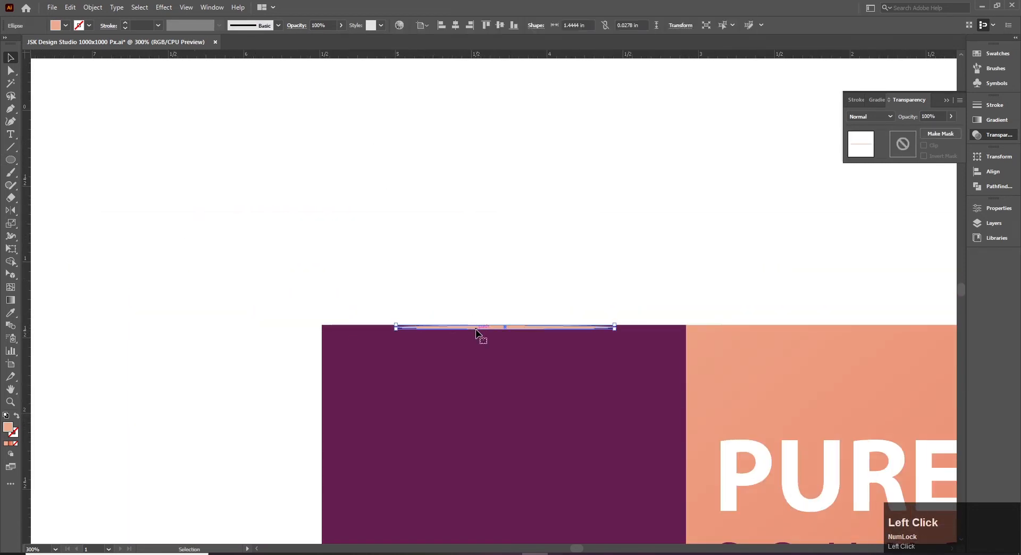
{"action": "left_click", "coordinate": [505, 277]}
{"action": "left_click_drag", "start_coordinate": [502, 287], "coordinate": [417, 255]}
{"action": "left_click", "coordinate": [446, 362], "text": "ctrl+alt"}
{"action": "left_click", "coordinate": [447, 362], "text": "ctrl+alt"}
{"action": "left_click_drag", "start_coordinate": [456, 293], "coordinate": [324, 231]}
{"action": "left_click", "coordinate": [390, 160]}
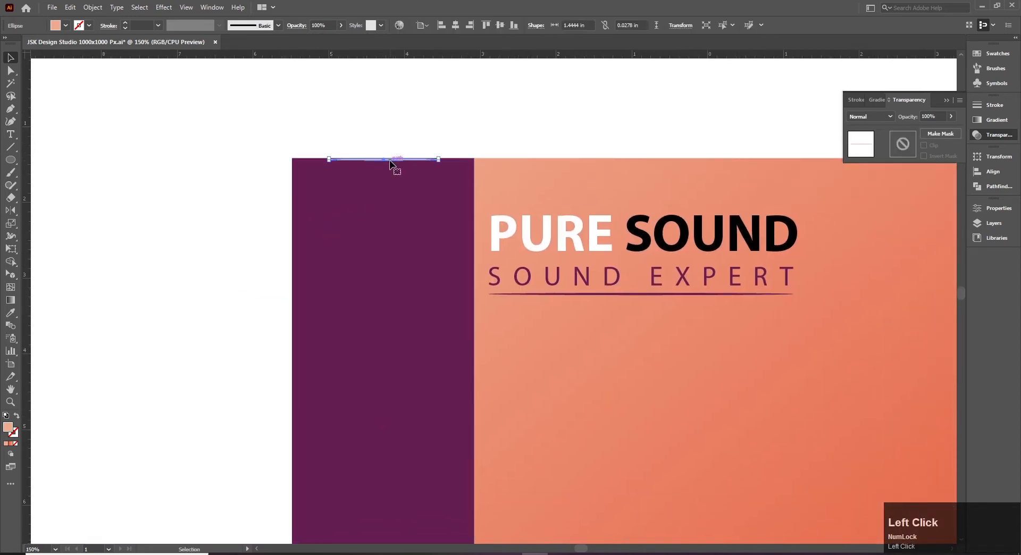
{"action": "left_click_drag", "start_coordinate": [390, 161], "coordinate": [393, 254]}
{"action": "key", "text": "ctrl+z"}
{"action": "left_click", "coordinate": [406, 147]}
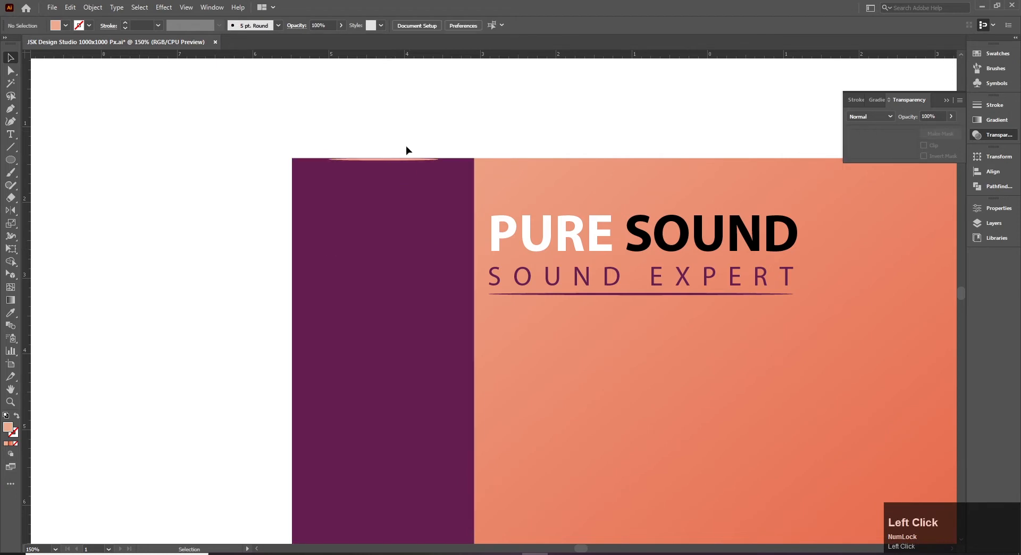
- Set the opacity of the thin peach ellipse on the plum strip's top edge to 50%
{"action": "left_click", "coordinate": [393, 161]}
{"action": "left_click", "coordinate": [935, 116]}
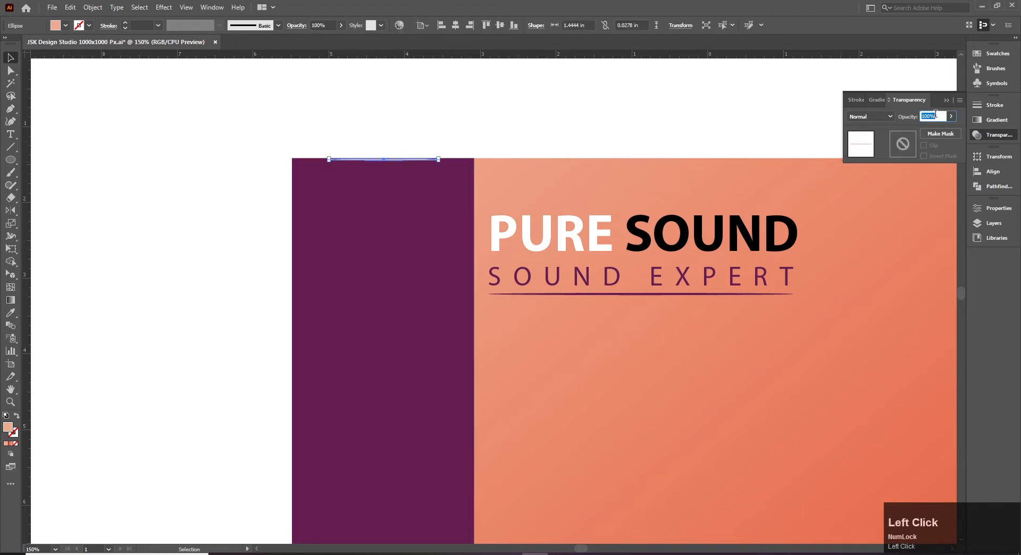
{"action": "type", "text": "50"}
{"action": "key", "text": "Return"}
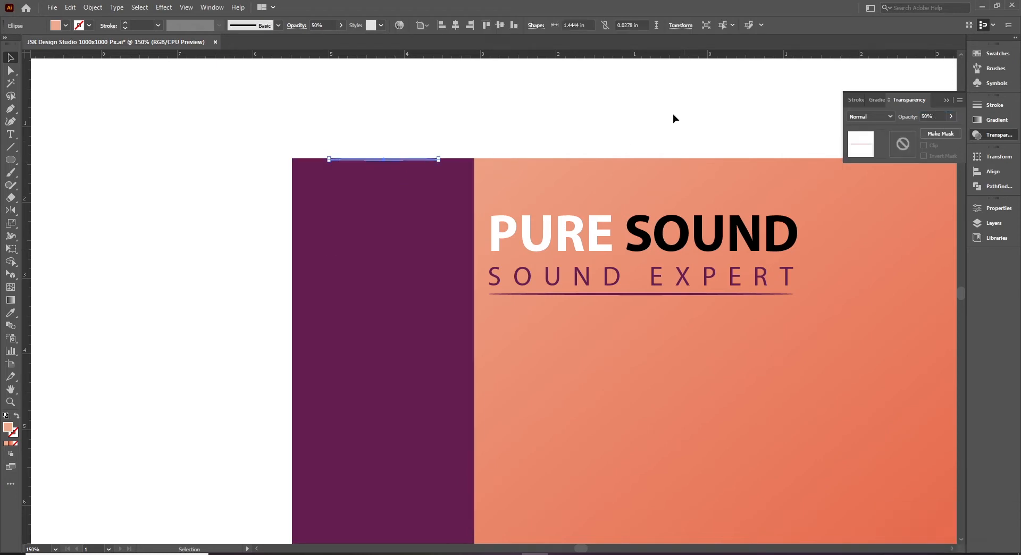
{"action": "left_click", "coordinate": [532, 137]}
- Duplicate the thin ellipse straight down the plum strip at about 1.5 in spacing, keeping five evenly spaced lines on the strip
{"action": "left_click_drag", "start_coordinate": [484, 158], "coordinate": [381, 154]}
{"action": "left_click_drag", "start_coordinate": [305, 161], "coordinate": [310, 274]}
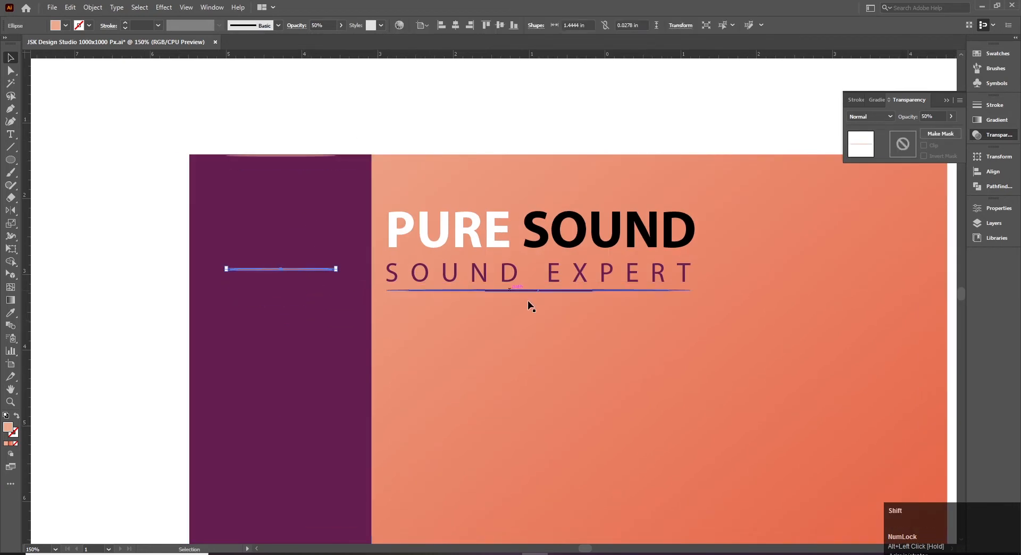
{"action": "left_click", "coordinate": [490, 343], "text": "ctrl+alt"}
{"action": "left_click_drag", "start_coordinate": [495, 347], "coordinate": [381, 324]}
{"action": "key", "text": "ctrl+d"}
{"action": "key", "text": "ctrl+d"}
{"action": "left_click_drag", "start_coordinate": [376, 386], "coordinate": [378, 334]}
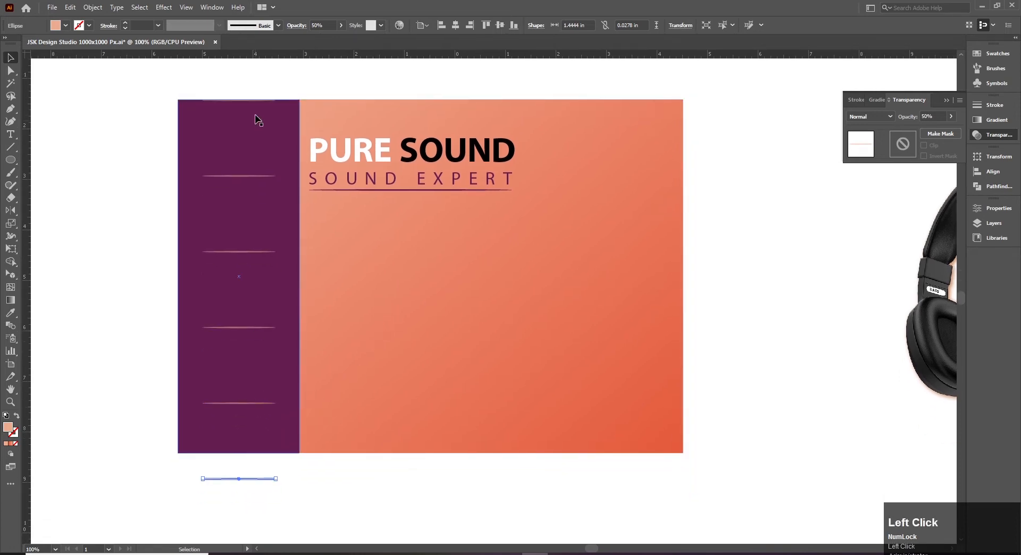
{"action": "key", "text": "ctrl+z"}
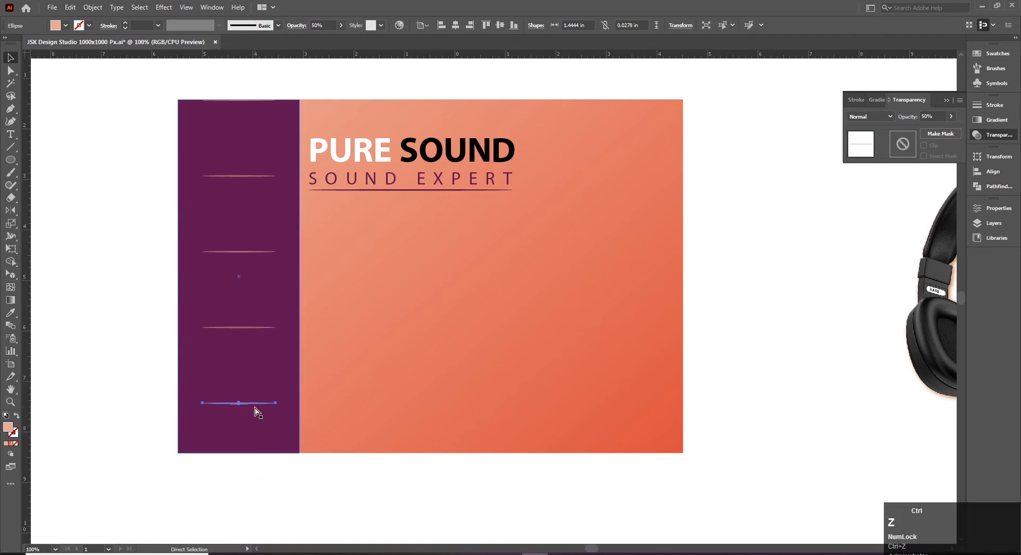
{"action": "key", "text": "v"}
{"action": "left_click", "coordinate": [248, 480]}
- Select only the five thin ellipses and spread them evenly until the last one reaches the plum strip's bottom edge
{"action": "left_click_drag", "start_coordinate": [207, 83], "coordinate": [238, 443]}
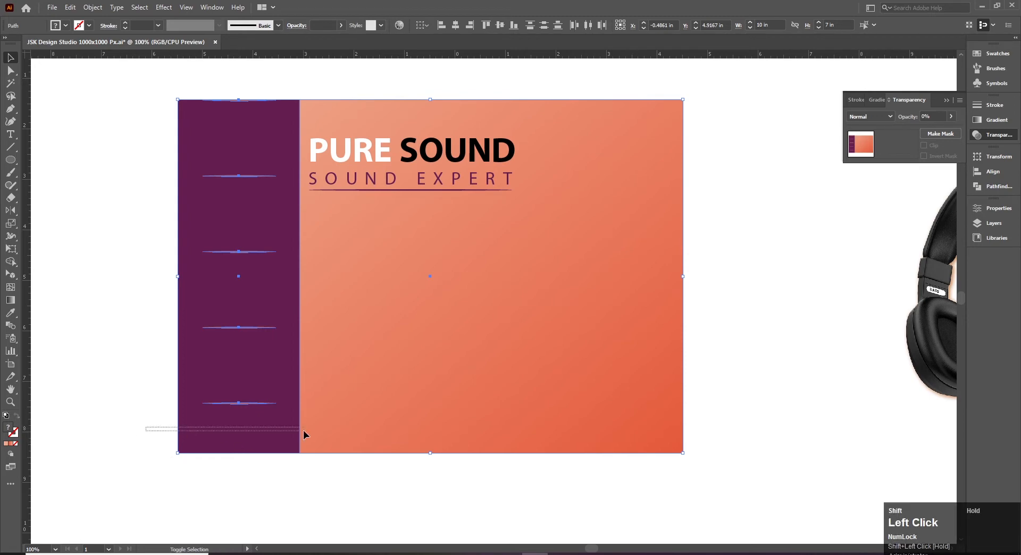
{"action": "left_click", "coordinate": [203, 452], "text": "shift"}
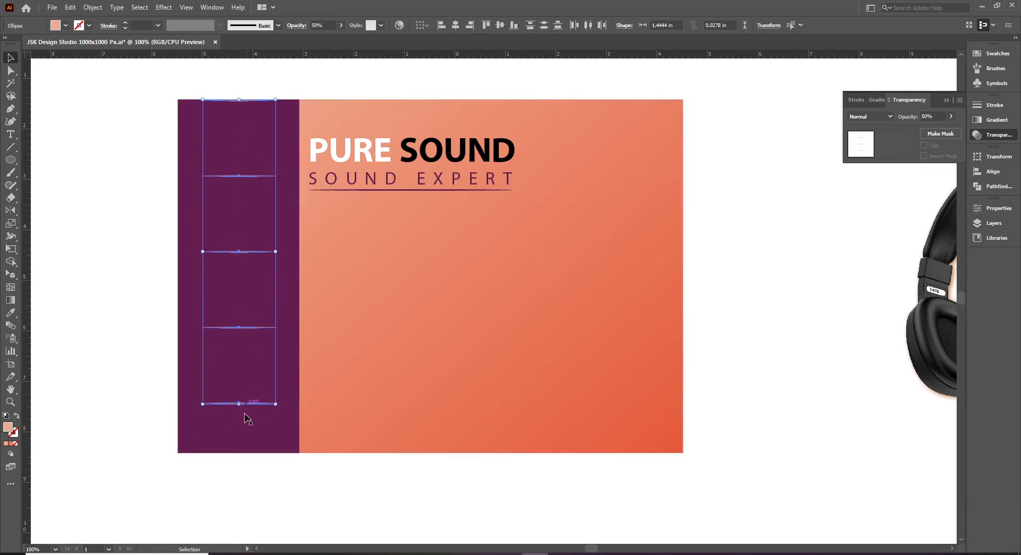
{"action": "left_click_drag", "start_coordinate": [242, 405], "coordinate": [242, 453]}
{"action": "left_click", "coordinate": [251, 498]}
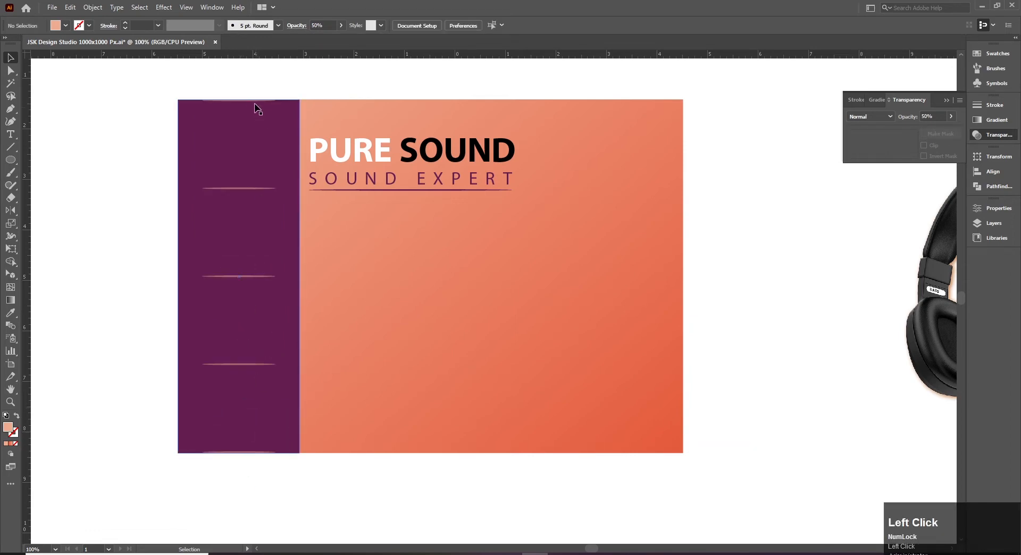
- Check the five lines in outline view and remove those on the plum strip's top and bottom edges
{"action": "left_click", "coordinate": [246, 452]}
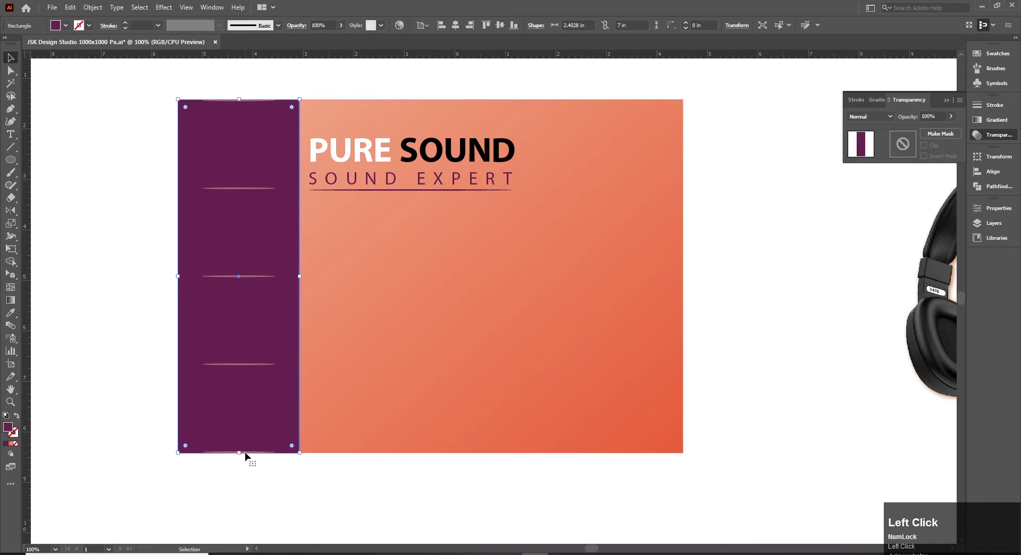
{"action": "left_click", "coordinate": [260, 467]}
{"action": "key", "text": "ctrl+y"}
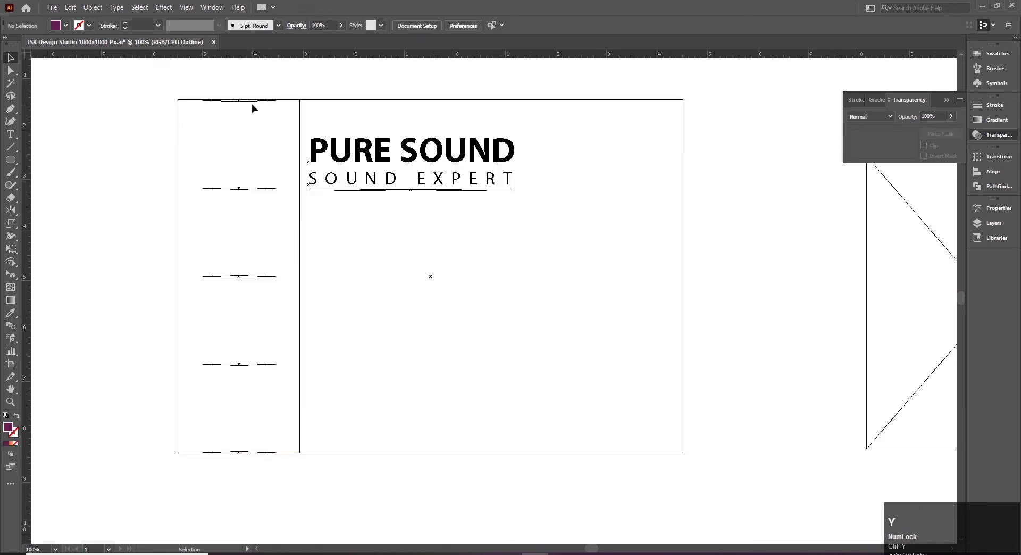
{"action": "key", "text": "ctrl+y"}
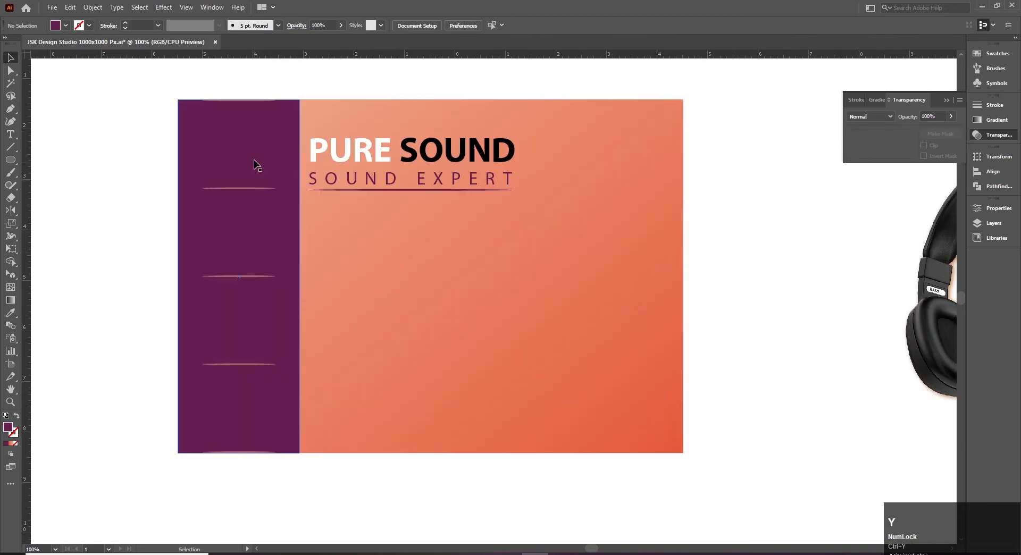
{"action": "left_click", "coordinate": [252, 452]}
{"action": "left_click", "coordinate": [257, 458]}
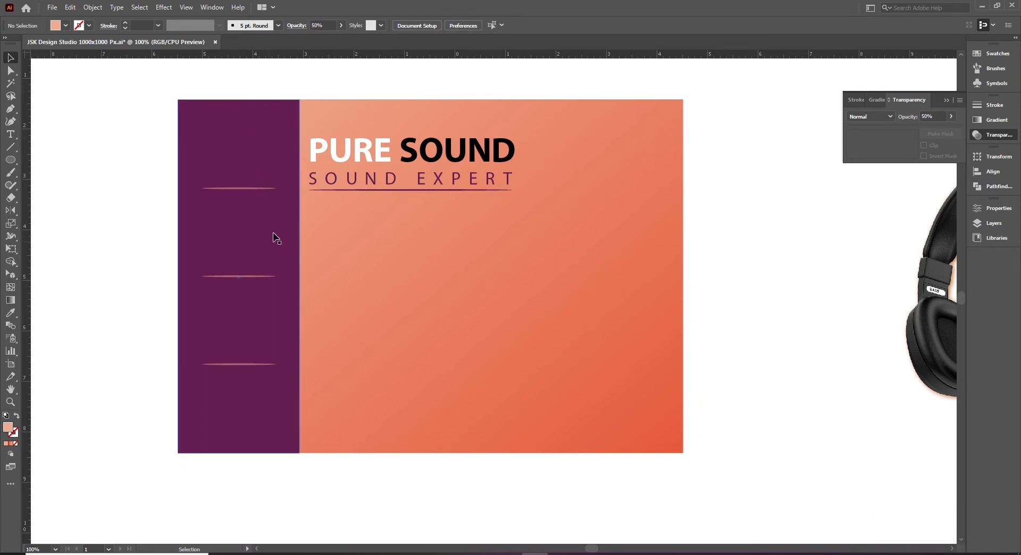
{"action": "left_click_drag", "start_coordinate": [387, 83], "coordinate": [346, 99]}
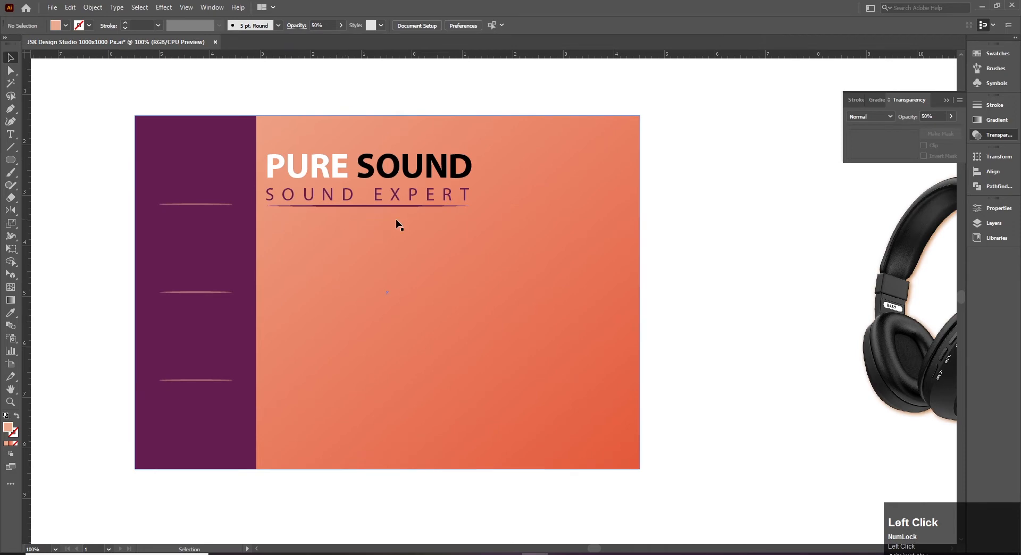
{"action": "key", "text": "space"}
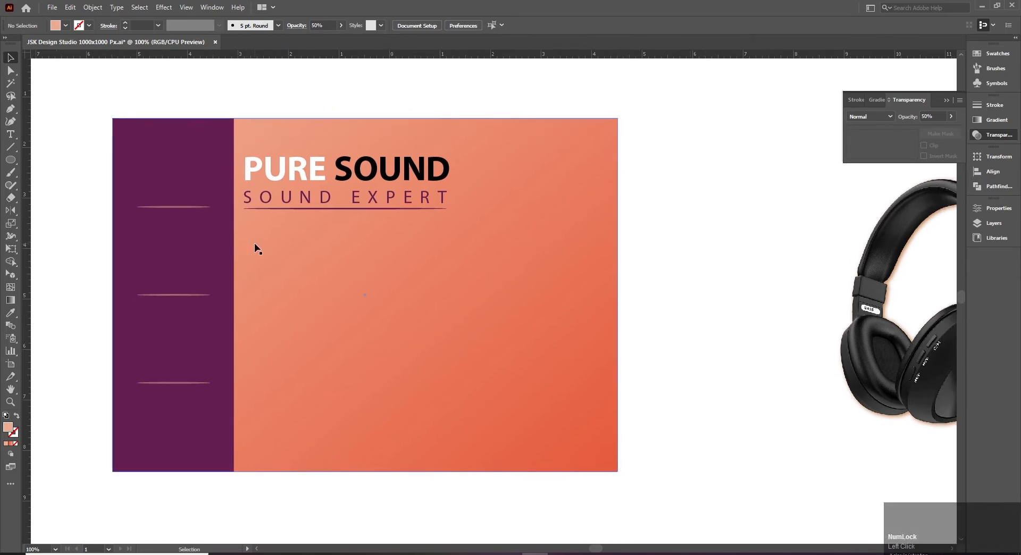
{"action": "key", "text": "l"}
{"action": "key", "text": "m"}
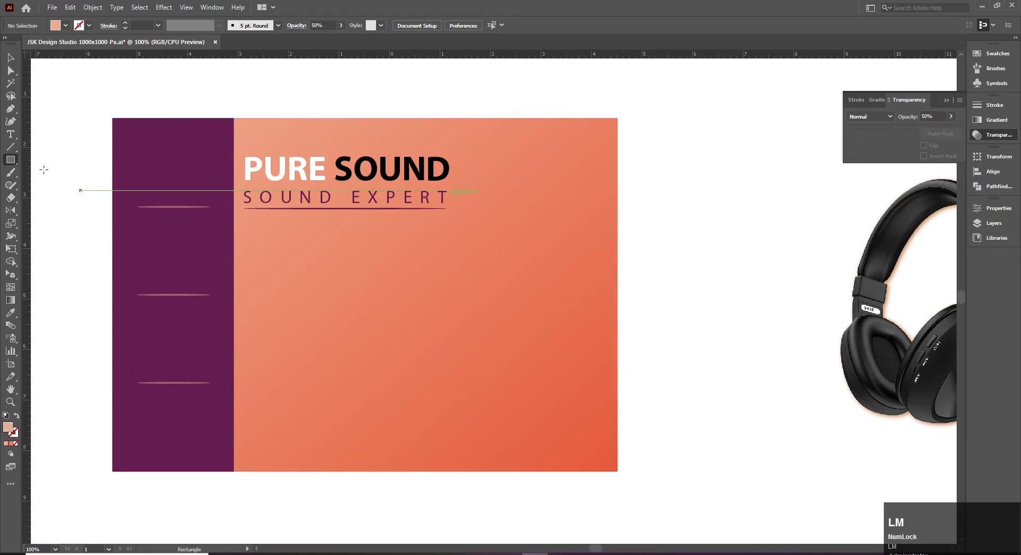
{"action": "left_click_drag", "start_coordinate": [14, 166], "coordinate": [87, 192]}
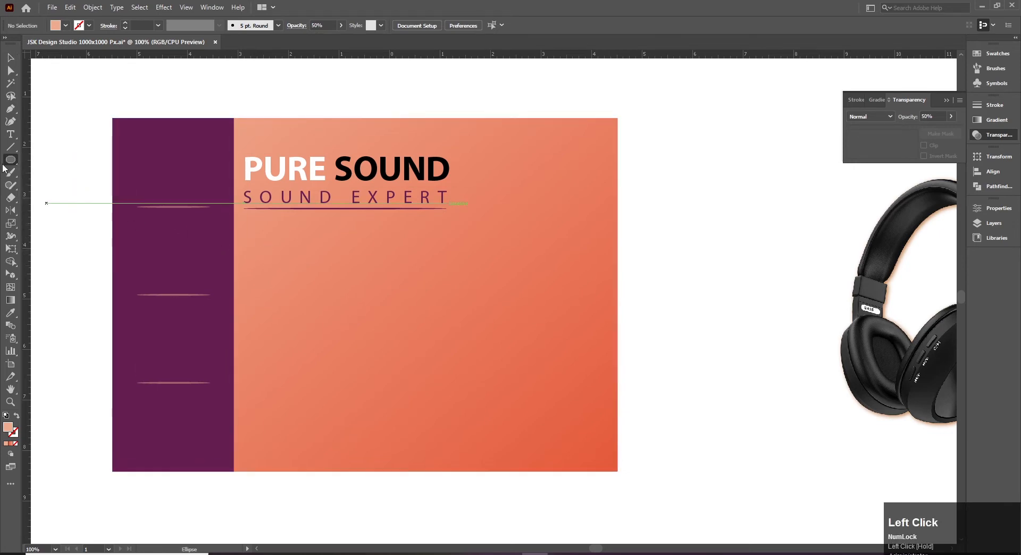
{"action": "left_click_drag", "start_coordinate": [16, 160], "coordinate": [53, 174]}
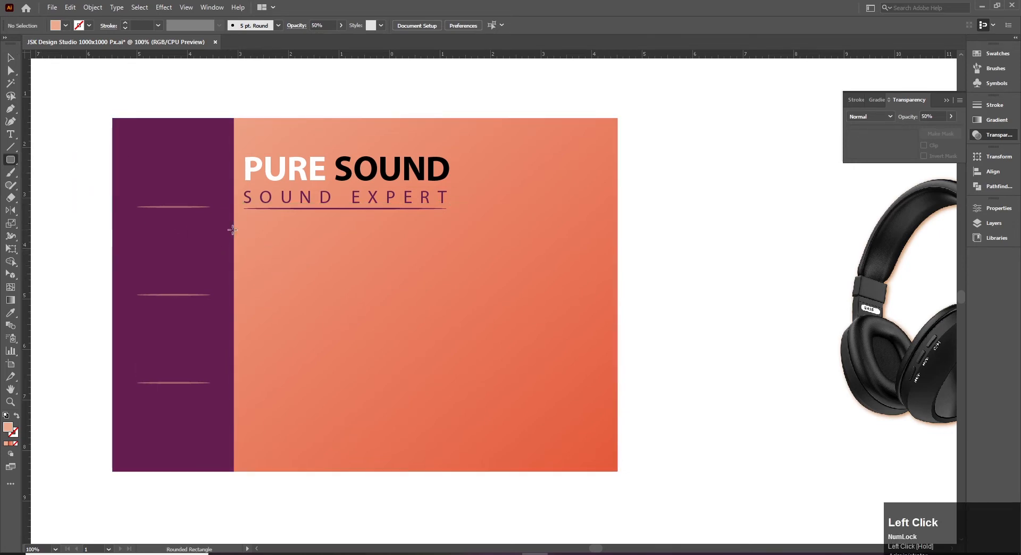
{"action": "left_click_drag", "start_coordinate": [234, 231], "coordinate": [287, 412]}
{"action": "key", "text": "Left"}
{"action": "key", "text": "v"}
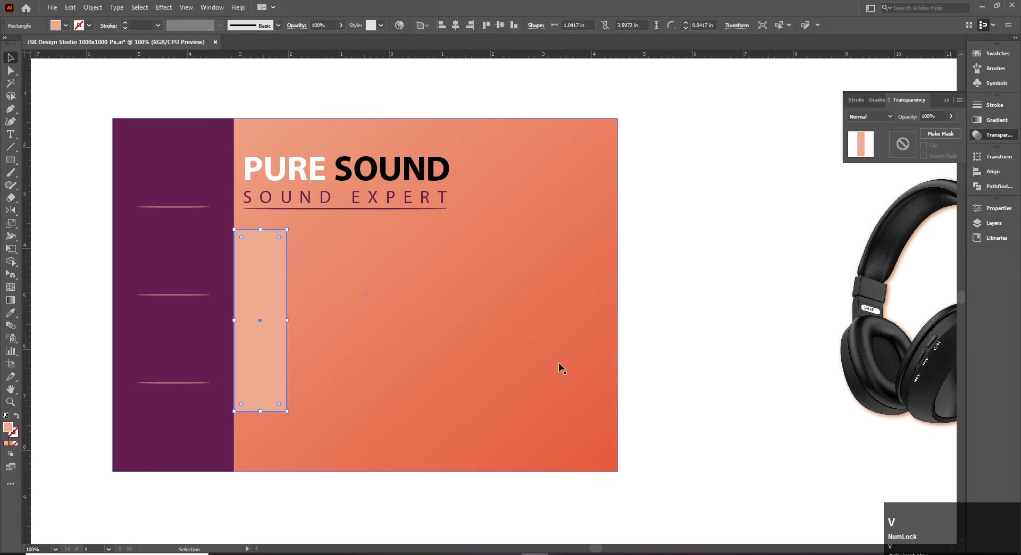
{"action": "left_click", "coordinate": [454, 371]}
{"action": "left_click", "coordinate": [277, 273]}
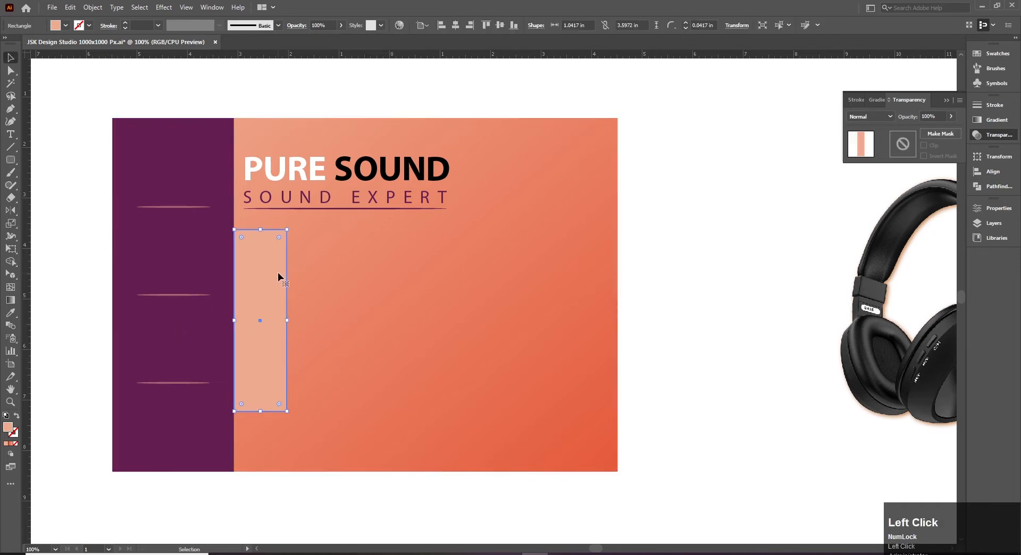
{"action": "key", "text": "Delete"}
- Draw a square-cornered peach rectangle about 0.85 in wide and 3.42 in high below the title, just right of the plum strip
{"action": "left_click_drag", "start_coordinate": [13, 161], "coordinate": [40, 159]}
{"action": "left_click_drag", "start_coordinate": [244, 233], "coordinate": [287, 405]}
{"action": "key", "text": "v"}
{"action": "left_click", "coordinate": [684, 265]}
- Move the peach rectangle flush against the plum strip's right edge in outline view, and return to the normal preview
{"action": "left_click", "coordinate": [345, 265], "text": "ctrl"}
{"action": "left_click", "coordinate": [446, 270], "text": "ctrl"}
{"action": "left_click", "coordinate": [440, 346], "text": "ctrl"}
{"action": "key", "text": "ctrl+y"}
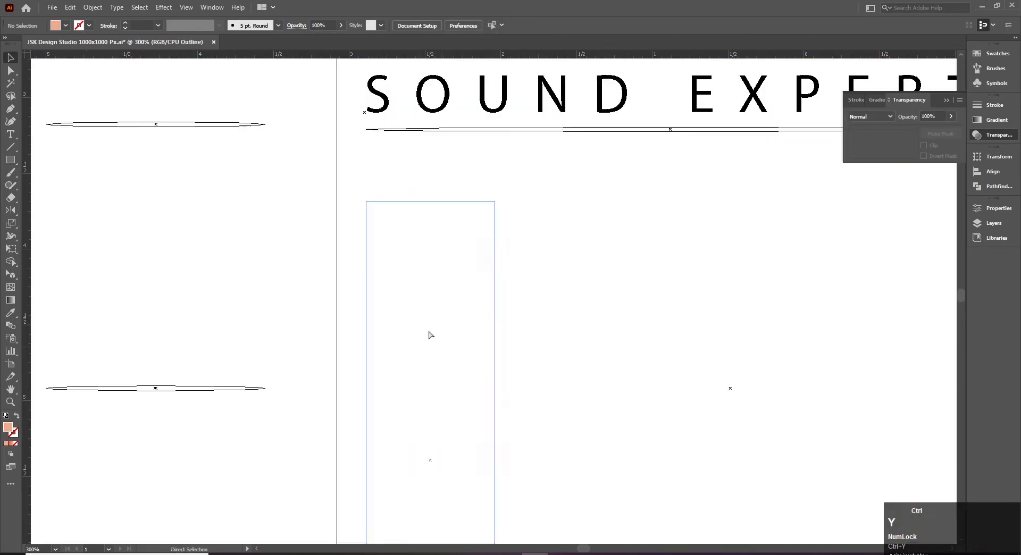
{"action": "left_click_drag", "start_coordinate": [428, 265], "coordinate": [387, 270]}
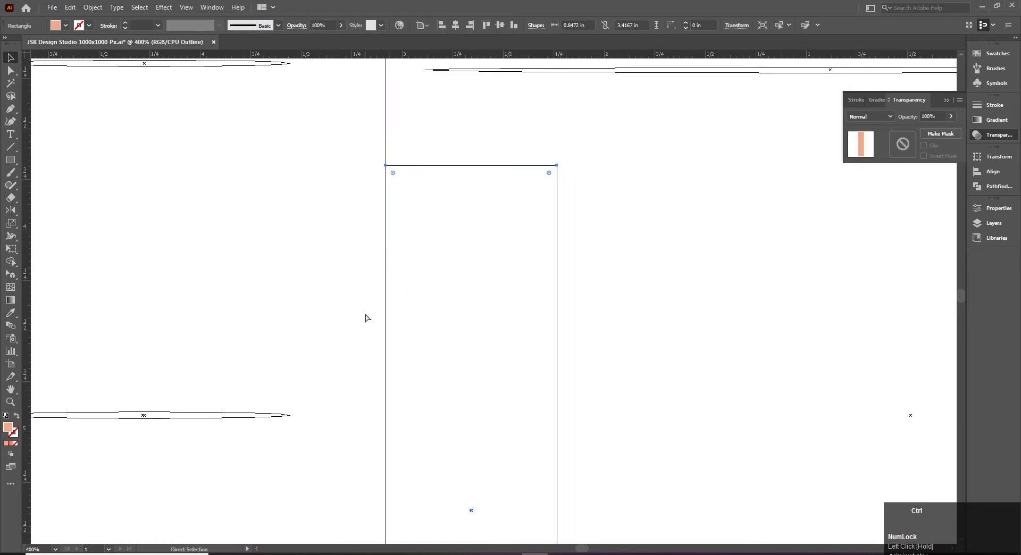
{"action": "key", "text": "ctrl+y"}
{"action": "left_click", "coordinate": [490, 324], "text": "ctrl+alt"}
{"action": "left_click", "coordinate": [435, 331], "text": "ctrl+alt"}
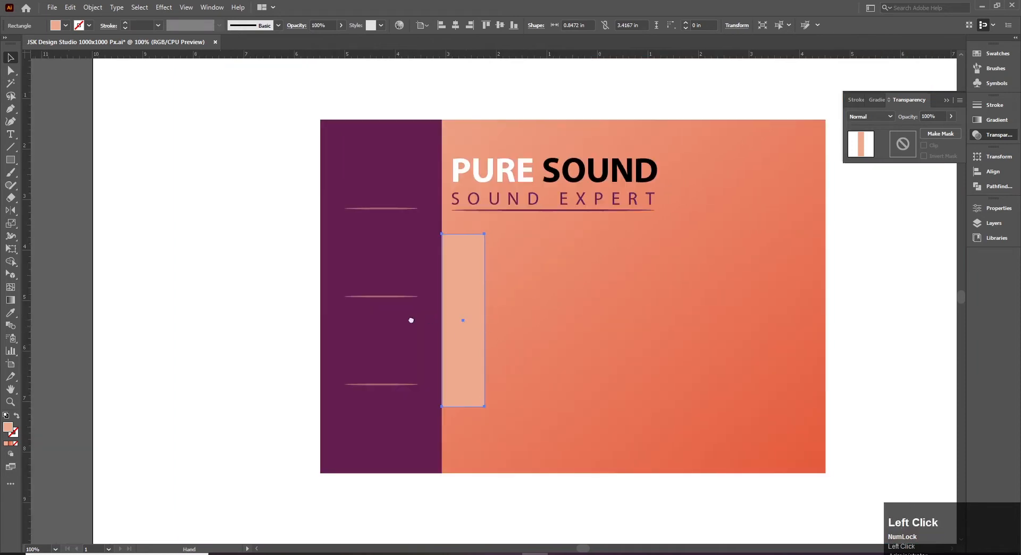
{"action": "left_click", "coordinate": [783, 340]}
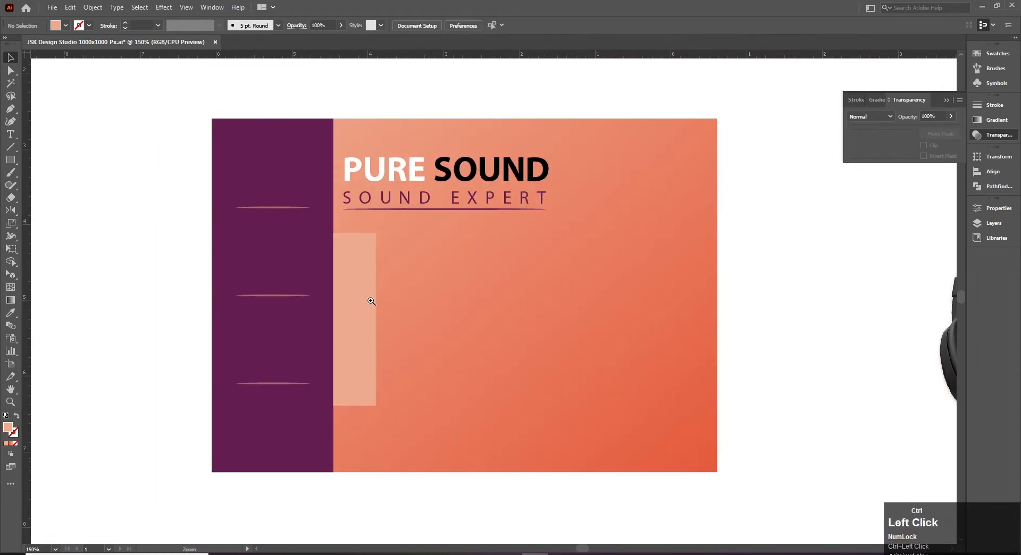
- Round only the two right-hand corners of the peach rectangle to a radius of about 0.18 in
{"action": "left_click", "coordinate": [369, 296], "text": "ctrl"}
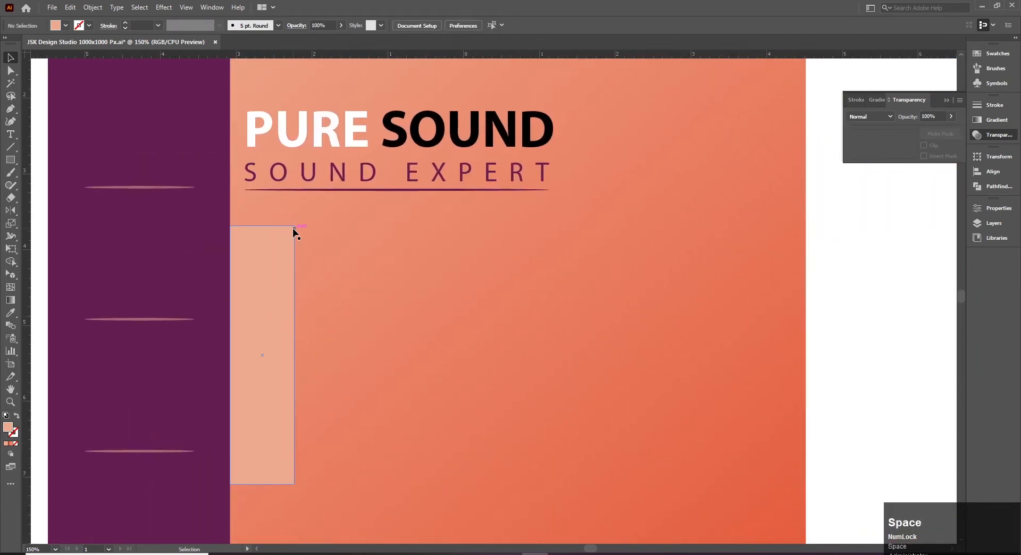
{"action": "left_click", "coordinate": [11, 70]}
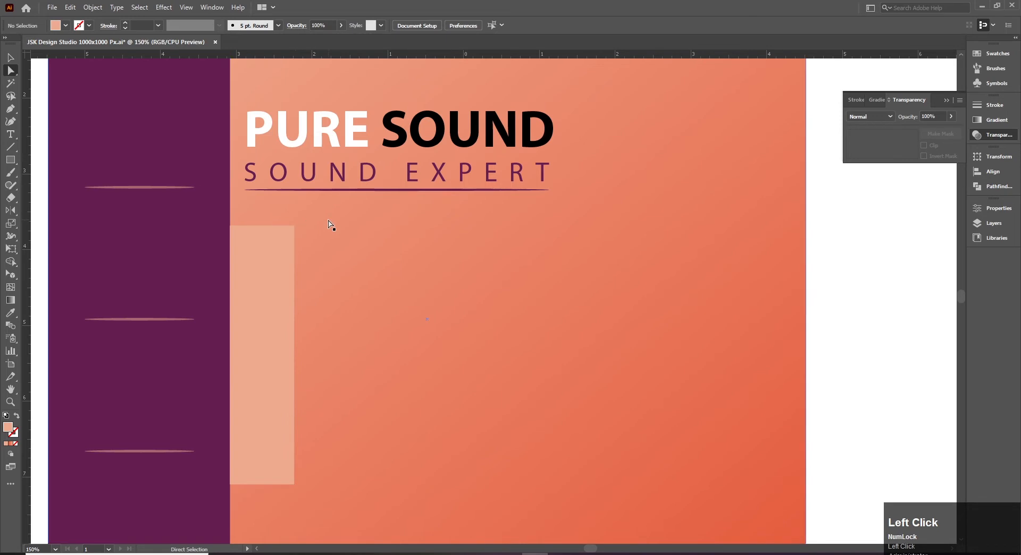
{"action": "left_click", "coordinate": [294, 226]}
{"action": "left_click", "coordinate": [295, 485], "text": "shift"}
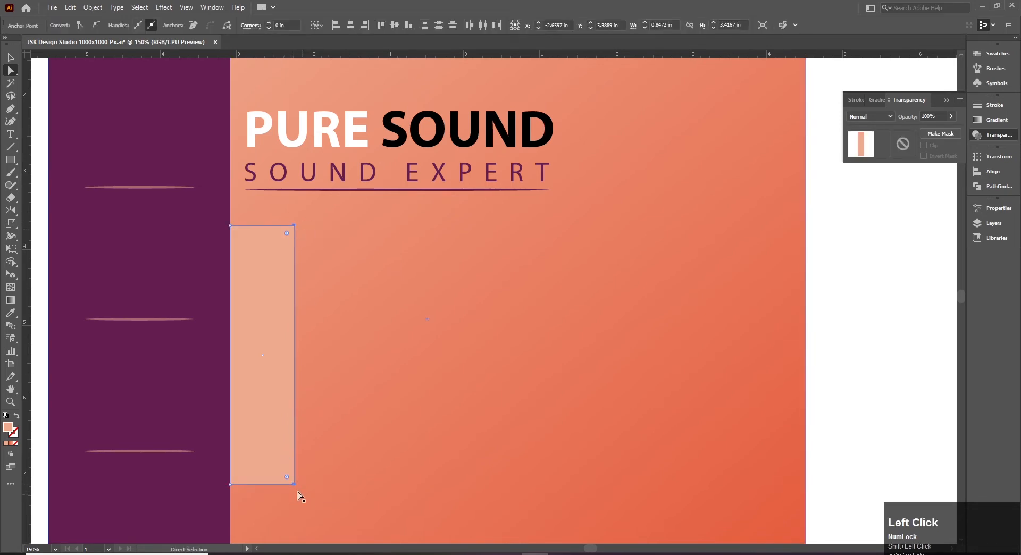
{"action": "left_click_drag", "start_coordinate": [287, 479], "coordinate": [280, 473]}
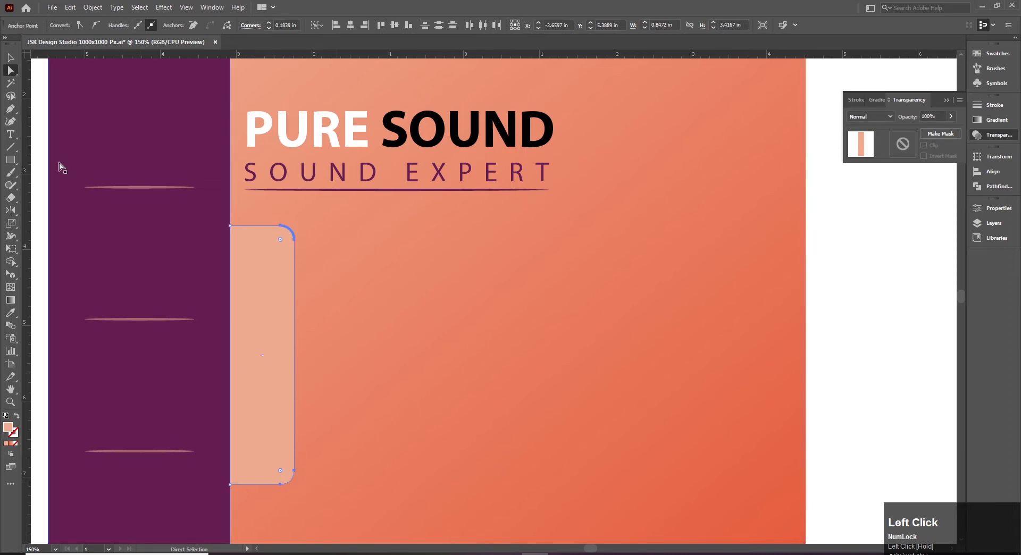
{"action": "left_click", "coordinate": [15, 56]}
{"action": "left_click", "coordinate": [872, 319]}
- Fill the rounded peach rectangle with the plum color sampled from the strip beside it
{"action": "left_click", "coordinate": [472, 335], "text": "ctrl+alt"}
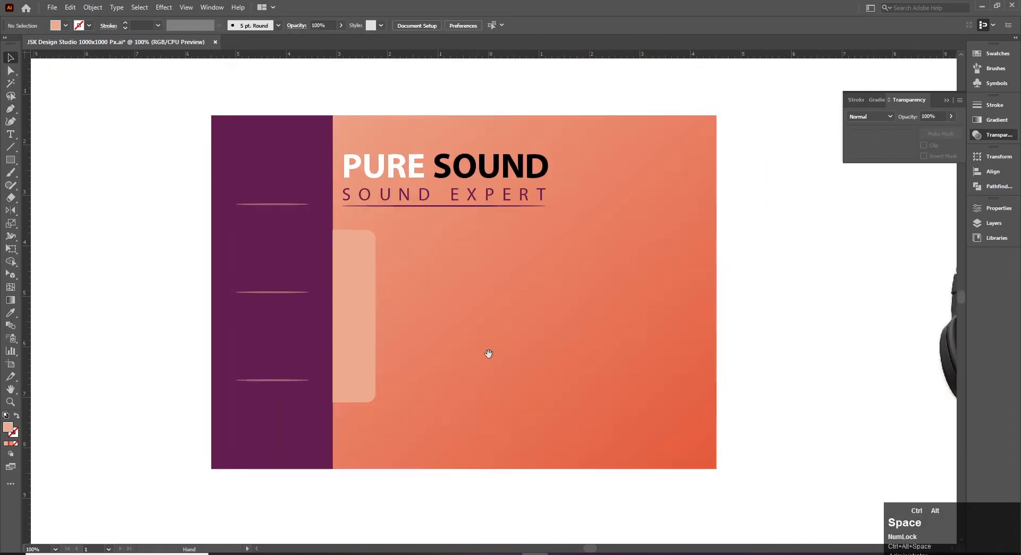
{"action": "left_click_drag", "start_coordinate": [486, 353], "coordinate": [446, 337]}
{"action": "left_click", "coordinate": [310, 306]}
{"action": "left_click_drag", "start_coordinate": [314, 296], "coordinate": [287, 306]}
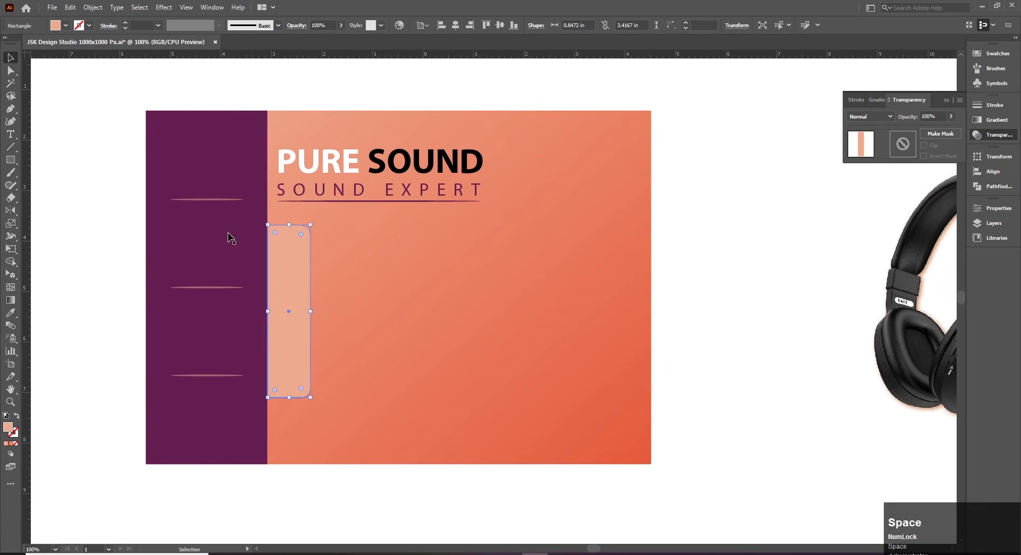
{"action": "key", "text": "i"}
{"action": "left_click", "coordinate": [233, 223]}
{"action": "key", "text": "v"}
{"action": "left_click", "coordinate": [87, 276]}
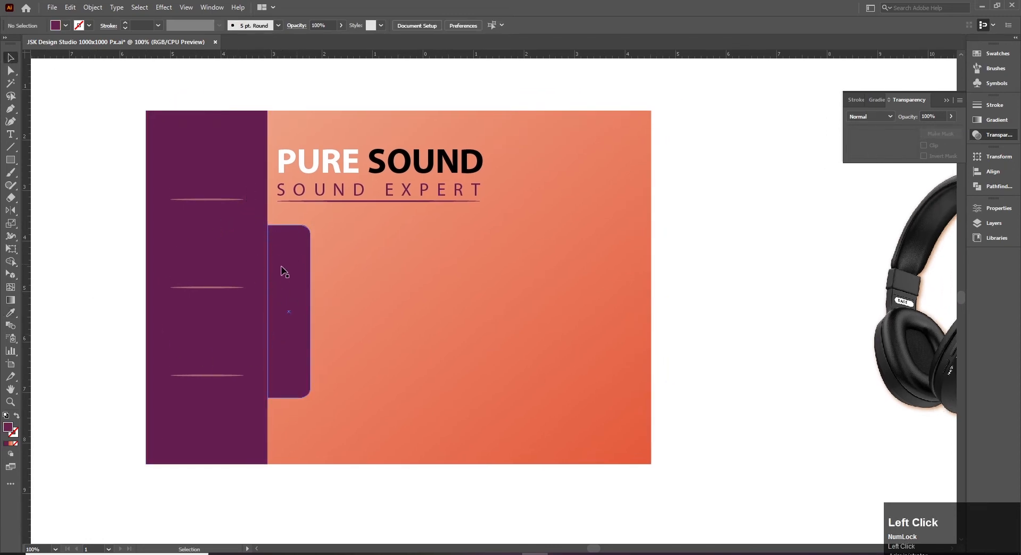
- Nudge the rounded plum rectangle slightly to the right, leaving a narrow gap beside the strip
{"action": "left_click", "coordinate": [299, 277]}
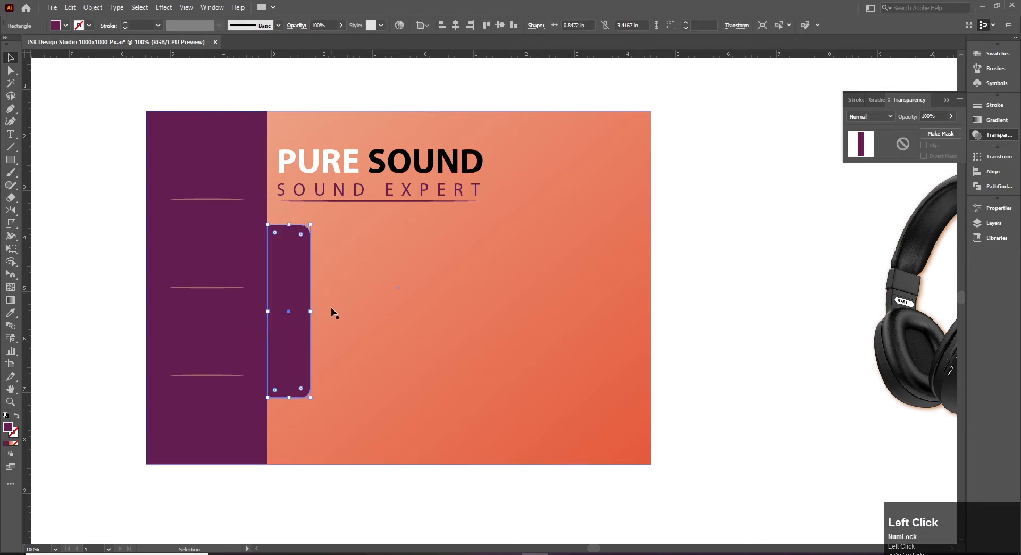
{"action": "key", "text": "Right"}
{"action": "key", "text": "Right"}
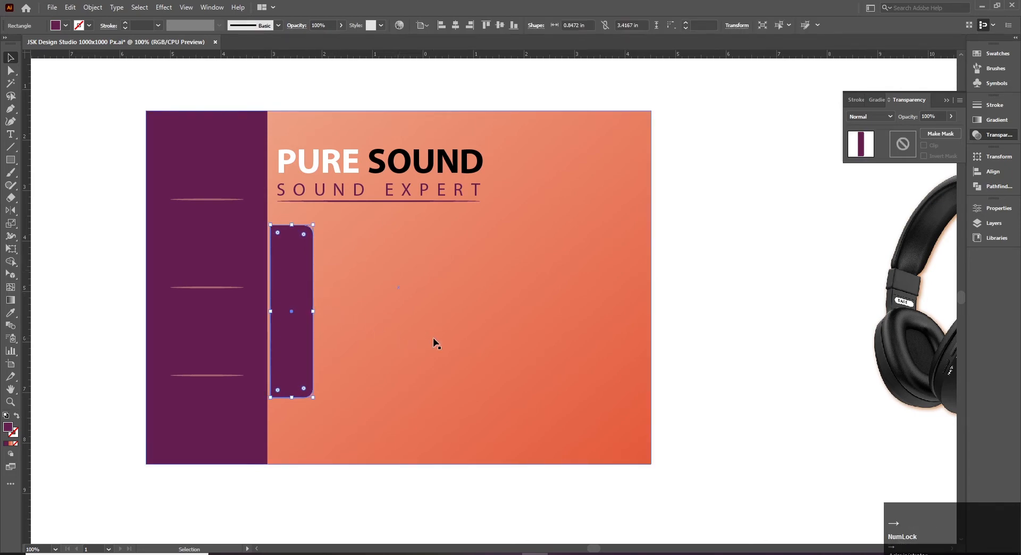
- Nudge the rounded plum tab slightly left toward the strip, keeping a thin gap, and deselect it
{"action": "key", "text": "Left"}
{"action": "left_click", "coordinate": [757, 343]}
{"action": "left_click_drag", "start_coordinate": [759, 326], "coordinate": [698, 334]}
- Duplicate the PURE SOUND title straight down so the copy sits across the plum tab
{"action": "left_click", "coordinate": [299, 186]}
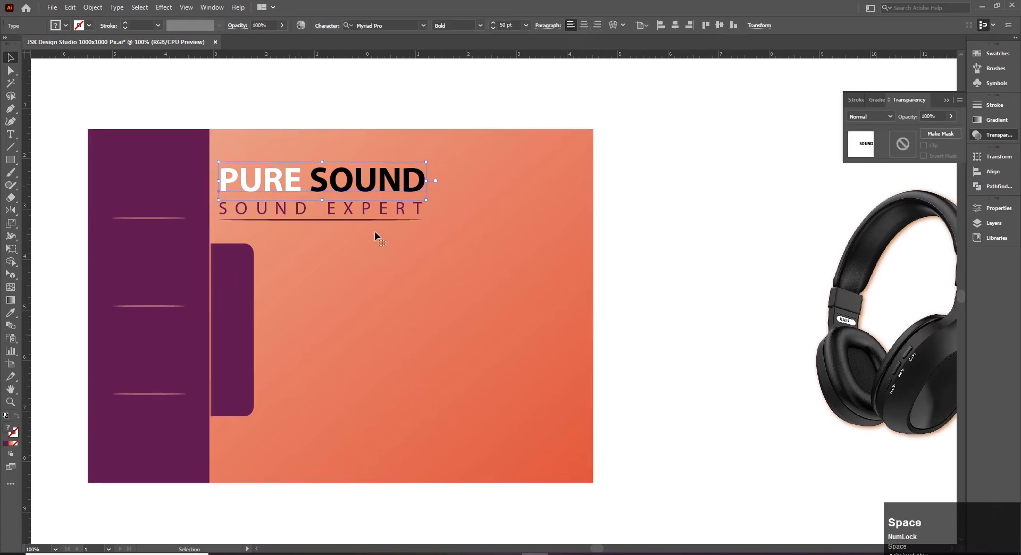
{"action": "left_click_drag", "start_coordinate": [374, 231], "coordinate": [396, 250]}
{"action": "left_click_drag", "start_coordinate": [395, 199], "coordinate": [196, 341]}
- Replace the duplicated title's text with WIRELESS HEADPHONE in capitals
{"action": "key", "text": "t"}
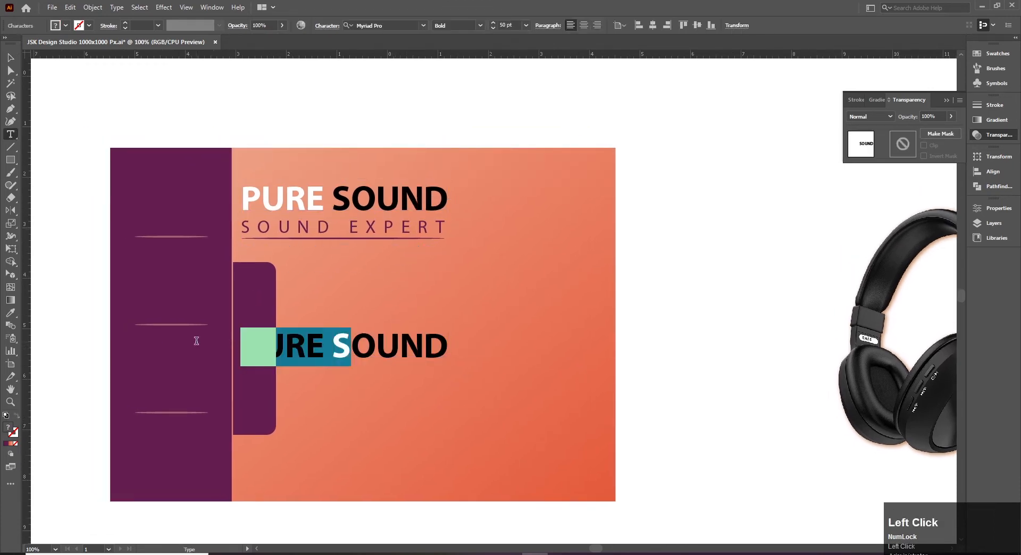
{"action": "key", "text": "Caps_Lock"}
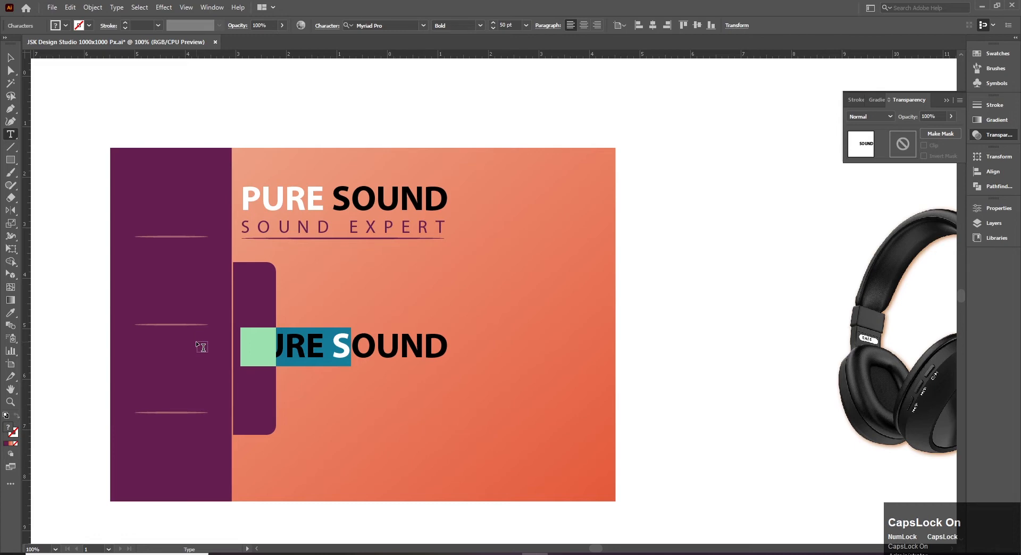
{"action": "type", "text": "WIRE"}
{"action": "type", "text": "LESS"}
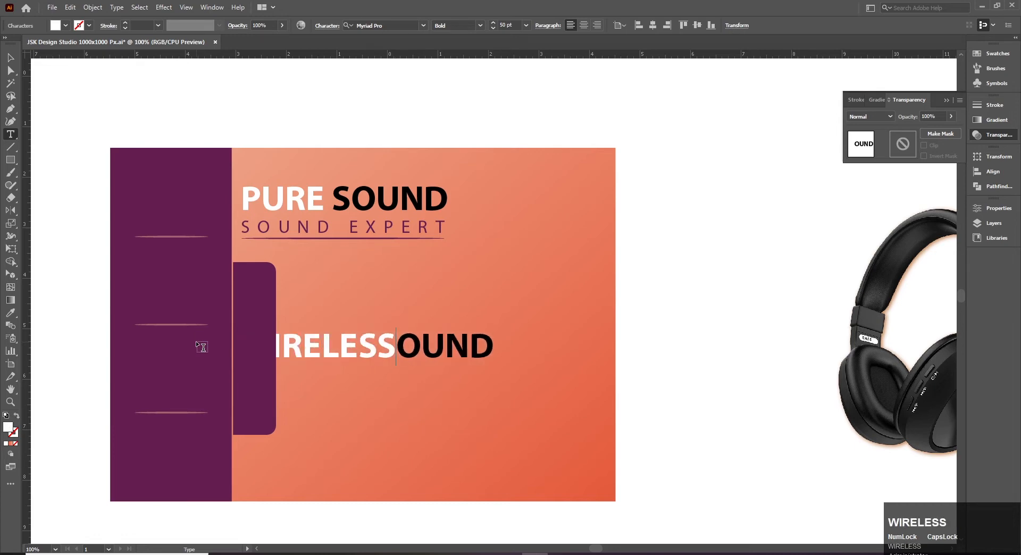
{"action": "key", "text": "Delete"}
{"action": "key", "text": "Delete"}
{"action": "key", "text": "Delete"}
{"action": "key", "text": "Delete"}
{"action": "type", "text": "HEA"}
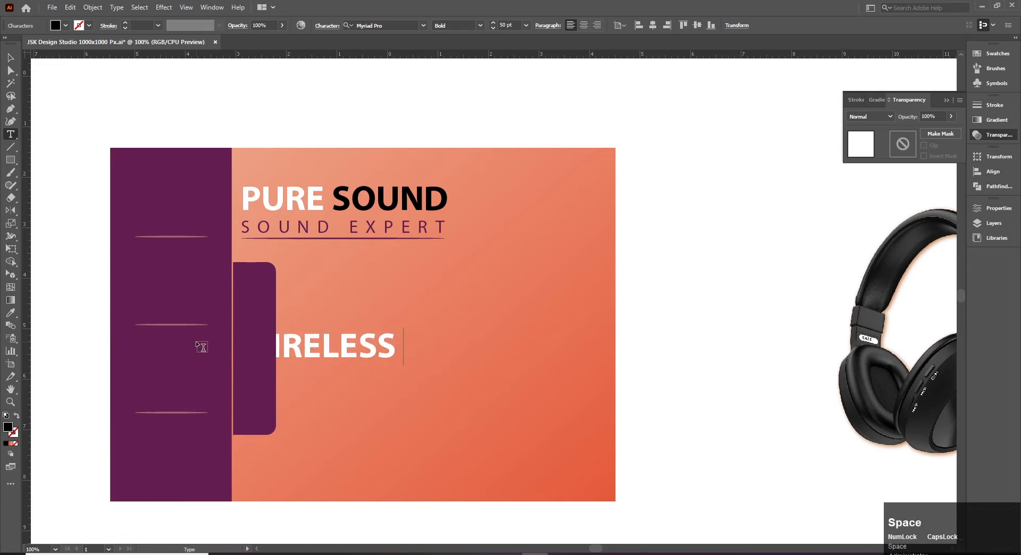
{"action": "type", "text": "DPHONE"}
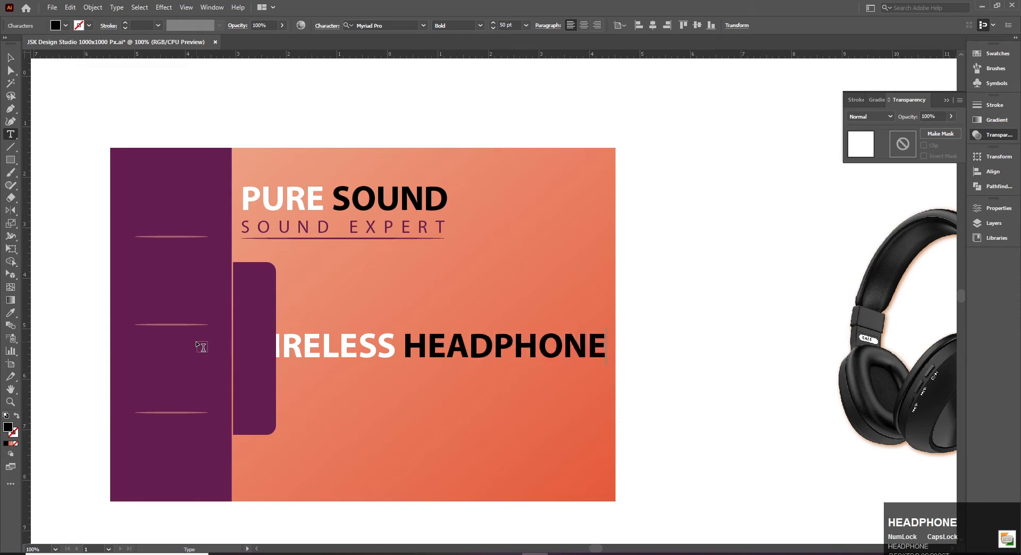
- Recolor the whole WIRELESS HEADPHONE text white with the Eyedropper and shift it up and right
{"action": "key", "text": "Escape"}
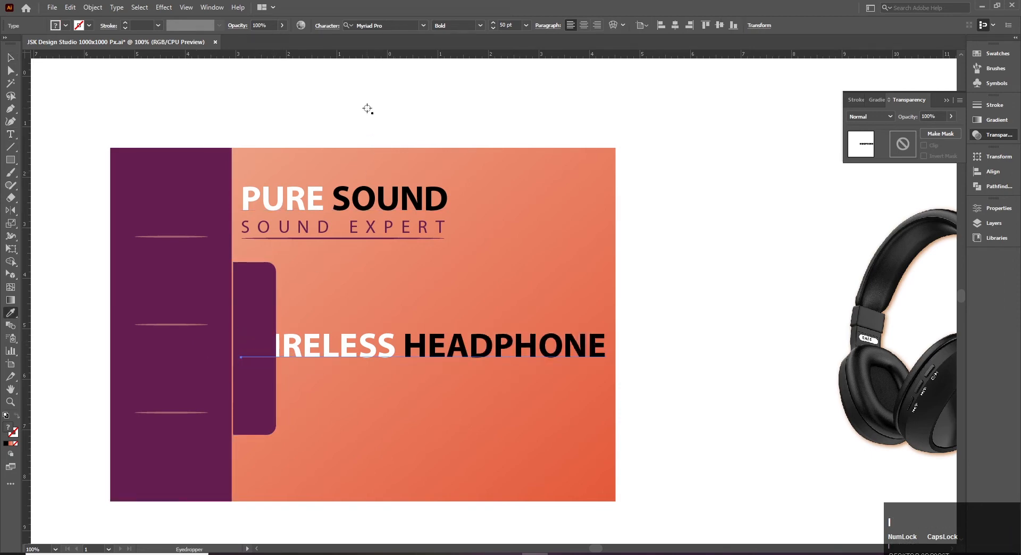
{"action": "left_click", "coordinate": [381, 116]}
{"action": "left_click_drag", "start_coordinate": [437, 346], "coordinate": [533, 374]}
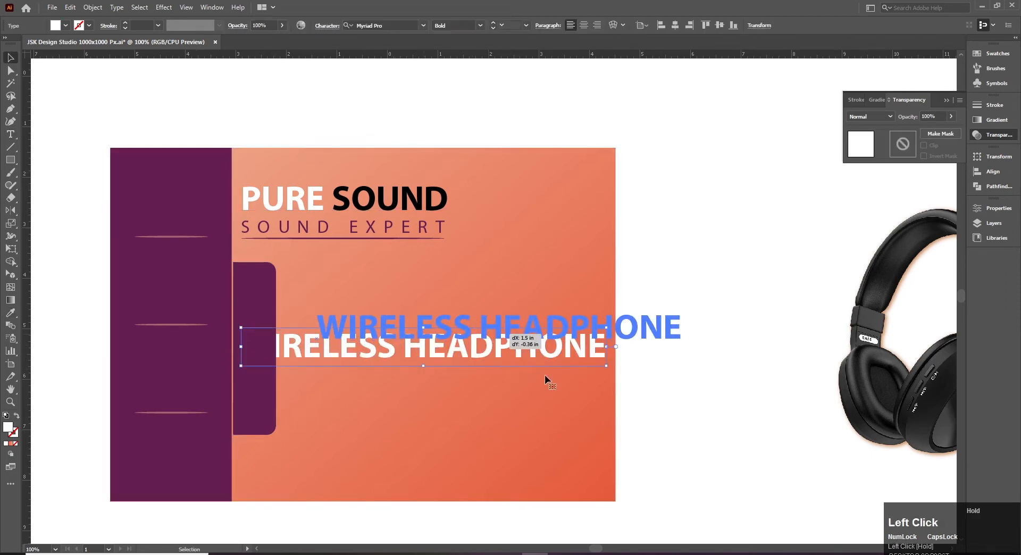
- Rotate the WIRELESS HEADPHONE text to read vertically upward, shrink it to about 28.7 pt, and place it over the plum tab
{"action": "key", "text": "e"}
{"action": "left_click_drag", "start_coordinate": [666, 382], "coordinate": [543, 195]}
{"action": "key", "text": "v"}
{"action": "left_click", "coordinate": [426, 255]}
{"action": "left_click_drag", "start_coordinate": [507, 283], "coordinate": [323, 278]}
{"action": "left_click_drag", "start_coordinate": [332, 141], "coordinate": [349, 220]}
{"action": "left_click_drag", "start_coordinate": [308, 321], "coordinate": [247, 350]}
- Bring the vertical WIRELESS HEADPHONE text to the front and scale it to about 22.2 pt to fit inside the tab
{"action": "key", "text": "v"}
{"action": "left_click", "coordinate": [343, 352], "text": "ctrl"}
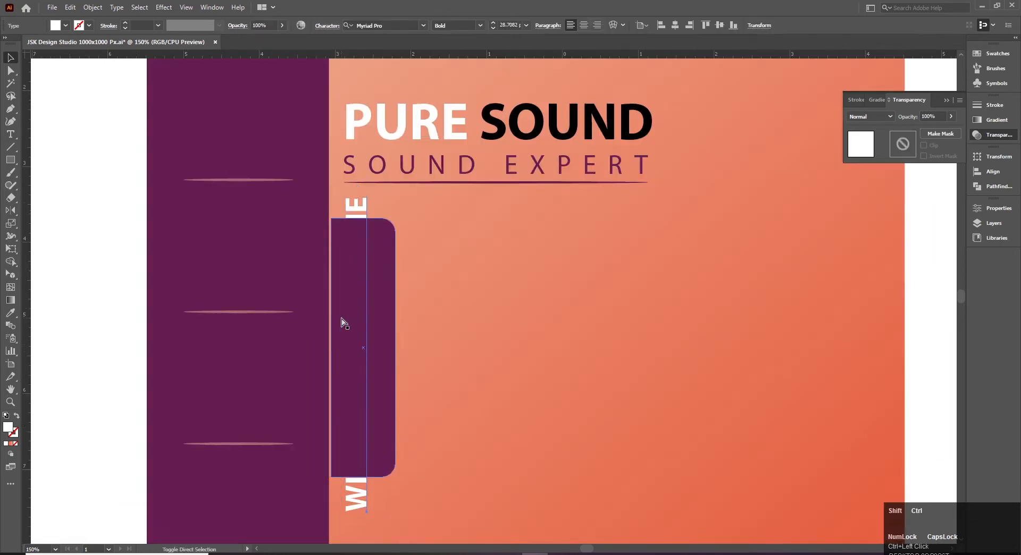
{"action": "key", "text": "ctrl+shift+bracketright"}
{"action": "left_click_drag", "start_coordinate": [374, 197], "coordinate": [369, 230]}
- Nudge the vertical text up and right until it is centered within the plum tab, and deselect it
{"action": "key", "text": "Up"}
{"action": "key", "text": "Up"}
{"action": "key", "text": "Up"}
{"action": "key", "text": "Up"}
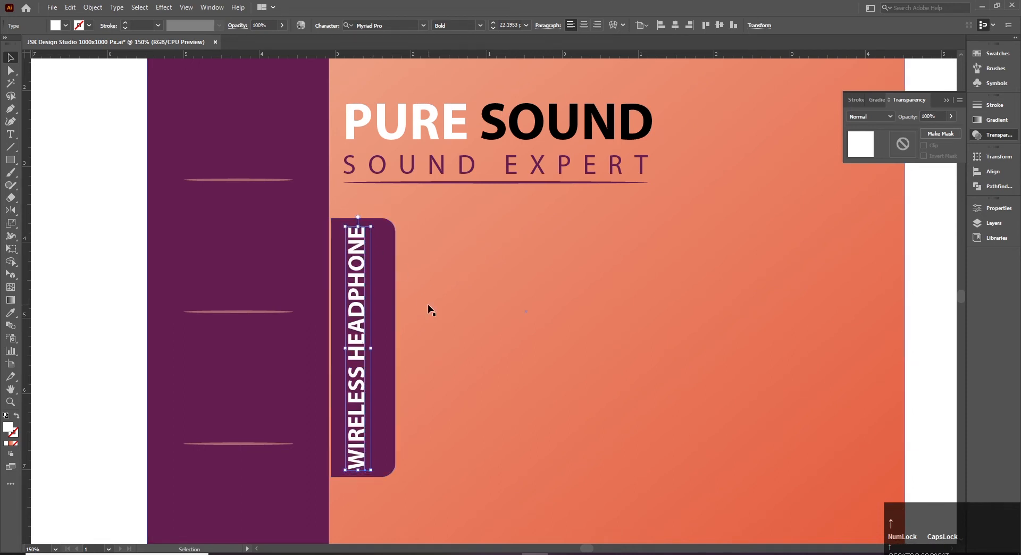
{"action": "key", "text": "Right"}
{"action": "key", "text": "Right"}
{"action": "key", "text": "Right"}
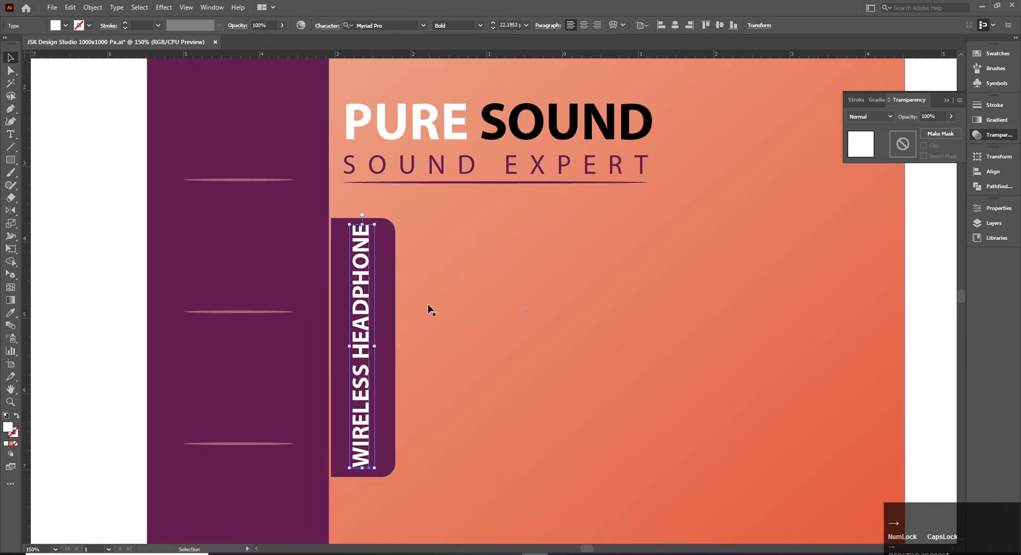
{"action": "left_click", "coordinate": [144, 287]}
{"action": "left_click", "coordinate": [442, 319], "text": "ctrl+alt"}
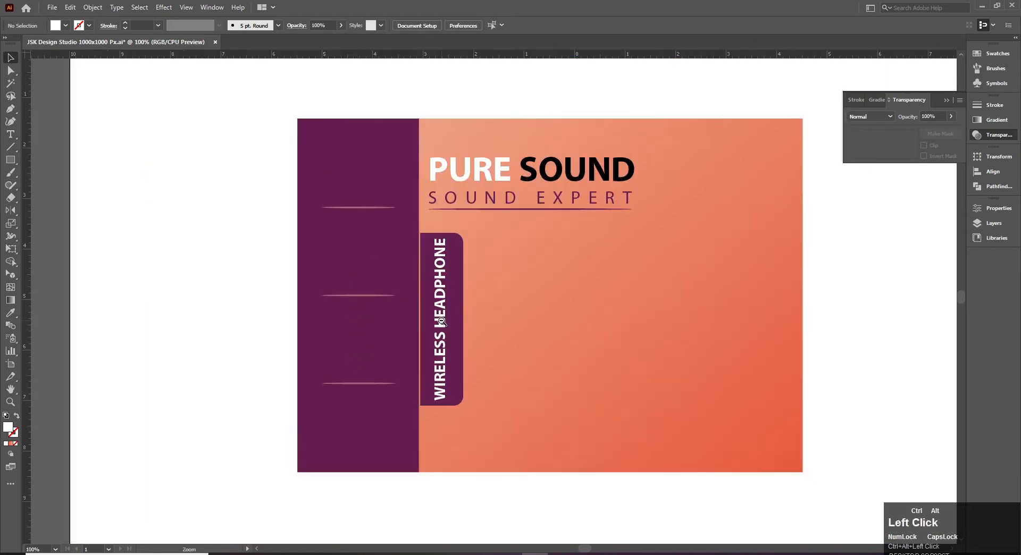
{"action": "left_click", "coordinate": [442, 320], "text": "ctrl+alt"}
{"action": "left_click", "coordinate": [330, 463], "text": "ctrl"}
{"action": "left_click_drag", "start_coordinate": [428, 323], "coordinate": [398, 421]}
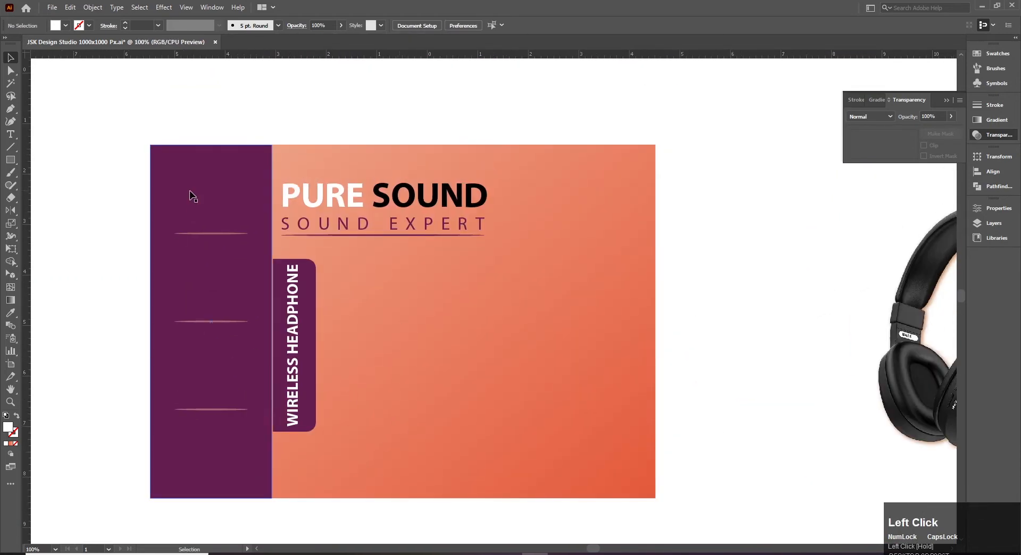
{"action": "left_click_drag", "start_coordinate": [340, 114], "coordinate": [356, 174]}
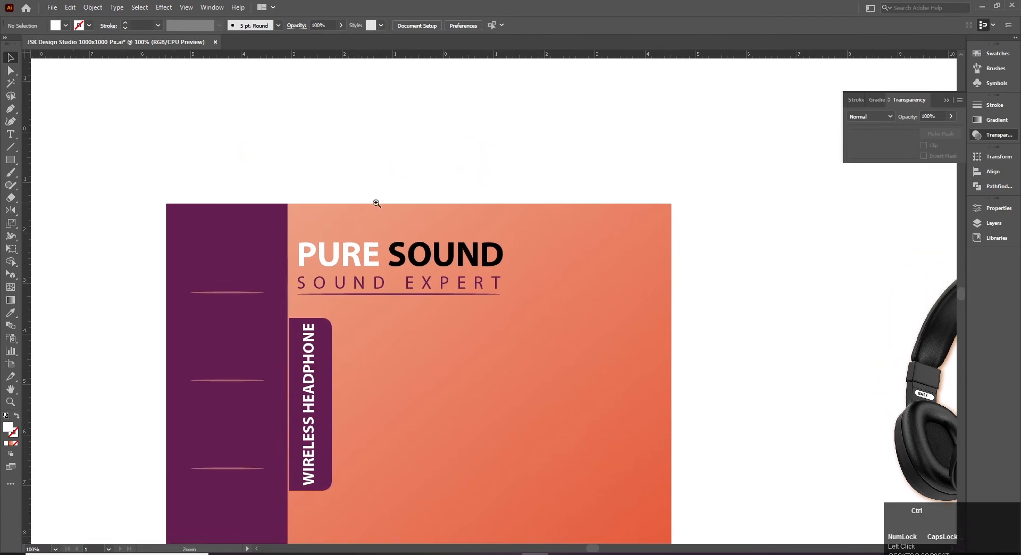
{"action": "left_click", "coordinate": [375, 211], "text": "ctrl"}
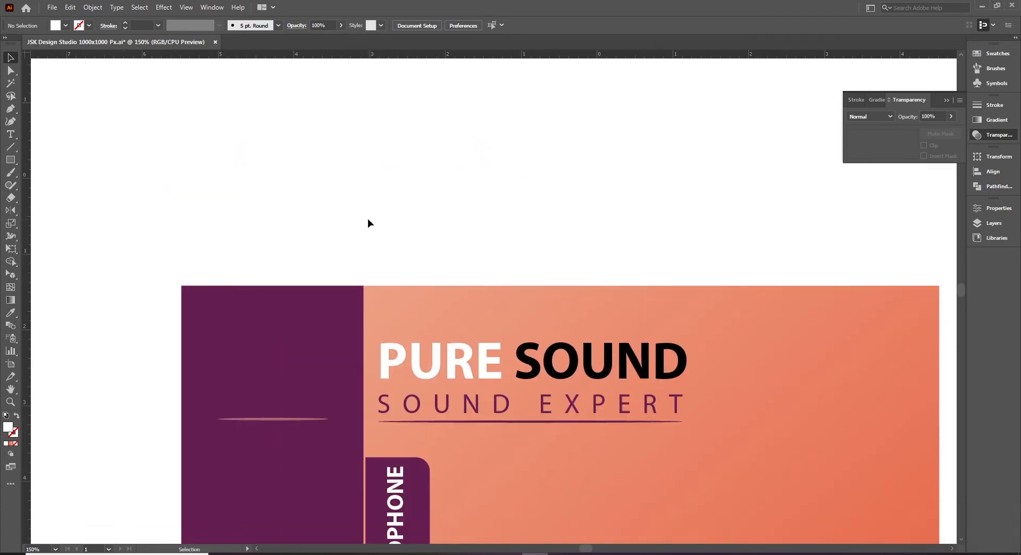
{"action": "key", "text": "space"}
{"action": "left_click_drag", "start_coordinate": [368, 218], "coordinate": [368, 161]}
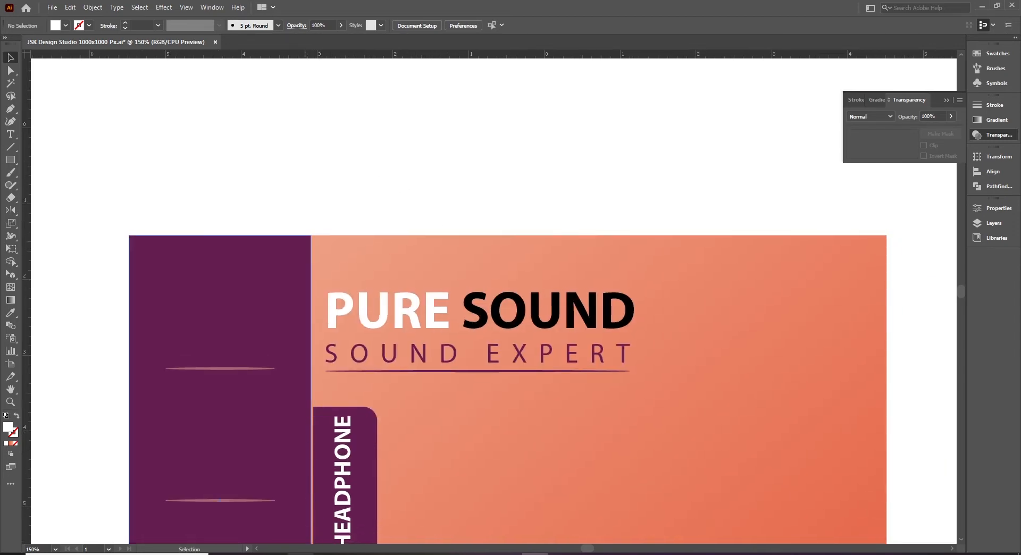
- Switch to Chrome, open google.com and search for equalizer waves
{"action": "left_click", "coordinate": [300, 554]}
{"action": "left_click", "coordinate": [186, 32]}
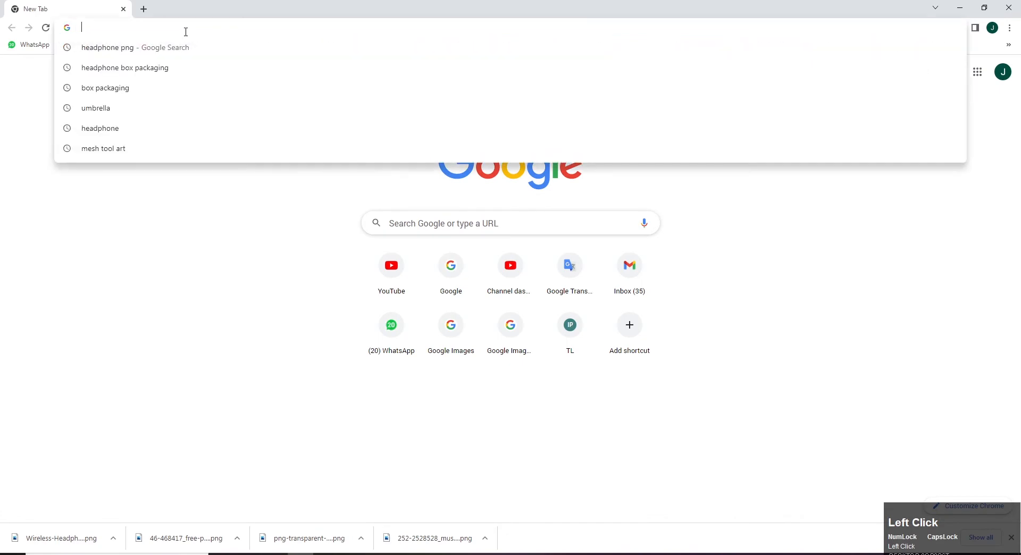
{"action": "type", "text": "e"}
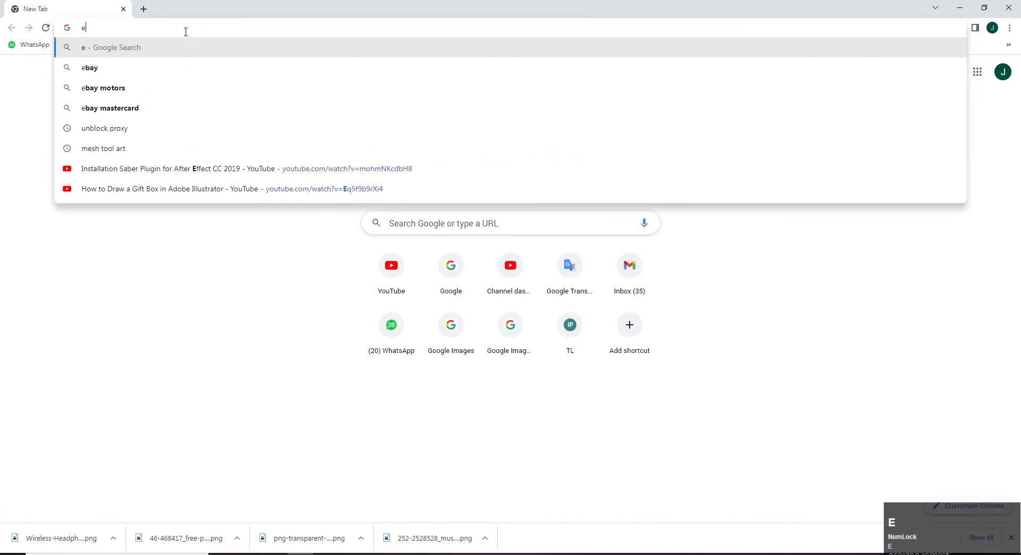
{"action": "key", "text": "BackSpace"}
{"action": "type", "text": "google.com"}
{"action": "key", "text": "Return"}
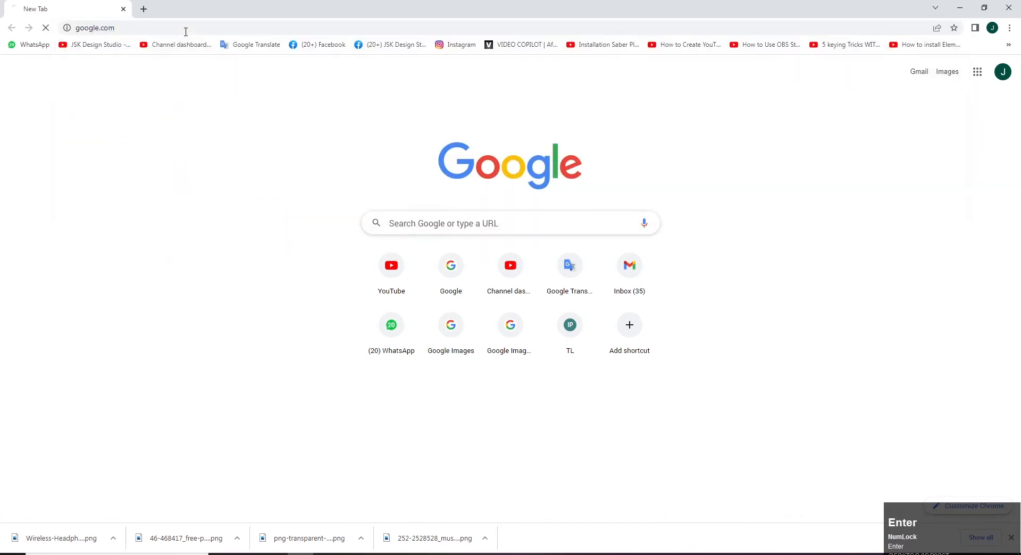
{"action": "type", "text": "equalozer waves"}
{"action": "key", "text": "Return"}
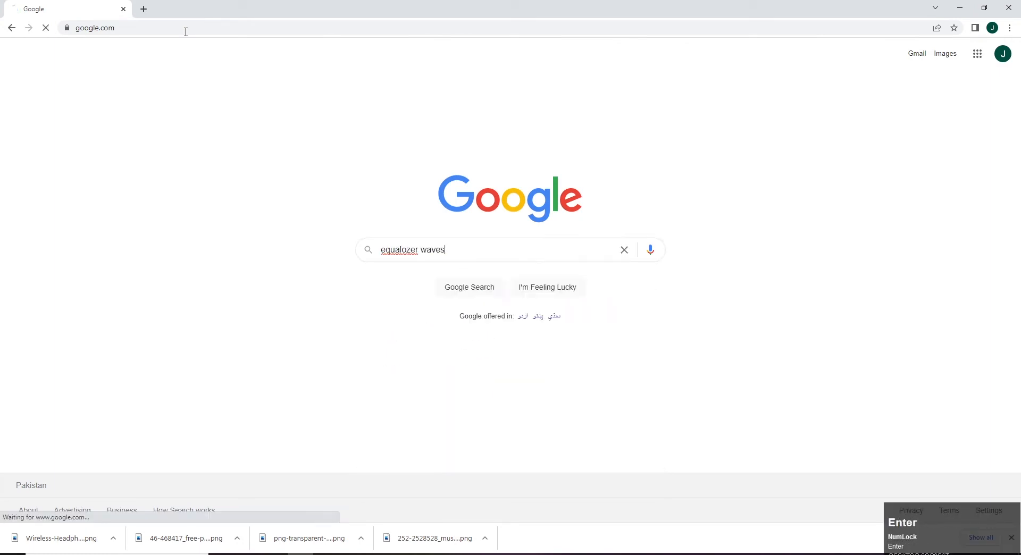
- Show the image results, refine the search to equalizer waves vector, and browse the pictures for a bar-style reference
{"action": "left_click", "coordinate": [148, 100]}
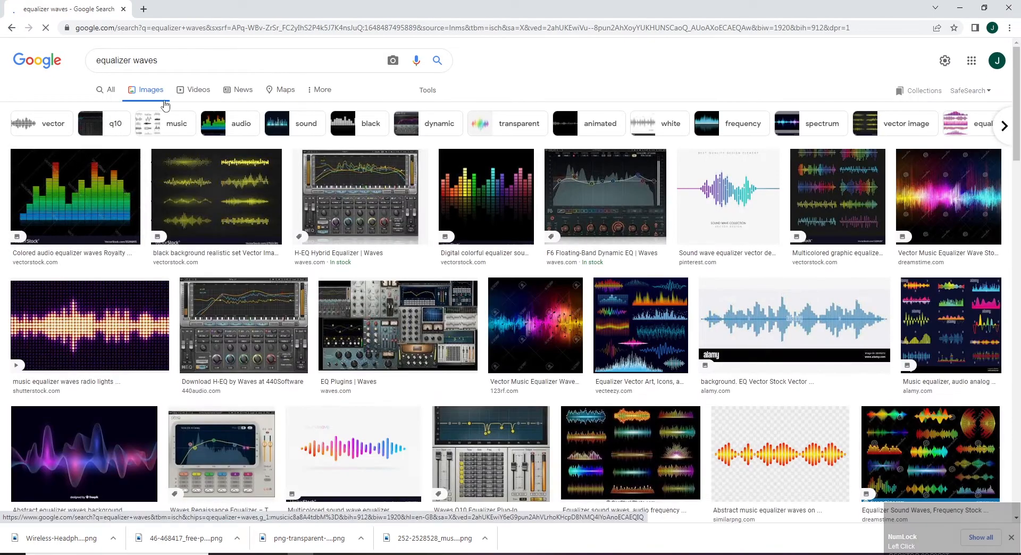
{"action": "left_click", "coordinate": [178, 64]}
{"action": "type", "text": "vec"}
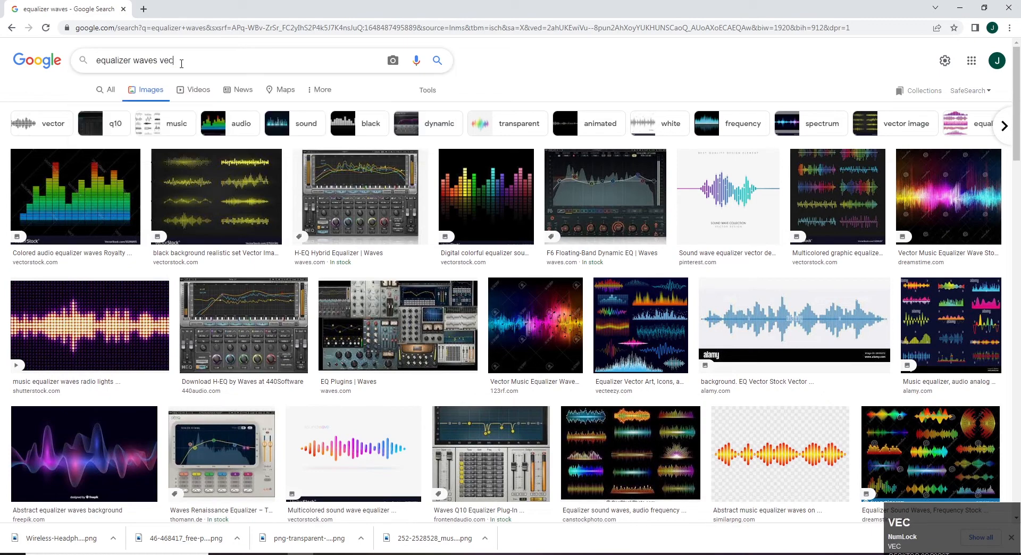
{"action": "key", "text": "Return"}
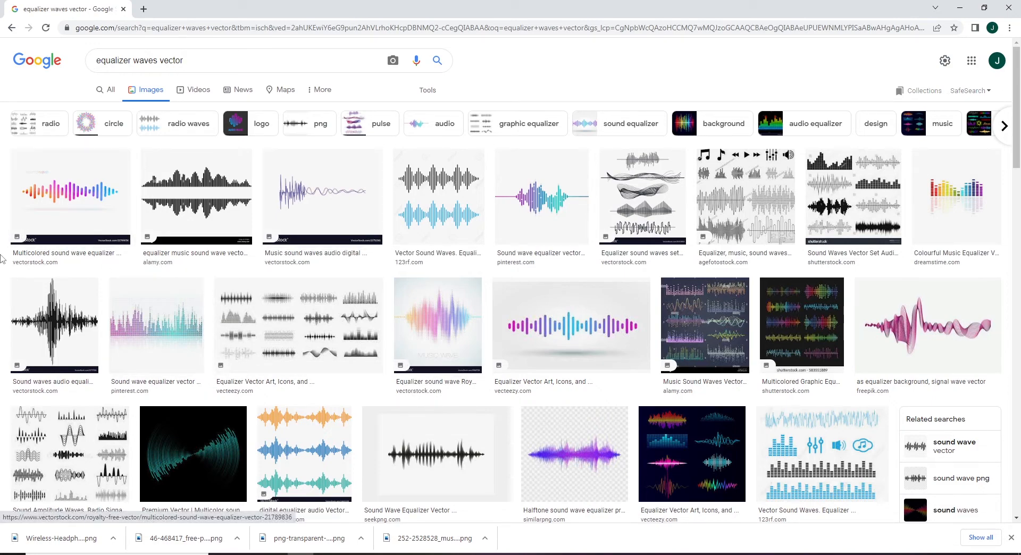
{"action": "scroll", "coordinate": [86, 240], "scroll_direction": "down", "scroll_amount": 6}
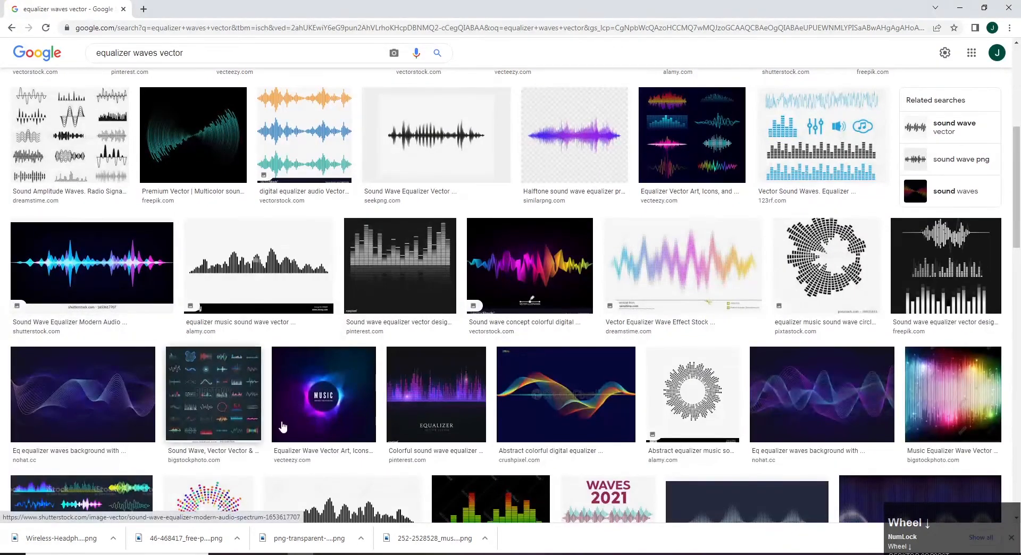
{"action": "scroll", "coordinate": [200, 518], "scroll_direction": "up", "scroll_amount": 4}
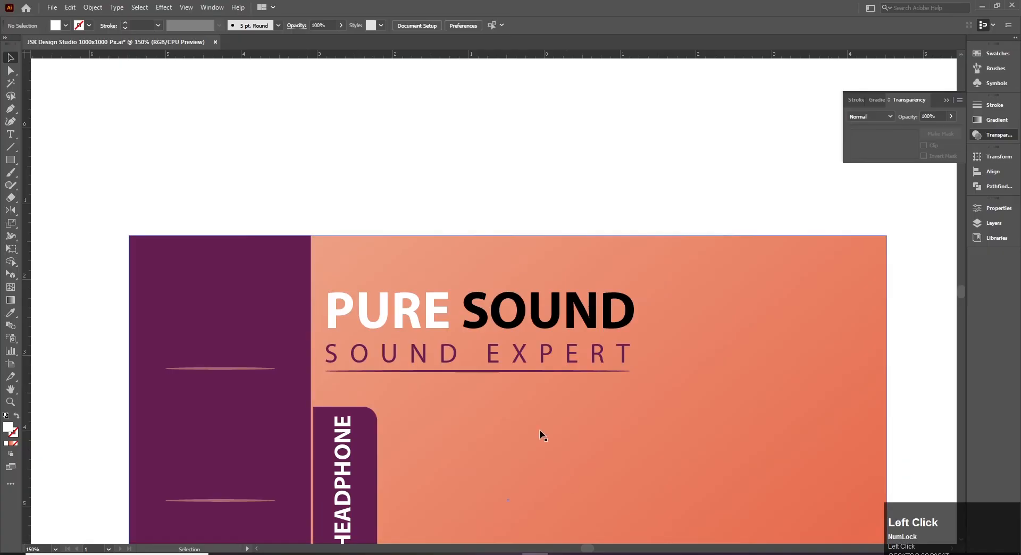
- Return to Illustrator and draw a fully rounded vertical bar about 0.14 x 1.96 in on the blank canvas above the design
{"action": "left_click_drag", "start_coordinate": [394, 133], "coordinate": [400, 282]}
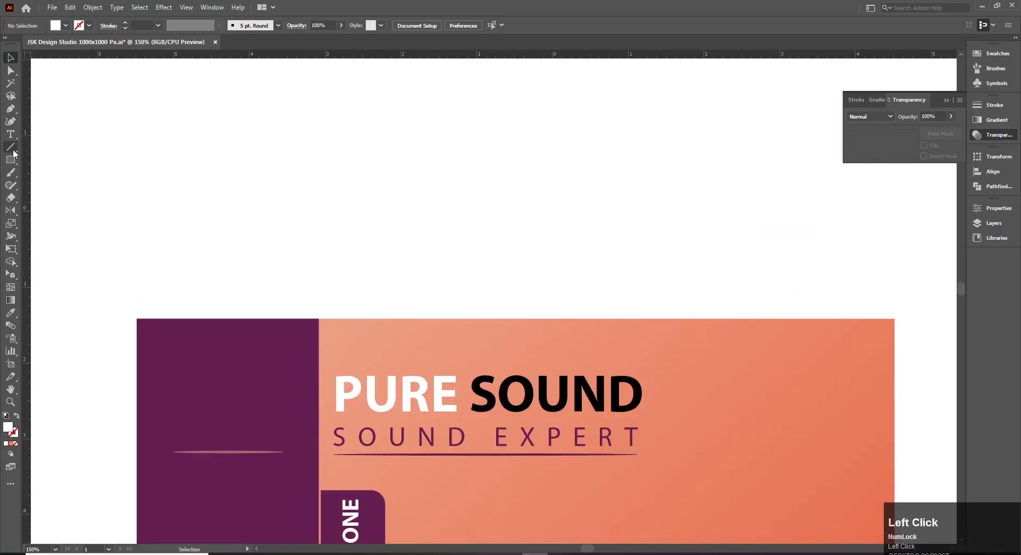
{"action": "left_click_drag", "start_coordinate": [11, 159], "coordinate": [55, 173]}
{"action": "left_click_drag", "start_coordinate": [374, 137], "coordinate": [385, 284]}
{"action": "key", "text": "Up"}
{"action": "key", "text": "v"}
- Fill the rounded bar with the plum color sampled from the design's strip
{"action": "key", "text": "i"}
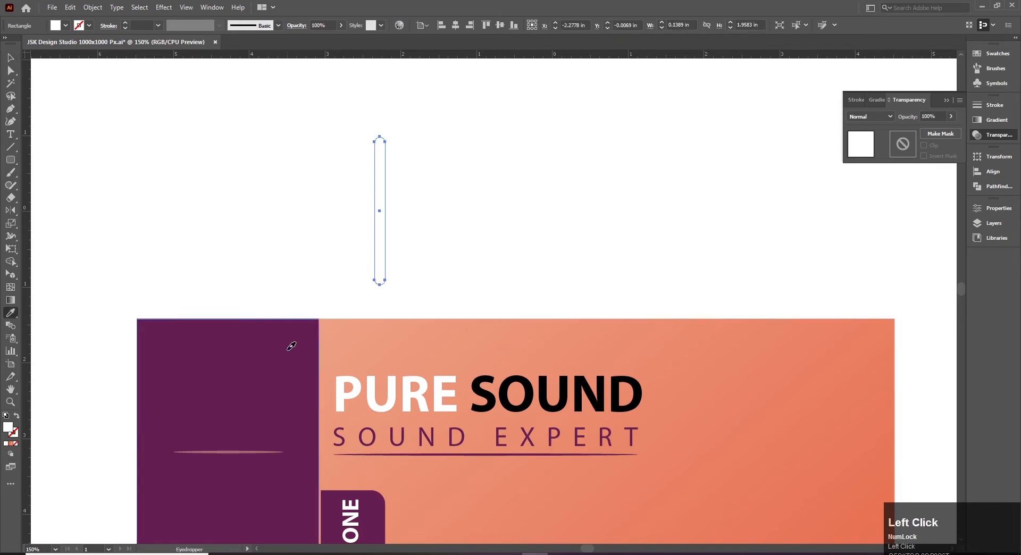
{"action": "left_click", "coordinate": [287, 350]}
{"action": "key", "text": "v"}
- Duplicate the plum bar a short distance to its right, leaving a narrow gap between the two
{"action": "left_click", "coordinate": [473, 265]}
{"action": "key", "text": "space"}
{"action": "left_click_drag", "start_coordinate": [424, 274], "coordinate": [444, 321]}
{"action": "left_click", "coordinate": [452, 299], "text": "ctrl"}
{"action": "key", "text": "ctrl+minus"}
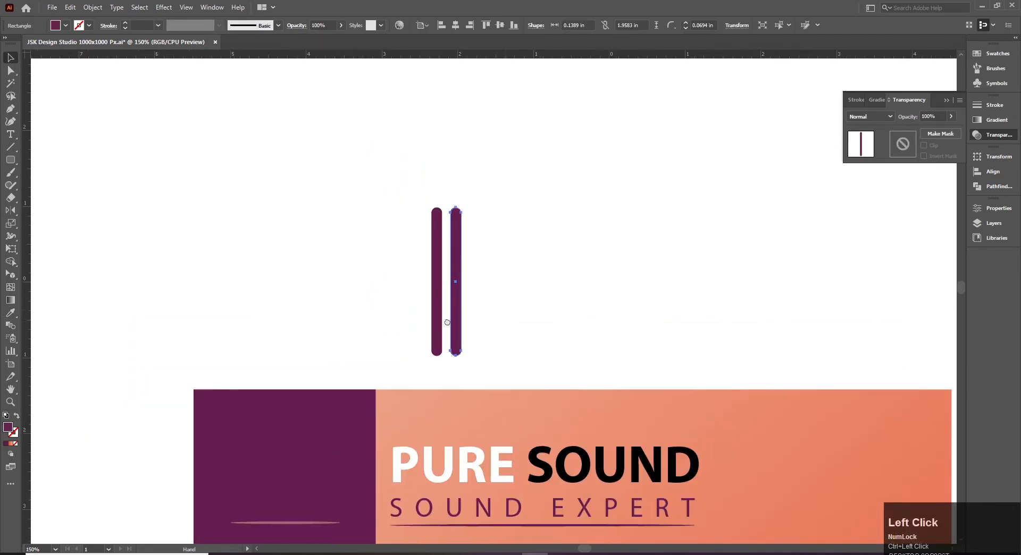
- Repeat the duplication until 19 evenly spaced plum bars form a horizontal row, and deselect them
{"action": "key", "text": "ctrl+d"}
{"action": "key", "text": "ctrl+d"}
{"action": "key", "text": "ctrl+d"}
{"action": "key", "text": "ctrl+d"}
{"action": "key", "text": "ctrl+d"}
{"action": "key", "text": "ctrl+d"}
{"action": "key", "text": "ctrl+d"}
{"action": "key", "text": "ctrl+d"}
{"action": "key", "text": "ctrl+d"}
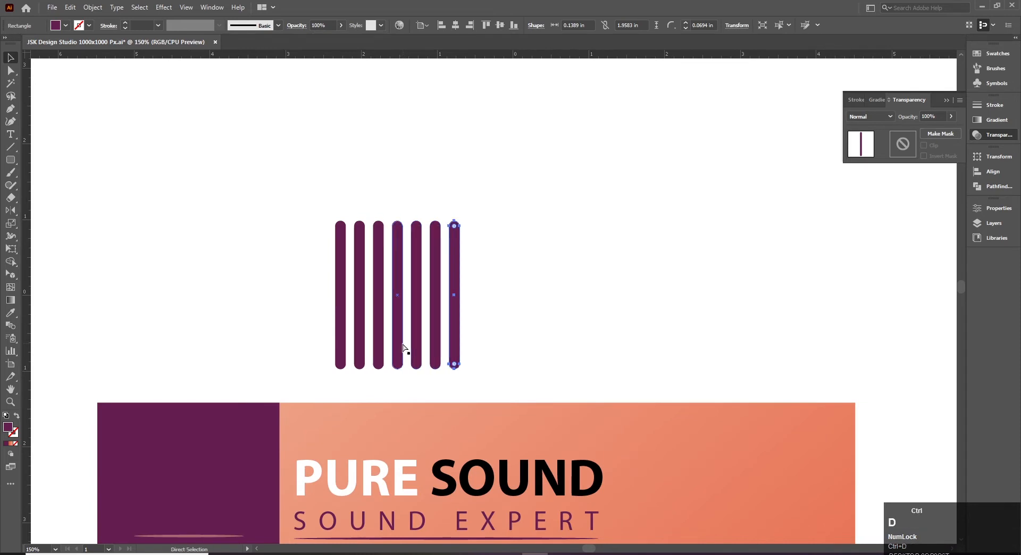
{"action": "key", "text": "ctrl+d"}
{"action": "key", "text": "ctrl+d"}
{"action": "key", "text": "ctrl+d"}
{"action": "key", "text": "ctrl+d"}
{"action": "key", "text": "ctrl+d"}
{"action": "key", "text": "ctrl+d"}
{"action": "key", "text": "ctrl+d"}
{"action": "key", "text": "ctrl+d"}
{"action": "key", "text": "ctrl+d"}
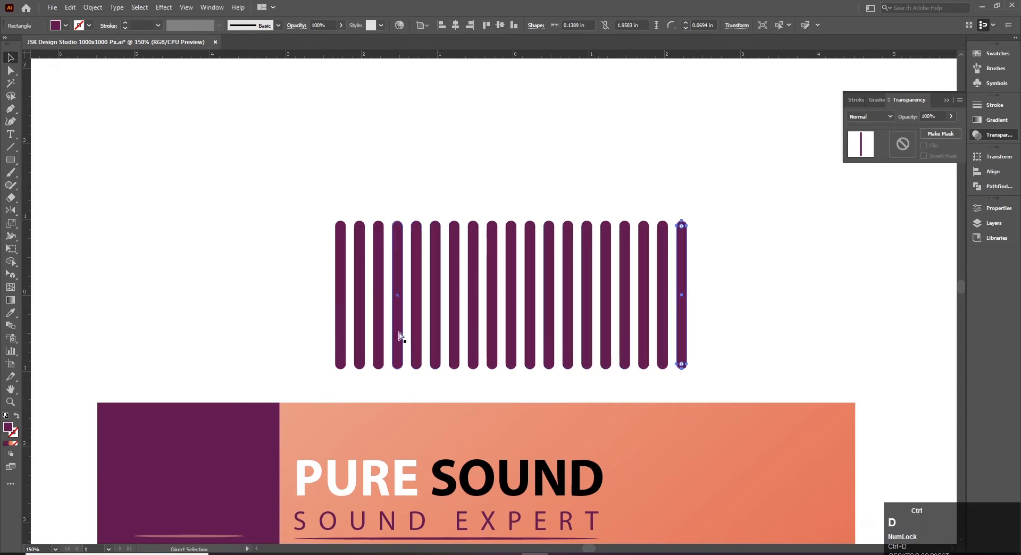
{"action": "left_click", "coordinate": [807, 319]}
- Lengthen the second bar from the left by moving its top end up and its bottom end down equally
{"action": "left_click_drag", "start_coordinate": [602, 305], "coordinate": [556, 321]}
{"action": "left_click", "coordinate": [500, 314], "text": "ctrl"}
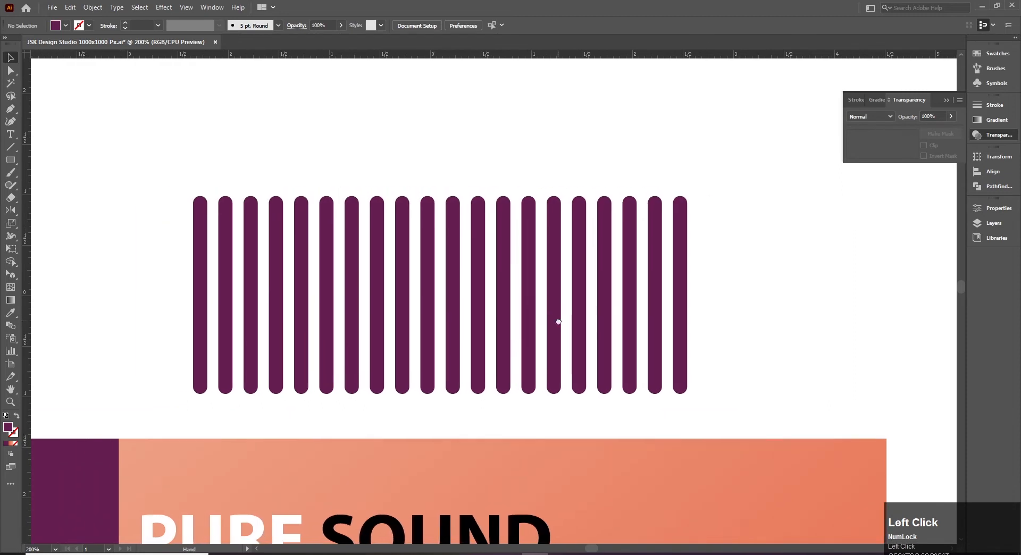
{"action": "left_click_drag", "start_coordinate": [210, 183], "coordinate": [235, 246]}
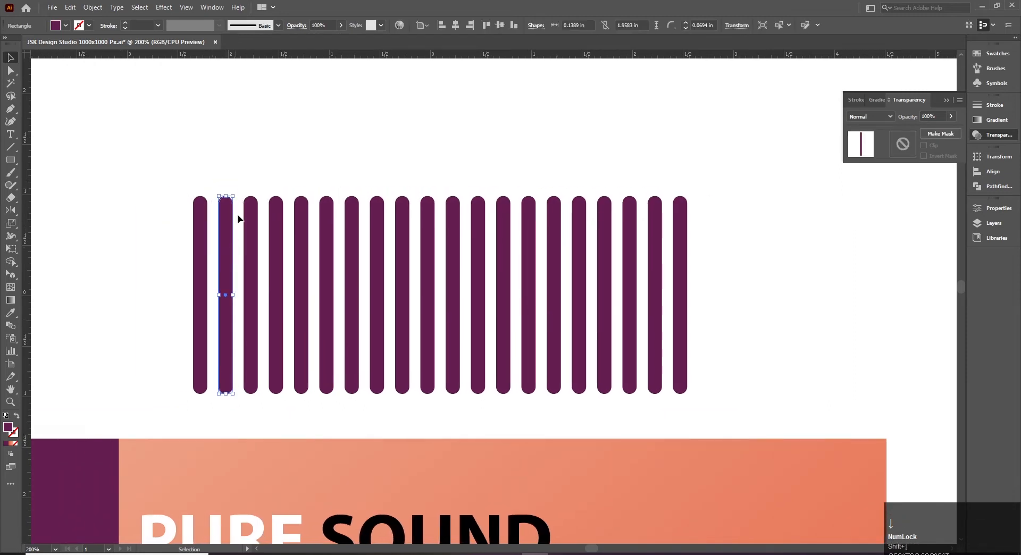
{"action": "left_click", "coordinate": [234, 184]}
{"action": "key", "text": "a"}
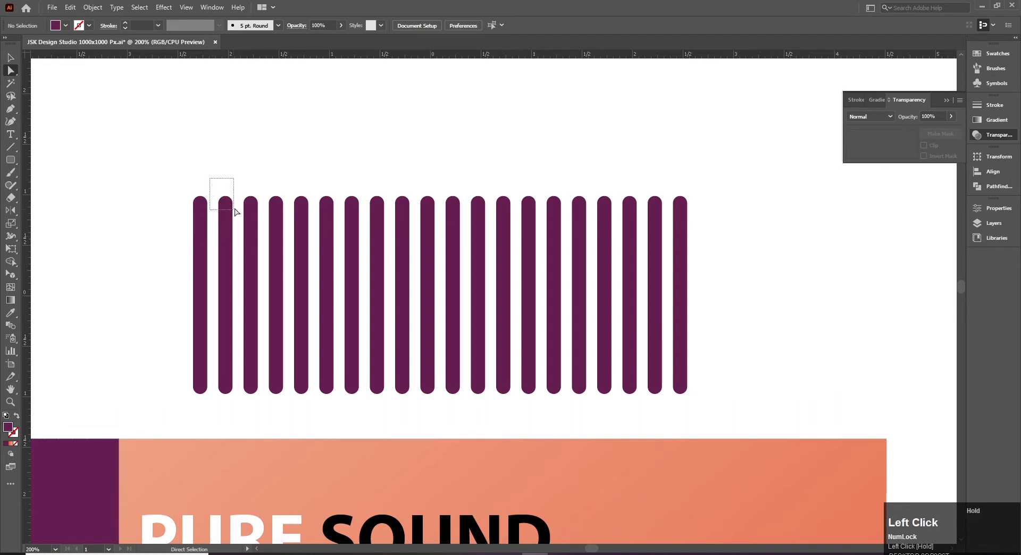
{"action": "left_click_drag", "start_coordinate": [239, 247], "coordinate": [240, 248]}
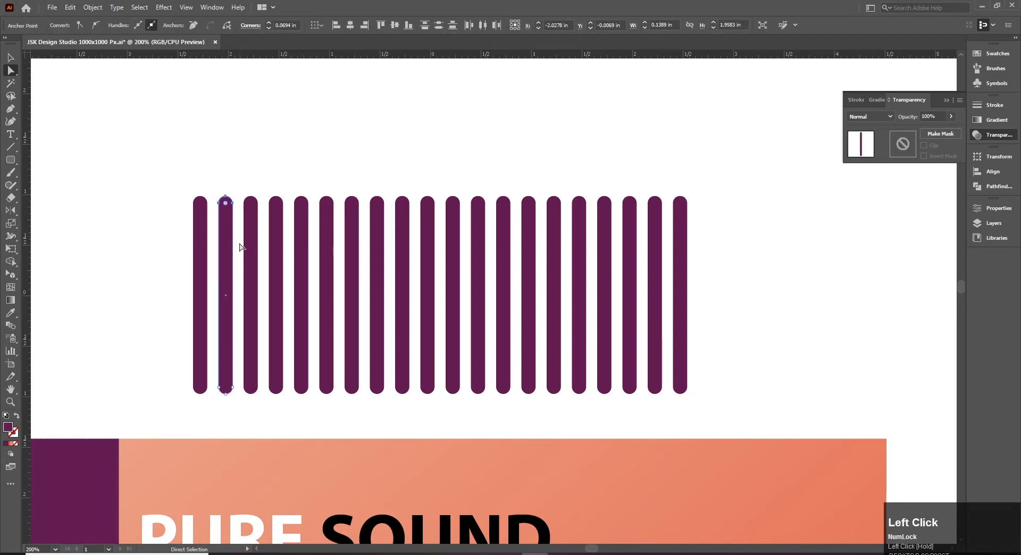
{"action": "key", "text": "shift+Up"}
{"action": "key", "text": "shift+Down"}
{"action": "left_click", "coordinate": [215, 382]}
{"action": "left_click_drag", "start_coordinate": [235, 412], "coordinate": [237, 413]}
{"action": "key", "text": "shift+Down"}
{"action": "left_click", "coordinate": [239, 208]}
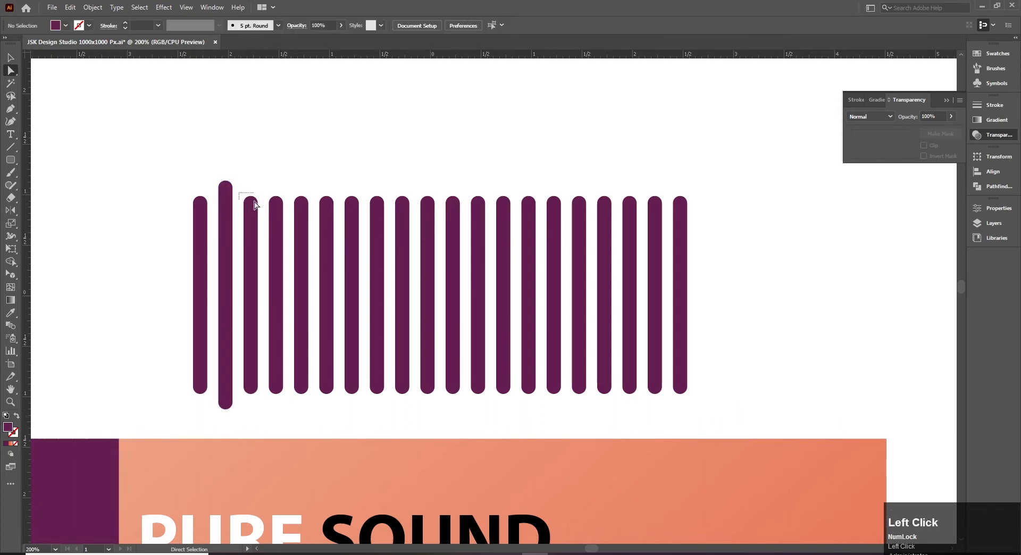
- Shorten the third bar from the left at its top end and lengthen the fourth bar slightly at both ends
{"action": "left_click_drag", "start_coordinate": [251, 203], "coordinate": [254, 204]}
{"action": "key", "text": "shift+Down"}
{"action": "left_click_drag", "start_coordinate": [240, 374], "coordinate": [254, 400]}
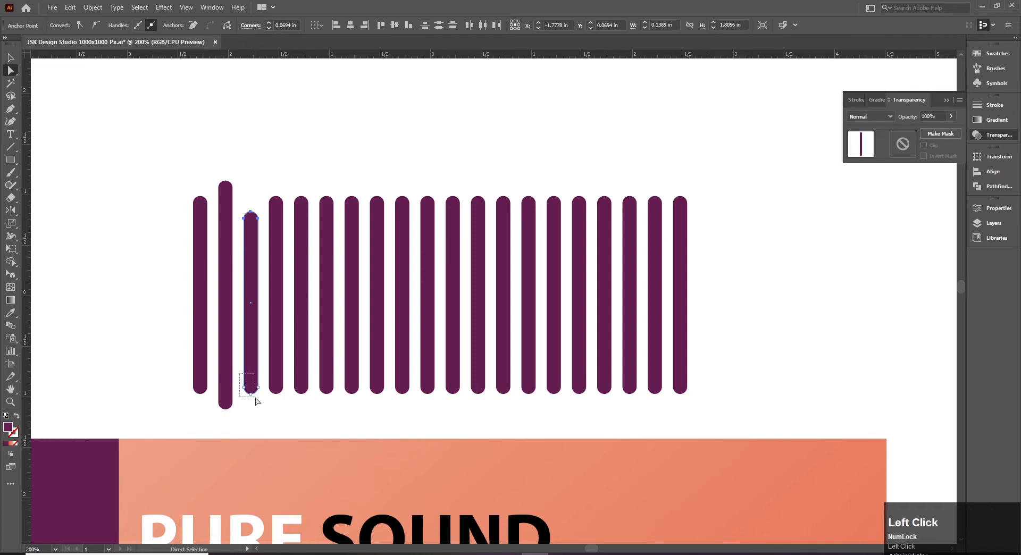
{"action": "left_click", "coordinate": [263, 189]}
{"action": "left_click_drag", "start_coordinate": [285, 216], "coordinate": [286, 218]}
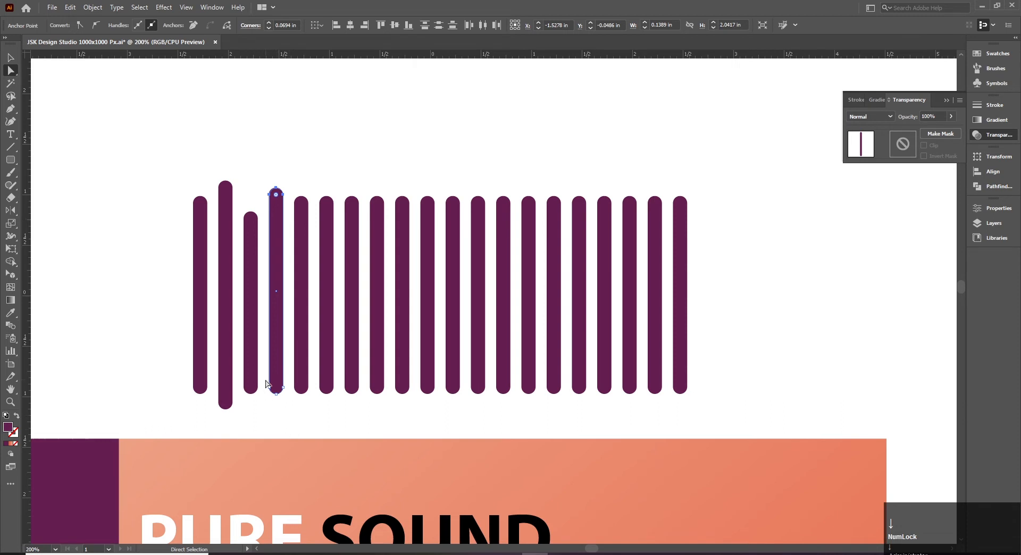
{"action": "left_click_drag", "start_coordinate": [289, 402], "coordinate": [289, 402]}
{"action": "key", "text": "Down"}
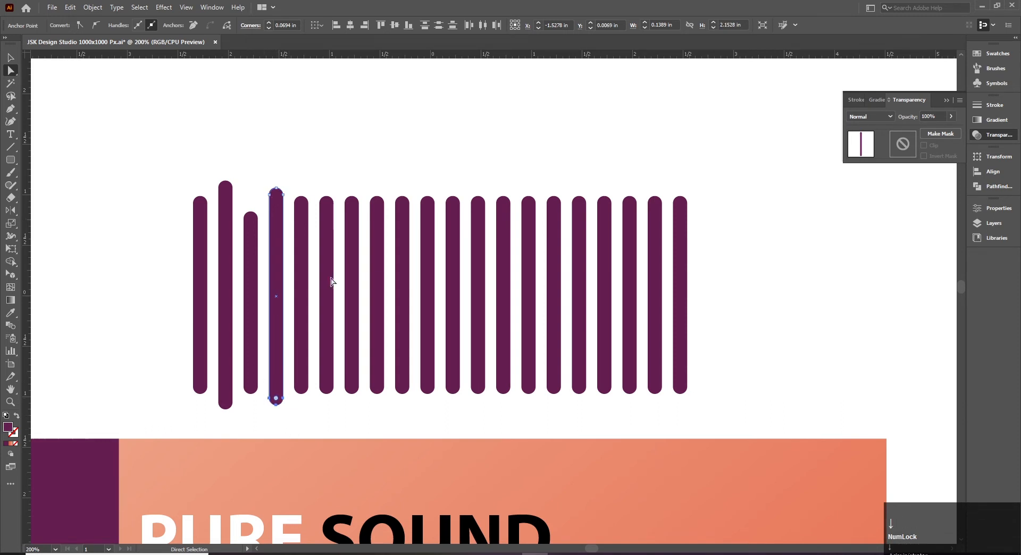
- Lower the top ends of the fifth, sixth and seventh bars by differing amounts, with the sixth bar's top lowest
{"action": "left_click_drag", "start_coordinate": [291, 190], "coordinate": [312, 230]}
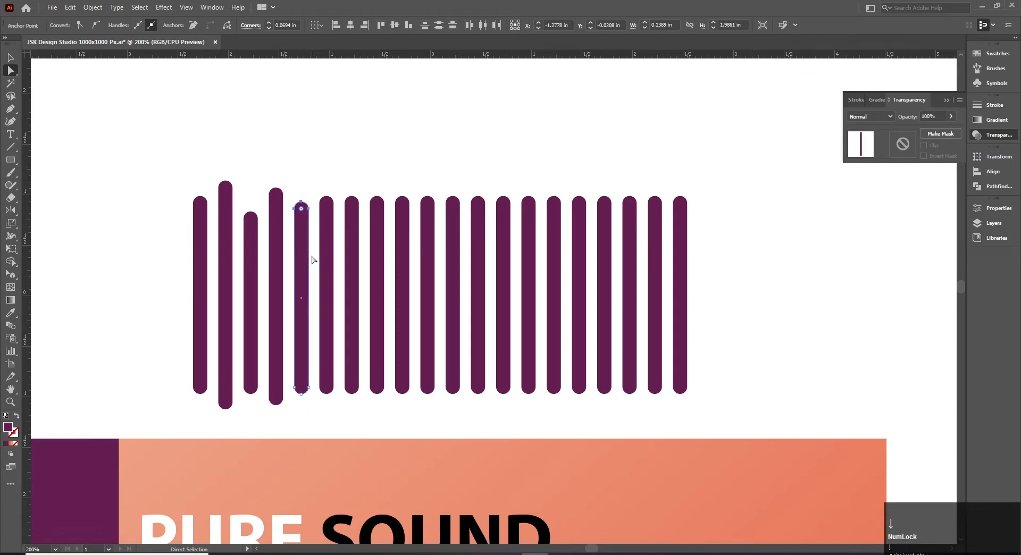
{"action": "key", "text": "Up"}
{"action": "key", "text": "Up"}
{"action": "left_click_drag", "start_coordinate": [316, 186], "coordinate": [362, 227]}
{"action": "key", "text": "shift+Down"}
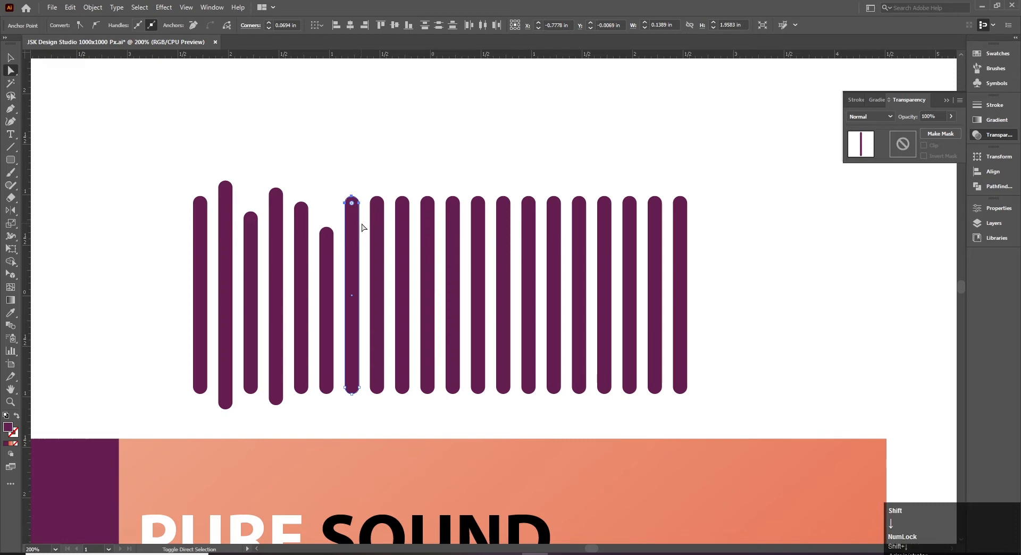
- Extend the sixth bar's bottom end downward and raise the fifth bar's bottom end slightly
{"action": "left_click_drag", "start_coordinate": [315, 363], "coordinate": [316, 373]}
{"action": "left_click_drag", "start_coordinate": [336, 409], "coordinate": [337, 409]}
{"action": "left_click_drag", "start_coordinate": [287, 366], "coordinate": [311, 408]}
{"action": "key", "text": "Up"}
{"action": "key", "text": "Up"}
{"action": "key", "text": "Up"}
{"action": "key", "text": "Up"}
{"action": "key", "text": "Up"}
{"action": "key", "text": "Up"}
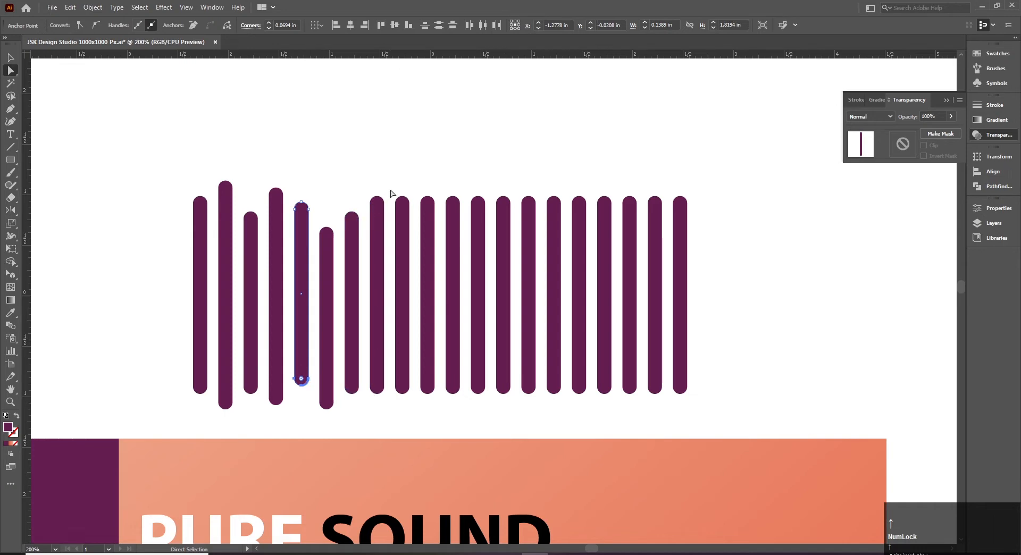
- Shorten the ninth bar and, more strongly, the tenth bar at both ends, making the tenth 1.5 in tall
{"action": "left_click_drag", "start_coordinate": [393, 186], "coordinate": [415, 223]}
{"action": "key", "text": "shift+Down"}
{"action": "left_click", "coordinate": [398, 386]}
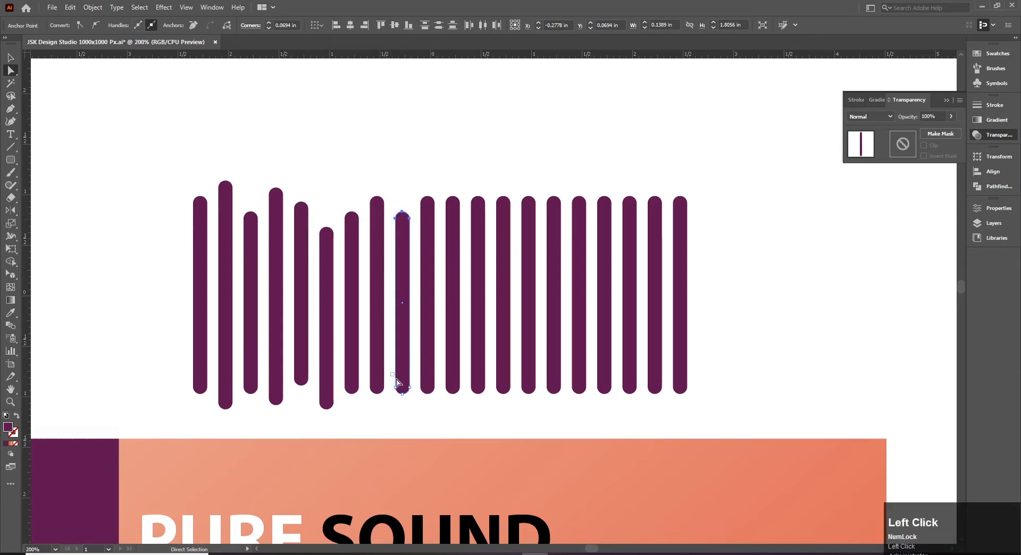
{"action": "key", "text": "Up"}
{"action": "key", "text": "Up"}
{"action": "left_click_drag", "start_coordinate": [412, 184], "coordinate": [441, 231]}
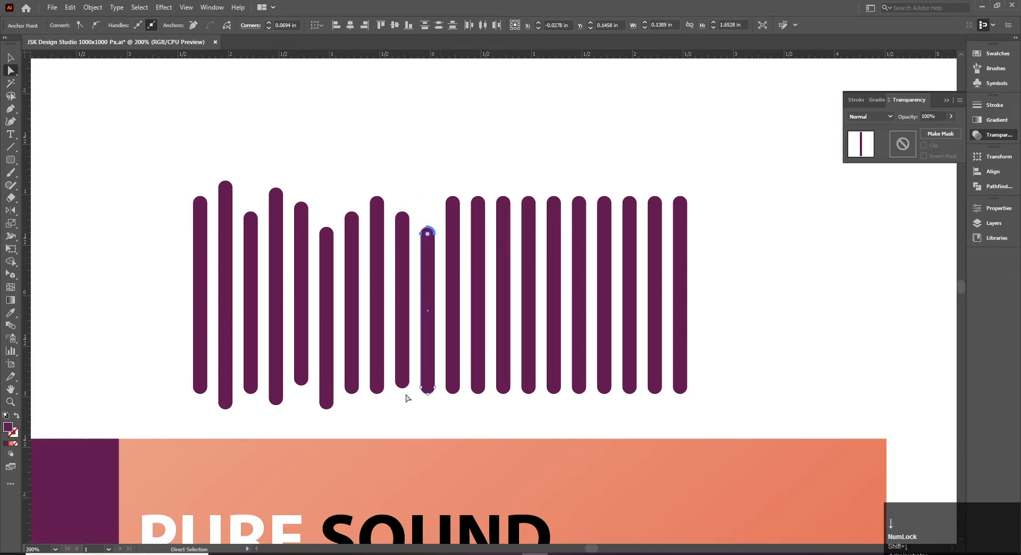
{"action": "left_click_drag", "start_coordinate": [439, 403], "coordinate": [440, 403]}
{"action": "key", "text": "shift+Up"}
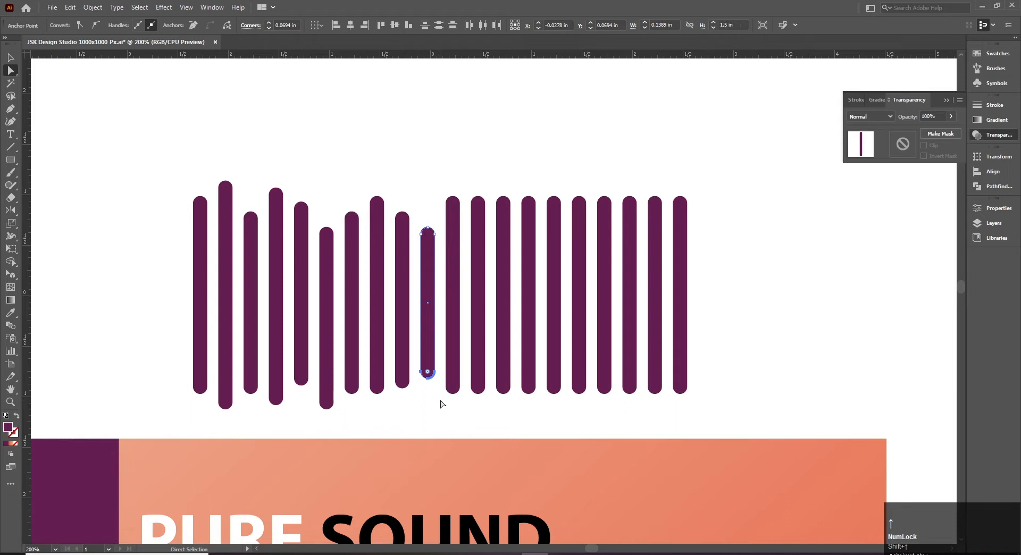
- Leave the eleventh bar at full length and shorten the twelfth bar at both ends to about 1.04 in tall
{"action": "left_click", "coordinate": [470, 202]}
{"action": "left_click_drag", "start_coordinate": [491, 243], "coordinate": [492, 243]}
{"action": "key", "text": "shift+Down"}
{"action": "key", "text": "shift+Down"}
{"action": "key", "text": "shift+Down"}
{"action": "key", "text": "shift+Down"}
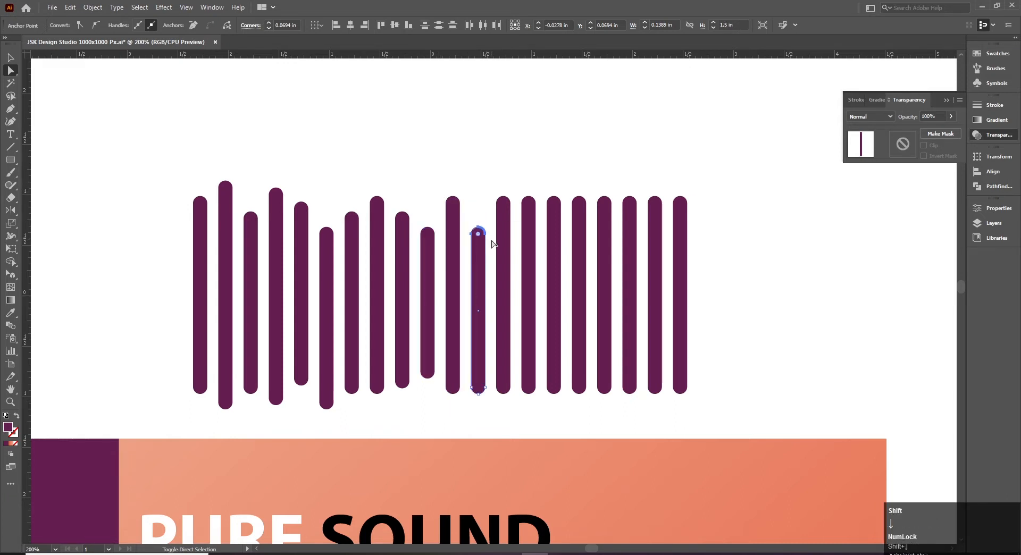
{"action": "left_click_drag", "start_coordinate": [486, 411], "coordinate": [488, 412]}
{"action": "key", "text": "shift+Up"}
{"action": "key", "text": "shift+Up"}
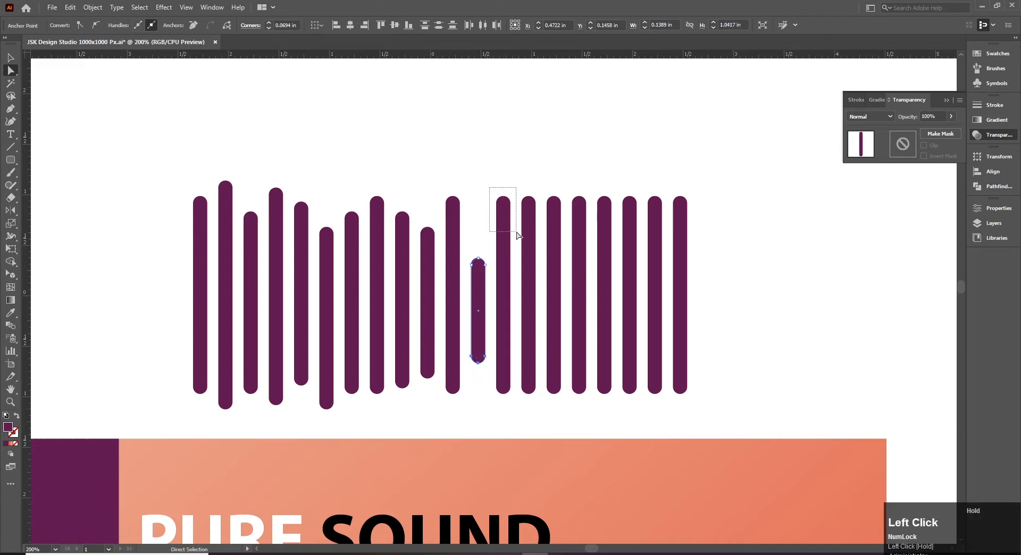
- Shorten the thirteenth bar at both ends to about 0.89 in tall
{"action": "left_click_drag", "start_coordinate": [517, 233], "coordinate": [516, 233]}
{"action": "key", "text": "shift+Down"}
{"action": "key", "text": "shift+Down"}
{"action": "key", "text": "shift+Down"}
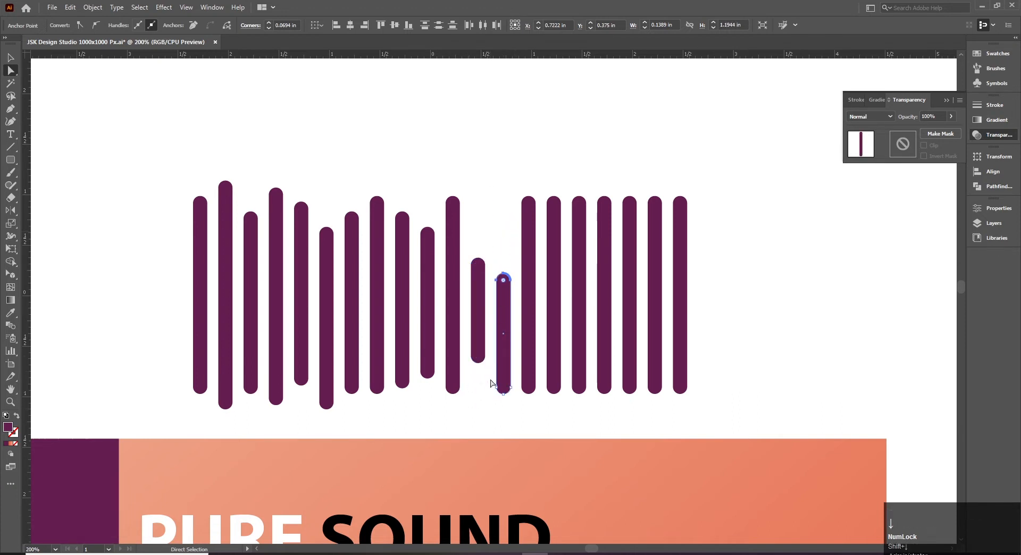
{"action": "left_click_drag", "start_coordinate": [509, 404], "coordinate": [518, 410]}
{"action": "key", "text": "shift+Up"}
{"action": "key", "text": "shift+Up"}
{"action": "key", "text": "shift+Up"}
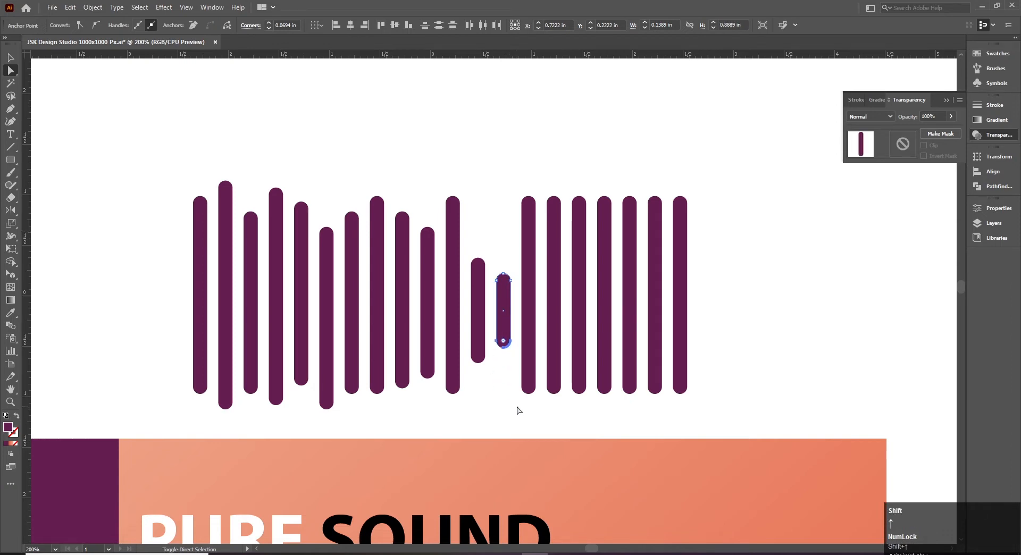
- Shorten the fourteenth bar at both ends to about 0.43 in tall and deselect it
{"action": "left_click_drag", "start_coordinate": [504, 178], "coordinate": [537, 237]}
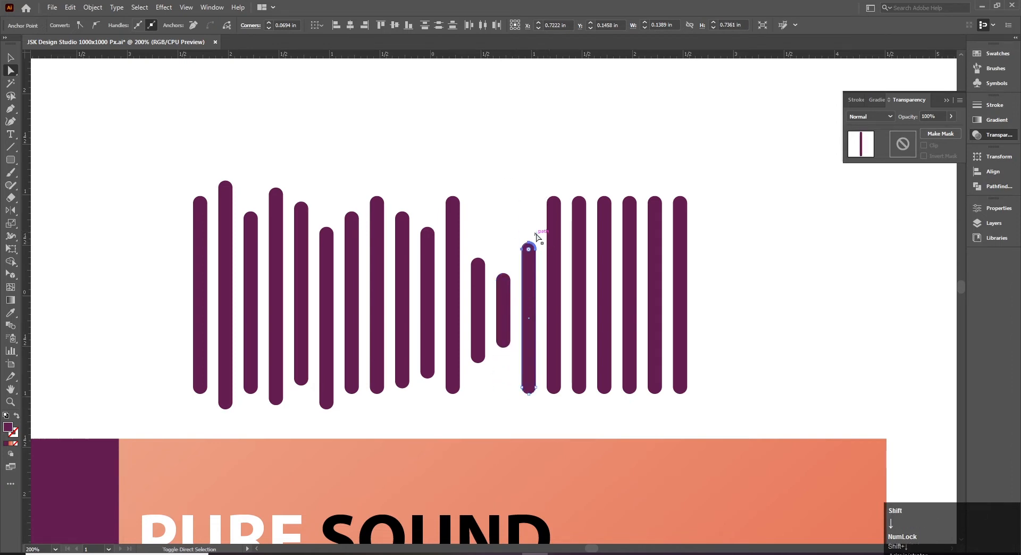
{"action": "key", "text": "shift+Down"}
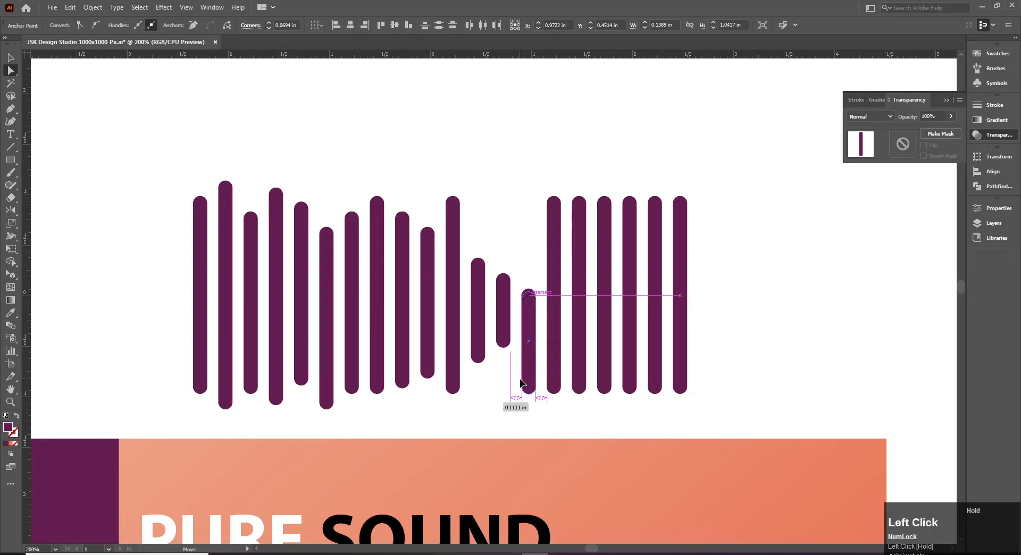
{"action": "left_click", "coordinate": [512, 384]}
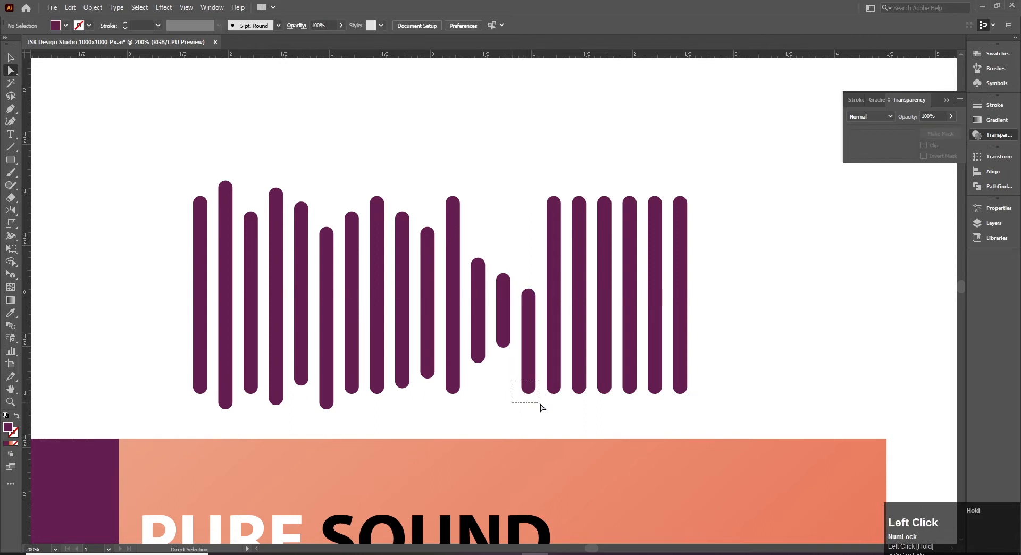
{"action": "left_click_drag", "start_coordinate": [542, 407], "coordinate": [543, 408]}
{"action": "key", "text": "shift+Up"}
{"action": "key", "text": "shift+Up"}
{"action": "key", "text": "shift+Up"}
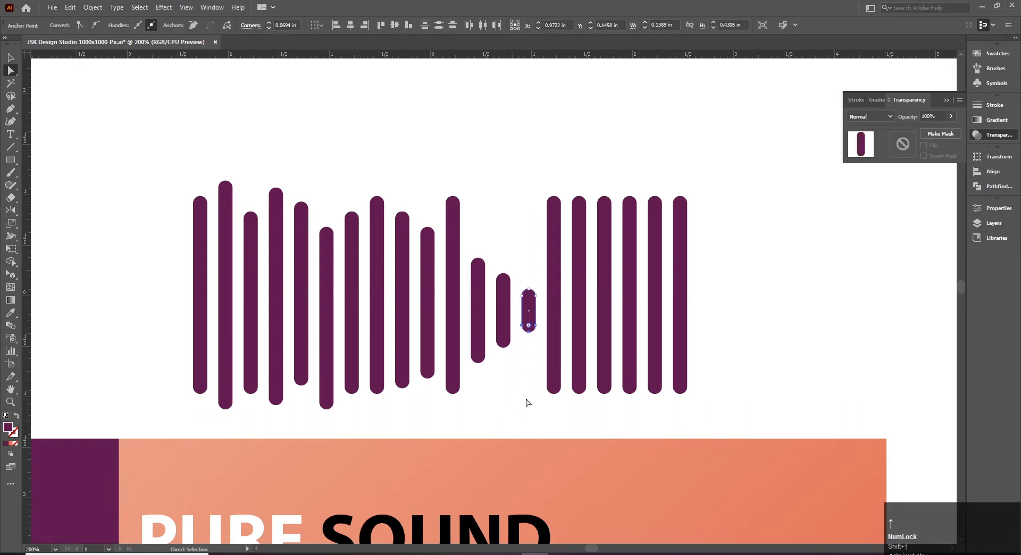
{"action": "left_click", "coordinate": [528, 403]}
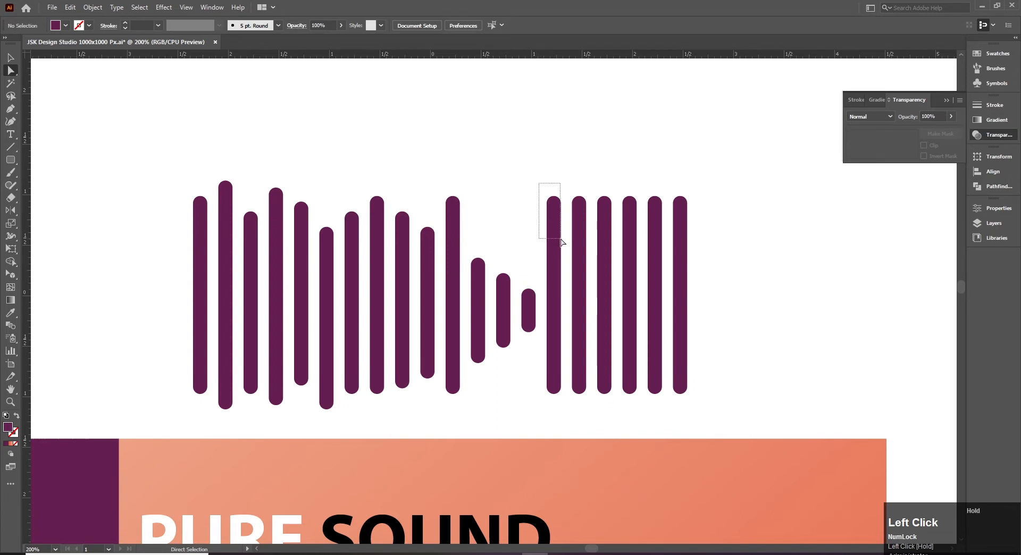
- Shrink the fifteenth bar from both ends down to a small dot about 0.13 in tall
{"action": "left_click_drag", "start_coordinate": [562, 242], "coordinate": [562, 242]}
{"action": "key", "text": "shift+Down"}
{"action": "key", "text": "shift+Down"}
{"action": "key", "text": "shift+Down"}
{"action": "left_click_drag", "start_coordinate": [537, 373], "coordinate": [567, 414]}
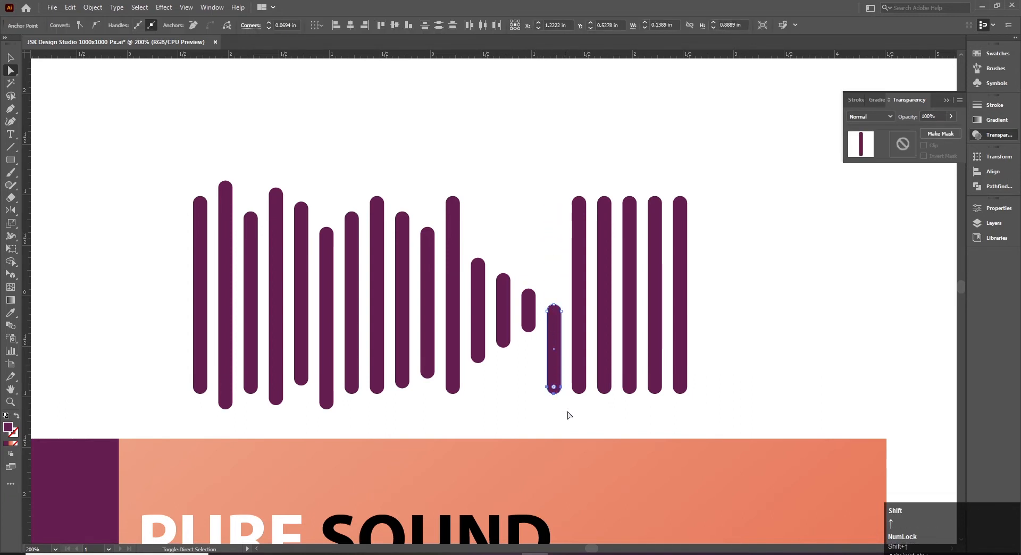
{"action": "key", "text": "shift+Up"}
{"action": "key", "text": "shift+Up"}
{"action": "key", "text": "shift+Up"}
{"action": "key", "text": "shift+Up"}
{"action": "key", "text": "shift+Up"}
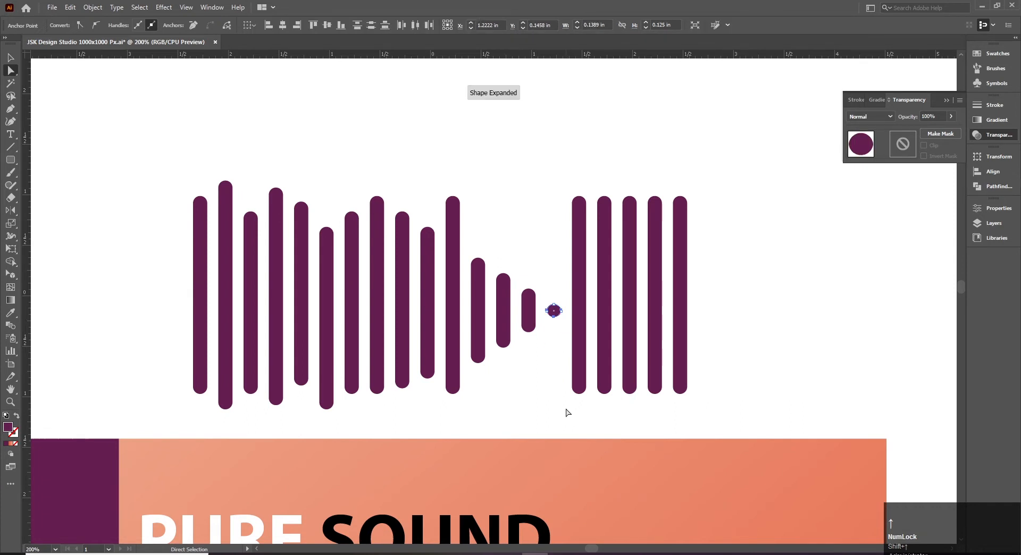
- Adjust the ends of the fifteenth bar's dot to form a small pill about 0.22 in tall
{"action": "left_click", "coordinate": [544, 378]}
{"action": "key", "text": "ctrl+z"}
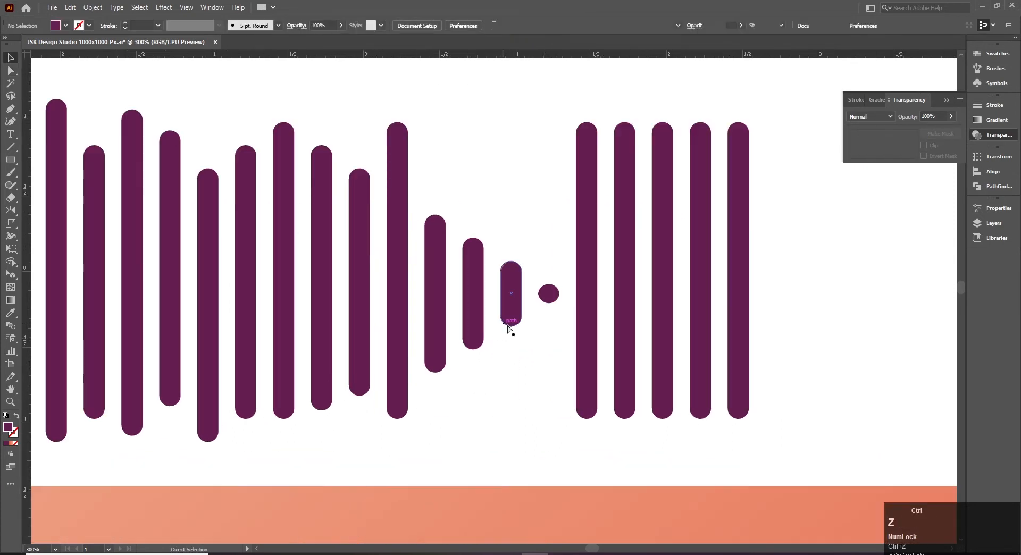
{"action": "left_click", "coordinate": [529, 337]}
{"action": "left_click_drag", "start_coordinate": [533, 306], "coordinate": [563, 342]}
{"action": "key", "text": "Up"}
{"action": "left_click_drag", "start_coordinate": [531, 270], "coordinate": [567, 298]}
{"action": "key", "text": "Up"}
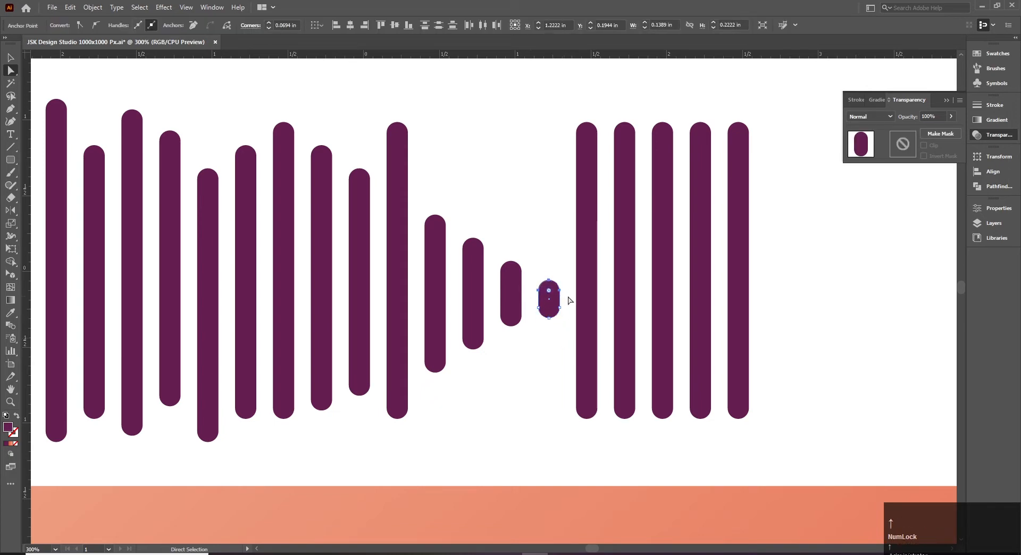
{"action": "left_click", "coordinate": [540, 364]}
- Delete the remaining full-length bars beyond the small pill at the row's right end
{"action": "scroll", "coordinate": [456, 381], "scroll_direction": "down", "scroll_amount": 1}
{"action": "key", "text": "v"}
{"action": "left_click_drag", "start_coordinate": [526, 197], "coordinate": [688, 428]}
{"action": "key", "text": "Delete"}
- Add copies of two long bars and two short bars to the row's left end so that side tapers too
{"action": "left_click_drag", "start_coordinate": [267, 304], "coordinate": [359, 321]}
{"action": "left_click", "coordinate": [483, 296]}
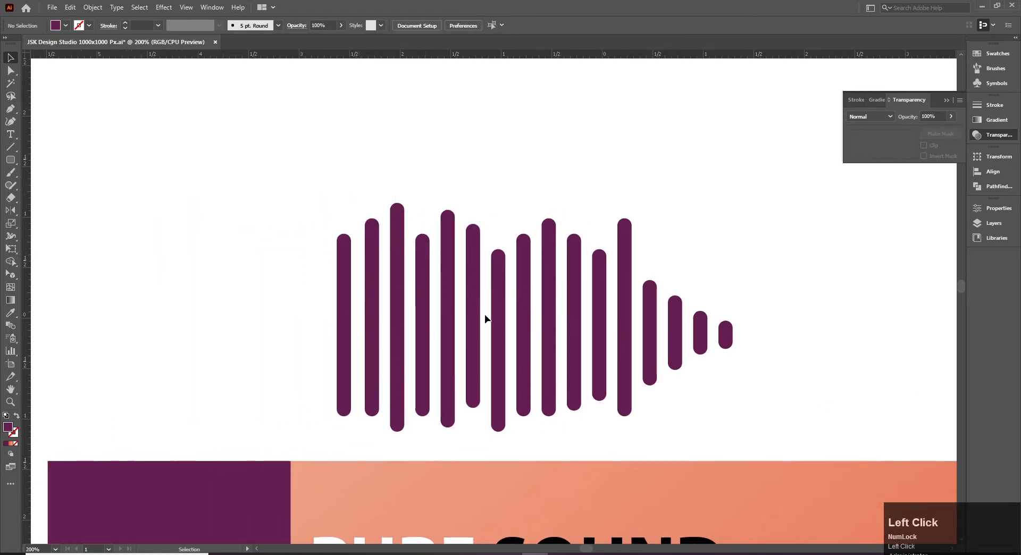
{"action": "left_click_drag", "start_coordinate": [431, 317], "coordinate": [320, 316]}
{"action": "left_click_drag", "start_coordinate": [675, 335], "coordinate": [300, 328]}
{"action": "left_click_drag", "start_coordinate": [725, 335], "coordinate": [271, 338]}
- Center-align all the wave bars vertically relative to the selection
{"action": "key", "text": "ctrl+minus"}
{"action": "left_click_drag", "start_coordinate": [245, 229], "coordinate": [674, 376]}
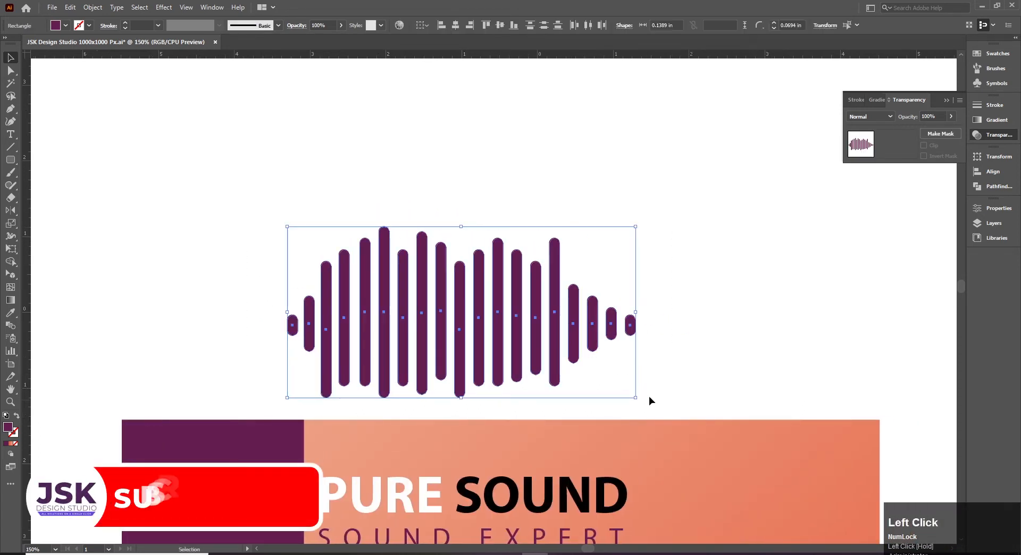
{"action": "left_click", "coordinate": [423, 25]}
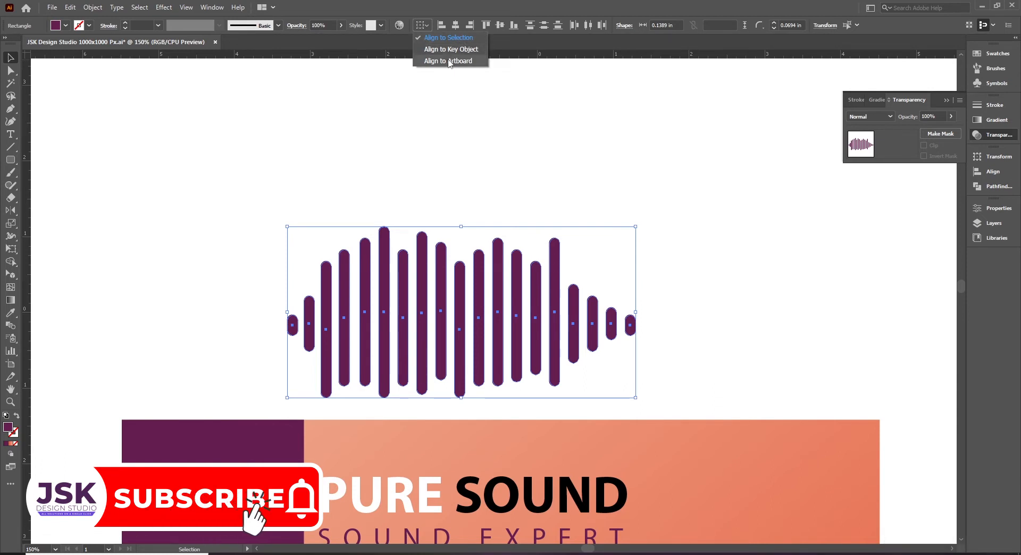
{"action": "left_click", "coordinate": [452, 38]}
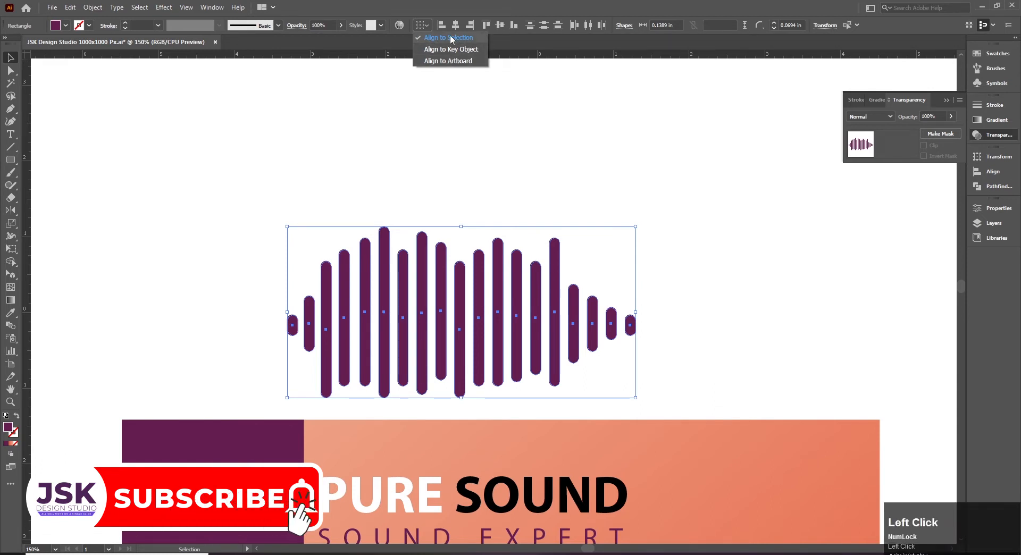
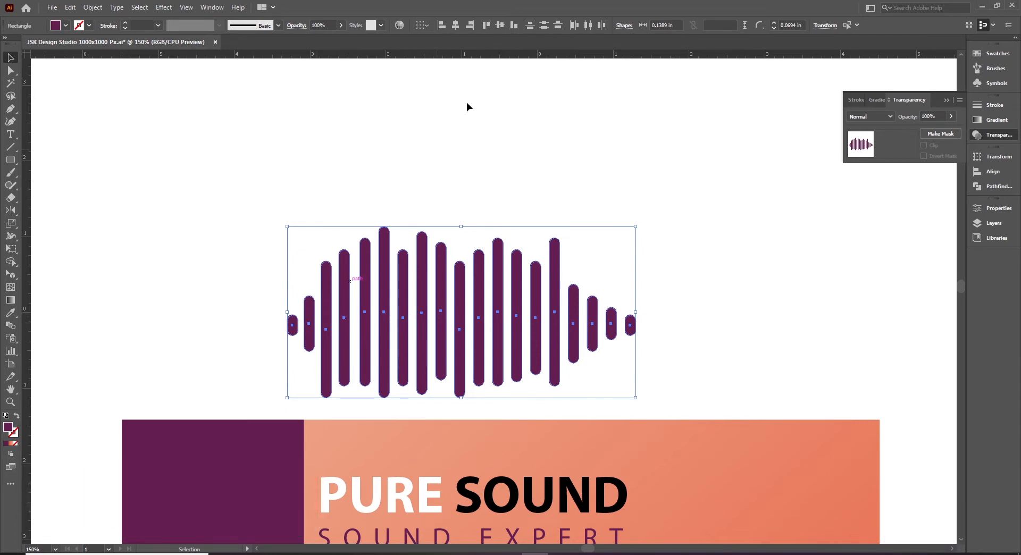
{"action": "left_click", "coordinate": [500, 26]}
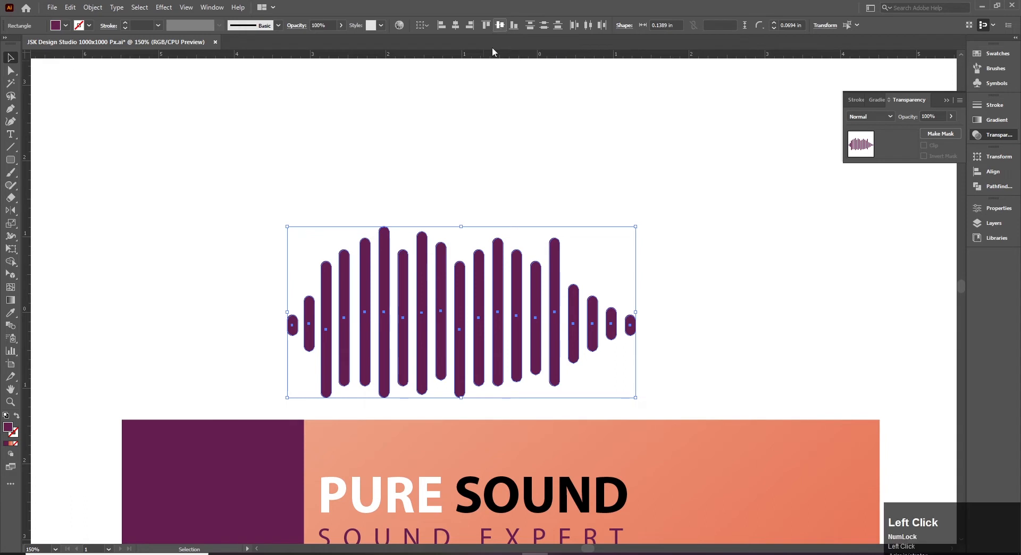
{"action": "left_click", "coordinate": [689, 278]}
- Group all the equalizer bars into a single object and deselect it
{"action": "left_click_drag", "start_coordinate": [247, 224], "coordinate": [706, 394]}
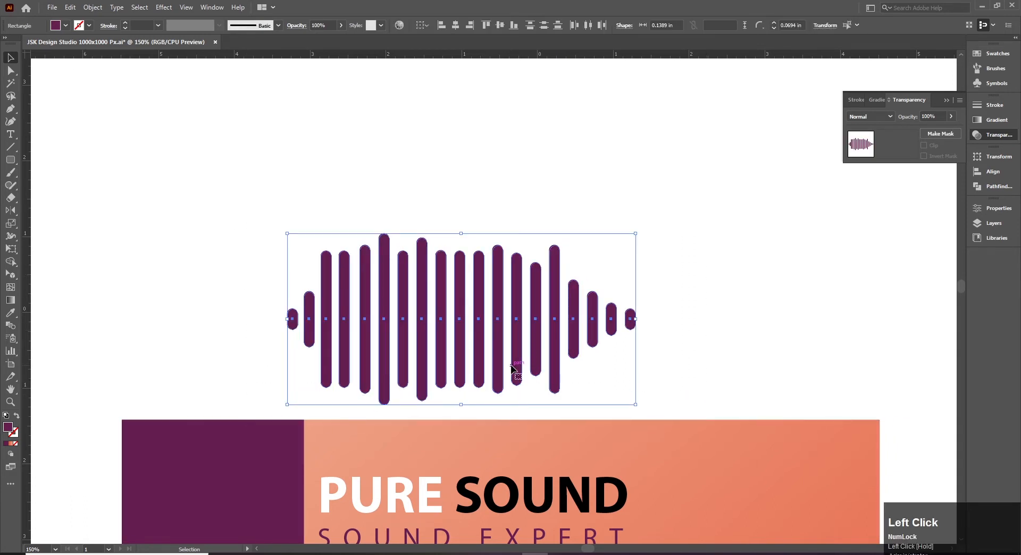
{"action": "right_click", "coordinate": [555, 300]}
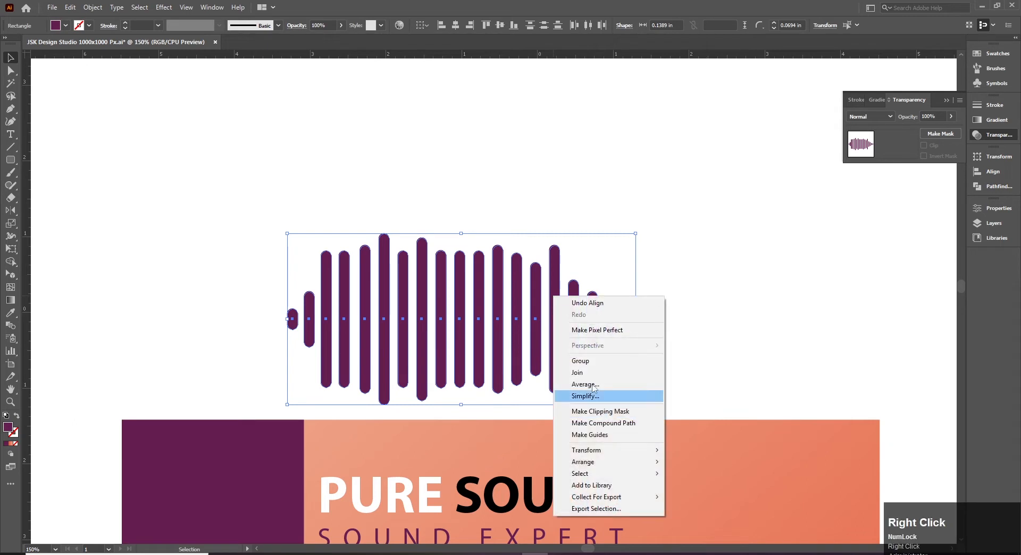
{"action": "left_click", "coordinate": [592, 359]}
{"action": "left_click", "coordinate": [626, 363]}
{"action": "left_click", "coordinate": [461, 344], "text": "ctrl+alt"}
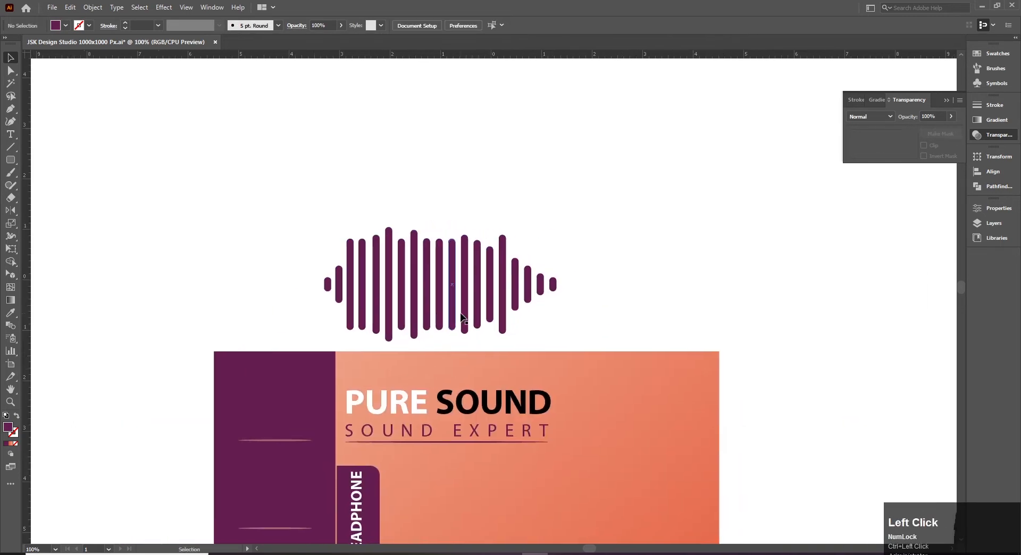
- Move the wave group onto the upper part of the plum strip and scale it to about 2.1 in wide
{"action": "left_click_drag", "start_coordinate": [470, 309], "coordinate": [361, 404]}
{"action": "left_click_drag", "start_coordinate": [453, 325], "coordinate": [324, 353]}
{"action": "key", "text": "v"}
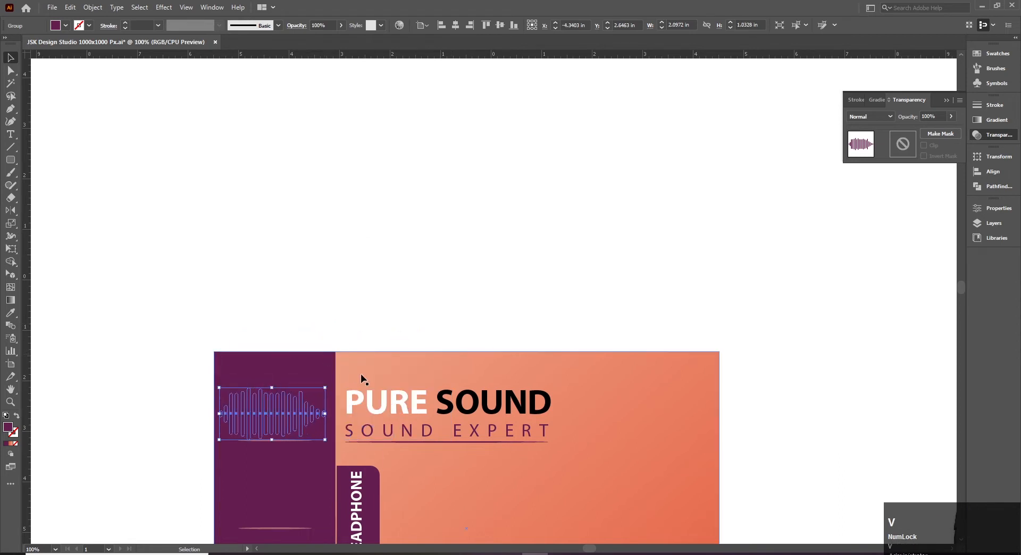
- Nudge the wave group up and slightly right so it sits above the strip's first thin divider line
{"action": "key", "text": "Up"}
{"action": "key", "text": "Up"}
{"action": "key", "text": "Up"}
{"action": "key", "text": "Up"}
{"action": "key", "text": "Up"}
{"action": "key", "text": "Up"}
{"action": "key", "text": "Up"}
{"action": "key", "text": "Up"}
{"action": "key", "text": "Up"}
{"action": "key", "text": "Up"}
{"action": "key", "text": "Up"}
{"action": "key", "text": "Up"}
{"action": "key", "text": "Up"}
{"action": "key", "text": "Up"}
{"action": "key", "text": "Up"}
{"action": "key", "text": "Up"}
{"action": "key", "text": "Up"}
{"action": "key", "text": "Up"}
{"action": "key", "text": "Up"}
{"action": "key", "text": "Up"}
{"action": "key", "text": "Right"}
{"action": "key", "text": "Right"}
{"action": "key", "text": "Right"}
{"action": "key", "text": "Right"}
{"action": "key", "text": "Right"}
{"action": "key", "text": "Right"}
{"action": "key", "text": "Right"}
{"action": "key", "text": "Right"}
{"action": "key", "text": "Right"}
{"action": "key", "text": "Right"}
- Recolor the wave group white by sampling the blank canvas, and deselect it
{"action": "key", "text": "i"}
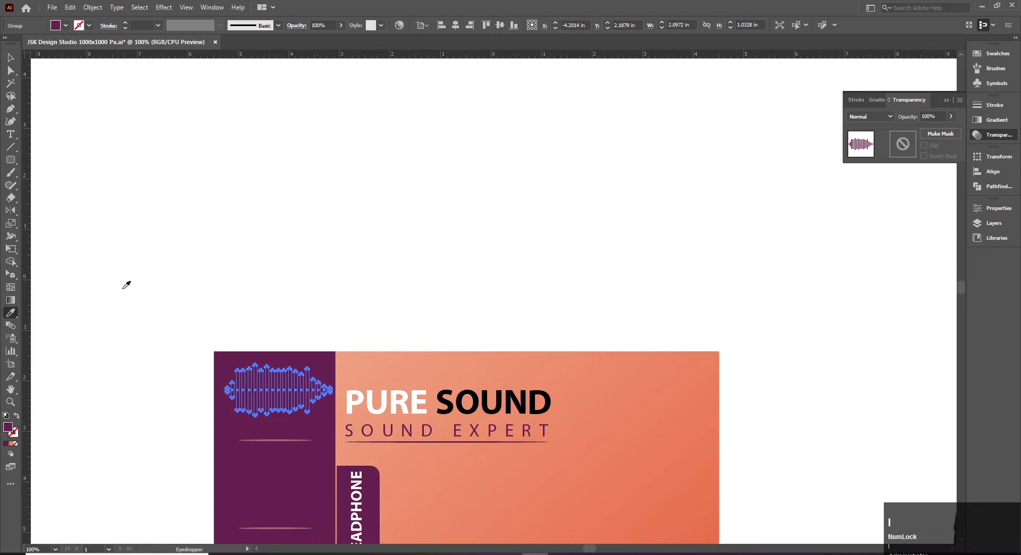
{"action": "left_click", "coordinate": [456, 295]}
{"action": "key", "text": "v"}
{"action": "left_click", "coordinate": [447, 340]}
- Scale the white wave group down slightly so it has more margin inside the plum strip
{"action": "left_click", "coordinate": [433, 345], "text": "ctrl"}
{"action": "left_click", "coordinate": [431, 345], "text": "ctrl"}
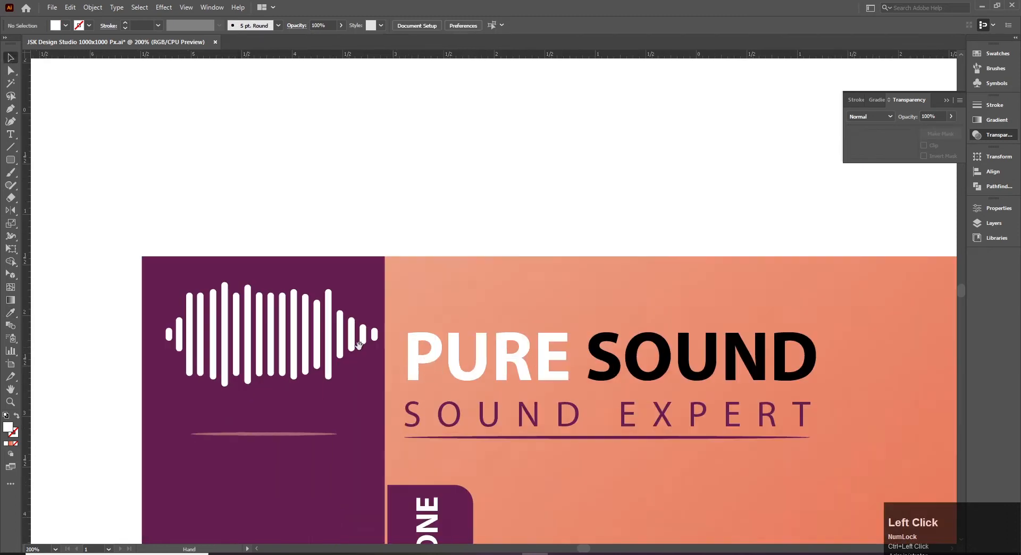
{"action": "left_click_drag", "start_coordinate": [343, 343], "coordinate": [437, 343]}
{"action": "key", "text": "v"}
{"action": "left_click", "coordinate": [436, 343]}
{"action": "left_click_drag", "start_coordinate": [471, 284], "coordinate": [458, 288]}
{"action": "left_click", "coordinate": [453, 236]}
{"action": "left_click_drag", "start_coordinate": [434, 339], "coordinate": [450, 303]}
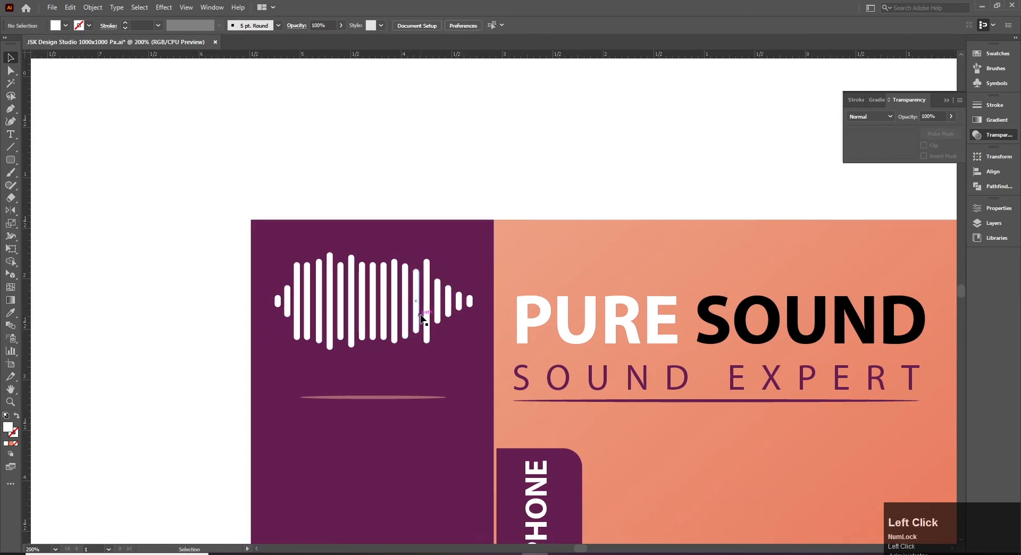
- Nudge the white wave group slightly higher on the plum strip and deselect it
{"action": "left_click", "coordinate": [421, 318]}
{"action": "key", "text": "Up"}
{"action": "key", "text": "Up"}
{"action": "key", "text": "Up"}
{"action": "key", "text": "Up"}
{"action": "key", "text": "Up"}
{"action": "key", "text": "Up"}
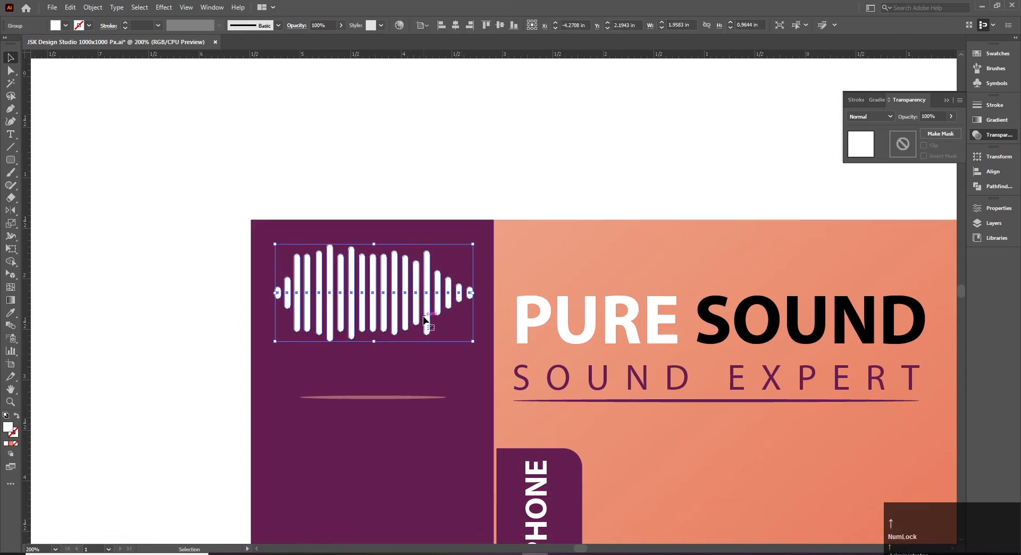
{"action": "left_click", "coordinate": [454, 178]}
- Duplicate the vertical WIRELESS HEADPHONE label, rotate the copy to horizontal, and place it between the wave and the first divider
{"action": "left_click_drag", "start_coordinate": [473, 196], "coordinate": [406, 204]}
{"action": "left_click_drag", "start_coordinate": [439, 242], "coordinate": [415, 223]}
{"action": "left_click", "coordinate": [492, 319]}
{"action": "left_click", "coordinate": [448, 482]}
{"action": "left_click_drag", "start_coordinate": [448, 482], "coordinate": [398, 171]}
{"action": "key", "text": "r"}
{"action": "left_click_drag", "start_coordinate": [358, 509], "coordinate": [252, 238]}
{"action": "key", "text": "v"}
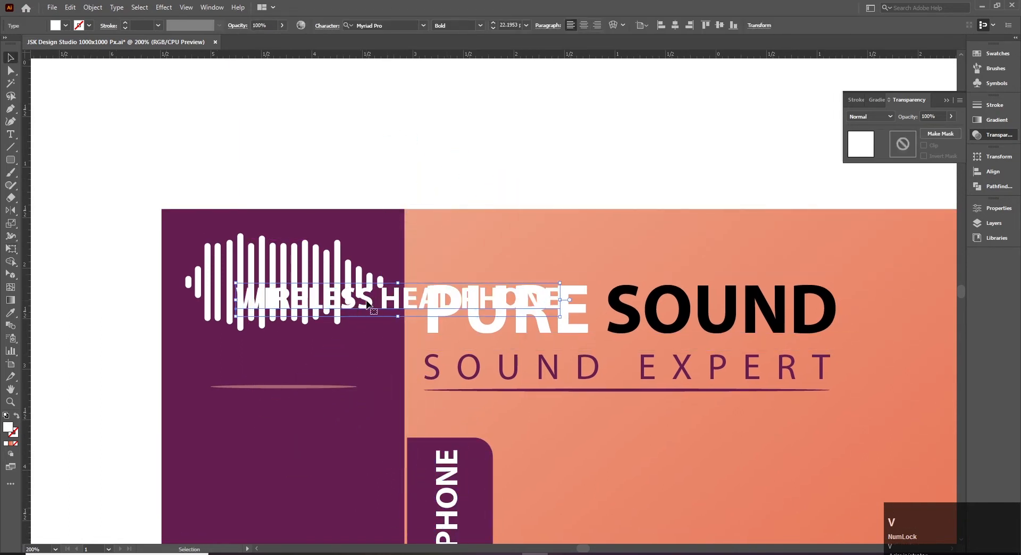
{"action": "left_click_drag", "start_coordinate": [367, 305], "coordinate": [323, 363]}
- Replace the copied label's text with EQUALIZER
{"action": "double_click", "coordinate": [323, 363]}
{"action": "key", "text": "ctrl+a"}
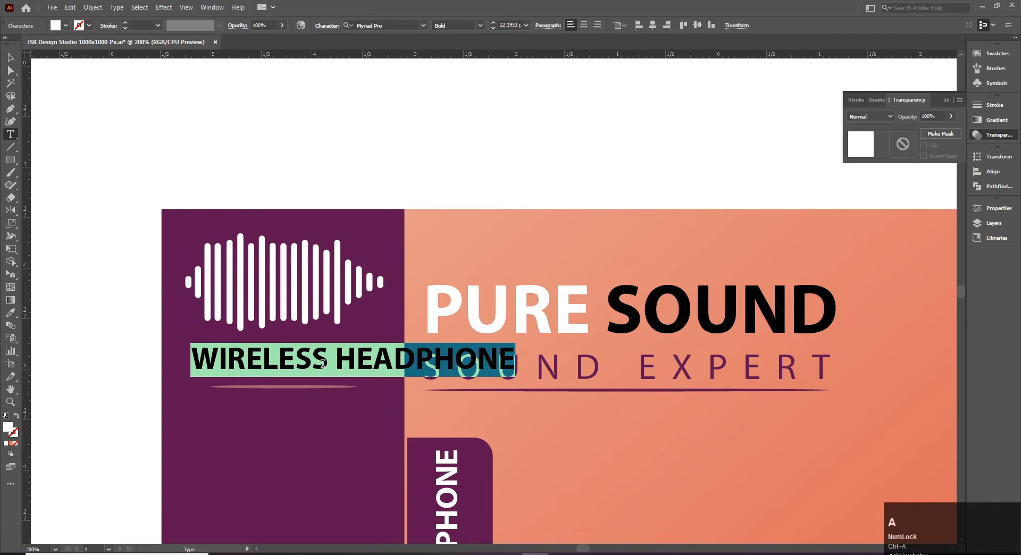
{"action": "key", "text": "Caps_Lock"}
{"action": "type", "text": "EUALIZER"}
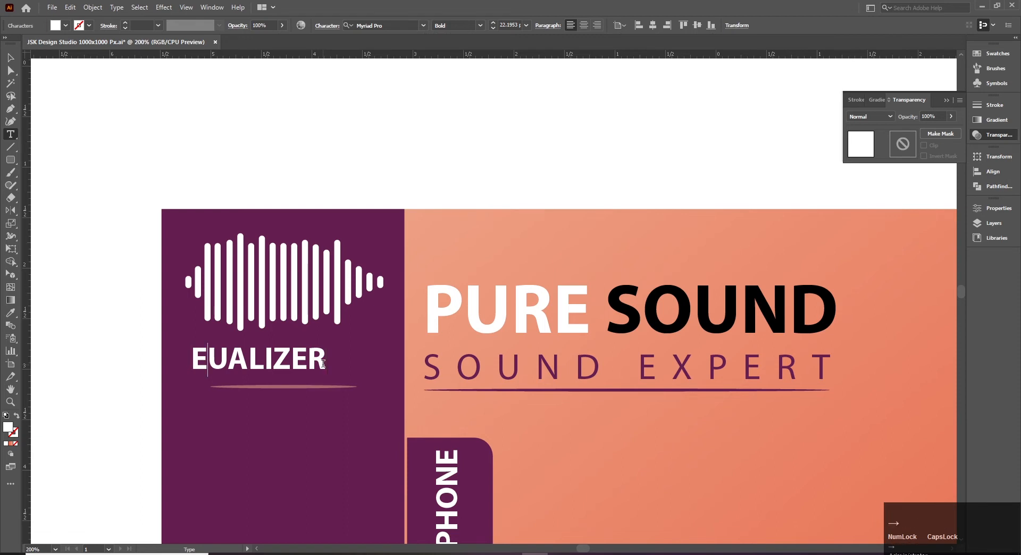
{"action": "type", "text": "Q"}
{"action": "key", "text": "Escape"}
- Center the EQUALIZER label beneath the wave on the plum strip and deselect it
{"action": "left_click_drag", "start_coordinate": [335, 375], "coordinate": [345, 375]}
{"action": "left_click", "coordinate": [300, 313], "text": "shift"}
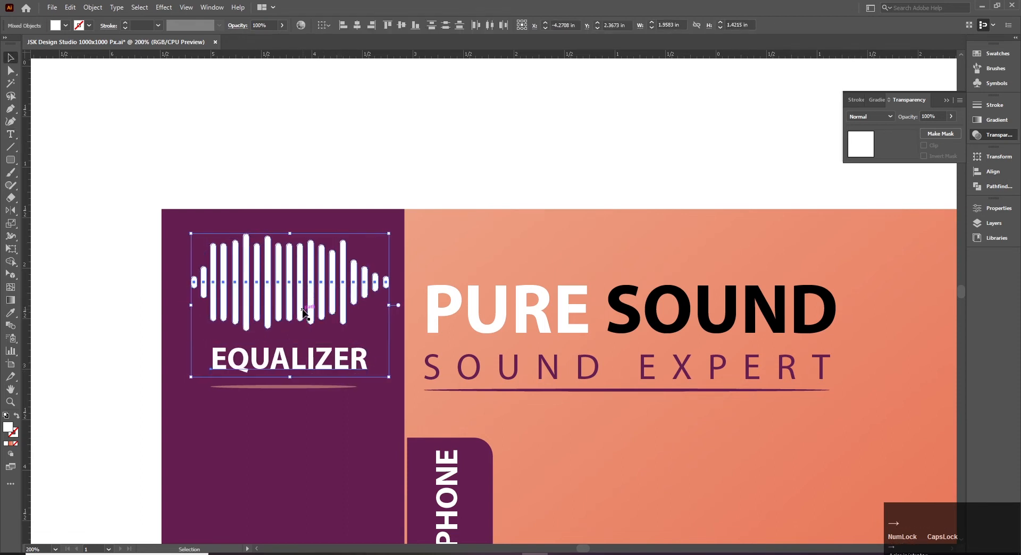
{"action": "left_click", "coordinate": [327, 339]}
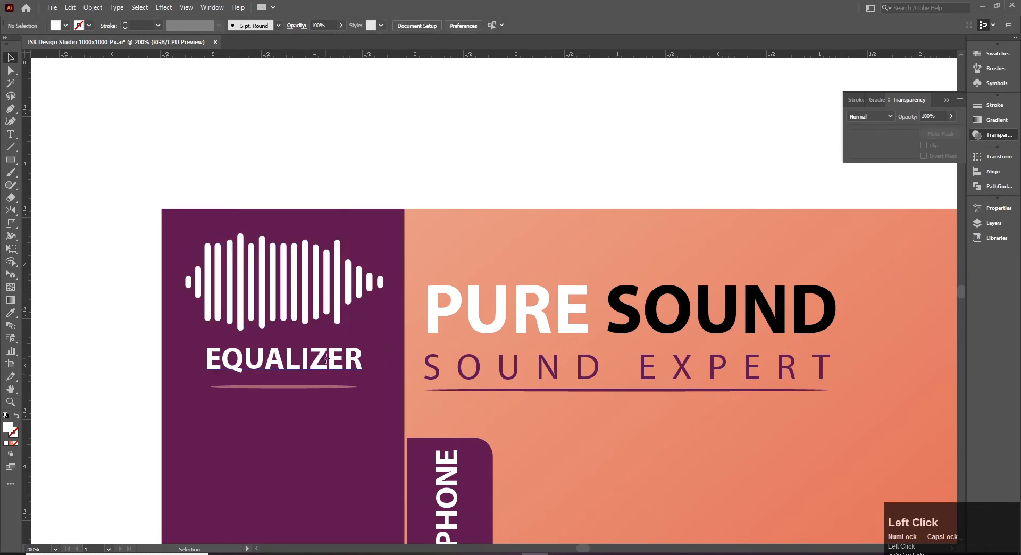
{"action": "left_click", "coordinate": [326, 360]}
{"action": "left_click", "coordinate": [458, 421], "text": "ctrl"}
{"action": "left_click", "coordinate": [388, 286], "text": "ctrl+alt"}
{"action": "left_click", "coordinate": [388, 286], "text": "ctrl+alt"}
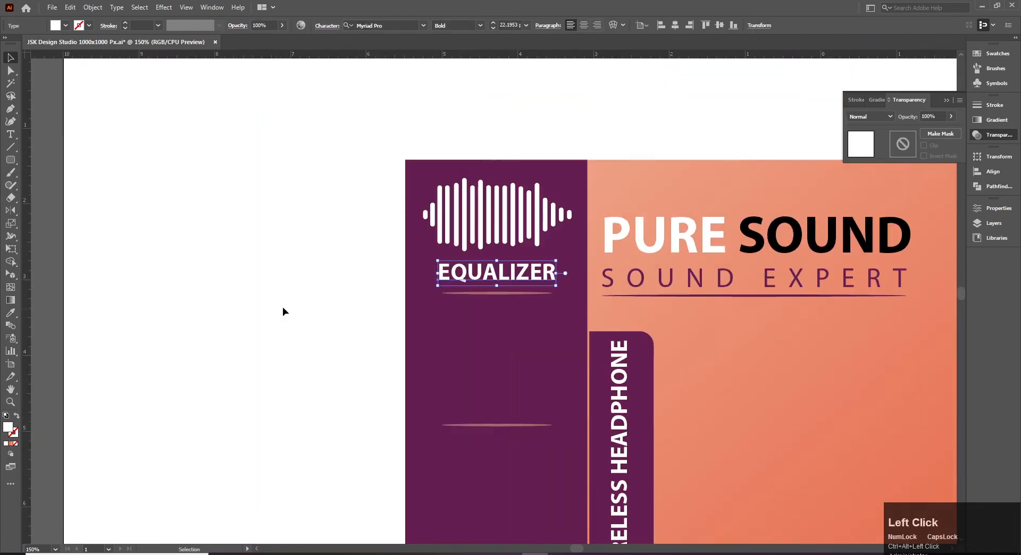
{"action": "left_click", "coordinate": [321, 313]}
{"action": "left_click_drag", "start_coordinate": [310, 363], "coordinate": [271, 347]}
- Switch to the browser and search Google Images for "bluetooth vector"
{"action": "left_click", "coordinate": [300, 554]}
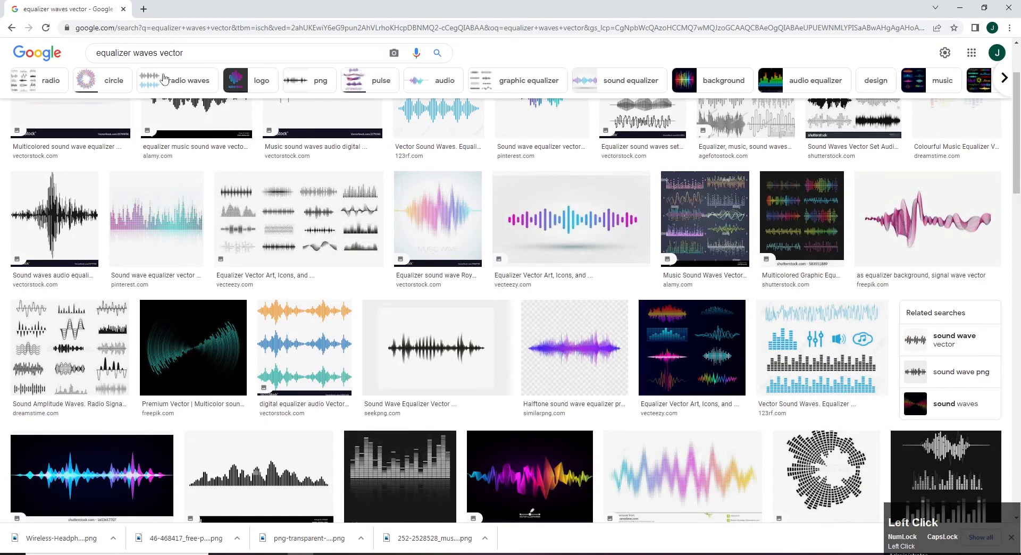
{"action": "left_click_drag", "start_coordinate": [160, 52], "coordinate": [42, 60]}
{"action": "type", "text": "BL"}
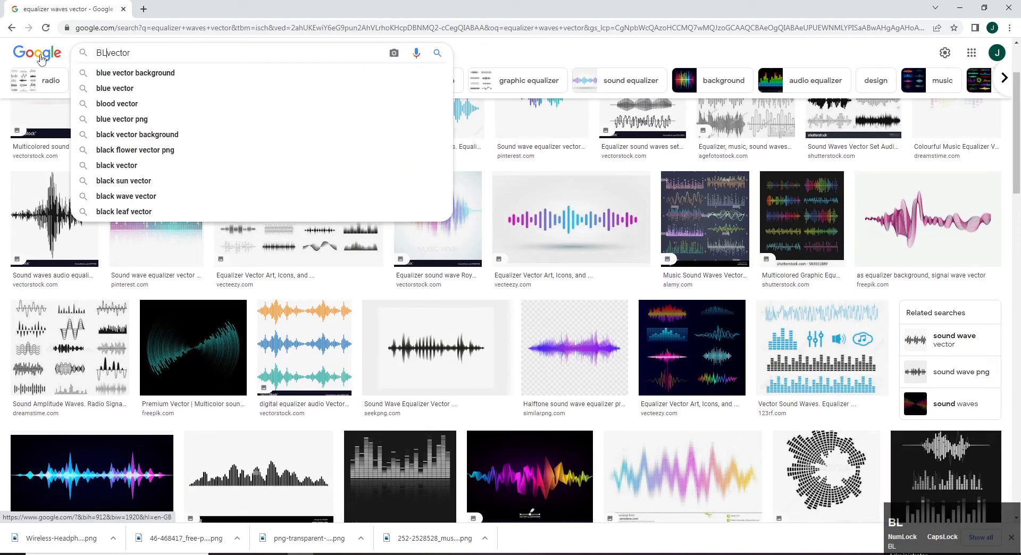
{"action": "key", "text": "BackSpace"}
{"action": "key", "text": "BackSpace"}
{"action": "key", "text": "Caps_Lock"}
{"action": "type", "text": "blo"}
{"action": "key", "text": "BackSpace"}
{"action": "type", "text": "uetooth"}
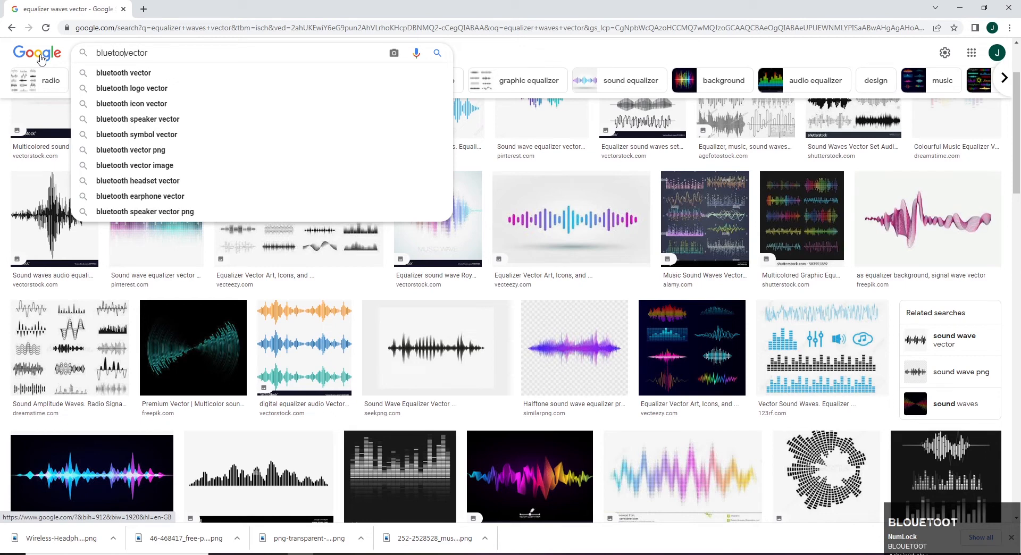
{"action": "key", "text": "Return"}
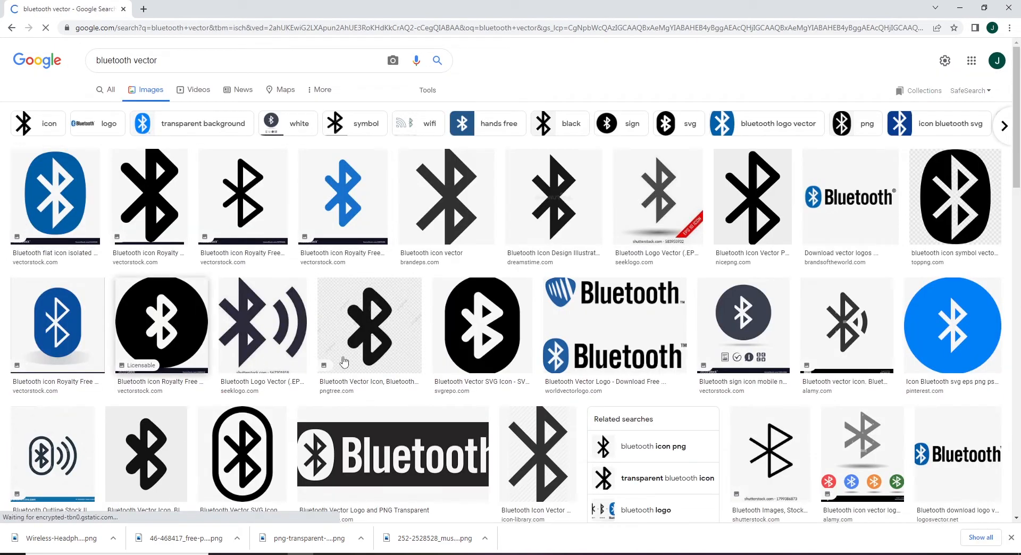
- Copy the thick black VectorStock Bluetooth icon image and paste it into the Illustrator document, outside the artboard beside the design
{"action": "left_click", "coordinate": [155, 205]}
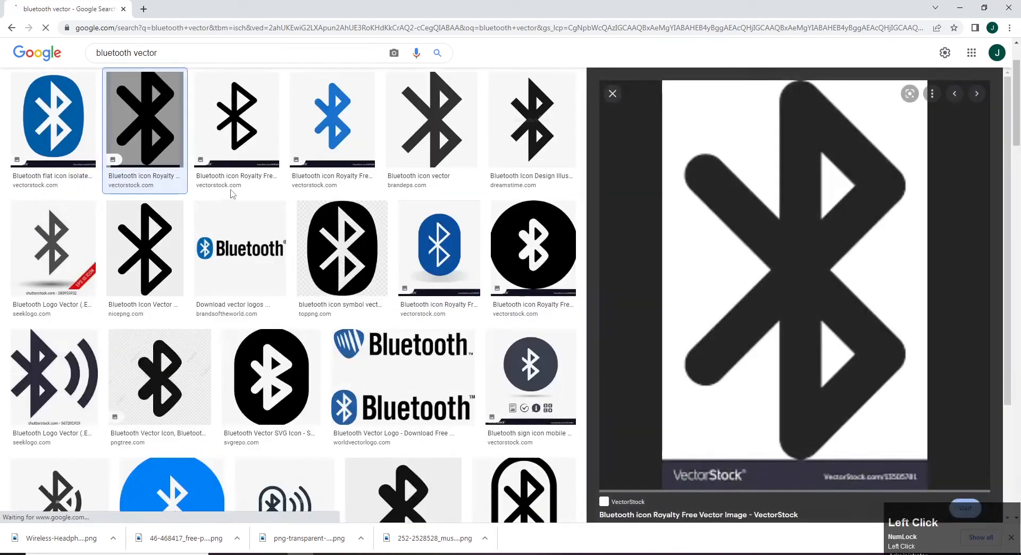
{"action": "right_click", "coordinate": [783, 181]}
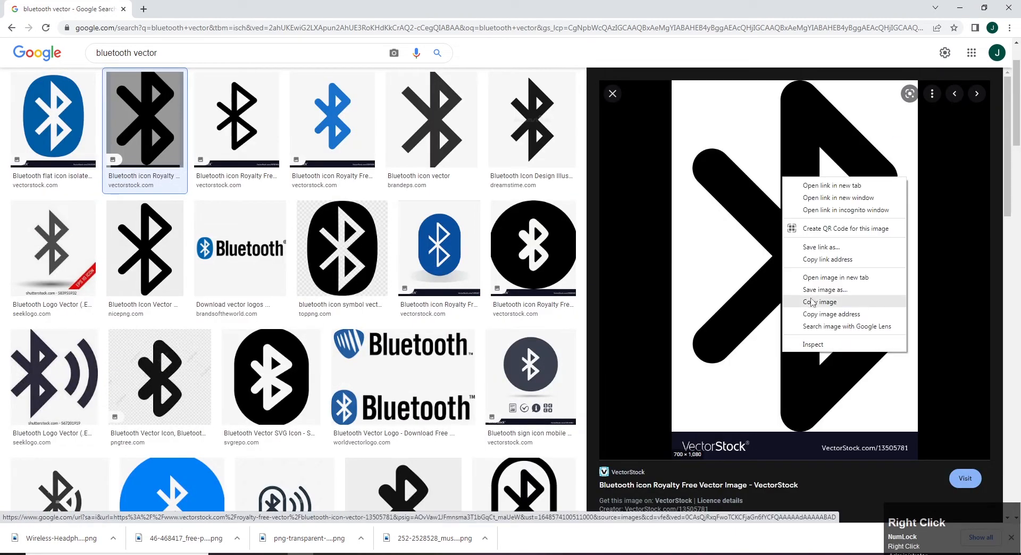
{"action": "left_click", "coordinate": [813, 302]}
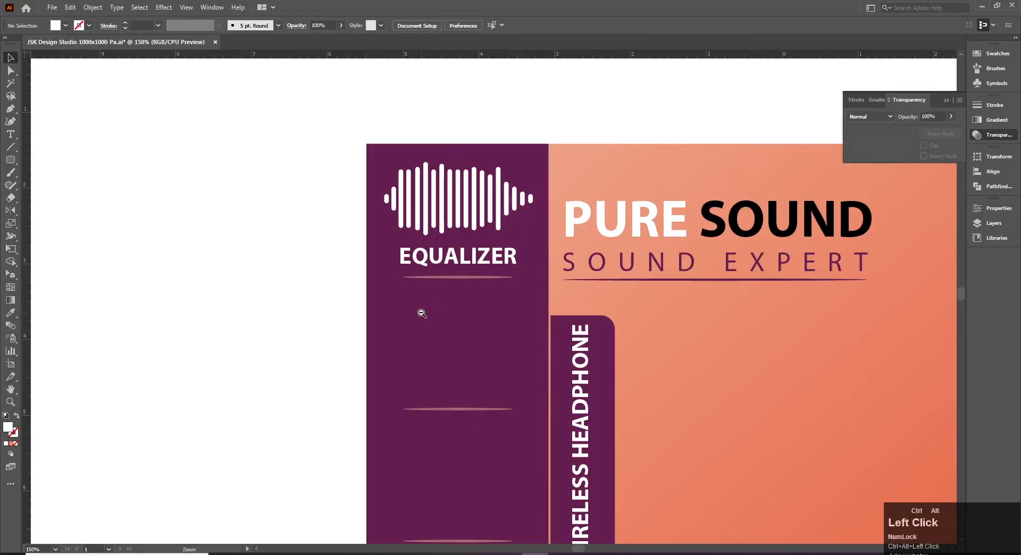
{"action": "left_click", "coordinate": [422, 314], "text": "ctrl+alt"}
{"action": "left_click", "coordinate": [421, 314], "text": "ctrl+alt"}
{"action": "left_click", "coordinate": [422, 314], "text": "ctrl+alt"}
{"action": "left_click_drag", "start_coordinate": [445, 349], "coordinate": [324, 362]}
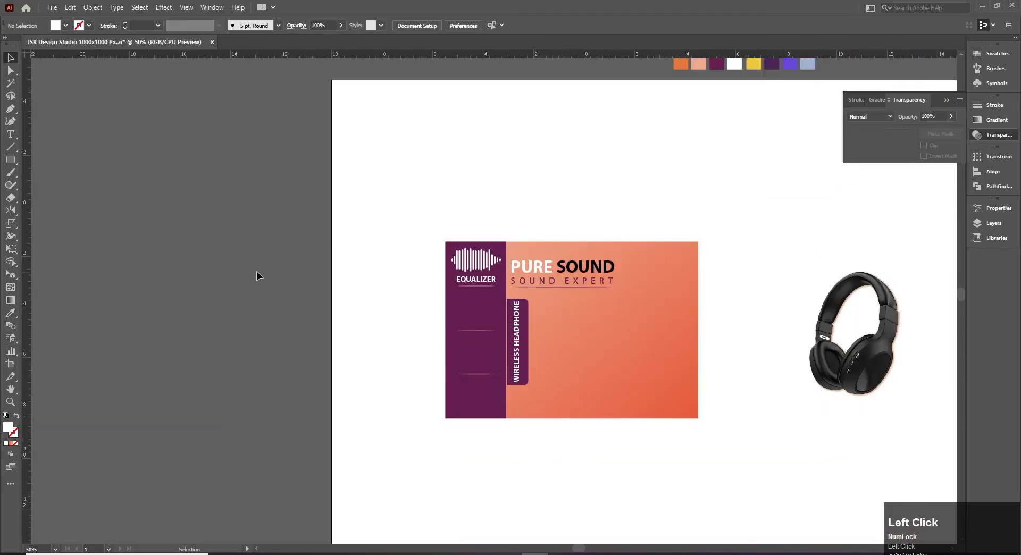
{"action": "key", "text": "ctrl+v"}
{"action": "left_click_drag", "start_coordinate": [467, 330], "coordinate": [228, 311]}
{"action": "scroll", "coordinate": [326, 315], "scroll_direction": "left", "scroll_amount": 2}
{"action": "left_click_drag", "start_coordinate": [326, 315], "coordinate": [279, 303]}
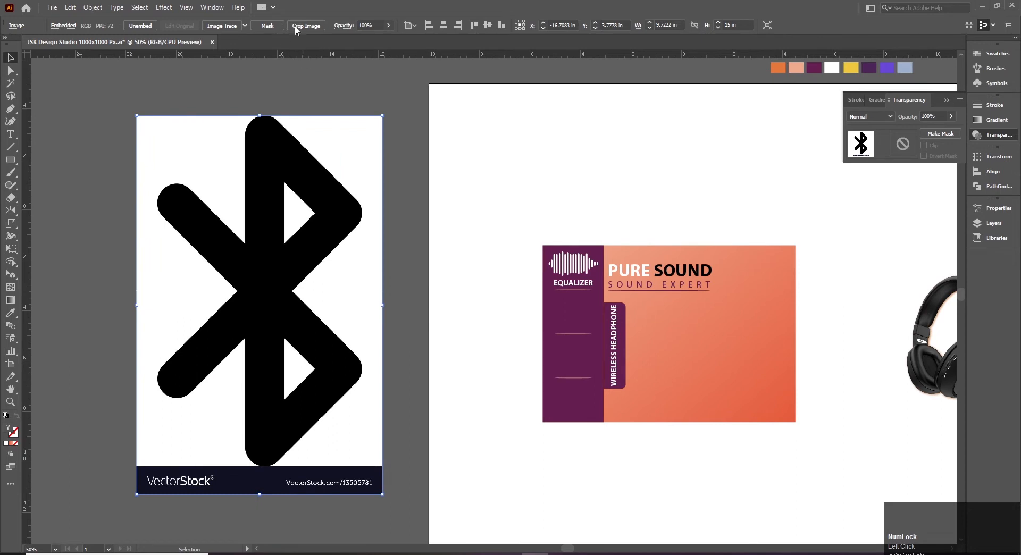
- Image-trace the pasted Bluetooth picture with the default preset and expand the tracing into paths
{"action": "left_click", "coordinate": [225, 27]}
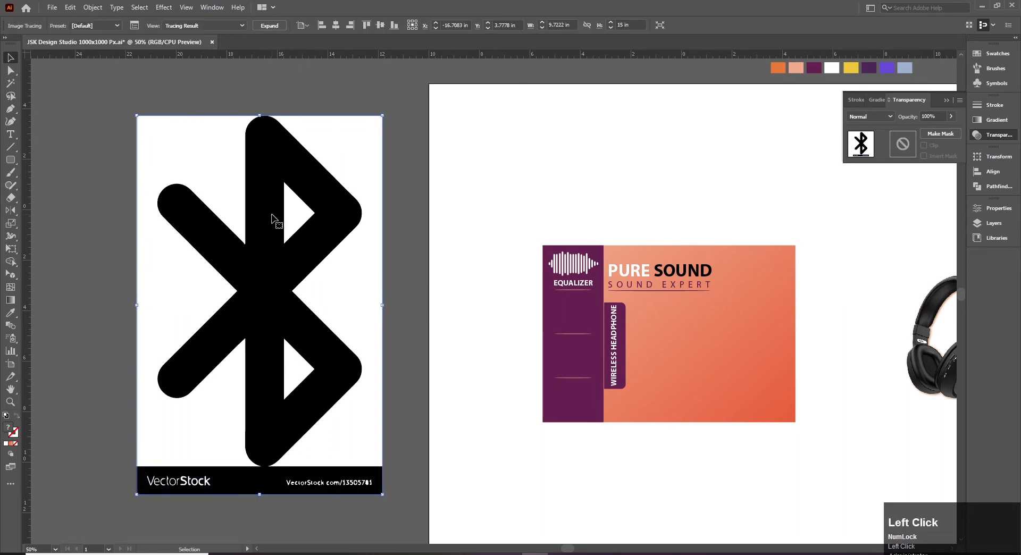
{"action": "left_click", "coordinate": [397, 343]}
{"action": "left_click", "coordinate": [279, 26]}
{"action": "left_click", "coordinate": [291, 80]}
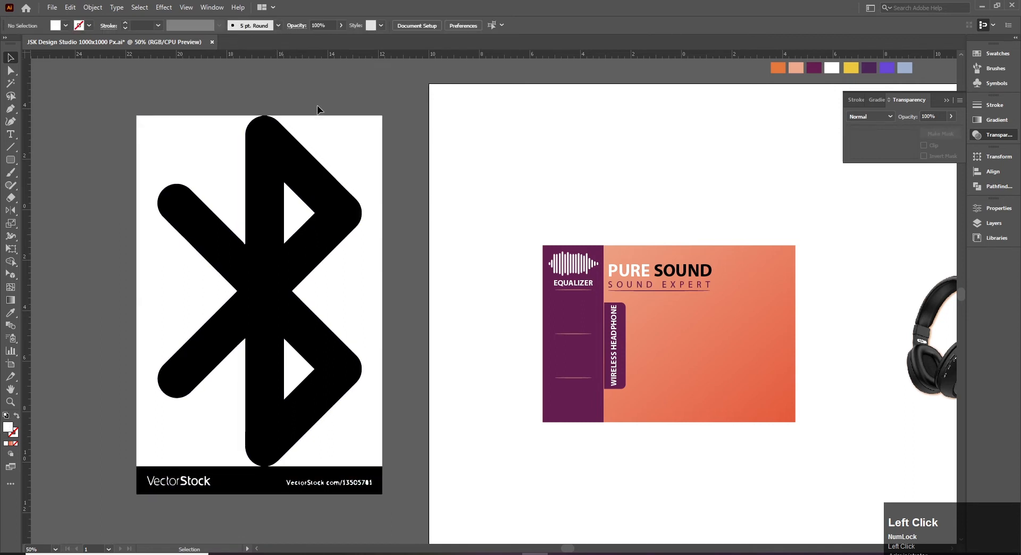
- Ungroup the expanded tracing and delete the white background shapes on both sides of the Bluetooth symbol
{"action": "left_click", "coordinate": [355, 139]}
{"action": "right_click", "coordinate": [338, 155]}
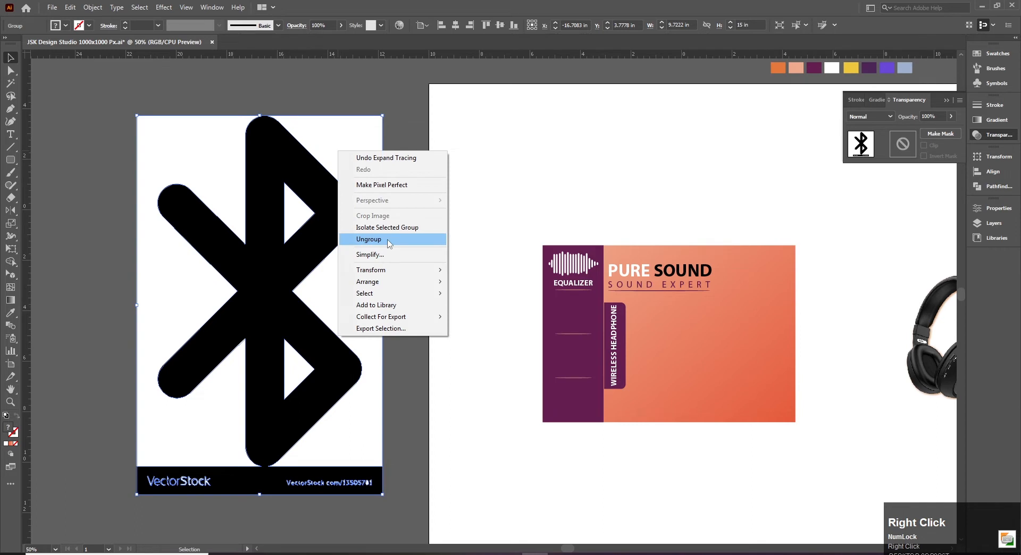
{"action": "left_click", "coordinate": [369, 239]}
{"action": "left_click", "coordinate": [416, 187]}
{"action": "left_click", "coordinate": [356, 159]}
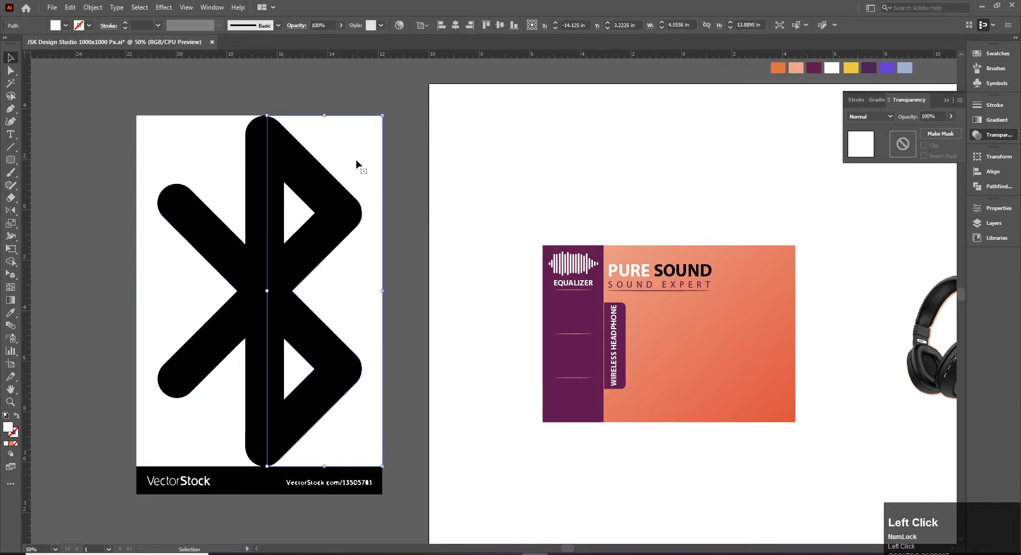
{"action": "key", "text": "Delete"}
{"action": "left_click", "coordinate": [207, 155]}
{"action": "key", "text": "Delete"}
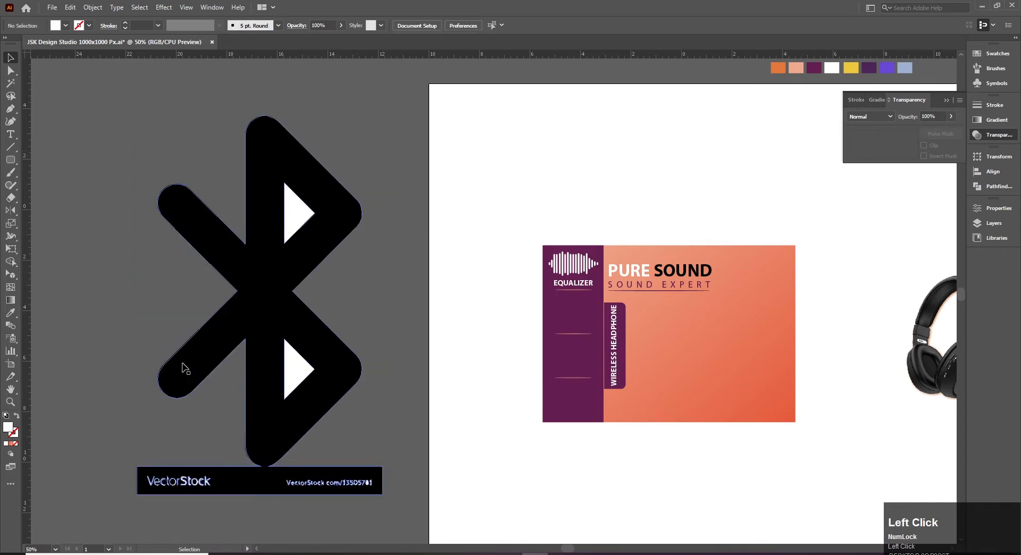
- Remove the black VectorStock banner under the Bluetooth symbol by deleting its corner anchor points together with its lettering
{"action": "left_click", "coordinate": [330, 394], "text": "ctrl"}
{"action": "left_click", "coordinate": [337, 392], "text": "ctrl"}
{"action": "left_click_drag", "start_coordinate": [408, 343], "coordinate": [238, 344]}
{"action": "left_click", "coordinate": [435, 335], "text": "ctrl"}
{"action": "left_click_drag", "start_coordinate": [499, 281], "coordinate": [458, 306]}
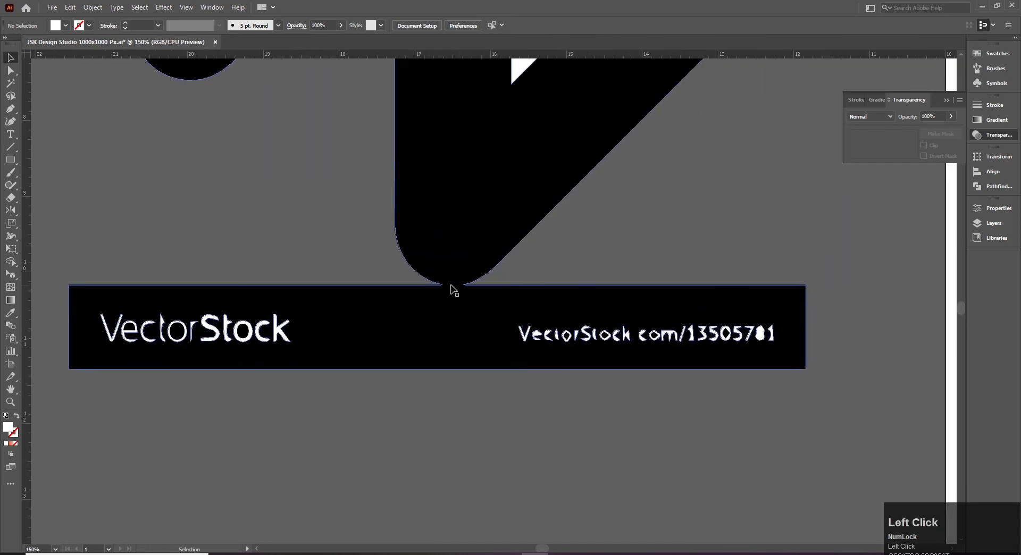
{"action": "left_click_drag", "start_coordinate": [444, 428], "coordinate": [465, 472]}
{"action": "key", "text": "a"}
{"action": "left_click_drag", "start_coordinate": [68, 295], "coordinate": [67, 346]}
{"action": "left_click_drag", "start_coordinate": [328, 423], "coordinate": [328, 423]}
{"action": "key", "text": "Delete"}
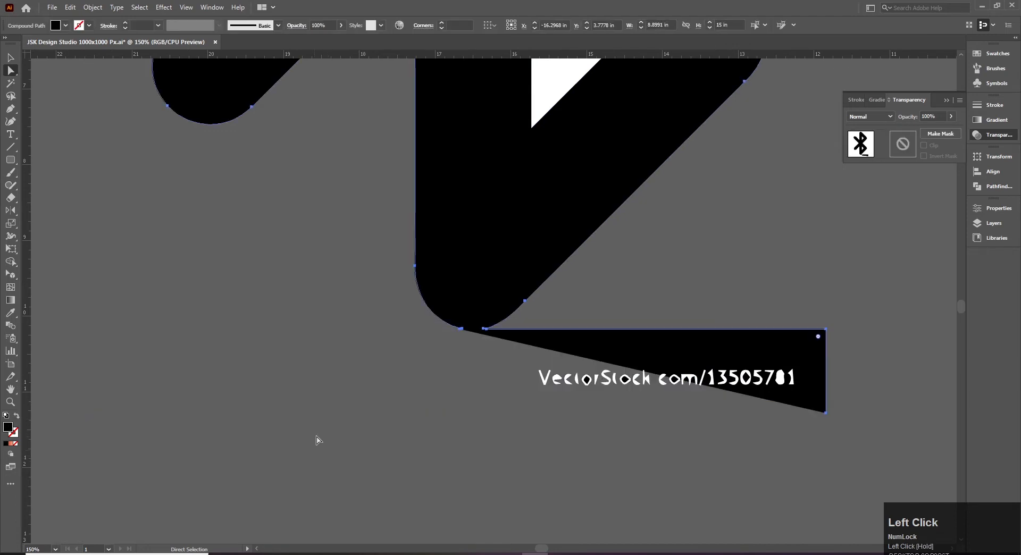
{"action": "left_click_drag", "start_coordinate": [885, 296], "coordinate": [853, 346]}
{"action": "left_click_drag", "start_coordinate": [537, 509], "coordinate": [539, 509]}
{"action": "key", "text": "Delete"}
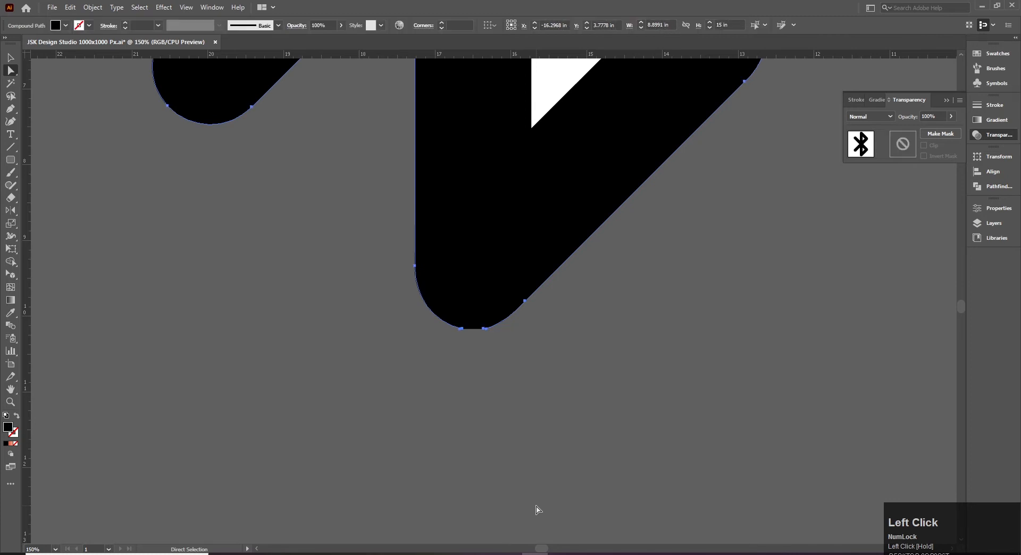
- In outline view, delete the stray leftover anchor points at both open ends of the symbol's lower tip
{"action": "left_click_drag", "start_coordinate": [509, 340], "coordinate": [460, 410]}
{"action": "key", "text": "v"}
{"action": "left_click", "coordinate": [461, 409]}
{"action": "left_click_drag", "start_coordinate": [349, 339], "coordinate": [505, 459]}
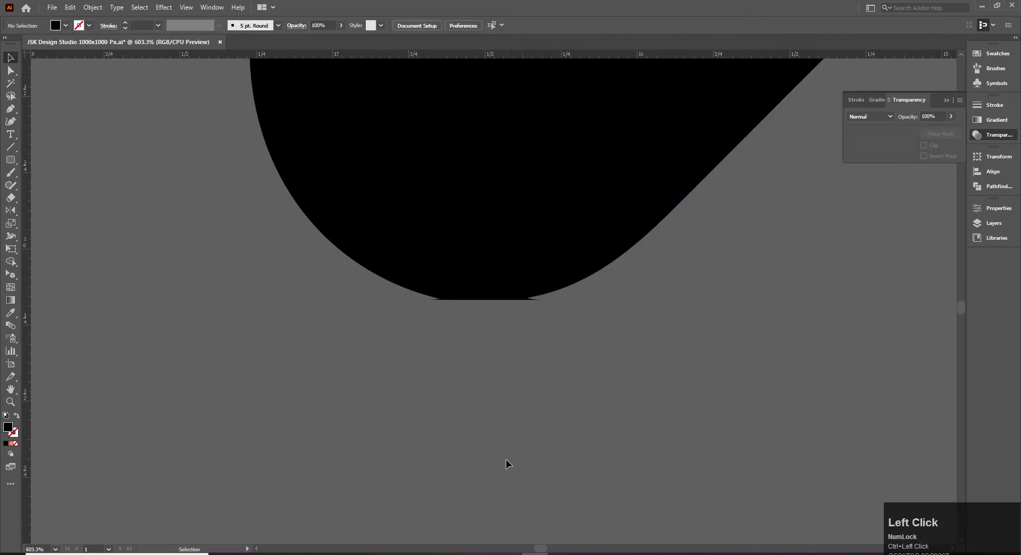
{"action": "key", "text": "ctrl+y"}
{"action": "left_click", "coordinate": [506, 295], "text": "ctrl"}
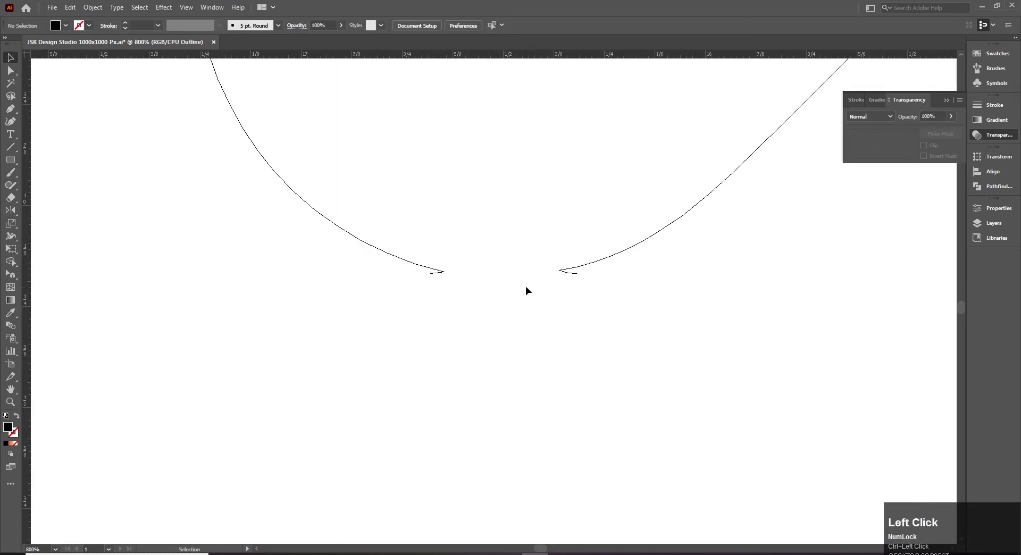
{"action": "left_click", "coordinate": [503, 286], "text": "ctrl"}
{"action": "key", "text": "a"}
{"action": "left_click", "coordinate": [381, 286]}
{"action": "key", "text": "Delete"}
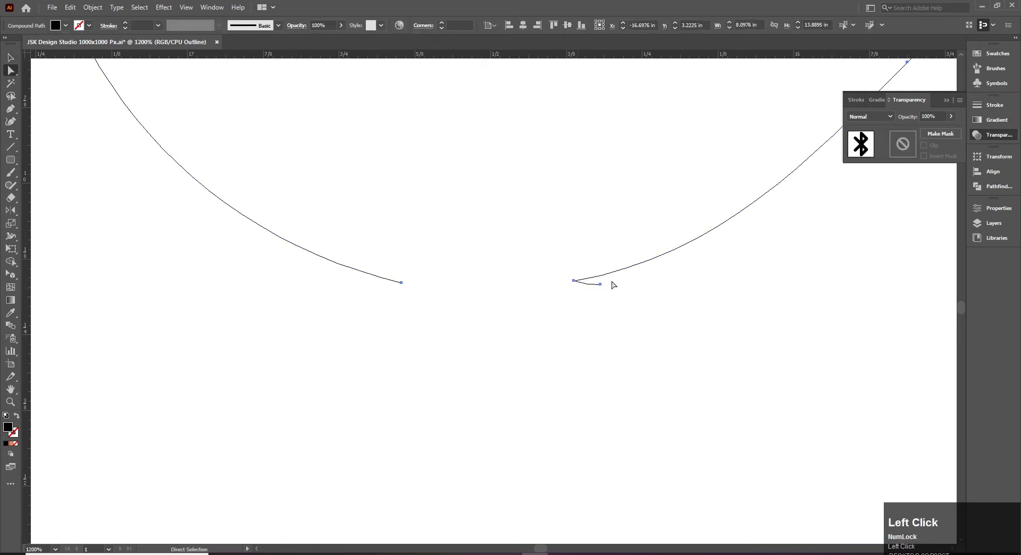
{"action": "left_click", "coordinate": [601, 285]}
{"action": "key", "text": "Delete"}
{"action": "left_click", "coordinate": [603, 295]}
- Join the two open end points at the symbol's lower tip and return to the preview view
{"action": "left_click_drag", "start_coordinate": [386, 262], "coordinate": [579, 301]}
{"action": "right_click", "coordinate": [573, 282]}
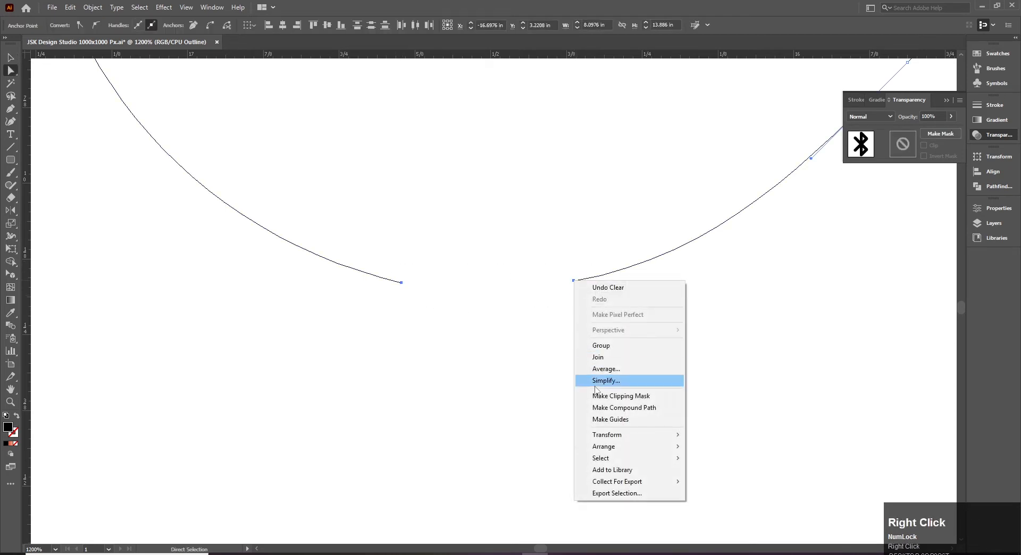
{"action": "left_click", "coordinate": [598, 357]}
{"action": "key", "text": "ctrl+y"}
{"action": "left_click", "coordinate": [513, 319], "text": "ctrl+alt"}
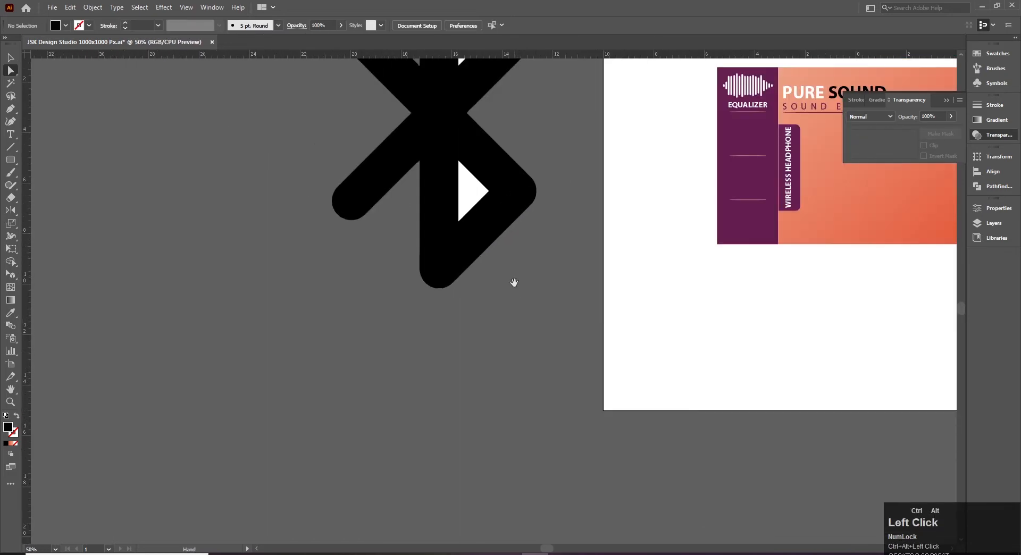
- Delete the two white triangles inside the Bluetooth symbol
{"action": "left_click_drag", "start_coordinate": [514, 283], "coordinate": [474, 388]}
{"action": "left_click_drag", "start_coordinate": [492, 256], "coordinate": [439, 323]}
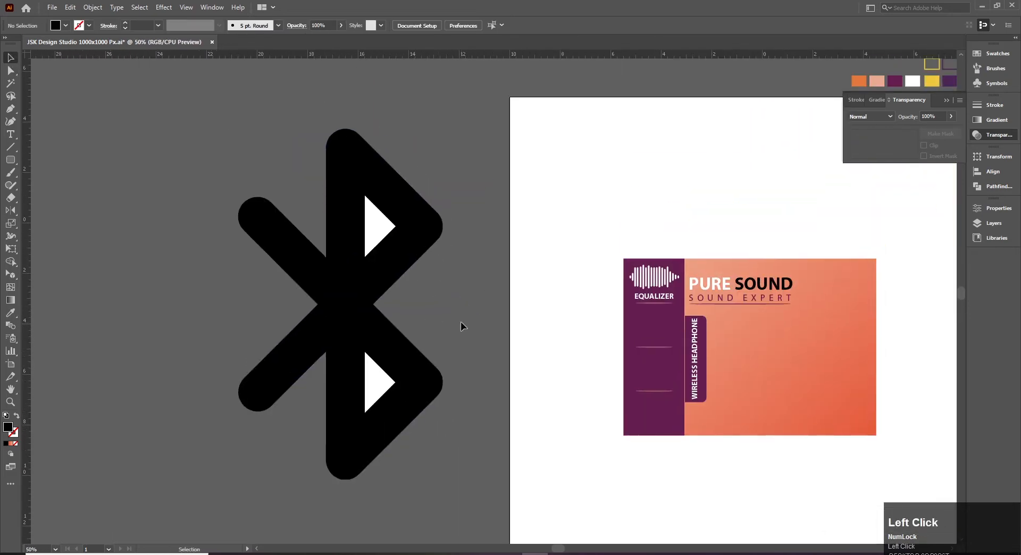
{"action": "left_click", "coordinate": [373, 229]}
{"action": "key", "text": "Delete"}
{"action": "left_click", "coordinate": [371, 380]}
{"action": "key", "text": "Delete"}
{"action": "left_click_drag", "start_coordinate": [468, 329], "coordinate": [396, 335]}
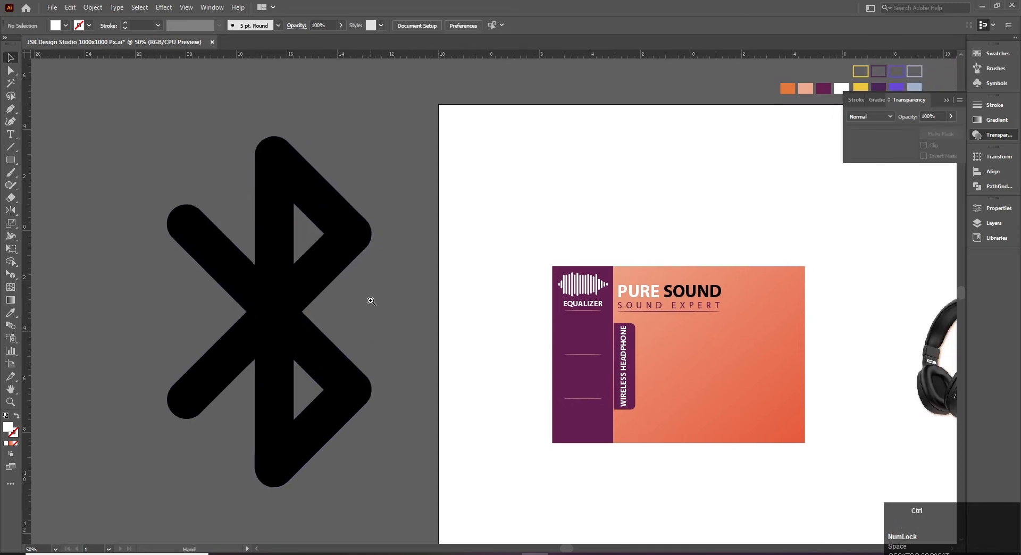
- Scale the Bluetooth symbol down and place it on the plum strip between the first and second dividers
{"action": "left_click", "coordinate": [371, 301]}
{"action": "left_click_drag", "start_coordinate": [349, 292], "coordinate": [277, 294]}
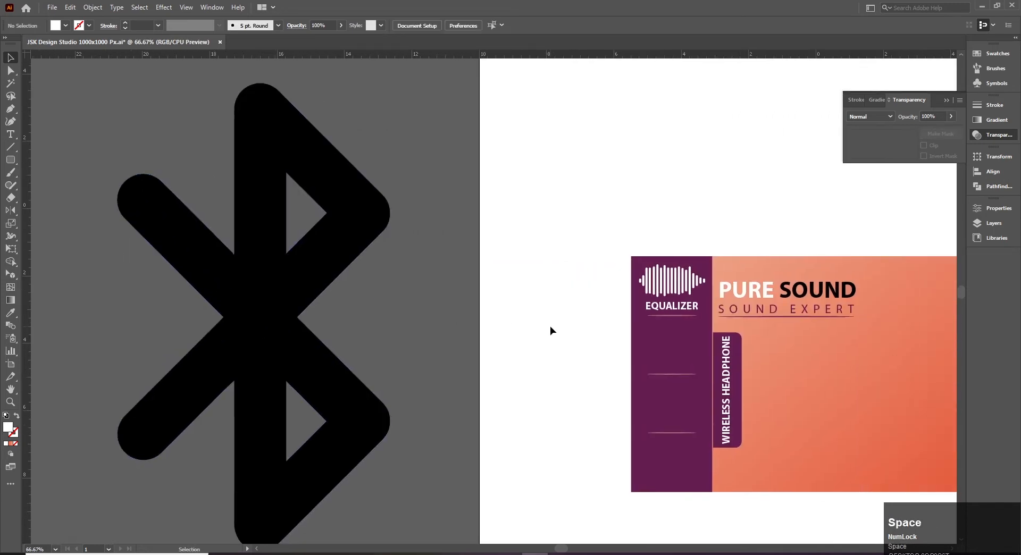
{"action": "left_click", "coordinate": [333, 245]}
{"action": "left_click_drag", "start_coordinate": [391, 84], "coordinate": [314, 293]}
{"action": "left_click_drag", "start_coordinate": [250, 325], "coordinate": [509, 382]}
{"action": "key", "text": "space"}
{"action": "scroll", "coordinate": [625, 352], "scroll_direction": "up", "scroll_amount": 2}
{"action": "key", "text": "v"}
{"action": "left_click_drag", "start_coordinate": [429, 284], "coordinate": [416, 301]}
{"action": "left_click", "coordinate": [269, 322]}
{"action": "scroll", "coordinate": [399, 361], "scroll_direction": "up", "scroll_amount": 1}
- Recolor the Bluetooth symbol white by sampling the blank canvas, and deselect it
{"action": "left_click", "coordinate": [400, 362]}
{"action": "key", "text": "i"}
{"action": "left_click", "coordinate": [237, 361]}
{"action": "key", "text": "v"}
{"action": "left_click", "coordinate": [455, 342], "text": "ctrl"}
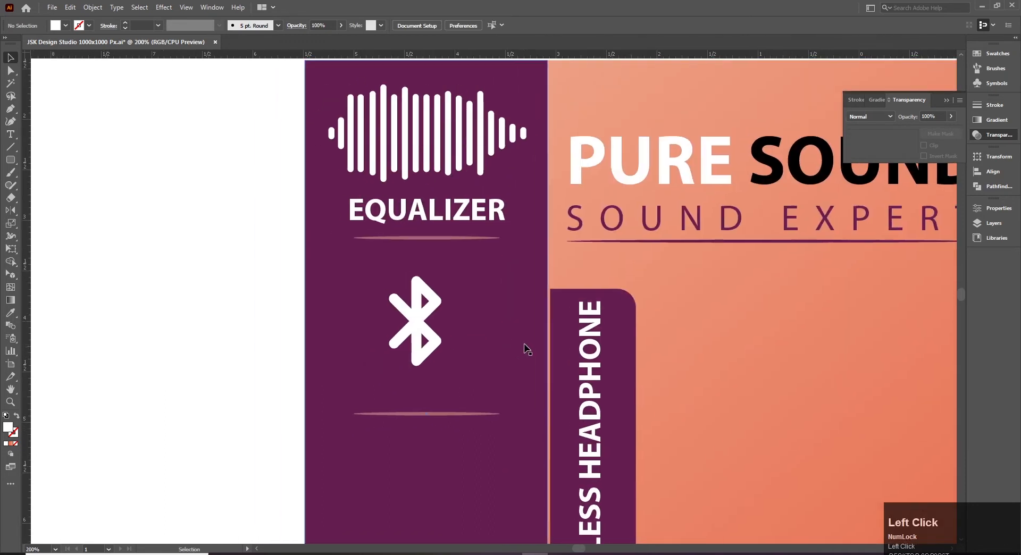
- Draw a circle about 1.29 in across on the blank canvas beside the plum strip
{"action": "key", "text": "l"}
{"action": "key", "text": "l"}
{"action": "mouse_move", "coordinate": [134, 224]}
{"action": "left_mouse_down"}
{"action": "mouse_move", "coordinate": [214, 332]}
{"action": "mouse_move", "coordinate": [264, 354]}
{"action": "left_mouse_up"}
{"action": "key", "text": "v"}
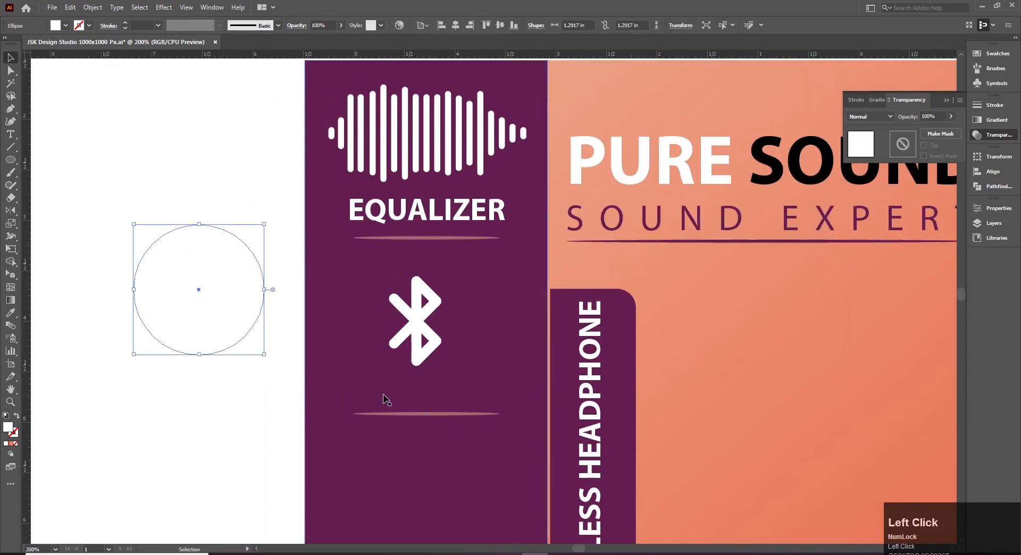
- Fill the circle with the plum color sampled from the strip
{"action": "key", "text": "i"}
{"action": "left_click", "coordinate": [506, 292]}
{"action": "key", "text": "v"}
{"action": "left_click", "coordinate": [235, 437]}
{"action": "scroll", "coordinate": [229, 399], "scroll_direction": "up", "scroll_amount": 2}
- Fill the circle beside the plum strip with the red-orange gradient sampled from the design's background
{"action": "left_click", "coordinate": [229, 399]}
{"action": "key", "text": "i"}
{"action": "left_click", "coordinate": [699, 153]}
{"action": "key", "text": "v"}
{"action": "left_click", "coordinate": [254, 450]}
{"action": "left_click", "coordinate": [219, 383]}
- Make the circle's gradient radial and reverse it so the lighter orange sits at the center
{"action": "left_click", "coordinate": [992, 120]}
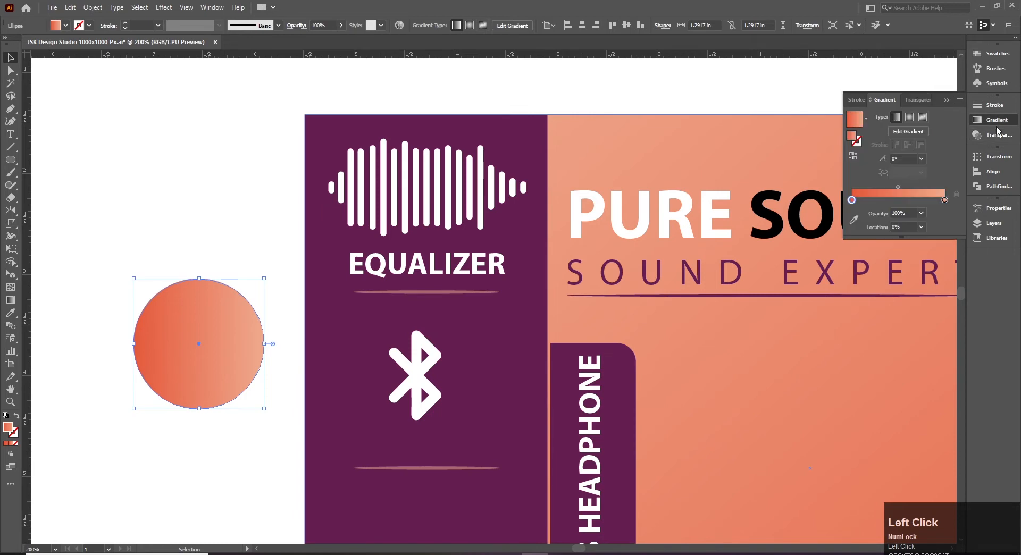
{"action": "left_click", "coordinate": [909, 118]}
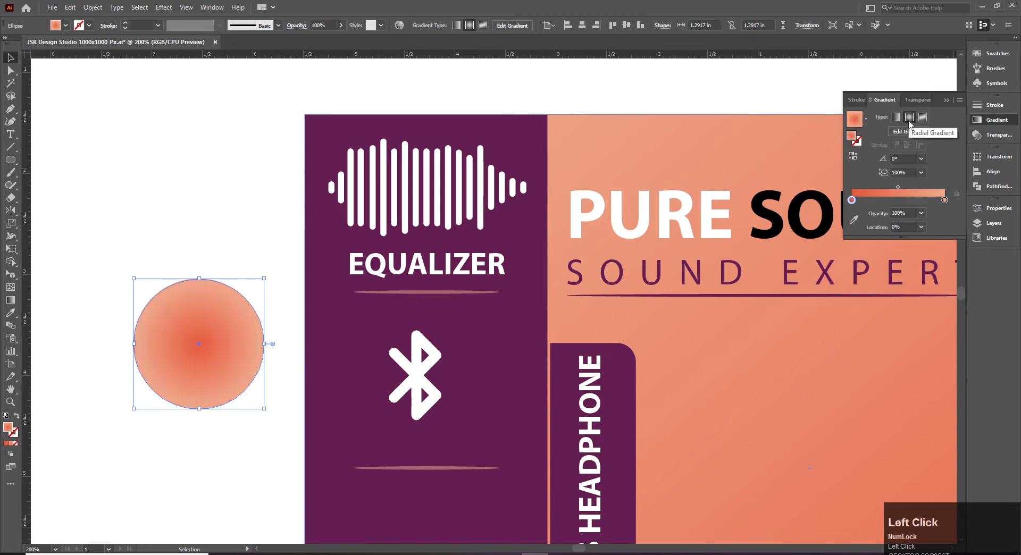
{"action": "left_click", "coordinate": [853, 156]}
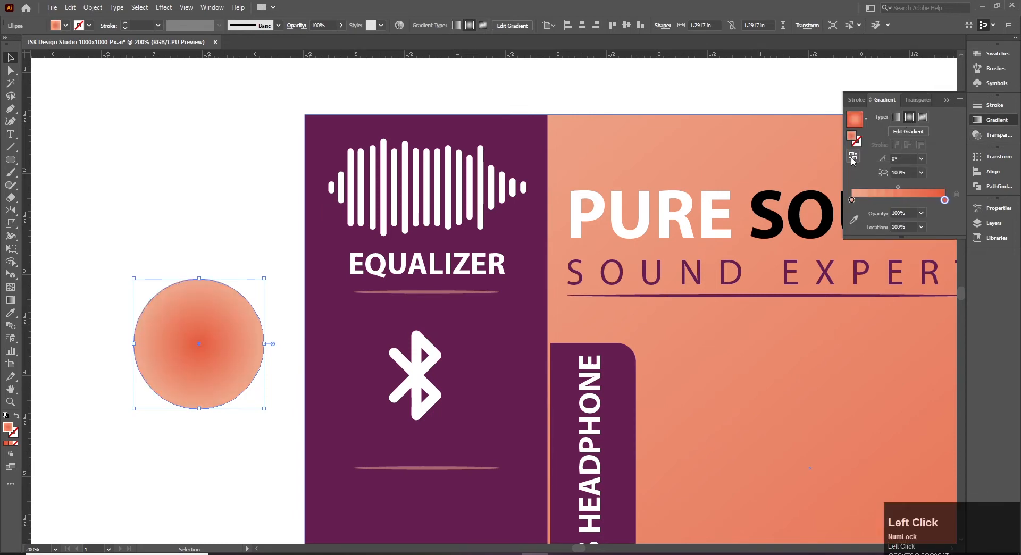
{"action": "scroll", "coordinate": [216, 200], "scroll_direction": "down", "scroll_amount": 1}
- Move the gradient circle to the plum strip's edge and bring the Bluetooth symbol to the front
{"action": "left_click_drag", "start_coordinate": [226, 353], "coordinate": [319, 378]}
{"action": "left_click", "coordinate": [421, 367]}
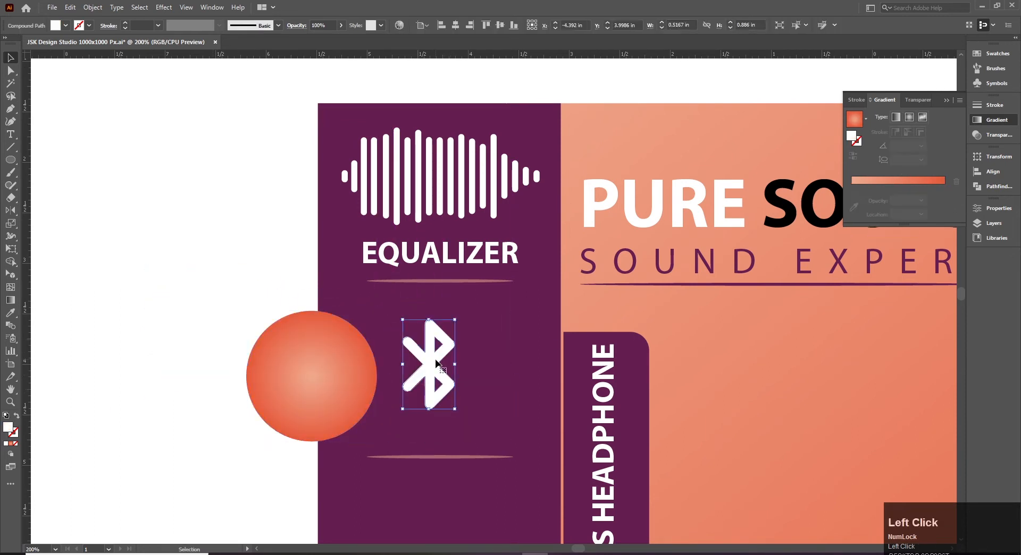
{"action": "right_click", "coordinate": [435, 360]}
{"action": "left_click", "coordinate": [529, 480]}
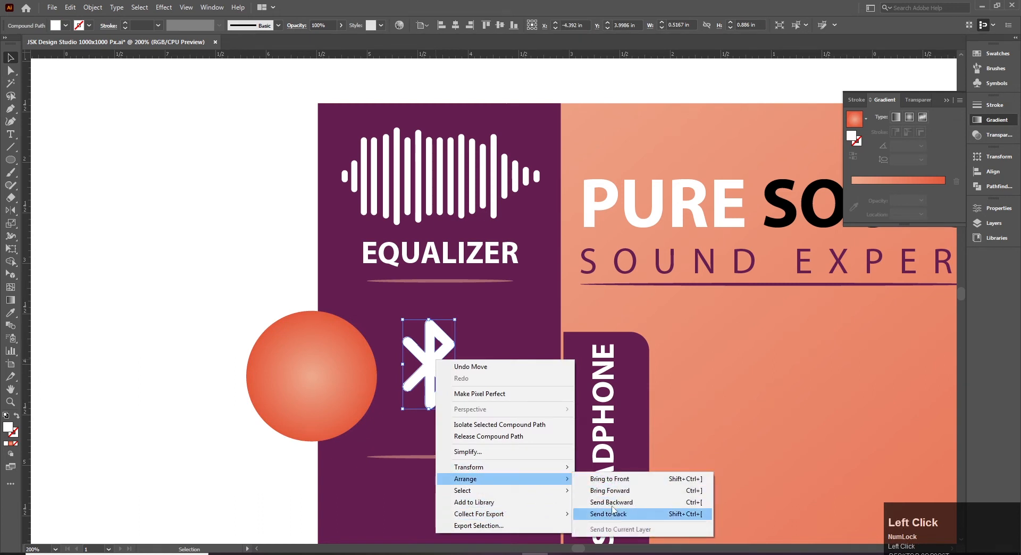
{"action": "left_click", "coordinate": [617, 479]}
- Place the gradient circle between the first and second dividers and move the Bluetooth symbol onto it
{"action": "left_click", "coordinate": [225, 431]}
{"action": "left_click_drag", "start_coordinate": [317, 372], "coordinate": [447, 368]}
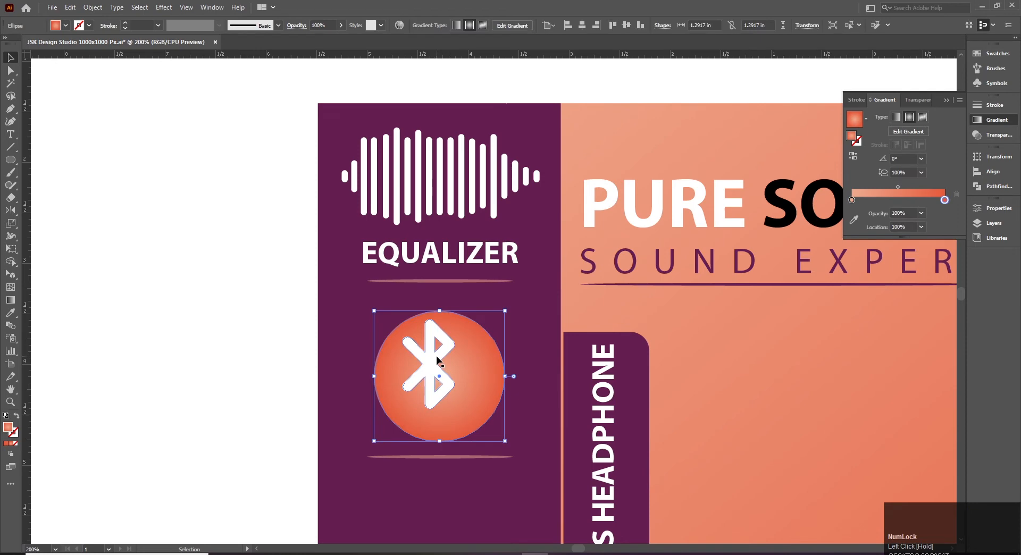
{"action": "left_click", "coordinate": [435, 365]}
{"action": "left_click", "coordinate": [261, 372]}
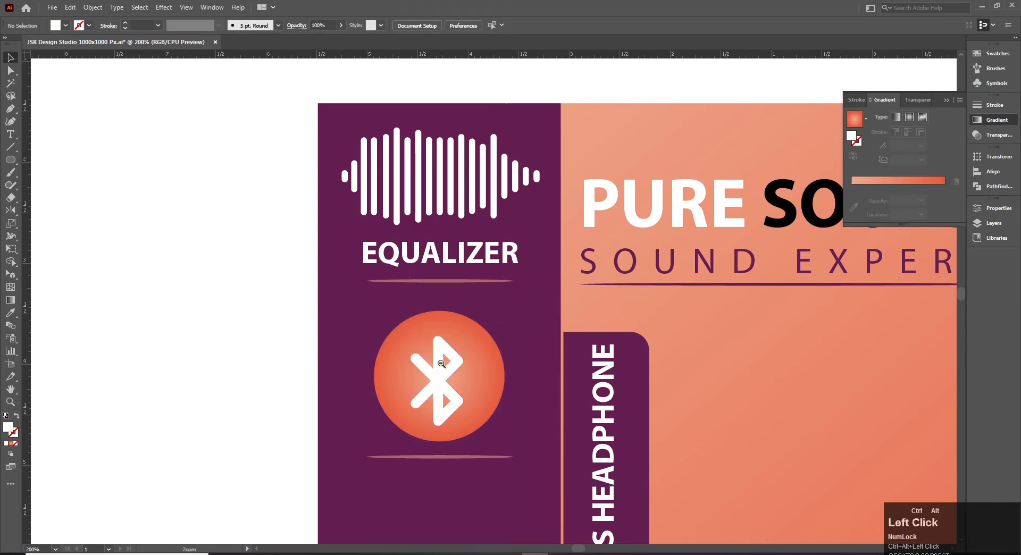
- Center the Bluetooth symbol and circle on each other horizontally and vertically, and nudge them slightly up between the dividers
{"action": "key", "text": "ctrl+minus"}
{"action": "left_click", "coordinate": [223, 335]}
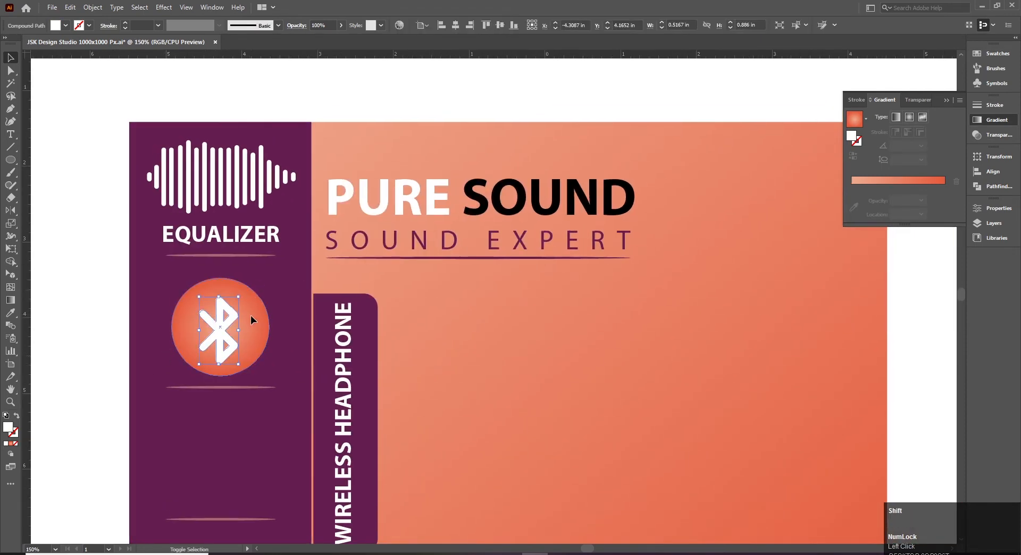
{"action": "left_click", "coordinate": [251, 315], "text": "shift"}
{"action": "left_click", "coordinate": [455, 25]}
{"action": "left_click", "coordinate": [500, 25]}
{"action": "key", "text": "Up"}
{"action": "key", "text": "Up"}
{"action": "key", "text": "Up"}
{"action": "key", "text": "Up"}
{"action": "key", "text": "Up"}
{"action": "key", "text": "Up"}
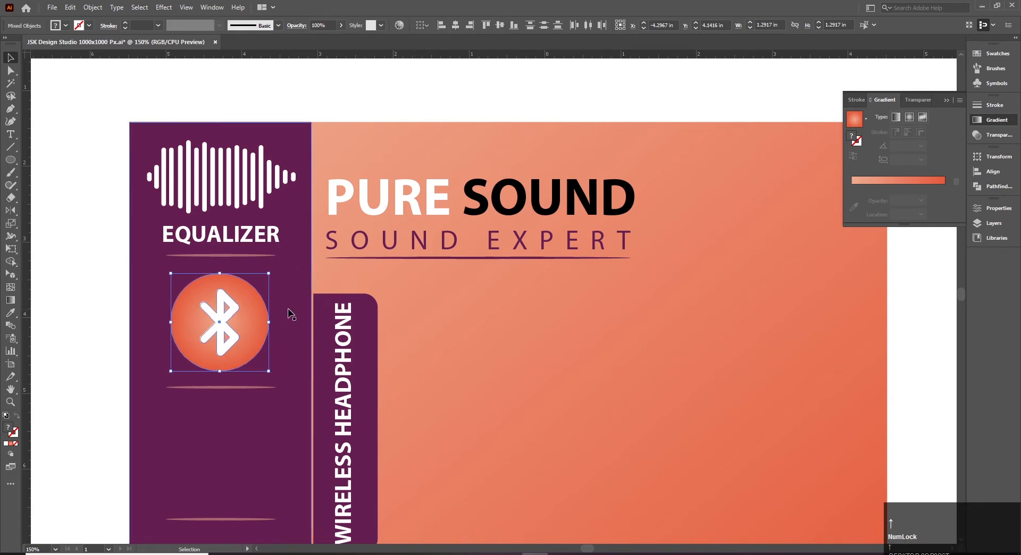
- Try to duplicate the Bluetooth badge into the two lower sections of the plum strip, and deselect
{"action": "key", "text": "space"}
{"action": "left_click", "coordinate": [453, 321], "text": "ctrl+alt"}
{"action": "left_click_drag", "start_coordinate": [452, 322], "coordinate": [454, 265]}
{"action": "left_click_drag", "start_coordinate": [348, 237], "coordinate": [260, 322]}
{"action": "key", "text": "ctrl+d"}
{"action": "key", "text": "ctrl+shift+a"}
{"action": "key", "text": "space"}
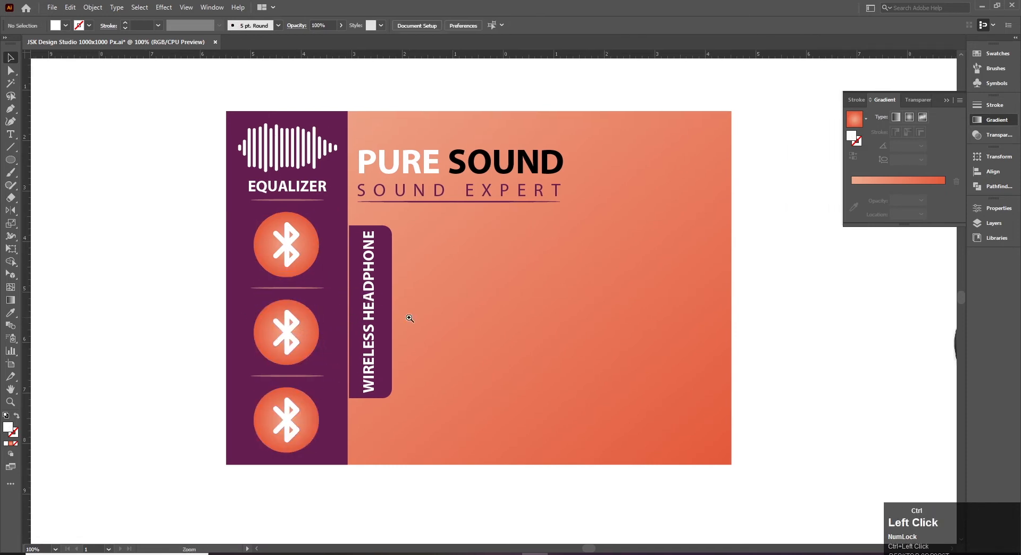
- Undo the two lower copies of the Bluetooth badge on the plum strip
{"action": "left_click", "coordinate": [409, 317], "text": "ctrl"}
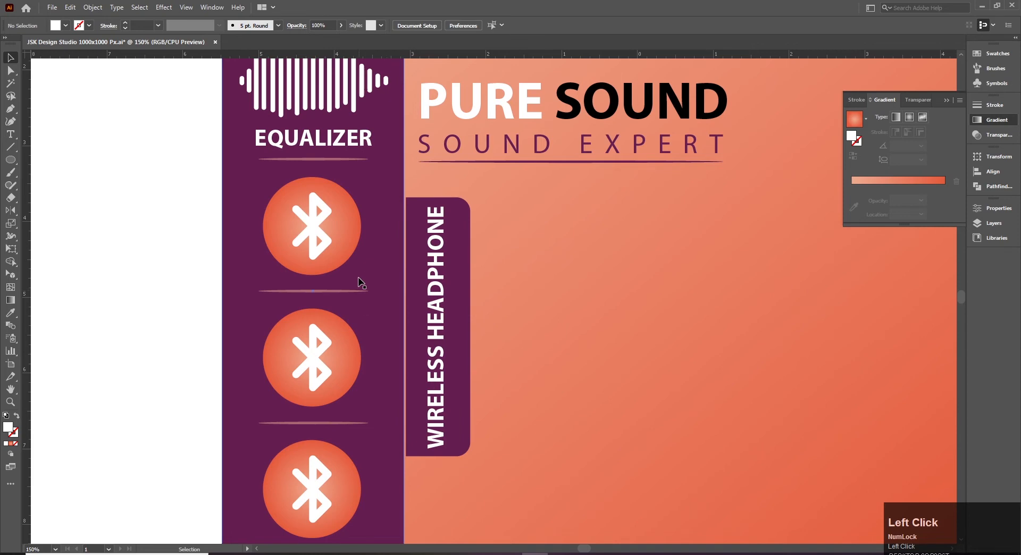
{"action": "left_click", "coordinate": [409, 241], "text": "ctrl+alt"}
{"action": "left_click_drag", "start_coordinate": [417, 258], "coordinate": [335, 249]}
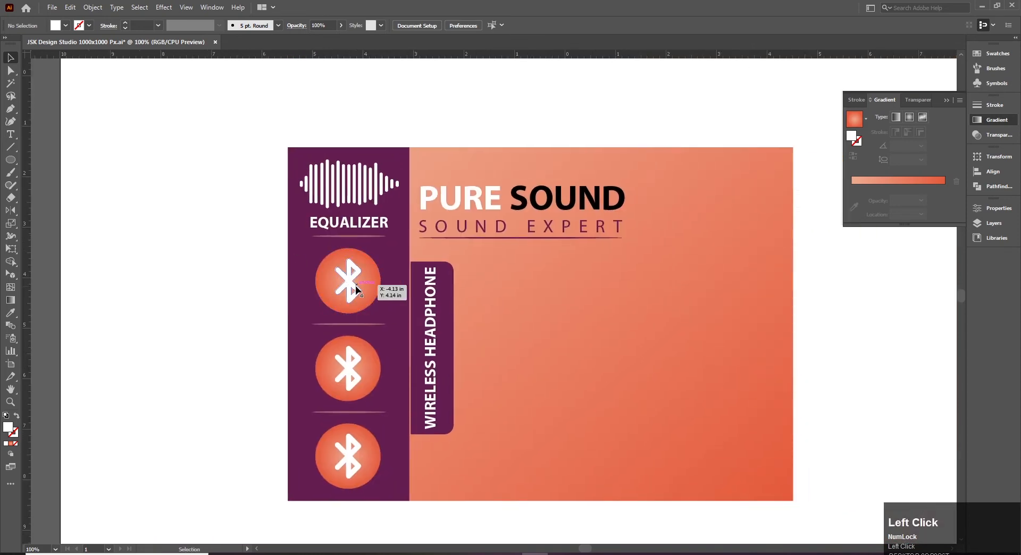
{"action": "left_click", "coordinate": [352, 372]}
{"action": "key", "text": "Delete"}
{"action": "key", "text": "ctrl+z"}
{"action": "key", "text": "ctrl+z"}
- Scale the Bluetooth symbol and its circle together to about 0.98 in and move them up toward the first divider
{"action": "key", "text": "v"}
{"action": "left_click", "coordinate": [409, 319], "text": "ctrl"}
{"action": "left_click", "coordinate": [407, 242]}
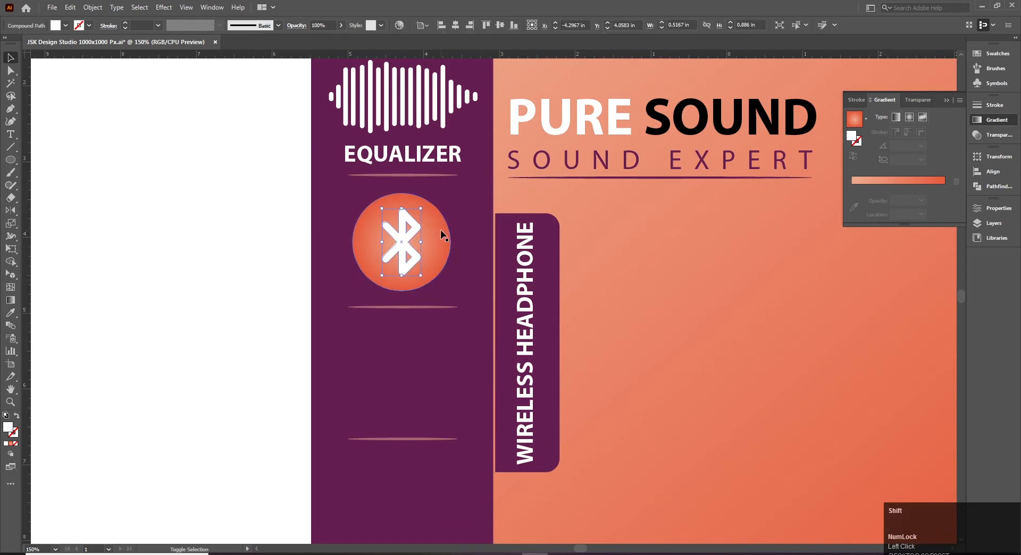
{"action": "left_click", "coordinate": [440, 229], "text": "ctrl"}
{"action": "left_click_drag", "start_coordinate": [502, 237], "coordinate": [449, 281]}
{"action": "left_click_drag", "start_coordinate": [427, 317], "coordinate": [425, 299]}
- Duplicate the EQUALIZER label below the Bluetooth badge, just above the second divider
{"action": "left_click_drag", "start_coordinate": [250, 324], "coordinate": [190, 323]}
{"action": "left_click_drag", "start_coordinate": [380, 228], "coordinate": [379, 404]}
- Change the copied label's text to BLUETOOTH, shift it slightly left beneath the badge, and deselect it
{"action": "key", "text": "t"}
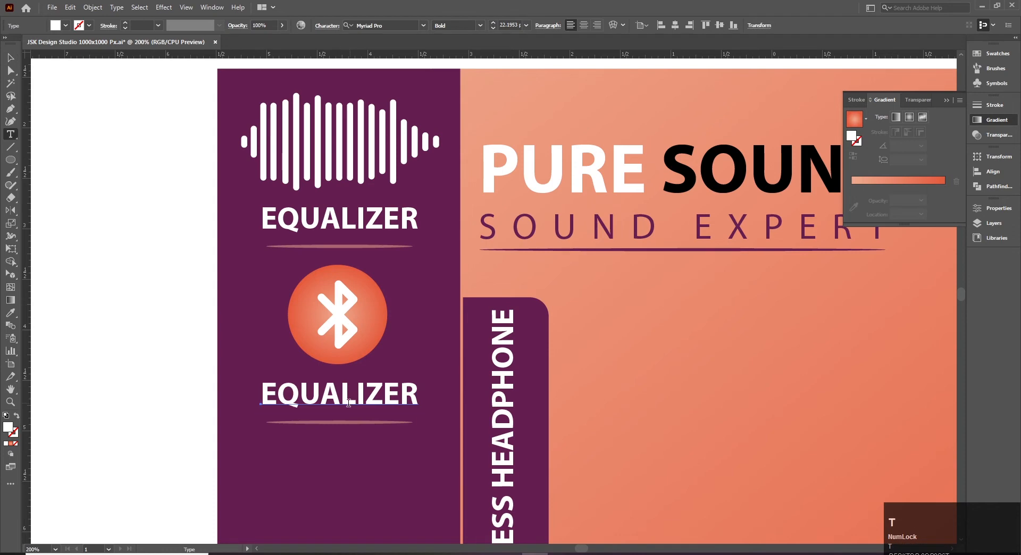
{"action": "left_click", "coordinate": [355, 397]}
{"action": "type", "text": "a"}
{"action": "key", "text": "ctrl+a"}
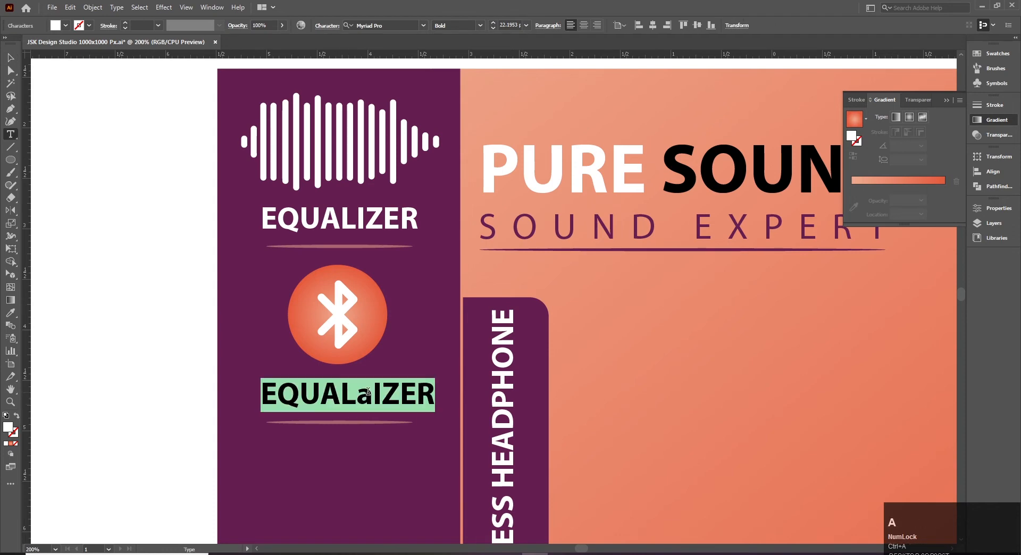
{"action": "type", "text": "Bl"}
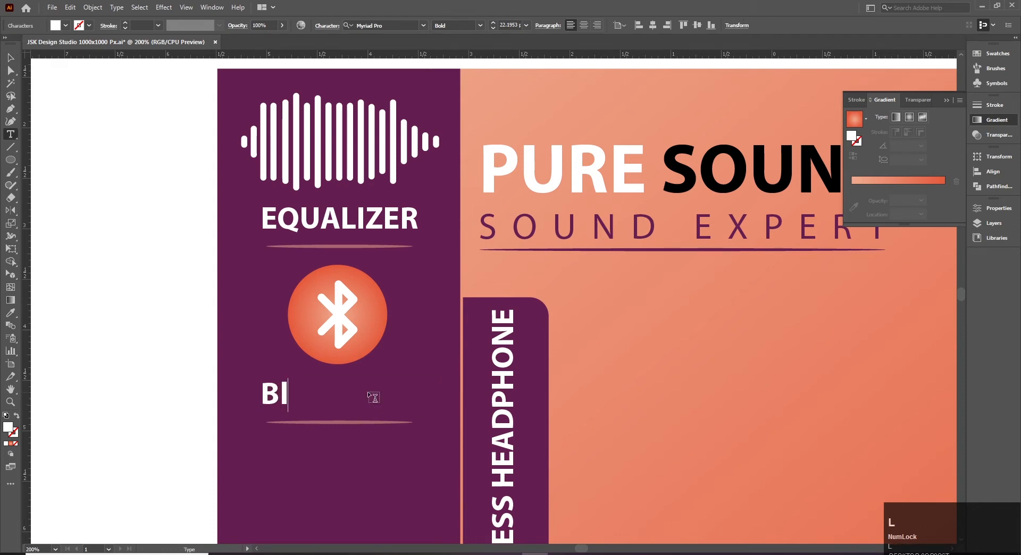
{"action": "key", "text": "BackSpace"}
{"action": "key", "text": "BackSpace"}
{"action": "key", "text": "BackSpace"}
{"action": "key", "text": "Caps_Lock"}
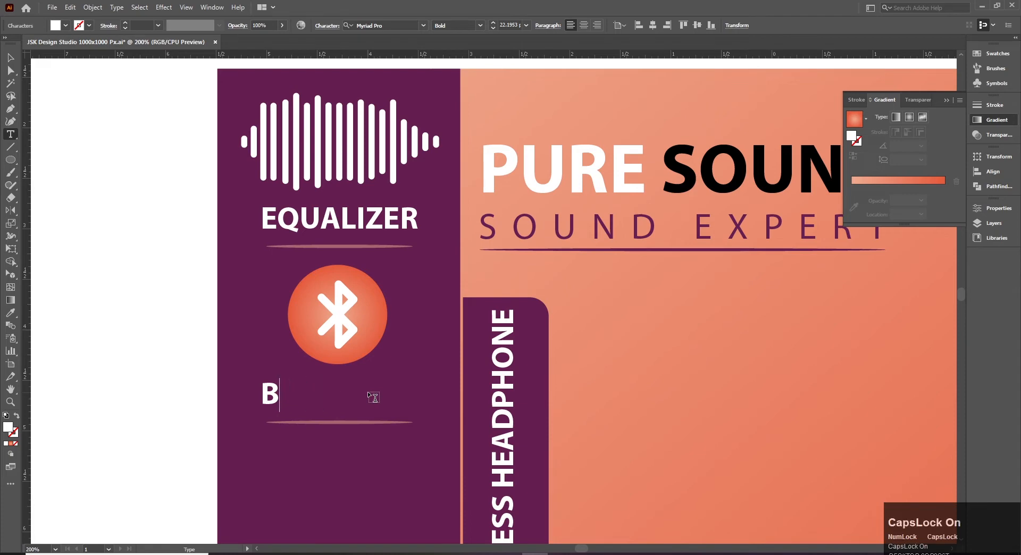
{"action": "type", "text": "BLUETO"}
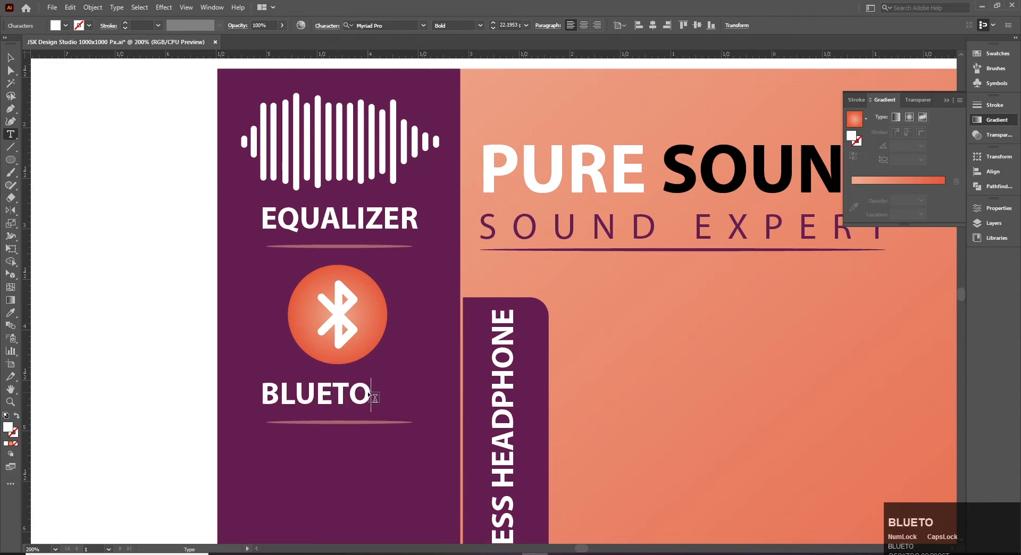
{"action": "type", "text": "OTH"}
{"action": "key", "text": "Escape"}
{"action": "left_click_drag", "start_coordinate": [370, 396], "coordinate": [367, 396]}
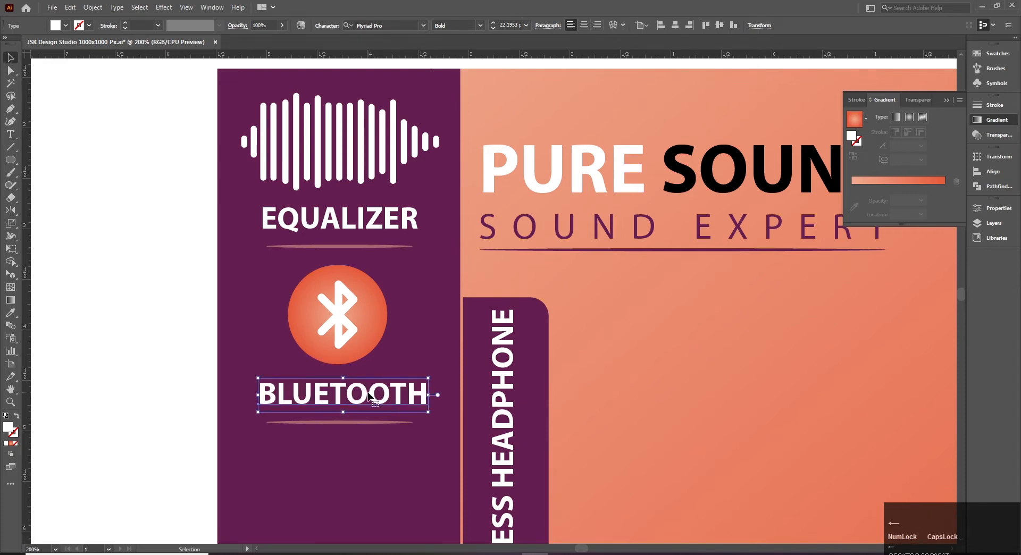
{"action": "left_click", "coordinate": [164, 325]}
- Select the Bluetooth symbol together with its gradient circle
{"action": "left_click", "coordinate": [454, 321], "text": "ctrl+alt"}
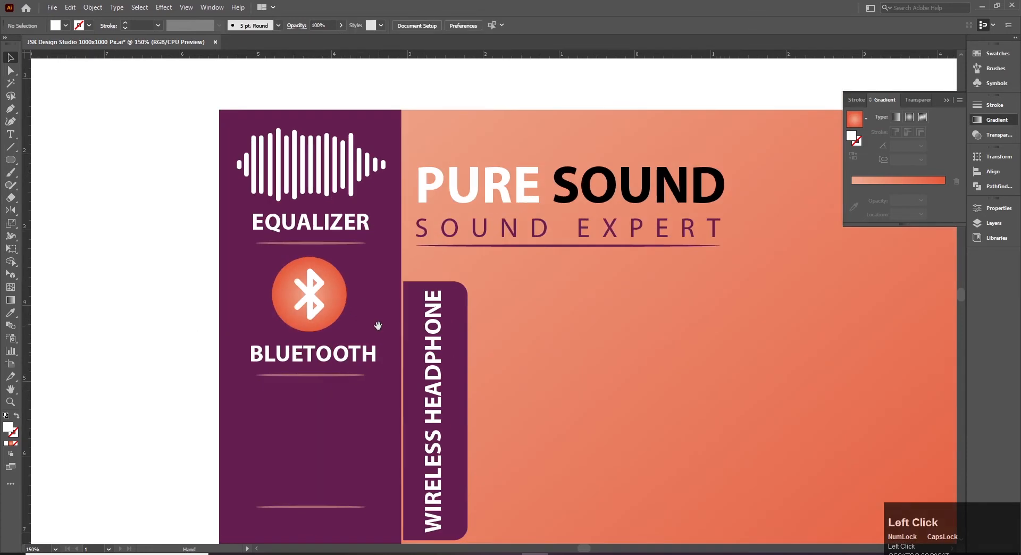
{"action": "left_click_drag", "start_coordinate": [167, 318], "coordinate": [149, 307]}
{"action": "left_click_drag", "start_coordinate": [147, 255], "coordinate": [130, 235]}
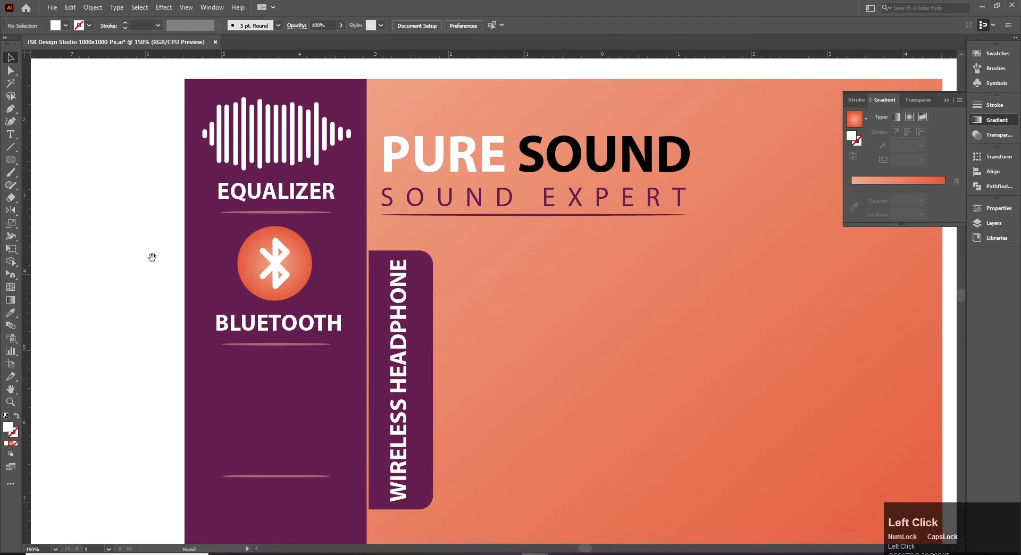
{"action": "left_click", "coordinate": [301, 256]}
{"action": "left_click", "coordinate": [280, 272], "text": "shift"}
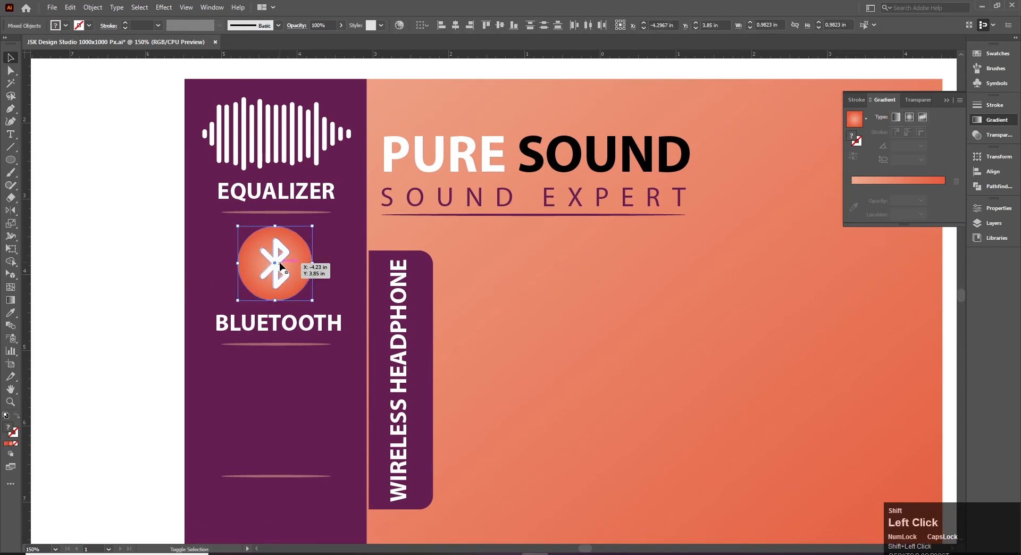
- Duplicate the Bluetooth icon and its BLUETOOTH label twice down the purple sidebar, evenly spaced between the divider lines
{"action": "left_click", "coordinate": [298, 326], "text": "shift"}
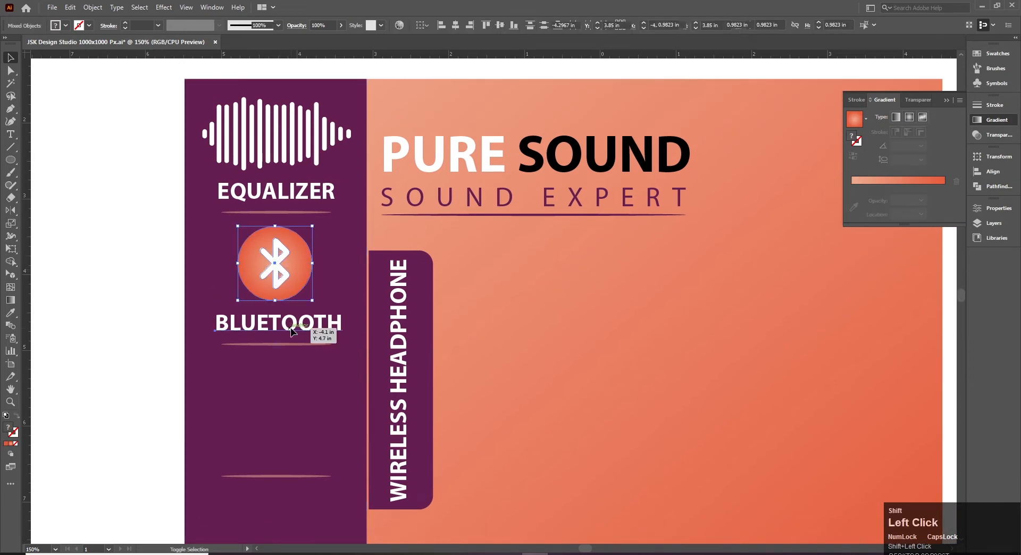
{"action": "scroll", "coordinate": [298, 193], "scroll_direction": "down", "scroll_amount": 2}
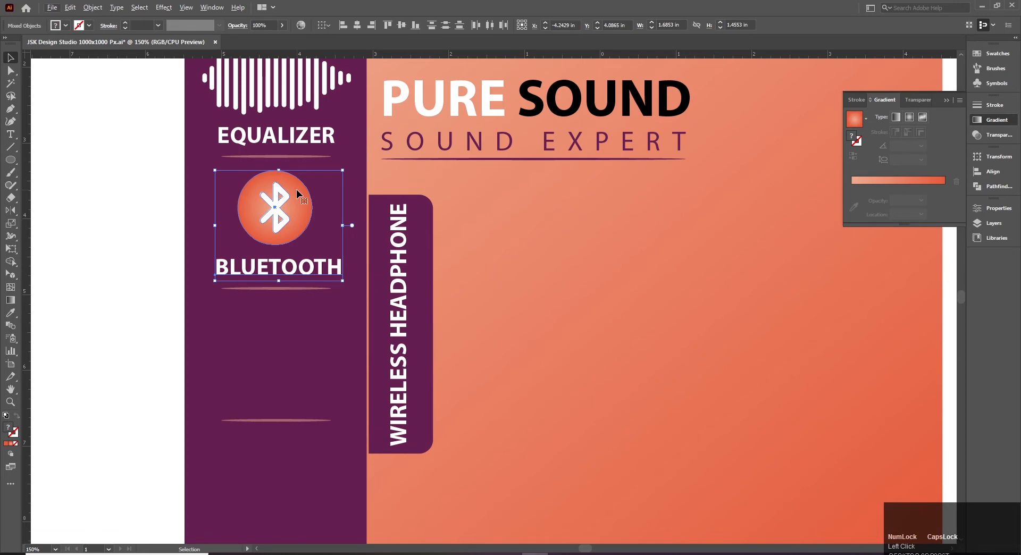
{"action": "left_click_drag", "start_coordinate": [296, 190], "coordinate": [298, 323]}
{"action": "key", "text": "ctrl+d"}
{"action": "key", "text": "ctrl+minus"}
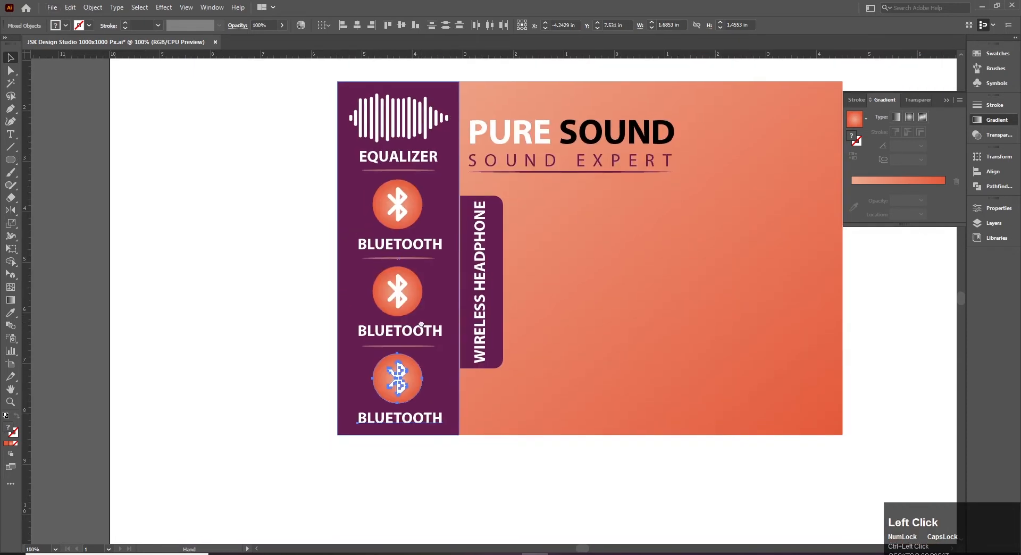
{"action": "left_click_drag", "start_coordinate": [421, 324], "coordinate": [356, 331]}
{"action": "left_click", "coordinate": [208, 326]}
{"action": "left_click_drag", "start_coordinate": [260, 271], "coordinate": [222, 287]}
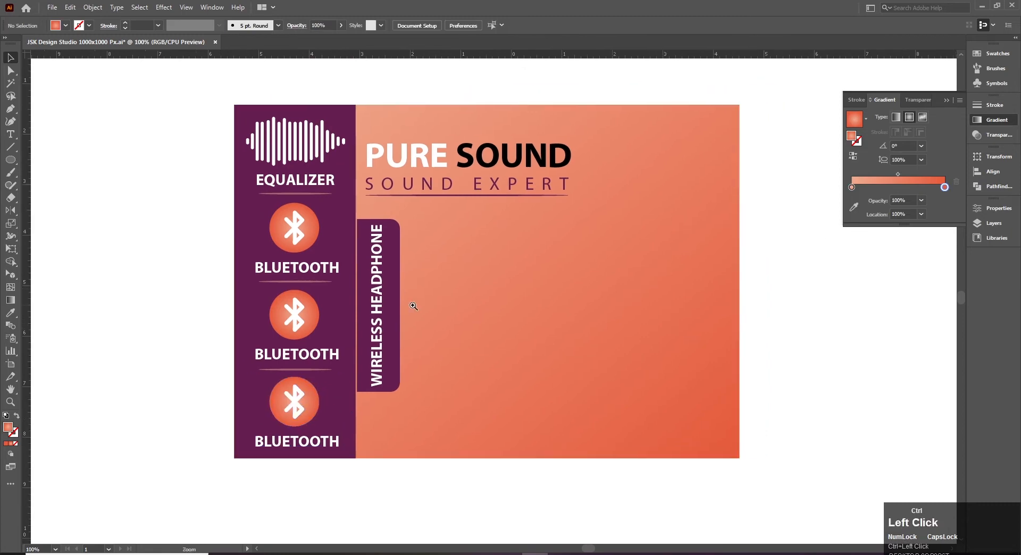
- Replace the label text under the middle Bluetooth icon with "HI-FI SOUND"
{"action": "left_click", "coordinate": [413, 306], "text": "ctrl"}
{"action": "left_click_drag", "start_coordinate": [413, 306], "coordinate": [378, 303]}
{"action": "double_click", "coordinate": [296, 373]}
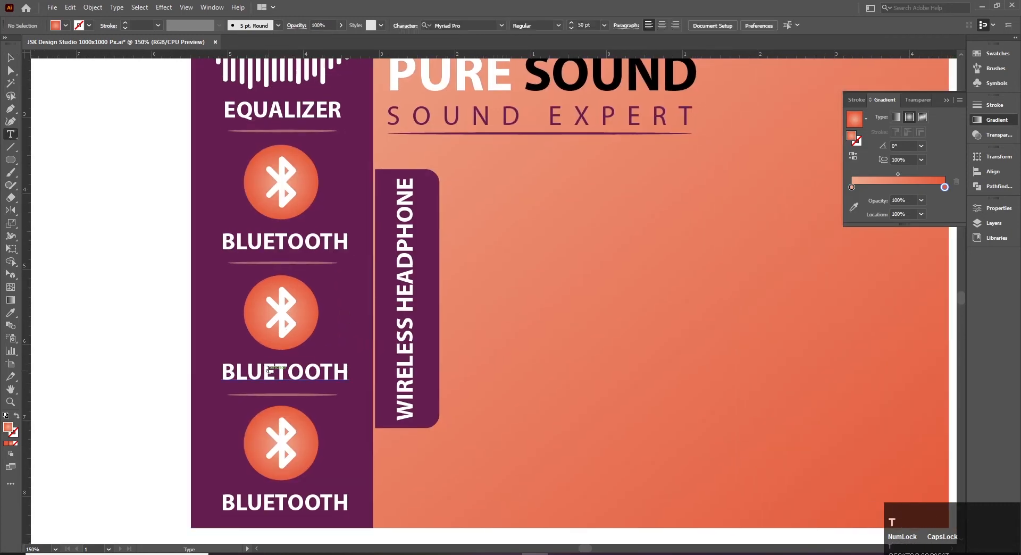
{"action": "key", "text": "ctrl+a"}
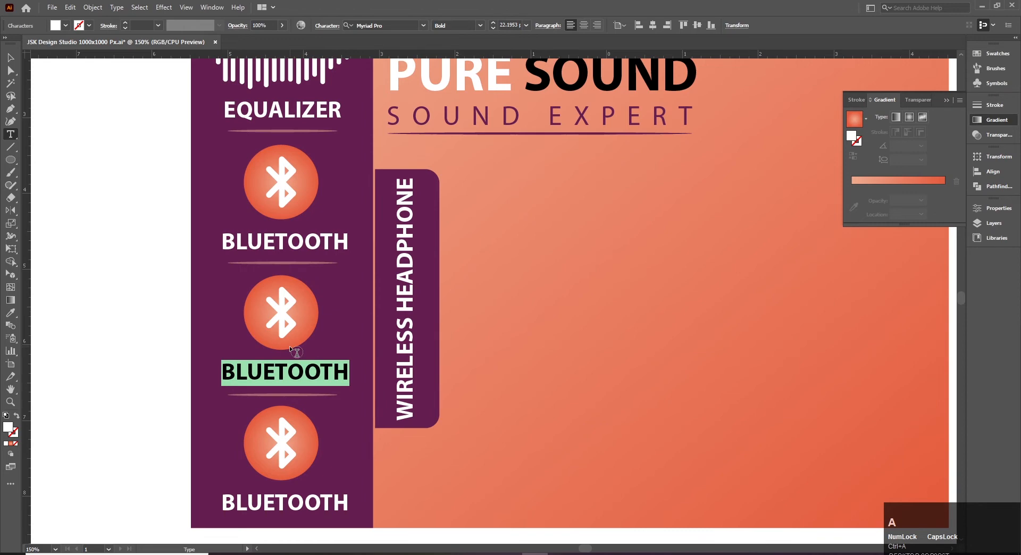
{"action": "type", "text": "HI-"}
{"action": "key", "text": "Caps_Lock"}
{"action": "type", "text": "fi"}
{"action": "key", "text": "BackSpace"}
{"action": "key", "text": "BackSpace"}
{"action": "key", "text": "Caps_Lock"}
{"action": "type", "text": "FI SOUND"}
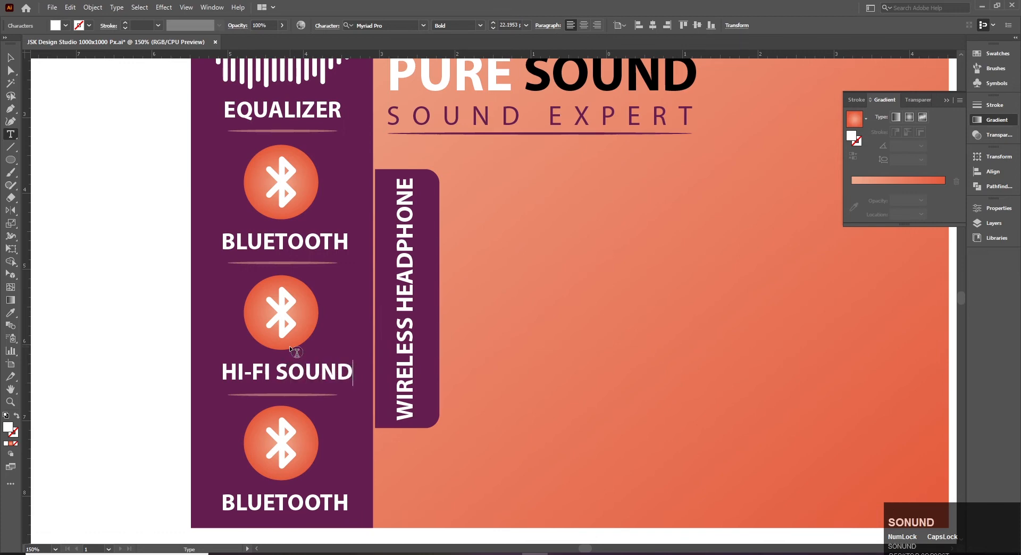
{"action": "key", "text": "Escape"}
- Switch to the Chrome browser and search Google Images for "SPEAKER vector"
{"action": "left_click", "coordinate": [261, 520]}
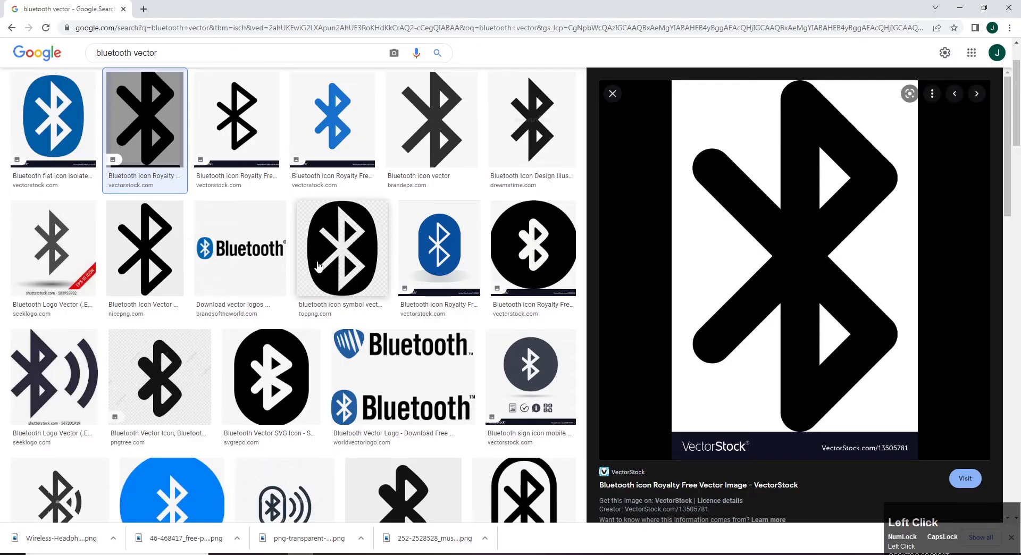
{"action": "left_click_drag", "start_coordinate": [128, 52], "coordinate": [39, 63]}
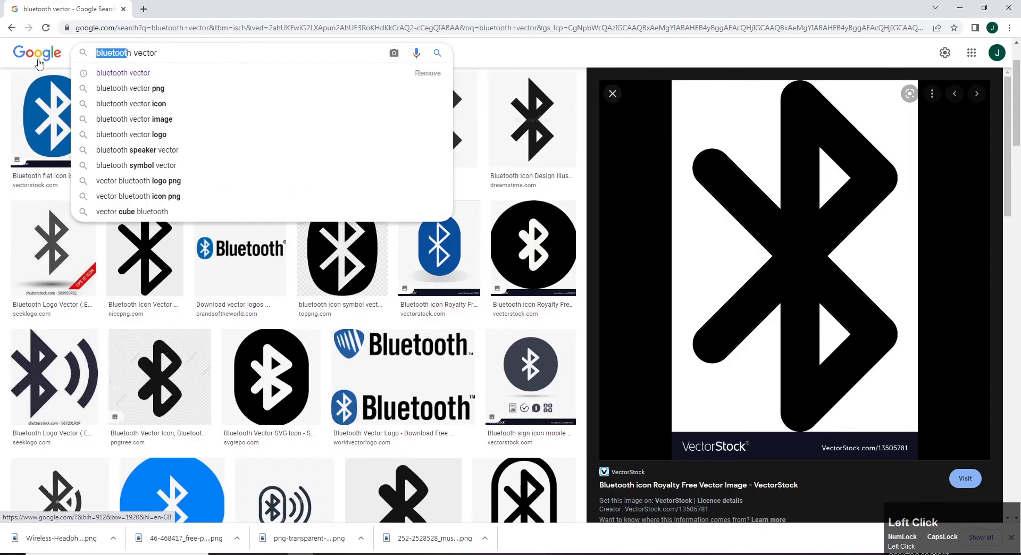
{"action": "key", "text": "Delete"}
{"action": "type", "text": "SPEAKER"}
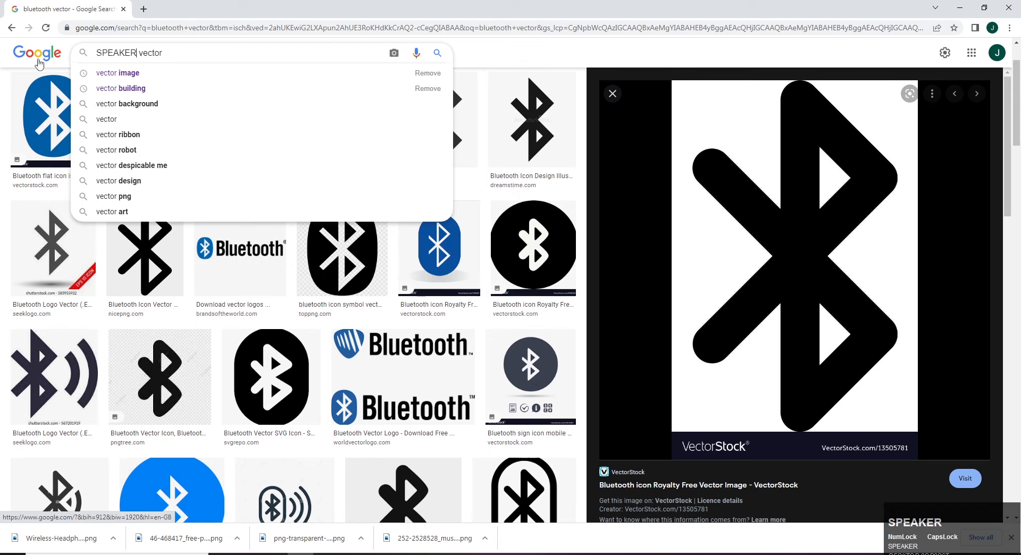
{"action": "key", "text": "Caps_Lock"}
{"action": "key", "text": "Return"}
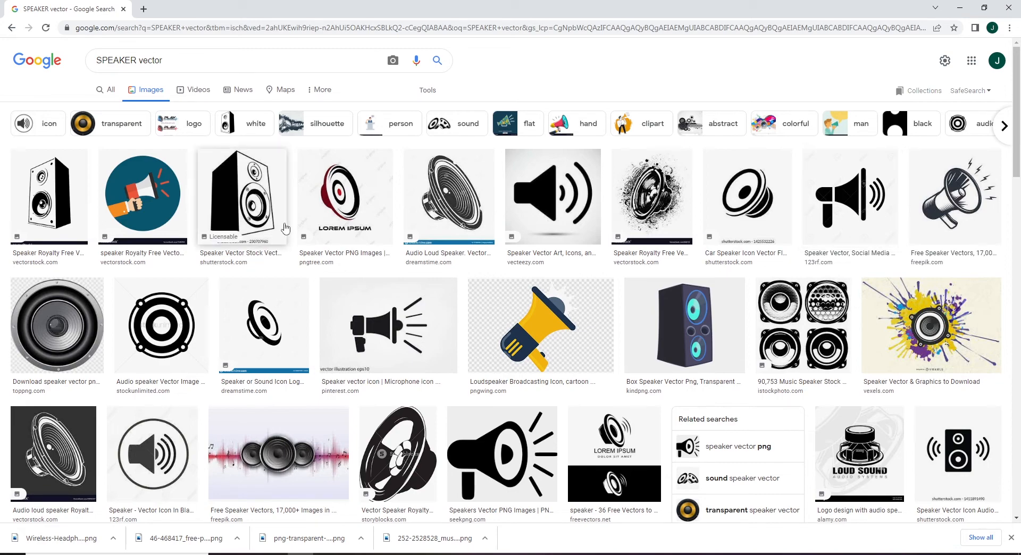
- Find the iStock black speaker icon with sound waves on both sides among the image results and open its preview
{"action": "scroll", "coordinate": [260, 237], "scroll_direction": "down", "scroll_amount": 4}
{"action": "scroll", "coordinate": [7, 260], "scroll_direction": "down", "scroll_amount": 3}
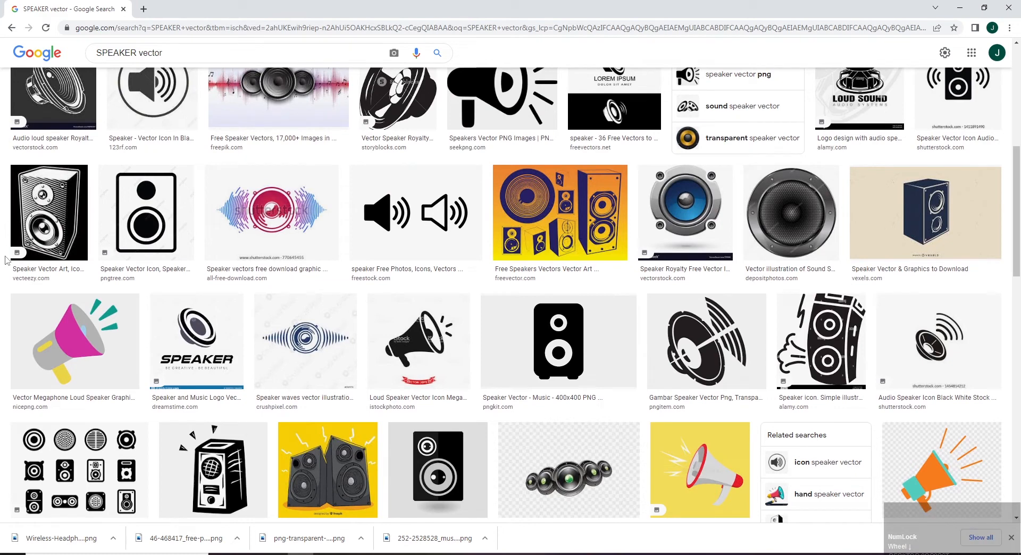
{"action": "scroll", "coordinate": [7, 260], "scroll_direction": "down", "scroll_amount": 2}
{"action": "scroll", "coordinate": [7, 261], "scroll_direction": "down", "scroll_amount": 2}
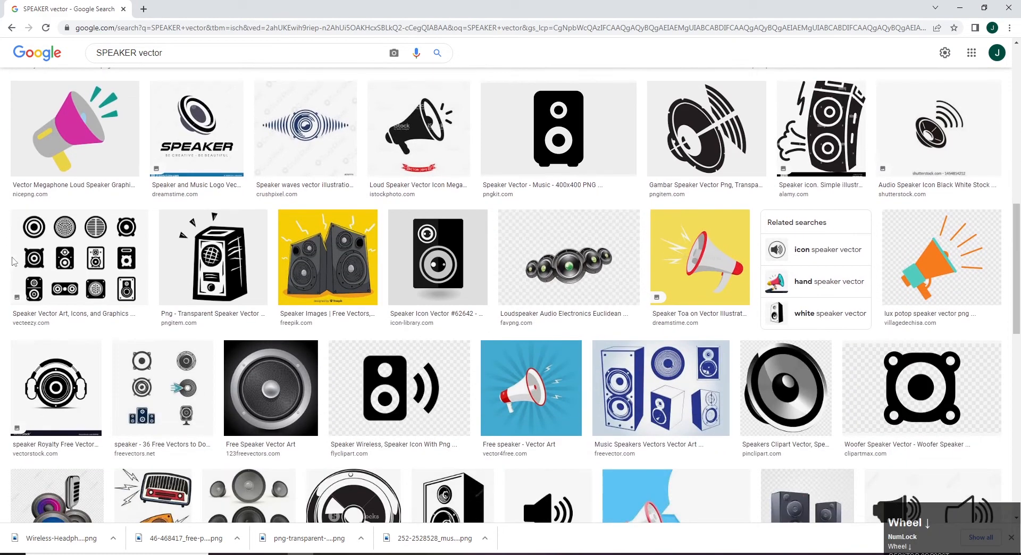
{"action": "scroll", "coordinate": [408, 254], "scroll_direction": "down", "scroll_amount": 2}
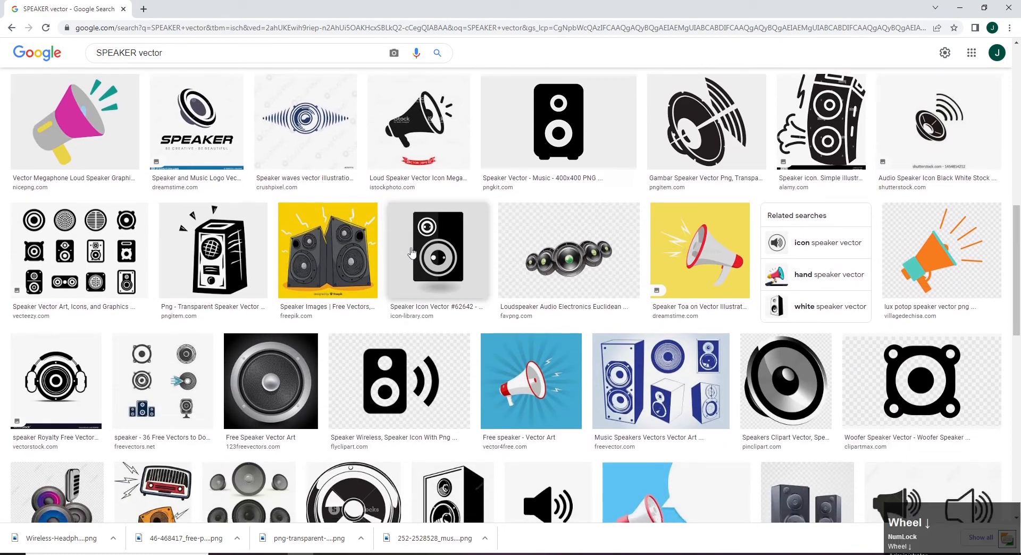
{"action": "scroll", "coordinate": [407, 253], "scroll_direction": "down", "scroll_amount": 1}
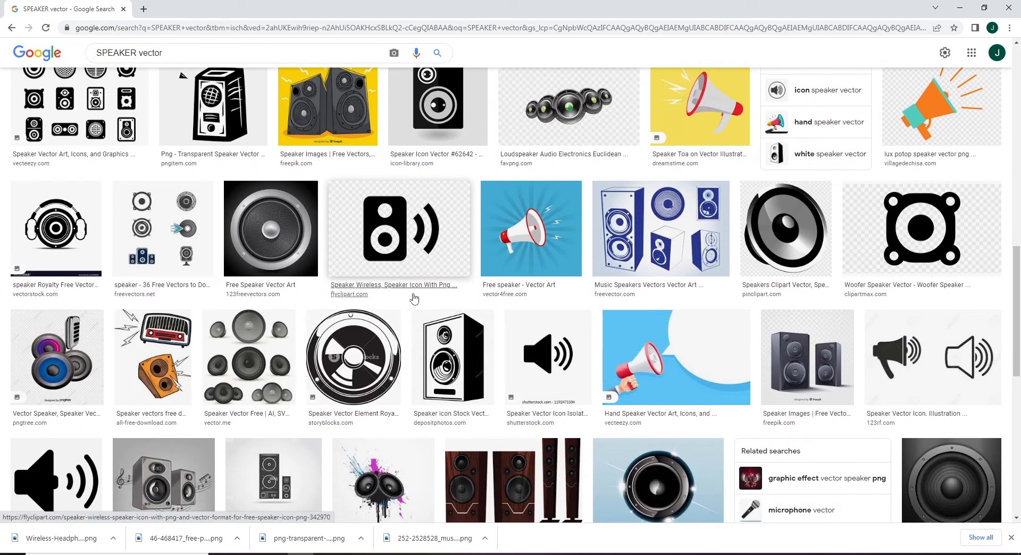
{"action": "scroll", "coordinate": [414, 298], "scroll_direction": "down", "scroll_amount": 3}
{"action": "scroll", "coordinate": [414, 298], "scroll_direction": "down", "scroll_amount": 3}
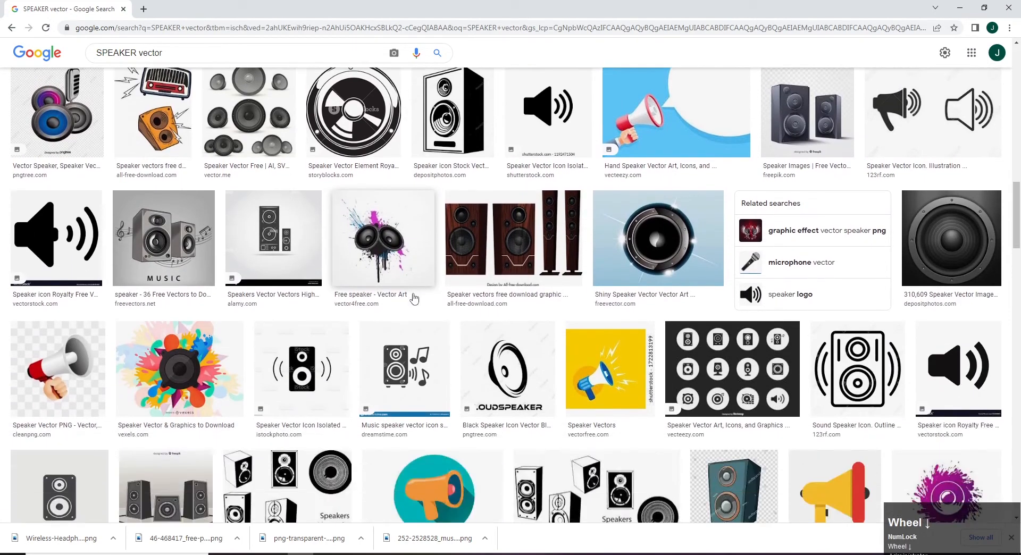
{"action": "left_click", "coordinate": [326, 302]}
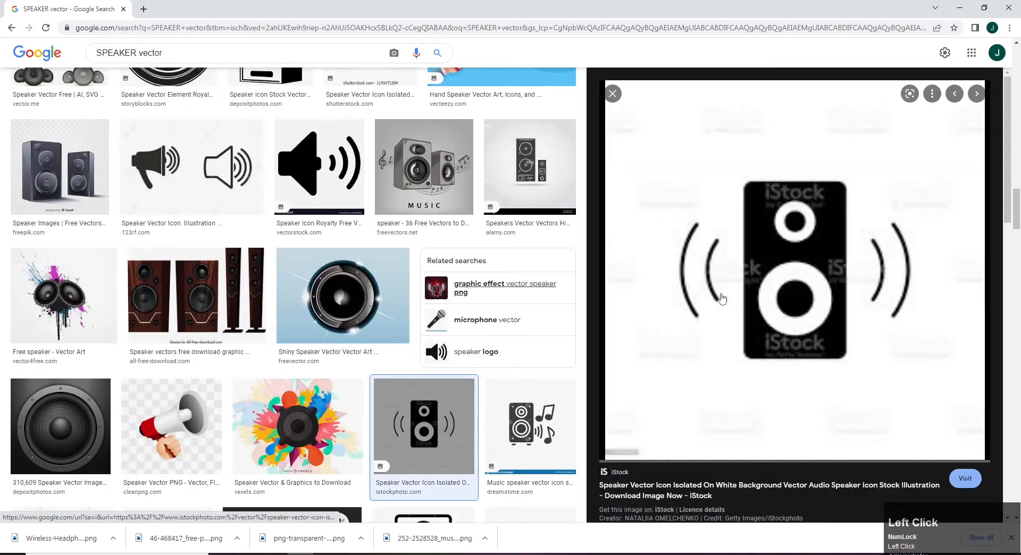
- Examine the related images and further speaker vector results for other suitable speaker icons
{"action": "scroll", "coordinate": [95, 343], "scroll_direction": "down", "scroll_amount": 4}
{"action": "scroll", "coordinate": [721, 331], "scroll_direction": "down", "scroll_amount": 8}
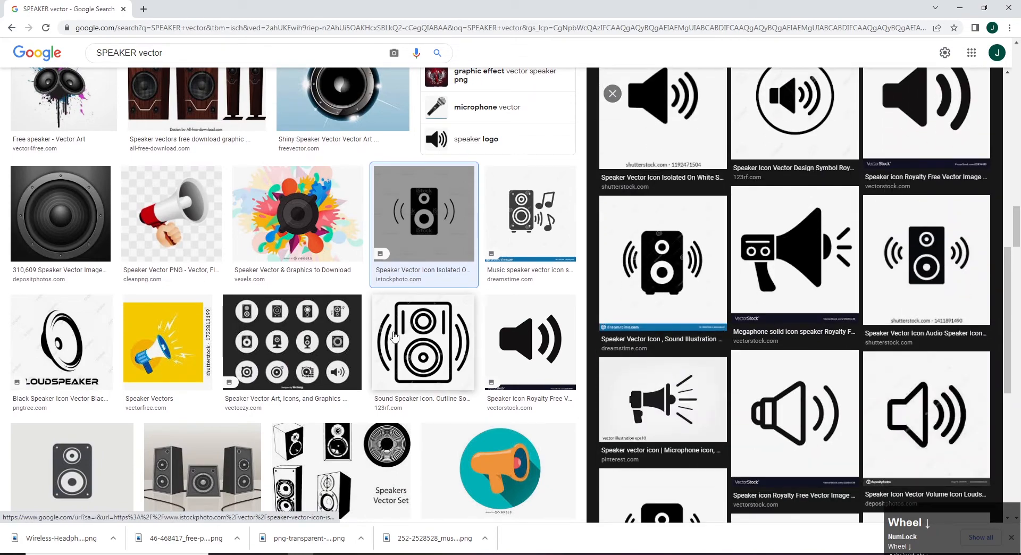
{"action": "scroll", "coordinate": [390, 331], "scroll_direction": "down", "scroll_amount": 6}
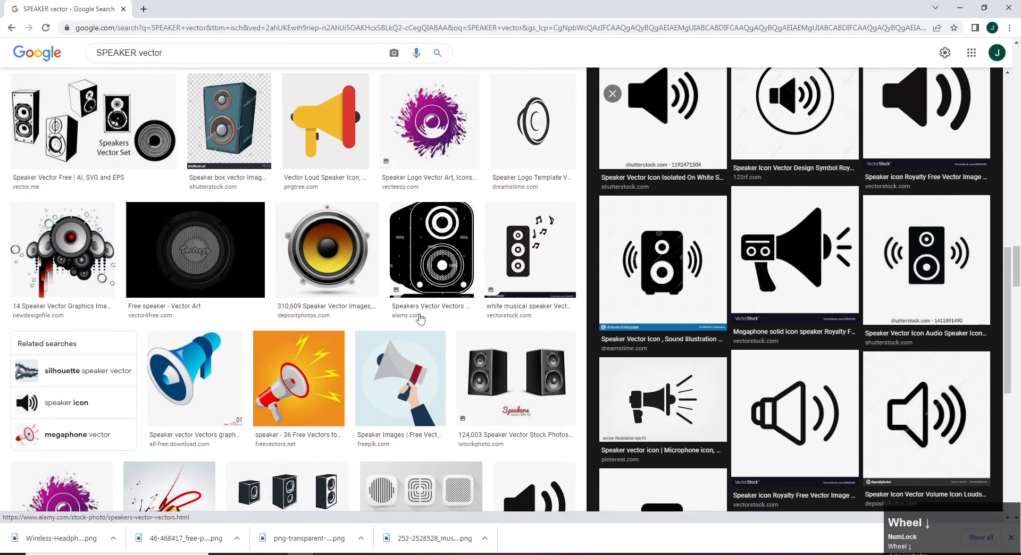
{"action": "scroll", "coordinate": [427, 315], "scroll_direction": "down", "scroll_amount": 4}
{"action": "scroll", "coordinate": [449, 315], "scroll_direction": "up", "scroll_amount": 3}
{"action": "scroll", "coordinate": [462, 340], "scroll_direction": "down", "scroll_amount": 3}
{"action": "scroll", "coordinate": [626, 353], "scroll_direction": "up", "scroll_amount": 5}
{"action": "scroll", "coordinate": [626, 353], "scroll_direction": "up", "scroll_amount": 4}
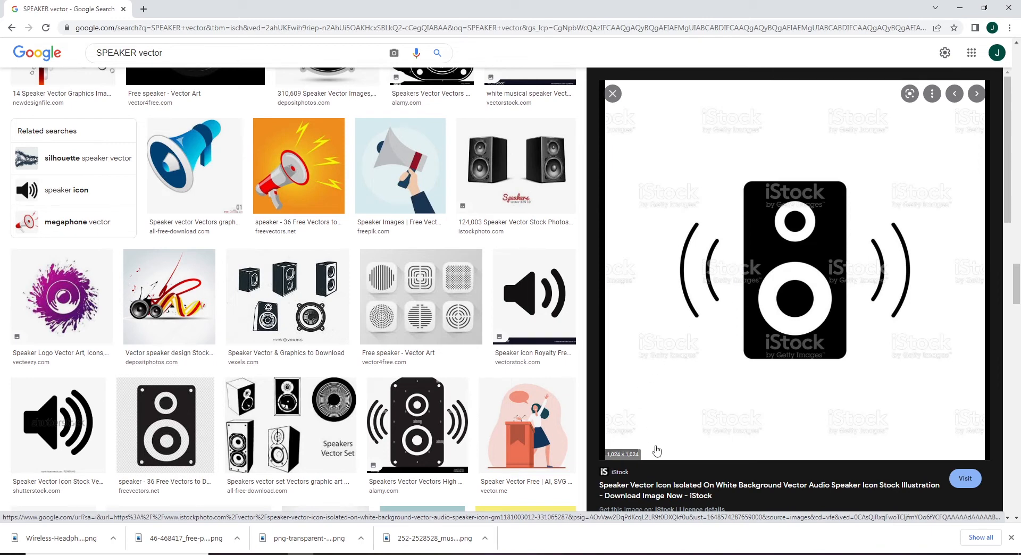
- Copy the previewed iStock speaker image and paste it into the headphone banner document in Illustrator
{"action": "right_click", "coordinate": [757, 314]}
{"action": "left_click", "coordinate": [808, 379]}
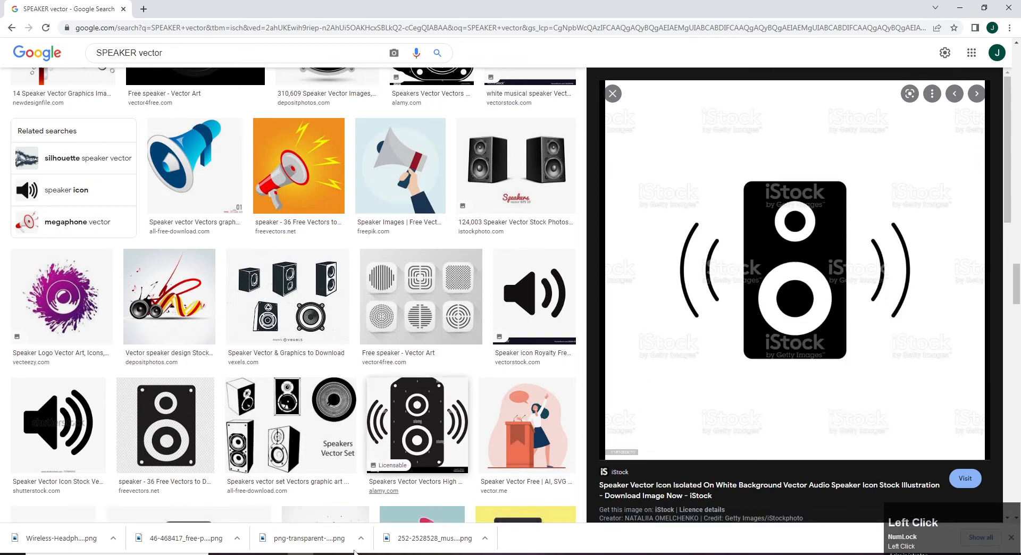
{"action": "left_click", "coordinate": [535, 554]}
{"action": "key", "text": "ctrl+v"}
- Move the pasted speaker image off the banner onto the empty canvas beside the artboard
{"action": "left_click", "coordinate": [466, 284], "text": "ctrl+alt"}
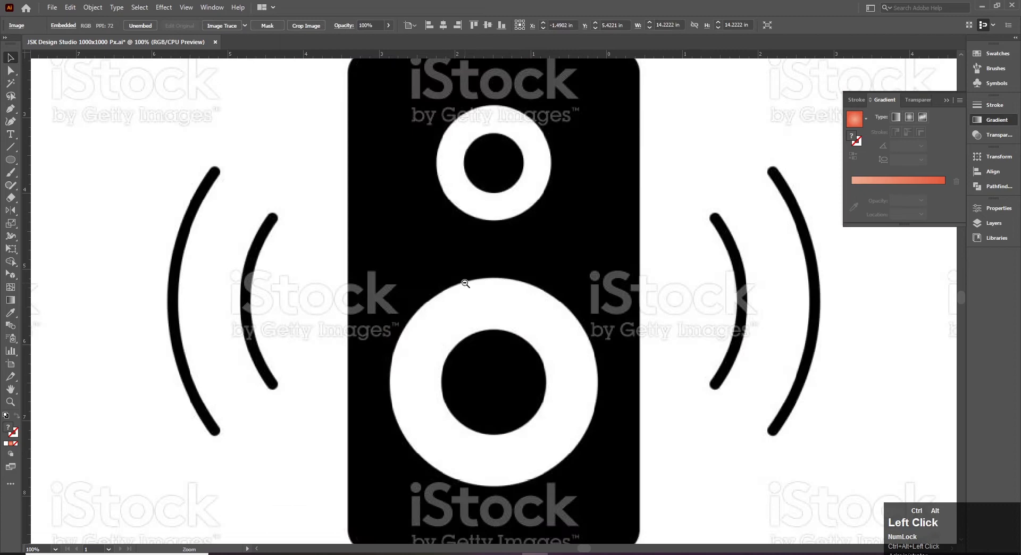
{"action": "left_click", "coordinate": [465, 284], "text": "ctrl+alt"}
{"action": "left_click", "coordinate": [465, 284], "text": "ctrl+alt"}
{"action": "left_click_drag", "start_coordinate": [466, 284], "coordinate": [475, 285]}
{"action": "left_click_drag", "start_coordinate": [641, 305], "coordinate": [336, 319]}
{"action": "key", "text": "space"}
{"action": "key", "text": "v"}
{"action": "left_click", "coordinate": [388, 236]}
{"action": "left_click_drag", "start_coordinate": [303, 266], "coordinate": [317, 269]}
{"action": "left_click", "coordinate": [315, 267]}
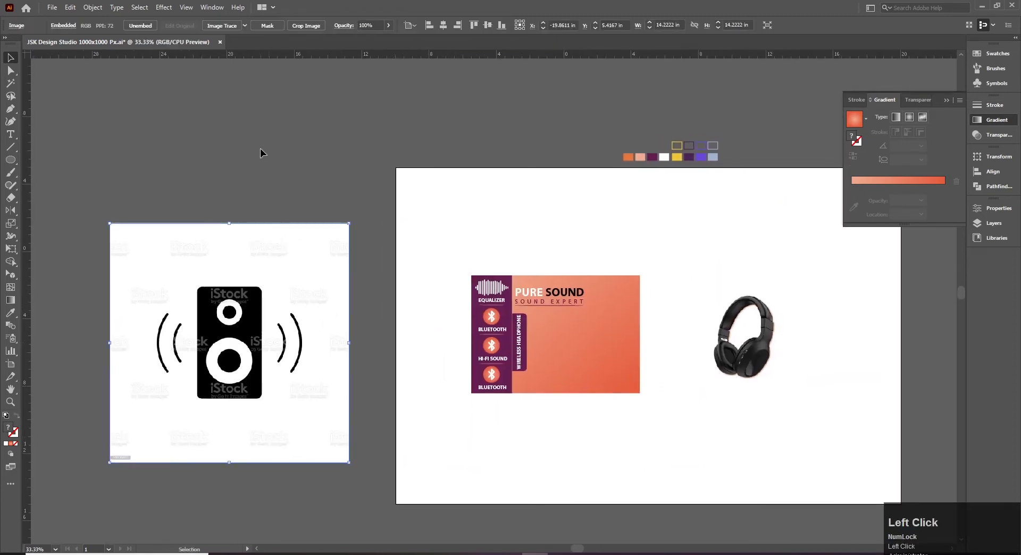
- Apply Image Trace with the default preset to the speaker image and expand the tracing result into vector shapes
{"action": "left_click", "coordinate": [229, 26]}
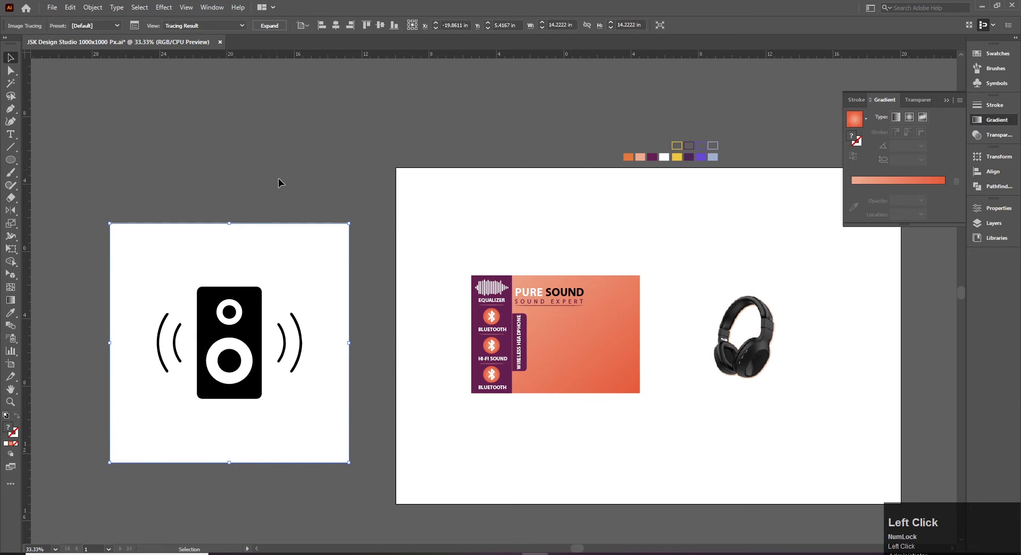
{"action": "left_click", "coordinate": [372, 339], "text": "ctrl"}
{"action": "key", "text": "space"}
{"action": "left_click_drag", "start_coordinate": [373, 339], "coordinate": [369, 213]}
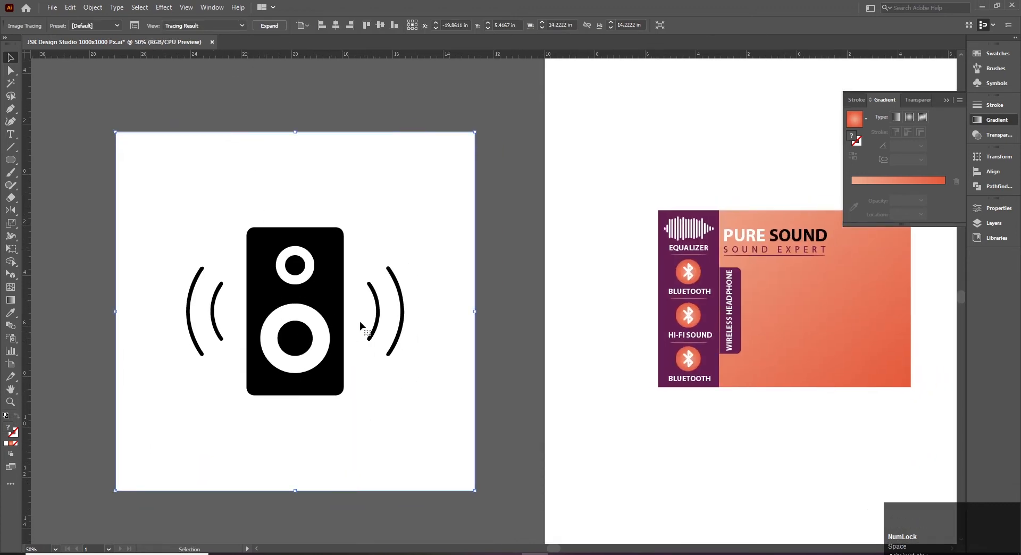
{"action": "left_click", "coordinate": [343, 327], "text": "ctrl"}
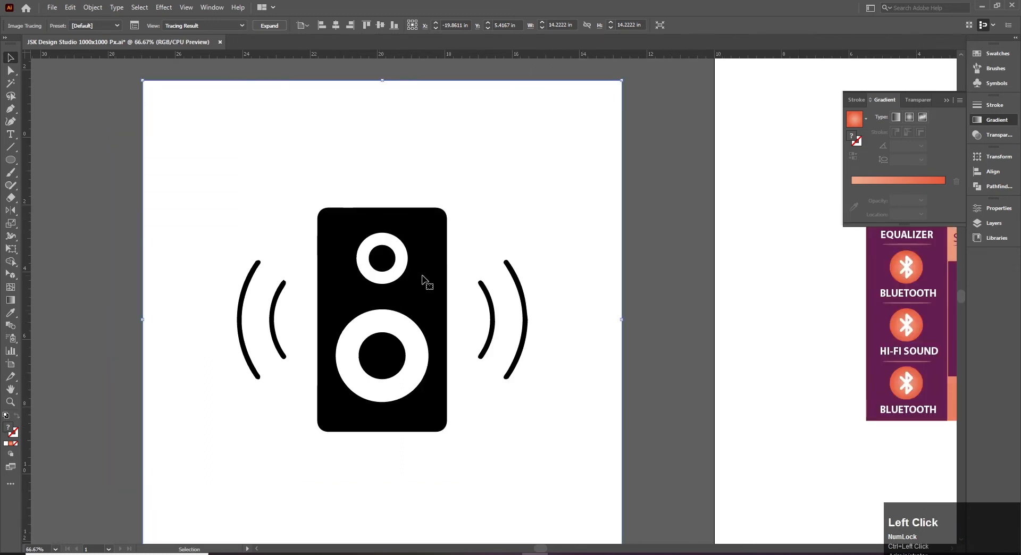
{"action": "left_click", "coordinate": [431, 297], "text": "ctrl+alt"}
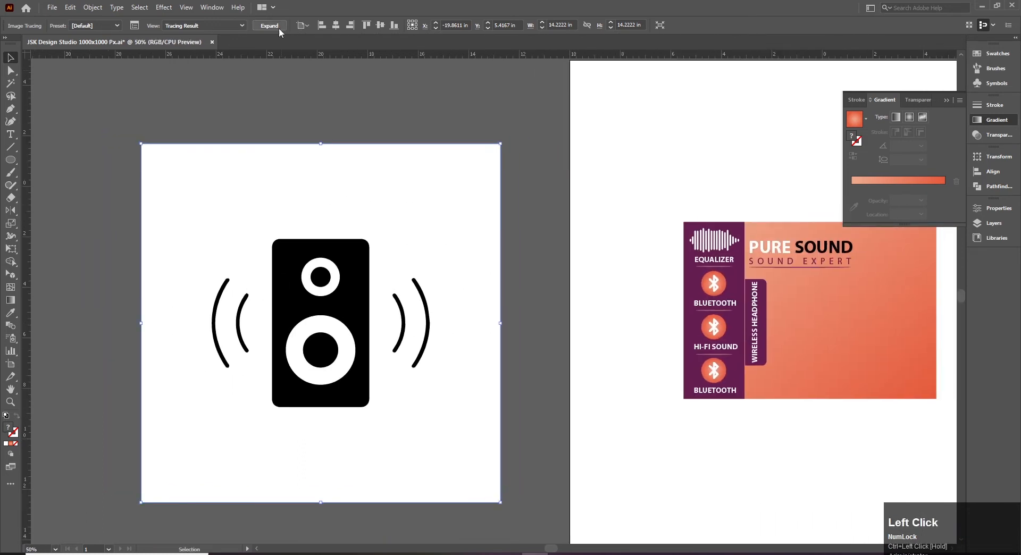
{"action": "left_click", "coordinate": [280, 27]}
- Ungroup the expanded speaker tracing into separate shapes and clear the selection
{"action": "right_click", "coordinate": [421, 161]}
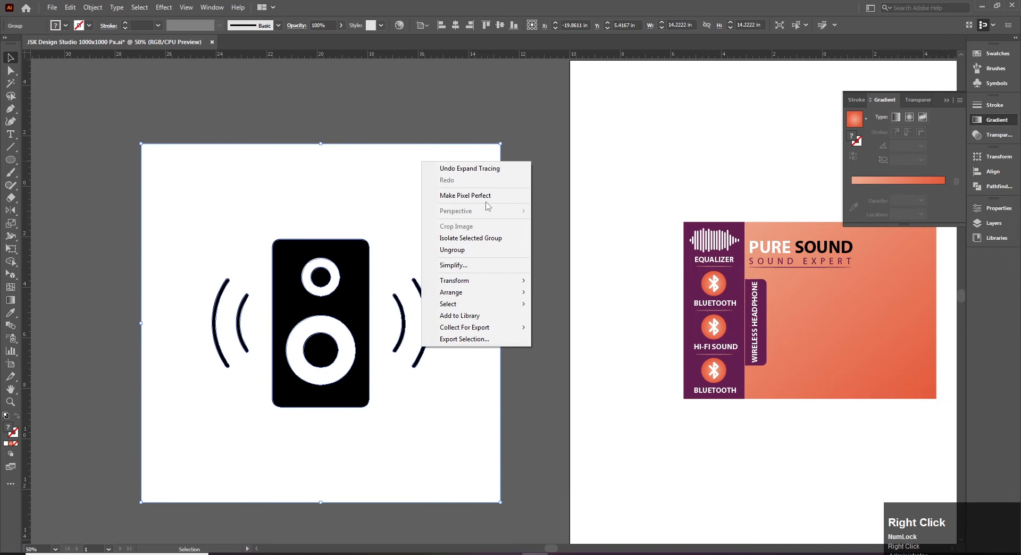
{"action": "left_click", "coordinate": [443, 251]}
{"action": "left_click", "coordinate": [528, 206]}
{"action": "left_click", "coordinate": [407, 175]}
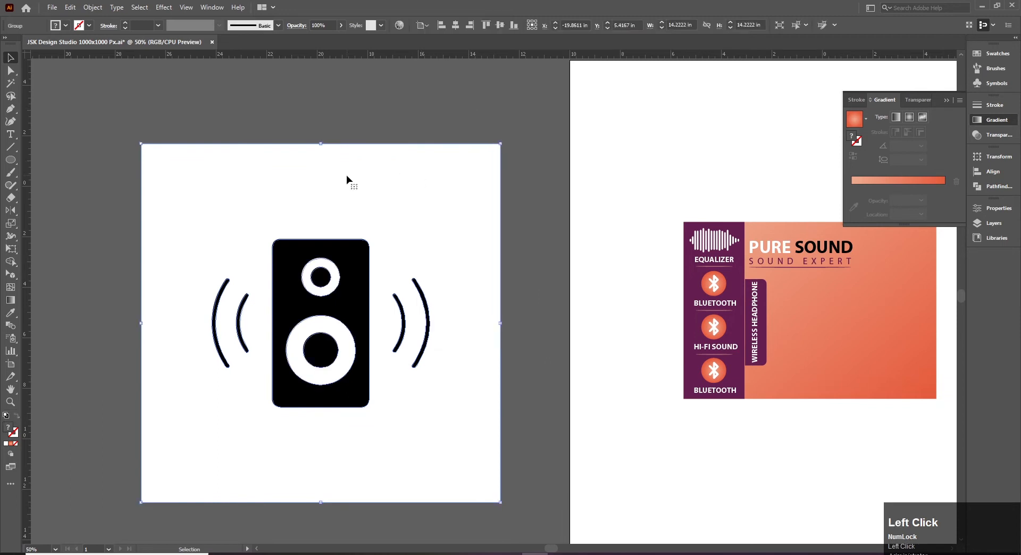
{"action": "right_click", "coordinate": [399, 168]}
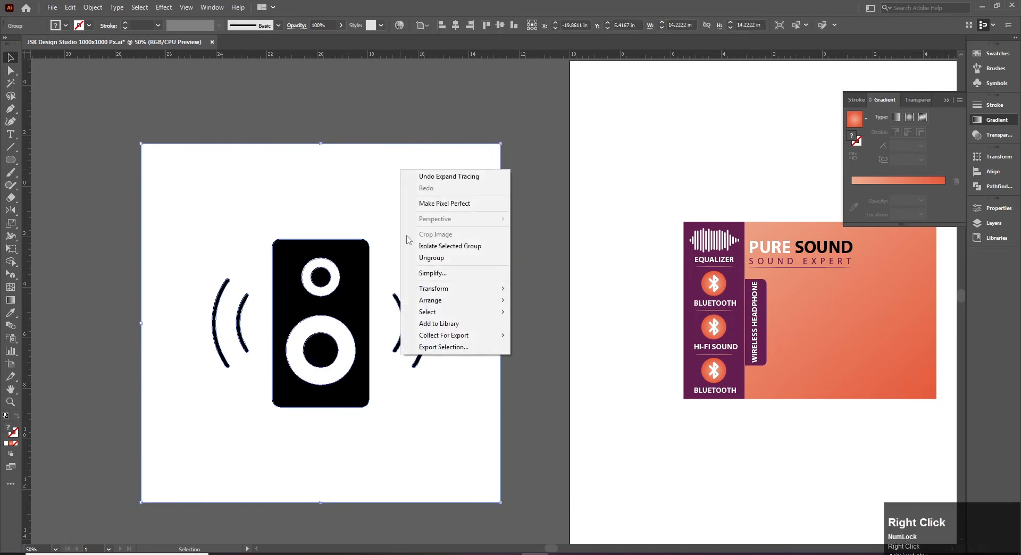
{"action": "left_click", "coordinate": [444, 259]}
{"action": "left_click", "coordinate": [456, 281]}
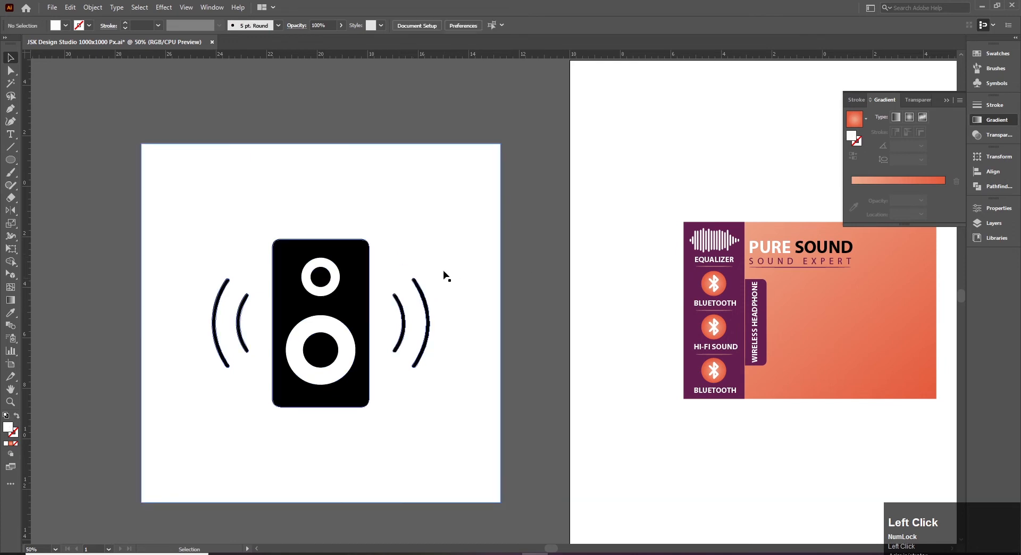
- Delete the white background and the two white rings from the traced speaker
{"action": "left_click", "coordinate": [436, 226]}
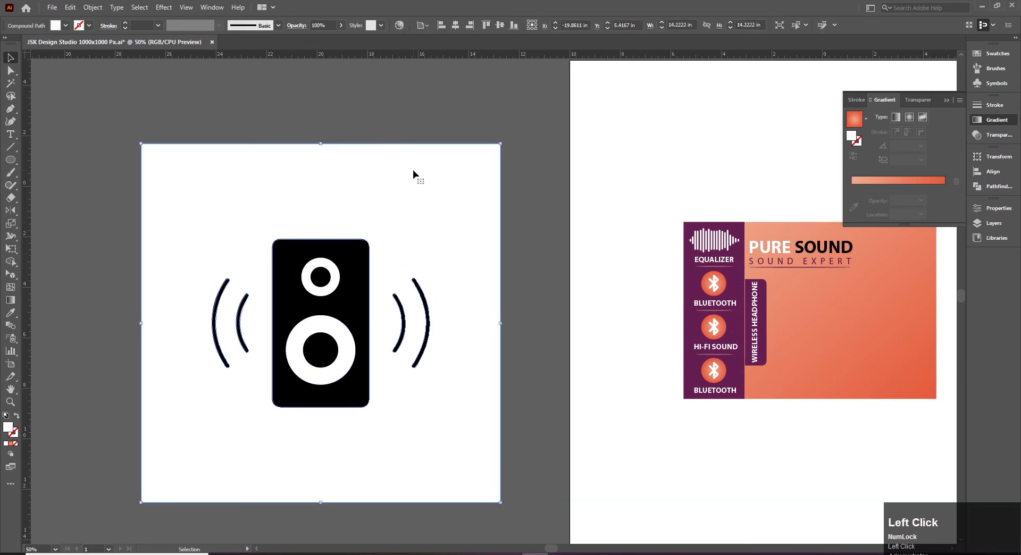
{"action": "key", "text": "Delete"}
{"action": "left_click", "coordinate": [323, 292]}
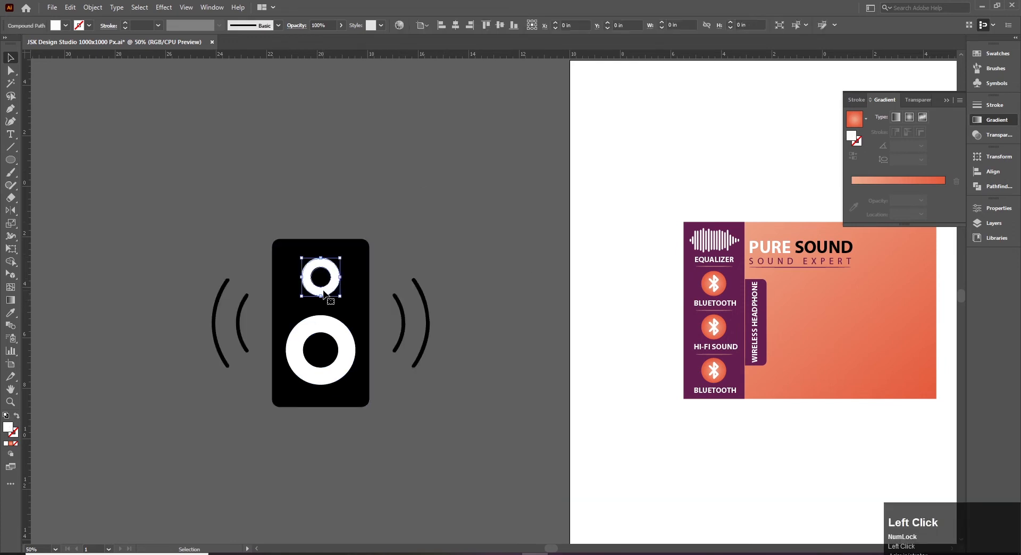
{"action": "key", "text": "Delete"}
{"action": "left_click", "coordinate": [343, 351]}
{"action": "key", "text": "Delete"}
- Group the traced speaker shapes and sound waves into one object
{"action": "left_click", "coordinate": [416, 317], "text": "ctrl"}
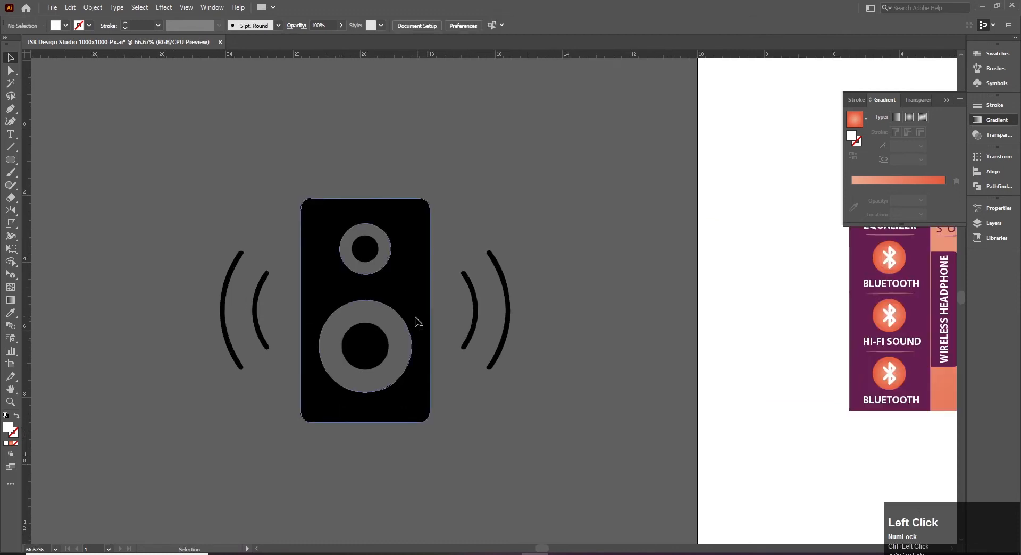
{"action": "left_click_drag", "start_coordinate": [553, 449], "coordinate": [413, 298]}
{"action": "right_click", "coordinate": [392, 256]}
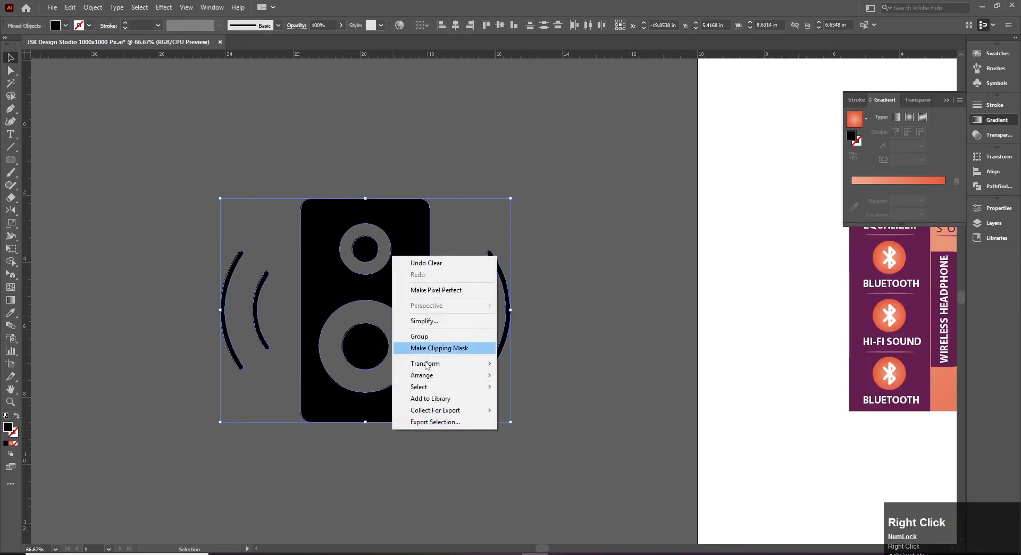
{"action": "left_click", "coordinate": [426, 336]}
{"action": "key", "text": "space"}
{"action": "left_click_drag", "start_coordinate": [421, 274], "coordinate": [413, 291]}
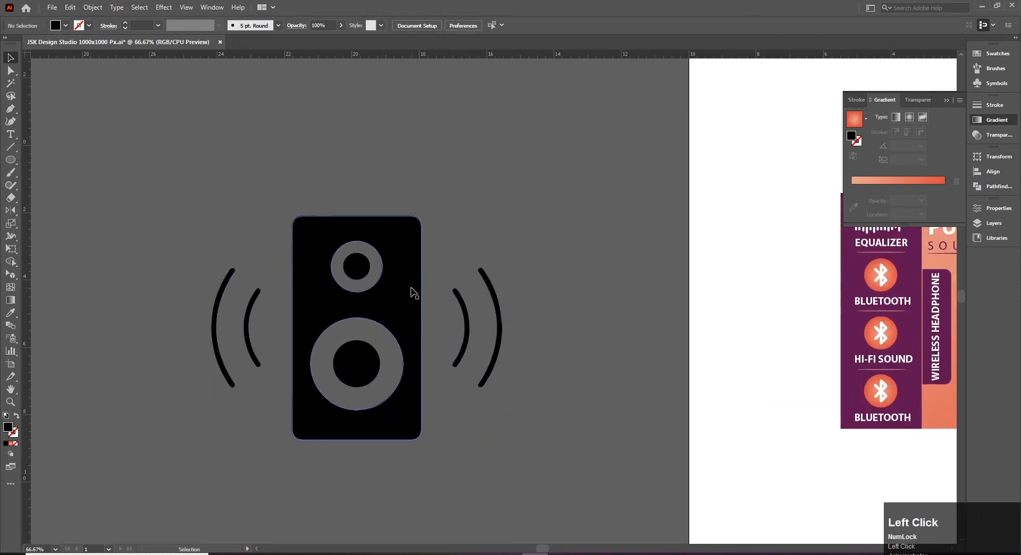
- Scale the speaker group down to about 1.59 in wide and move it onto the banner's purple sidebar
{"action": "left_click_drag", "start_coordinate": [504, 218], "coordinate": [424, 313]}
{"action": "left_click", "coordinate": [469, 339]}
{"action": "left_click_drag", "start_coordinate": [469, 339], "coordinate": [244, 347]}
{"action": "left_click_drag", "start_coordinate": [130, 341], "coordinate": [652, 361]}
- Recolor the speaker group white with the Eyedropper and clear the selection
{"action": "key", "text": "ctrl+space"}
{"action": "double_click", "coordinate": [591, 305], "text": "ctrl"}
{"action": "left_click_drag", "start_coordinate": [562, 340], "coordinate": [553, 378]}
{"action": "key", "text": "i"}
{"action": "left_click", "coordinate": [257, 388]}
{"action": "key", "text": "v"}
{"action": "left_click", "coordinate": [337, 399]}
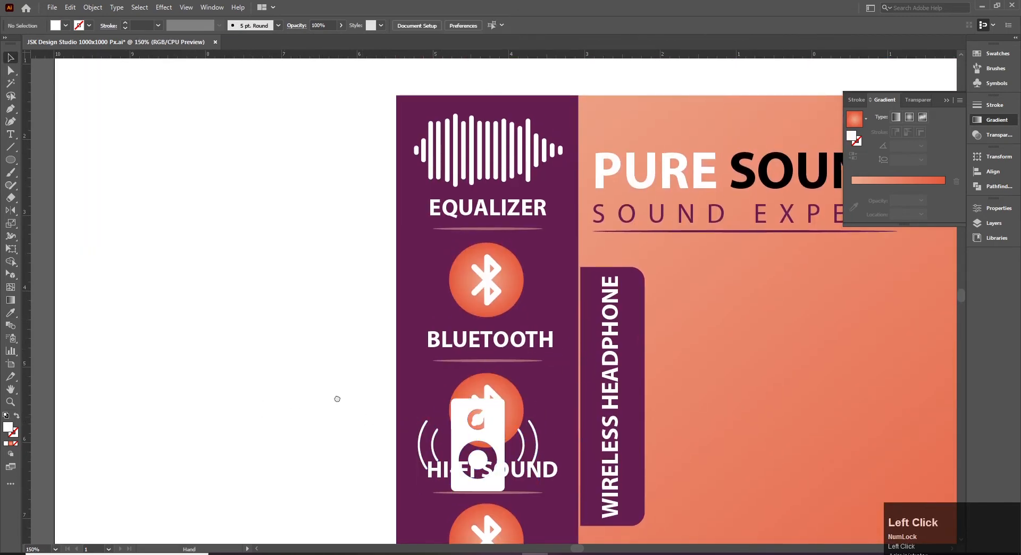
- Move the speaker aside and delete the Bluetooth symbol from the circle above the HI-FI SOUND label
{"action": "left_click_drag", "start_coordinate": [337, 399], "coordinate": [194, 362]}
{"action": "key", "text": "ctrl+space"}
{"action": "left_click", "coordinate": [336, 366], "text": "ctrl"}
{"action": "left_click_drag", "start_coordinate": [507, 313], "coordinate": [376, 318]}
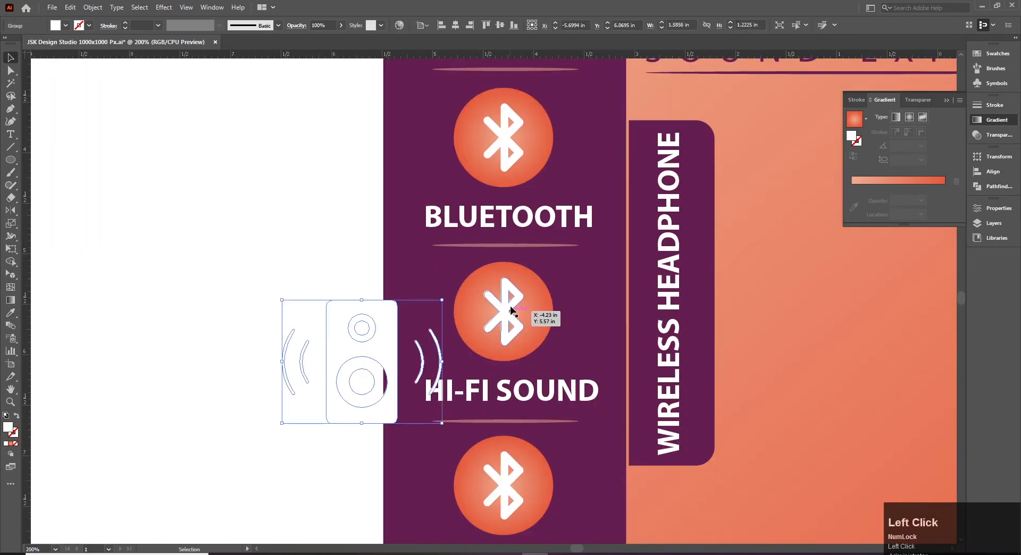
{"action": "left_click", "coordinate": [514, 296]}
{"action": "key", "text": "Delete"}
- Place the speaker on the HI-FI SOUND circle, scale it to about 0.83 in wide and center it inside the circle
{"action": "left_click_drag", "start_coordinate": [407, 352], "coordinate": [535, 325]}
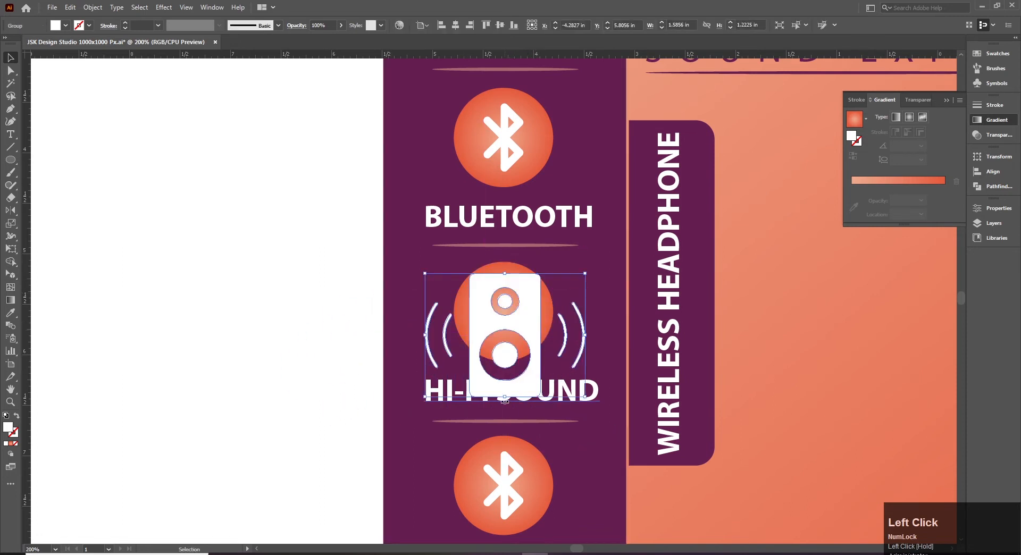
{"action": "left_click_drag", "start_coordinate": [505, 396], "coordinate": [527, 367]}
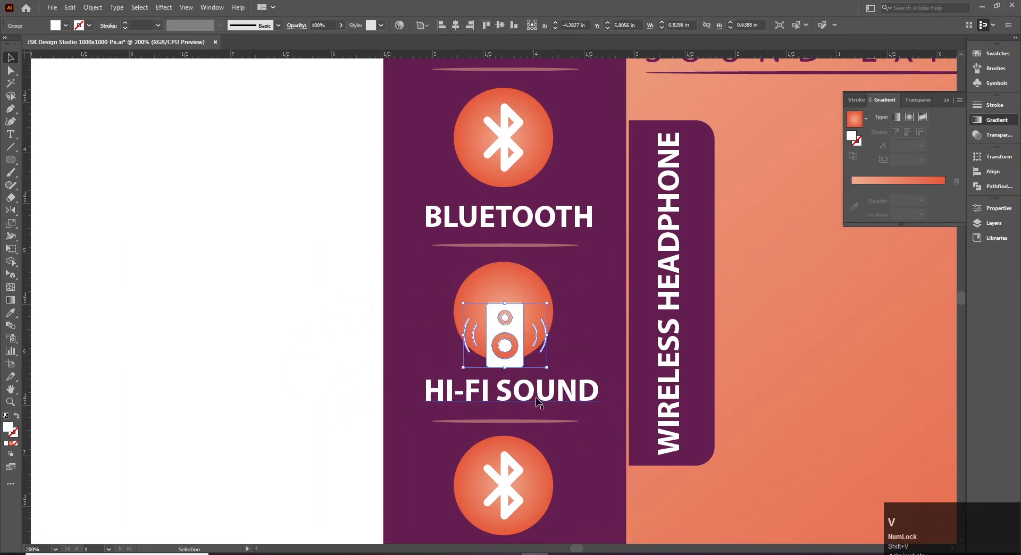
{"action": "key", "text": "Up"}
{"action": "key", "text": "Up"}
{"action": "key", "text": "Up"}
{"action": "key", "text": "Up"}
{"action": "key", "text": "Up"}
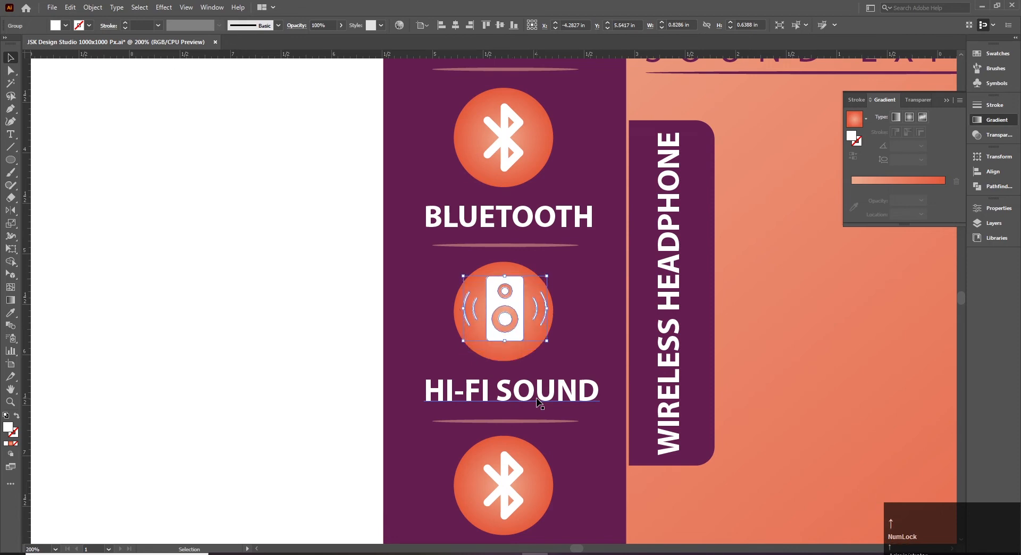
{"action": "left_click", "coordinate": [263, 401]}
{"action": "left_click_drag", "start_coordinate": [438, 358], "coordinate": [296, 326]}
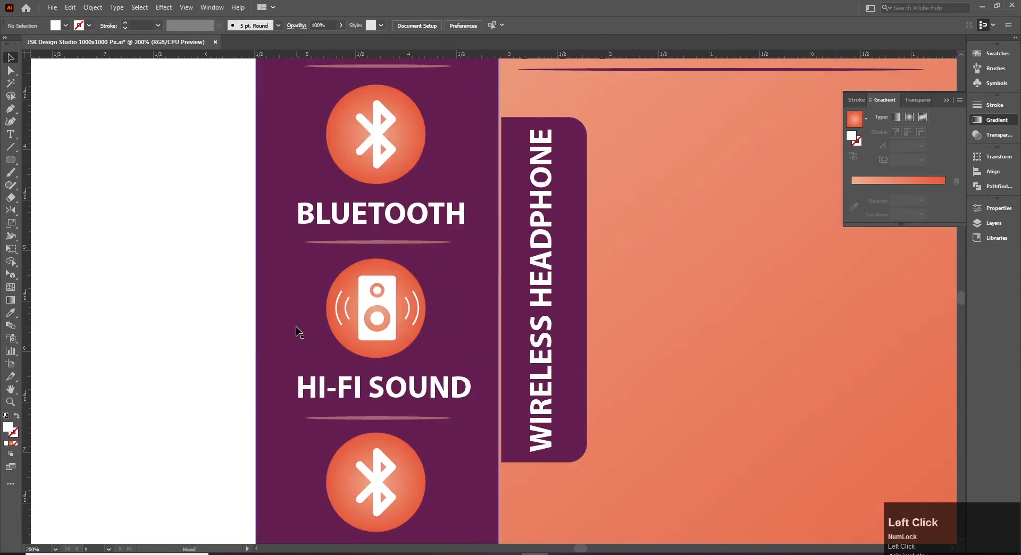
{"action": "left_click", "coordinate": [504, 310], "text": "ctrl+alt"}
{"action": "left_click_drag", "start_coordinate": [223, 348], "coordinate": [199, 356]}
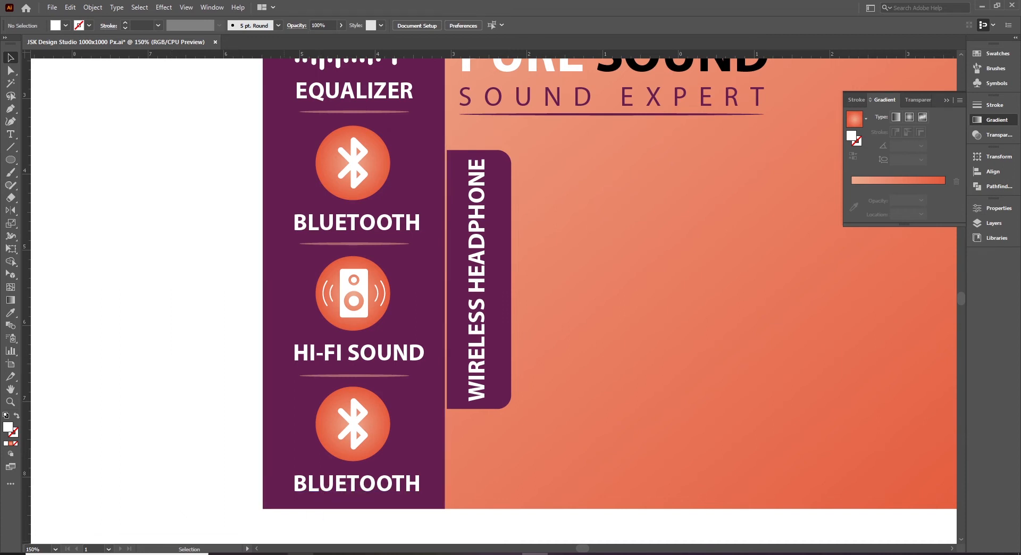
- Switch to Chrome and search Google Images for "water dropper vector"
{"action": "left_click", "coordinate": [287, 553]}
{"action": "double_click", "coordinate": [137, 52]}
{"action": "key", "text": "BackSpace"}
{"action": "type", "text": "water dropper vector"}
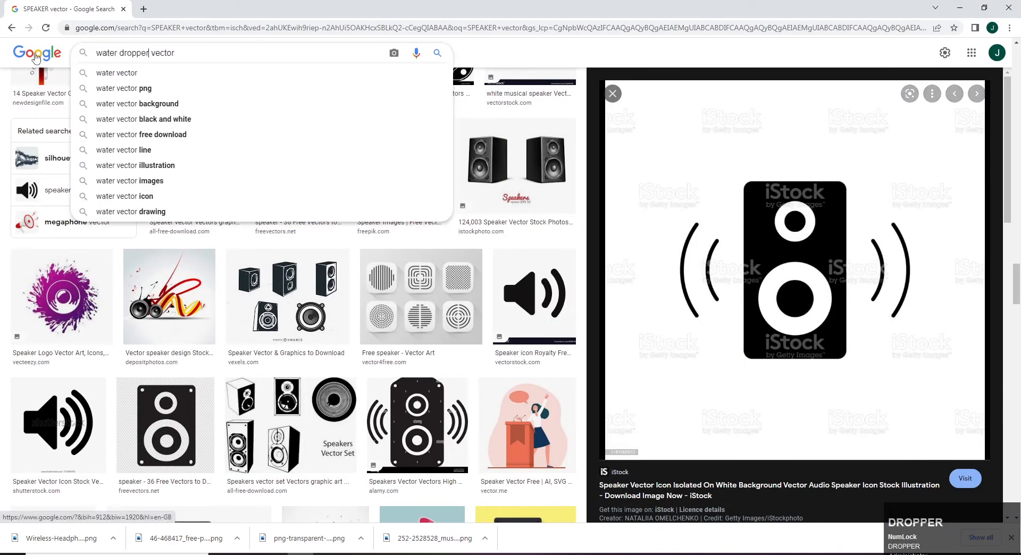
{"action": "key", "text": "Return"}
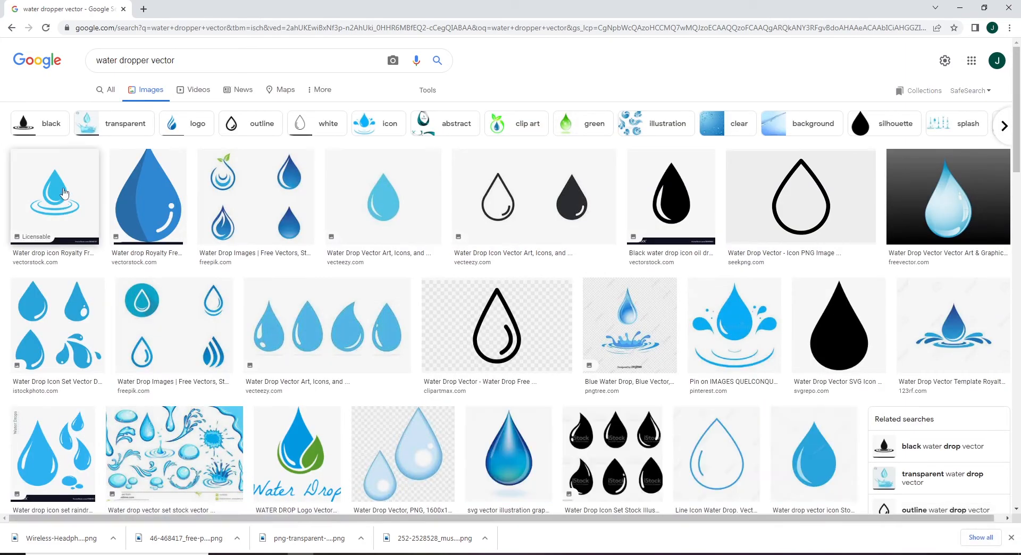
- Copy the first blue water drop image with ripples from the results and paste it into the Illustrator document
{"action": "left_click", "coordinate": [64, 192]}
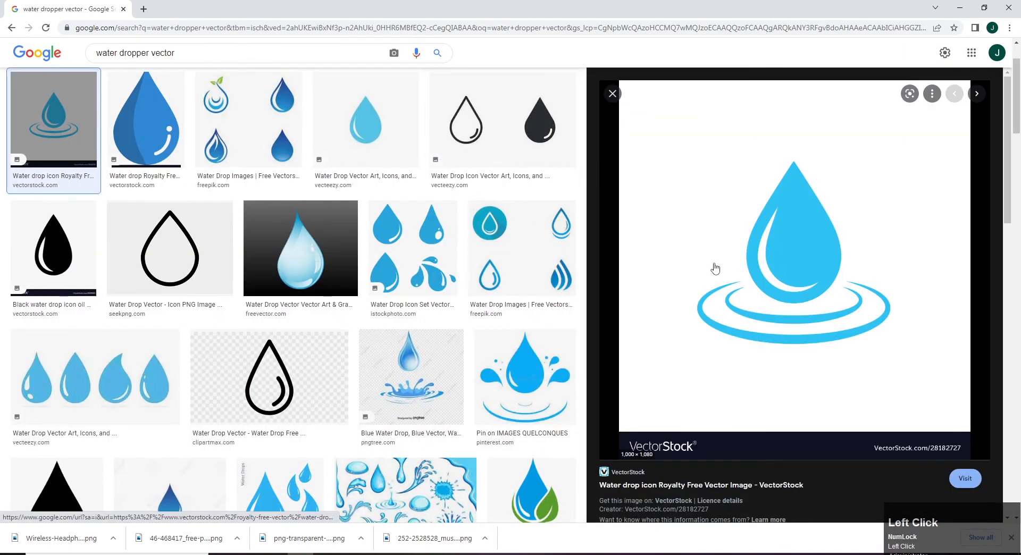
{"action": "right_click", "coordinate": [782, 243]}
{"action": "left_click", "coordinate": [803, 363]}
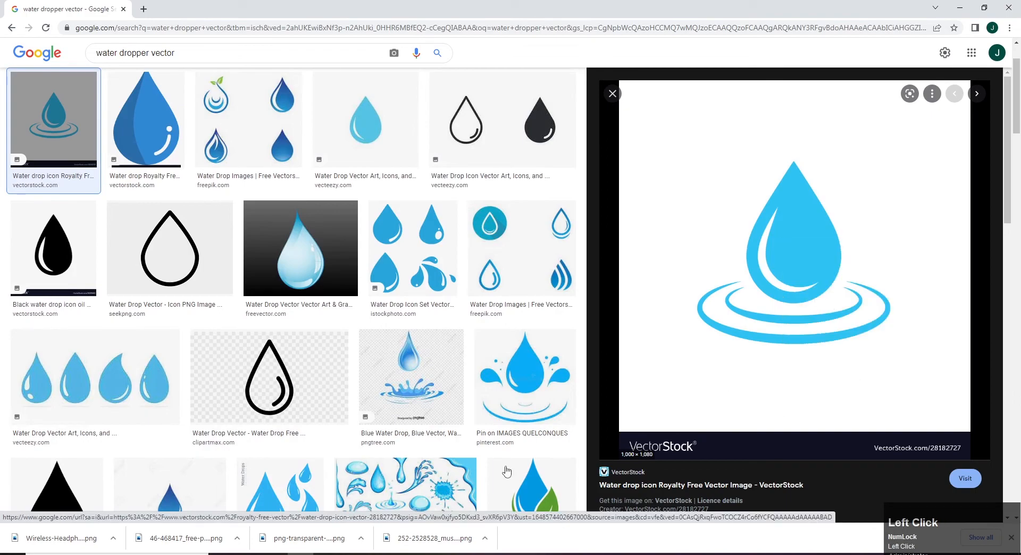
{"action": "left_click", "coordinate": [544, 554]}
{"action": "key", "text": "ctrl+v"}
- Move the pasted water drop image off the banner onto the empty canvas beside the artboard
{"action": "left_click", "coordinate": [444, 295], "text": "ctrl+alt"}
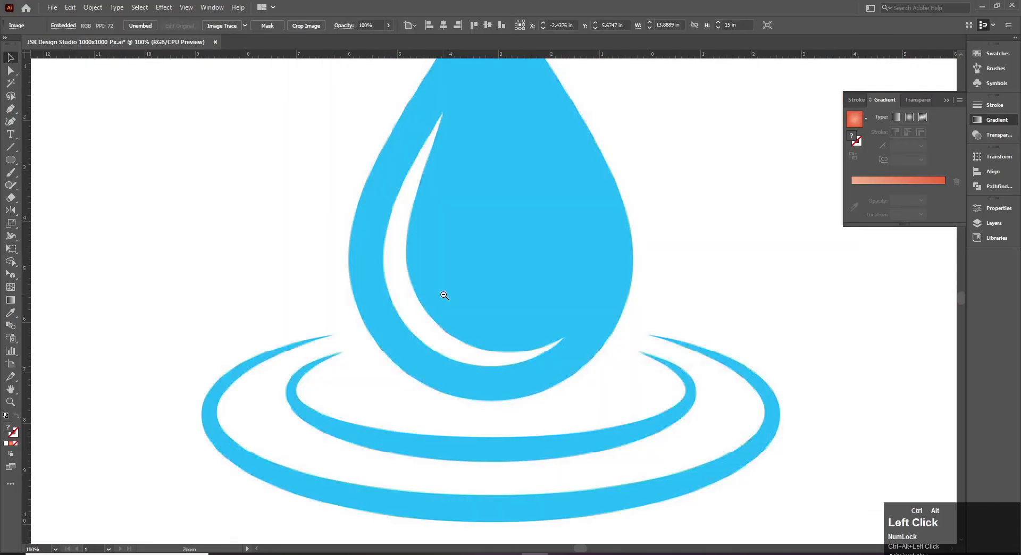
{"action": "left_click", "coordinate": [444, 295], "text": "ctrl+alt"}
{"action": "left_click", "coordinate": [444, 295], "text": "ctrl+alt"}
{"action": "left_click_drag", "start_coordinate": [477, 345], "coordinate": [390, 349]}
{"action": "key", "text": "v"}
{"action": "left_click_drag", "start_coordinate": [562, 325], "coordinate": [275, 325]}
{"action": "left_click_drag", "start_coordinate": [241, 338], "coordinate": [367, 340]}
{"action": "left_click_drag", "start_coordinate": [392, 323], "coordinate": [280, 324]}
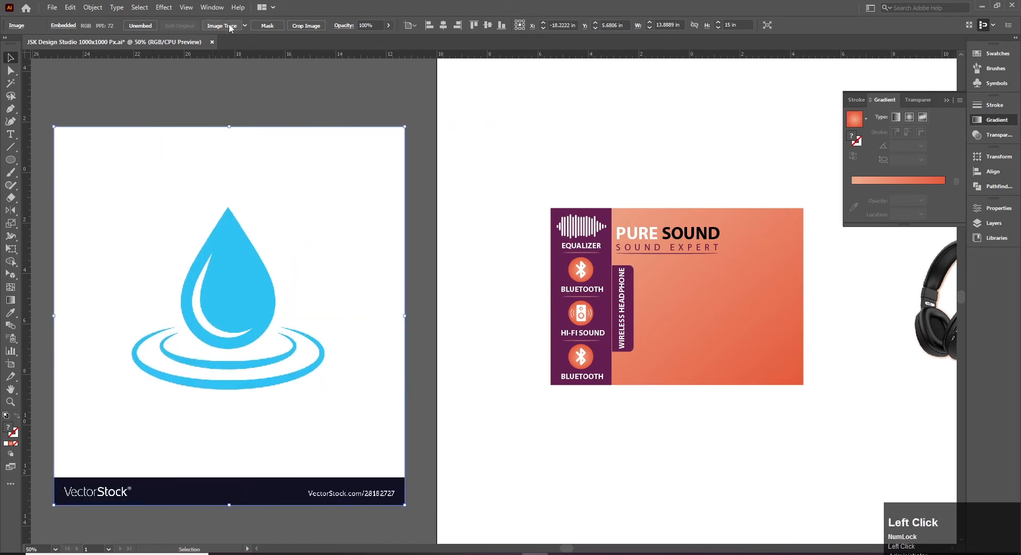
- Try Image Trace on the water drop image with the default and Sketched Art presets, undoing each attempt
{"action": "left_click", "coordinate": [222, 26]}
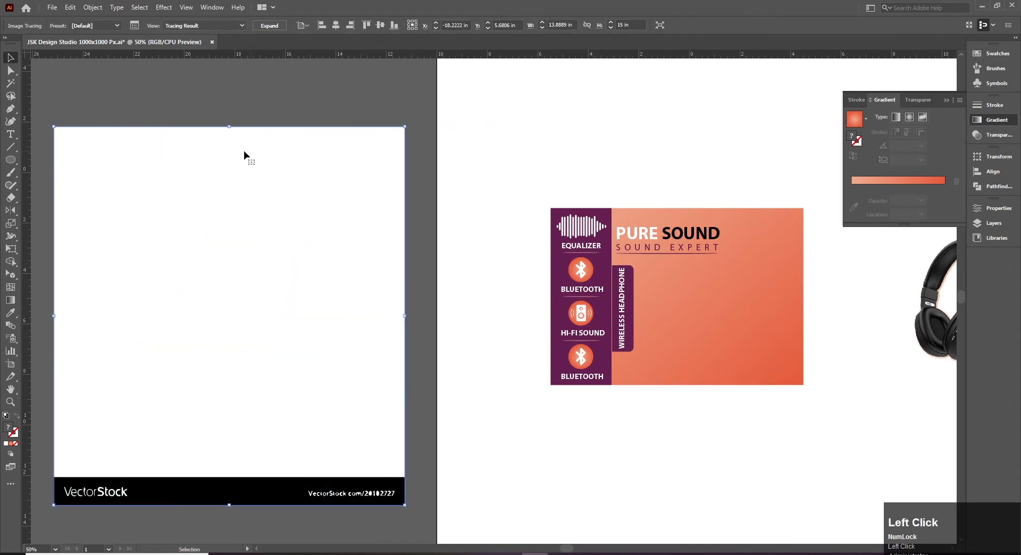
{"action": "key", "text": "ctrl+z"}
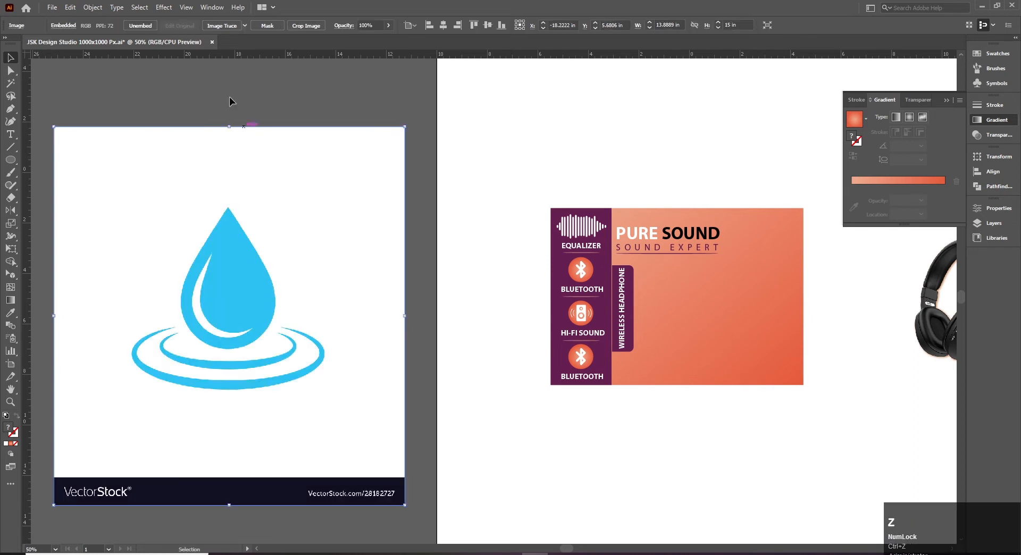
{"action": "left_click", "coordinate": [244, 26]}
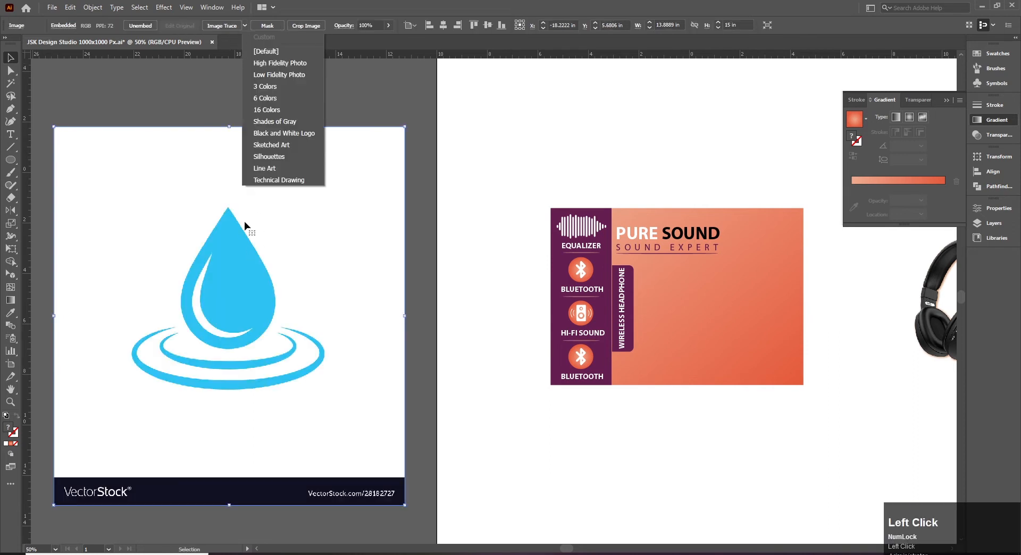
{"action": "left_click", "coordinate": [258, 146]}
{"action": "key", "text": "ctrl+z"}
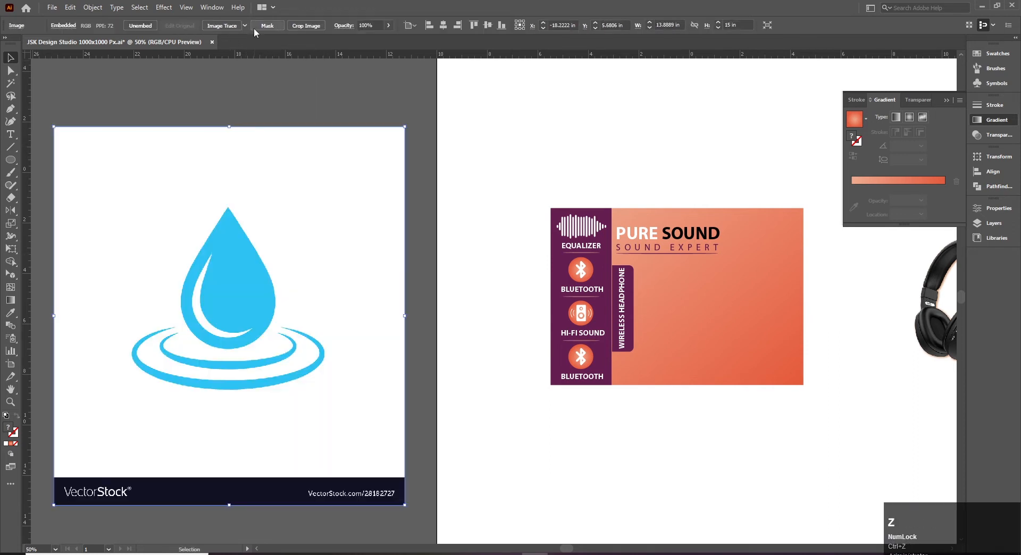
{"action": "left_click", "coordinate": [244, 26]}
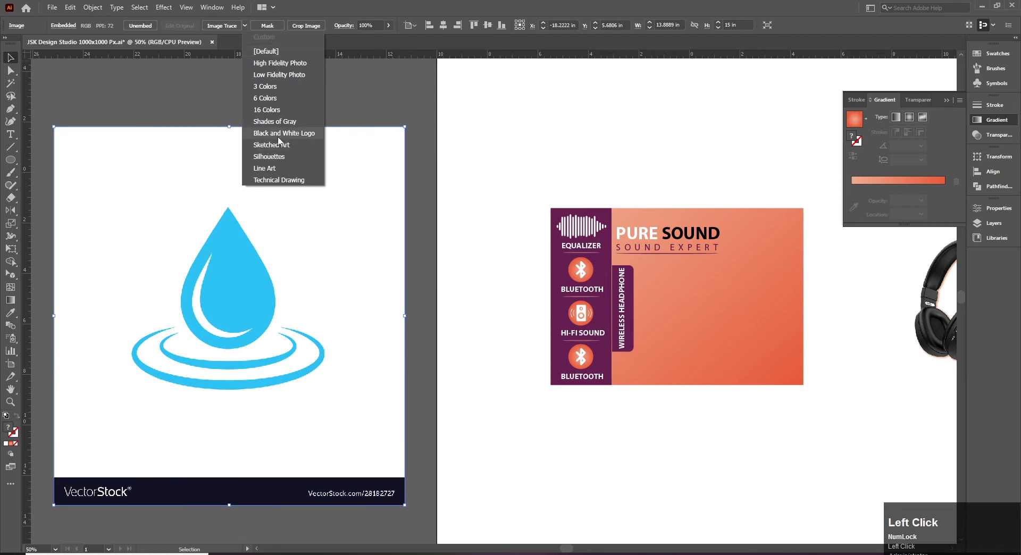
{"action": "left_click", "coordinate": [262, 145]}
{"action": "key", "text": "ctrl+z"}
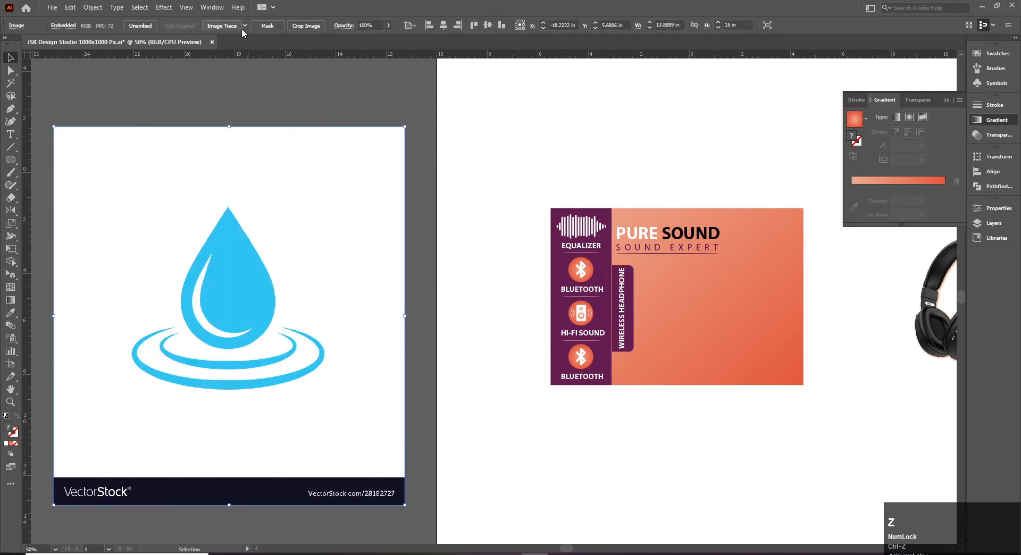
- Trace the water drop image with the Shades of Gray preset and expand the result into vector shapes
{"action": "left_click", "coordinate": [245, 25]}
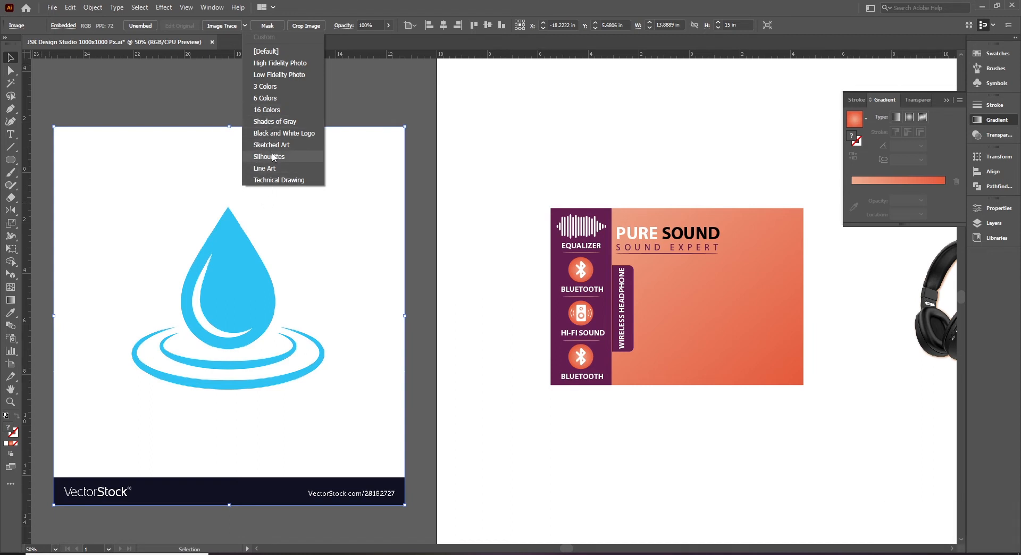
{"action": "left_click", "coordinate": [277, 134]}
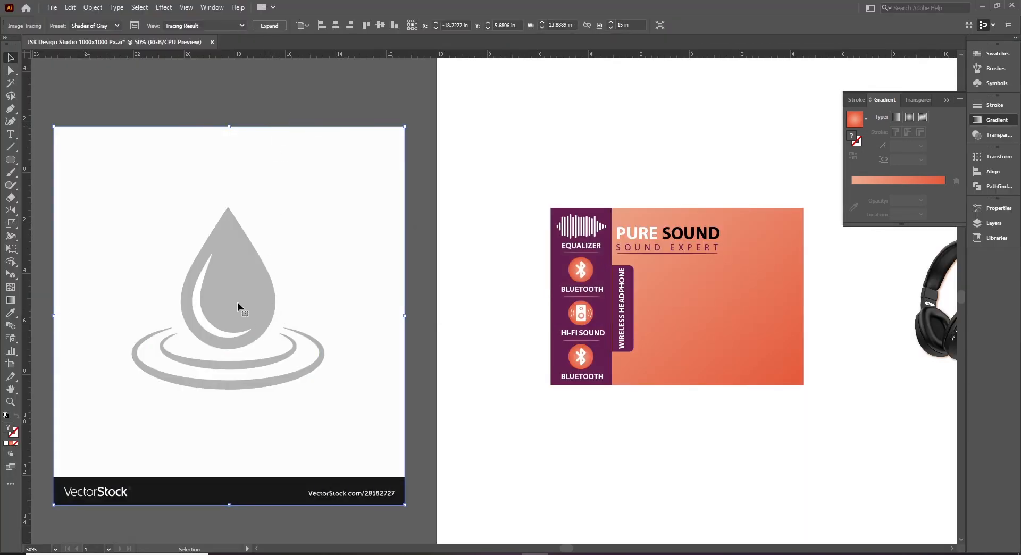
{"action": "left_click", "coordinate": [275, 27]}
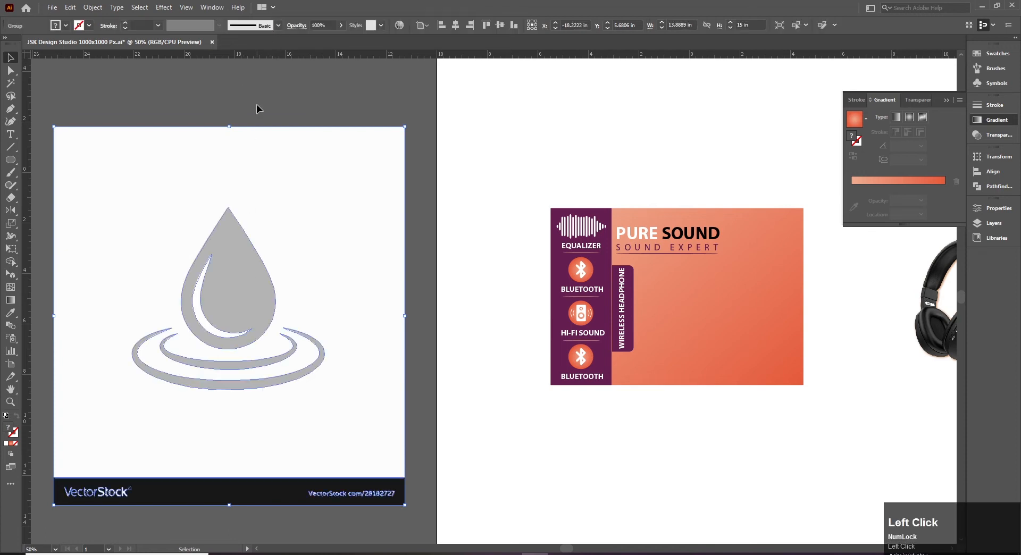
- Ungroup the expanded water drop tracing and delete its white background
{"action": "right_click", "coordinate": [287, 226]}
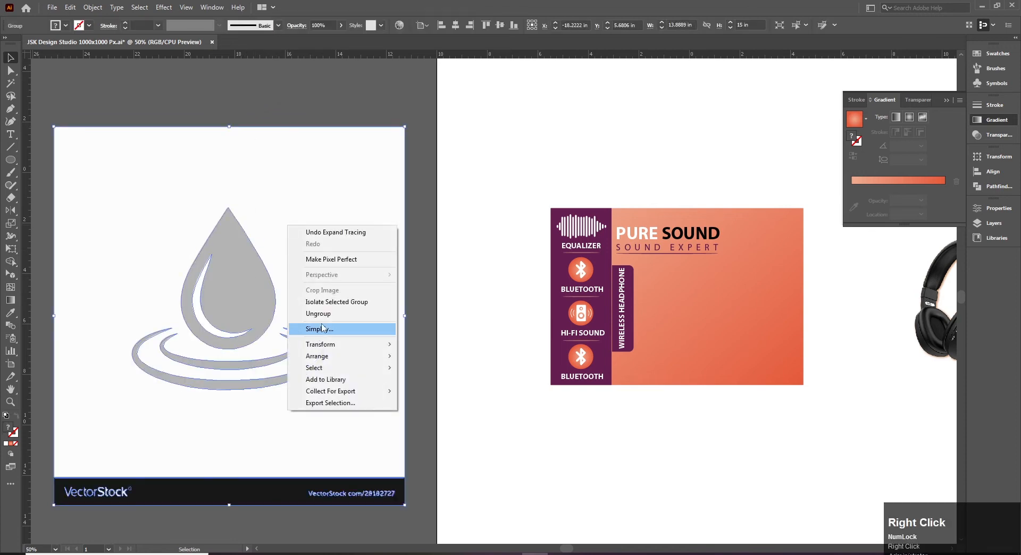
{"action": "left_click", "coordinate": [320, 314]}
{"action": "left_click", "coordinate": [312, 119]}
{"action": "left_click", "coordinate": [330, 184]}
{"action": "key", "text": "Delete"}
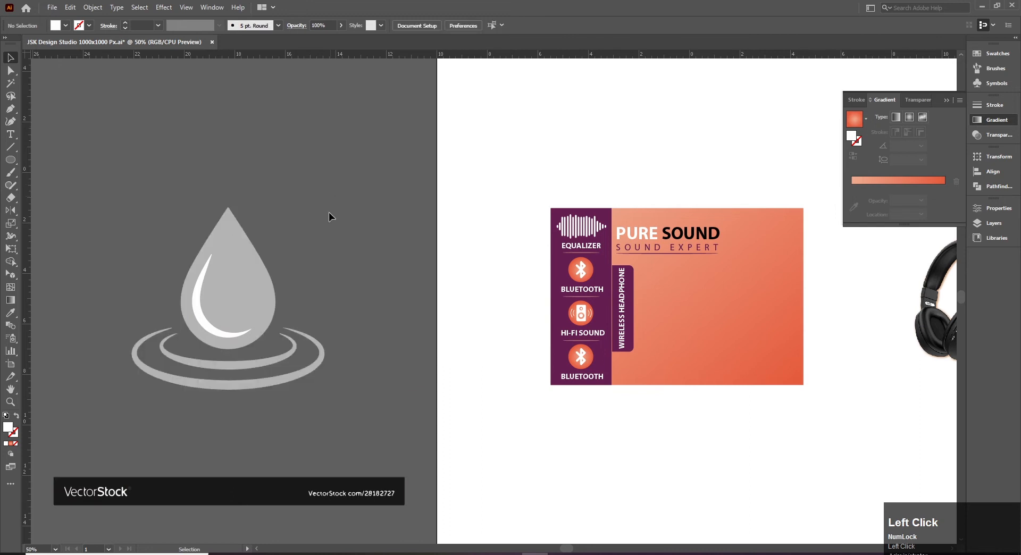
- Delete the two ripple rings around the traced water drop
{"action": "left_click", "coordinate": [297, 344]}
{"action": "key", "text": "Delete"}
{"action": "left_click", "coordinate": [264, 381]}
{"action": "key", "text": "Delete"}
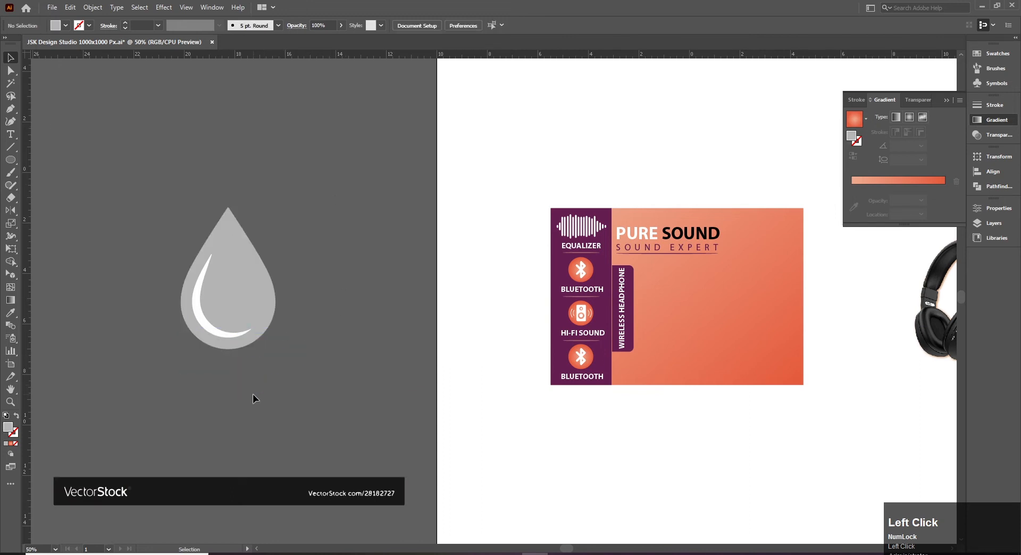
- Fill the drop's white crescent highlight with the orange from the color squares above the artboard using the Eyedropper
{"action": "left_click", "coordinate": [249, 274]}
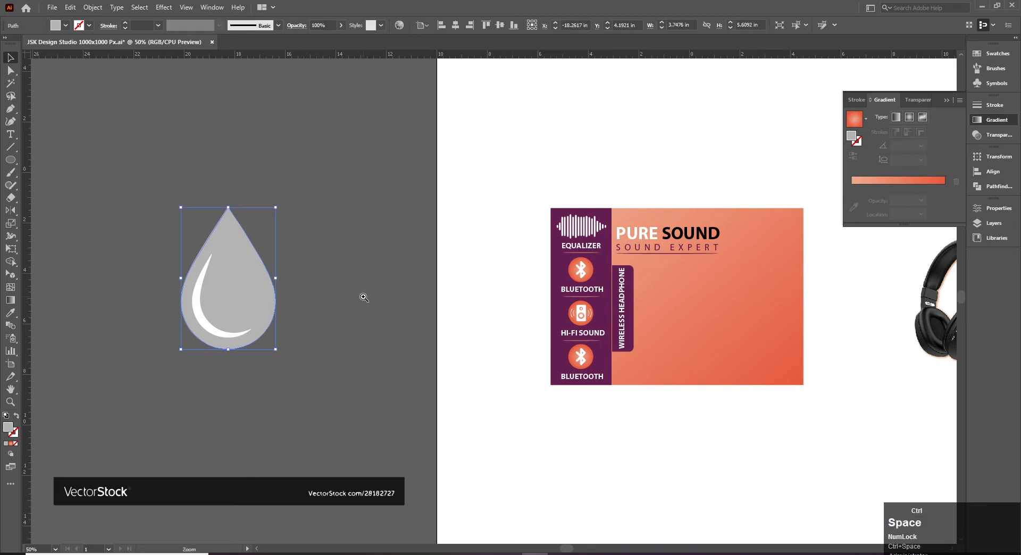
{"action": "key", "text": "ctrl+equal"}
{"action": "left_click", "coordinate": [364, 378]}
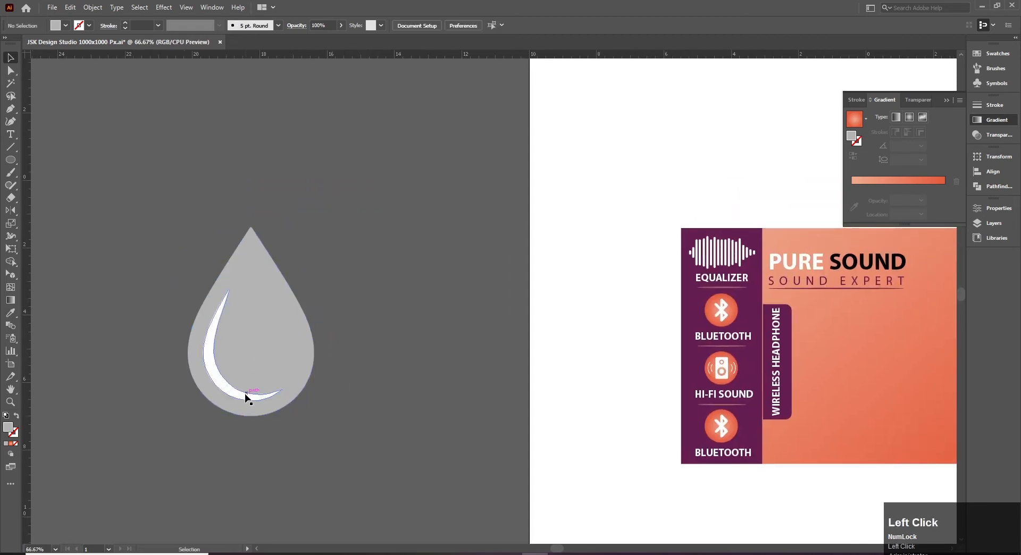
{"action": "left_click", "coordinate": [244, 394]}
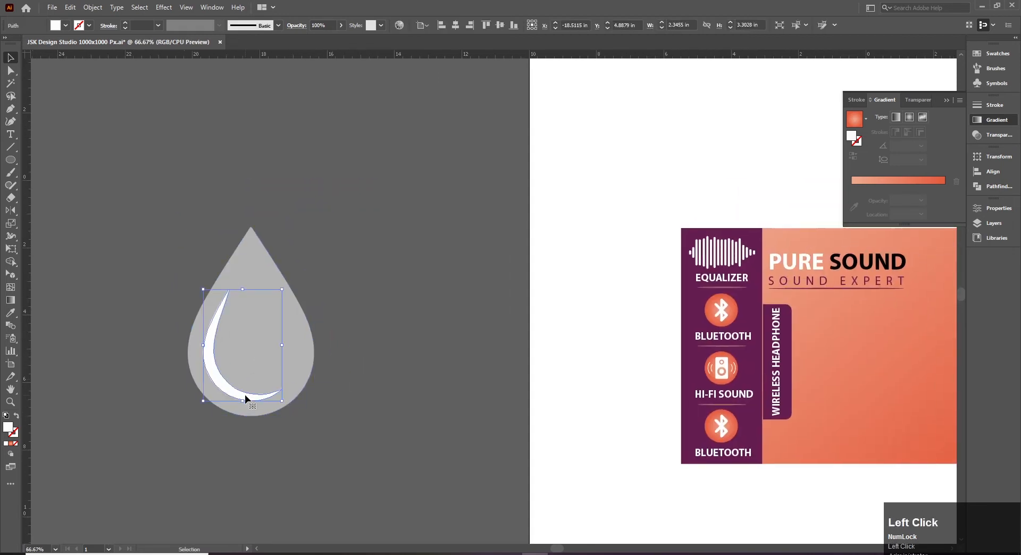
{"action": "key", "text": "i"}
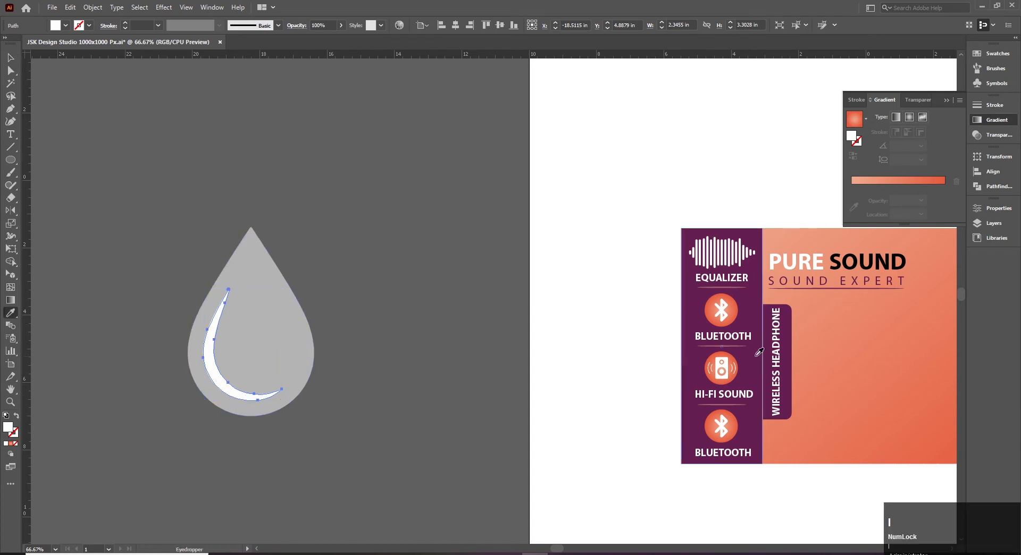
{"action": "left_click_drag", "start_coordinate": [698, 132], "coordinate": [437, 273]}
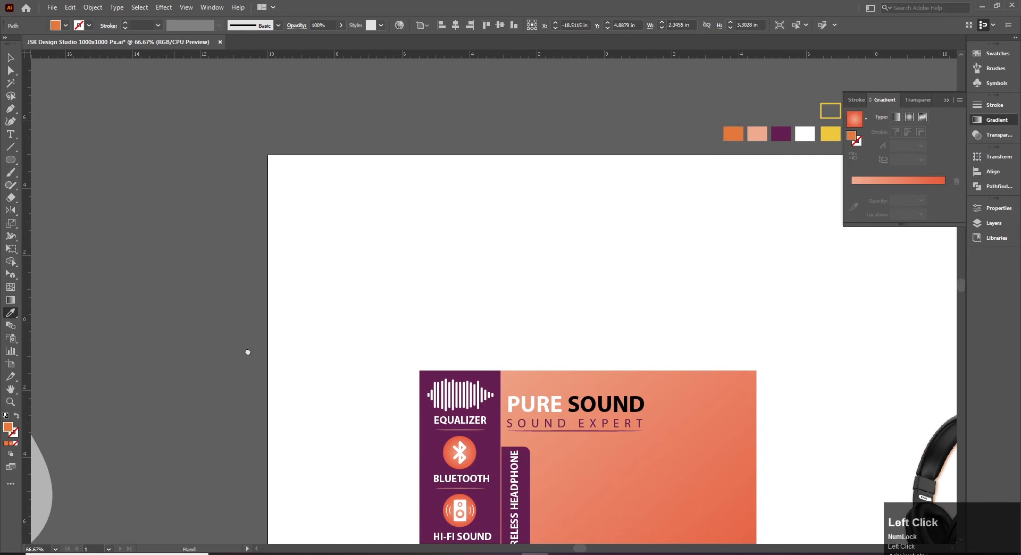
{"action": "key", "text": "v"}
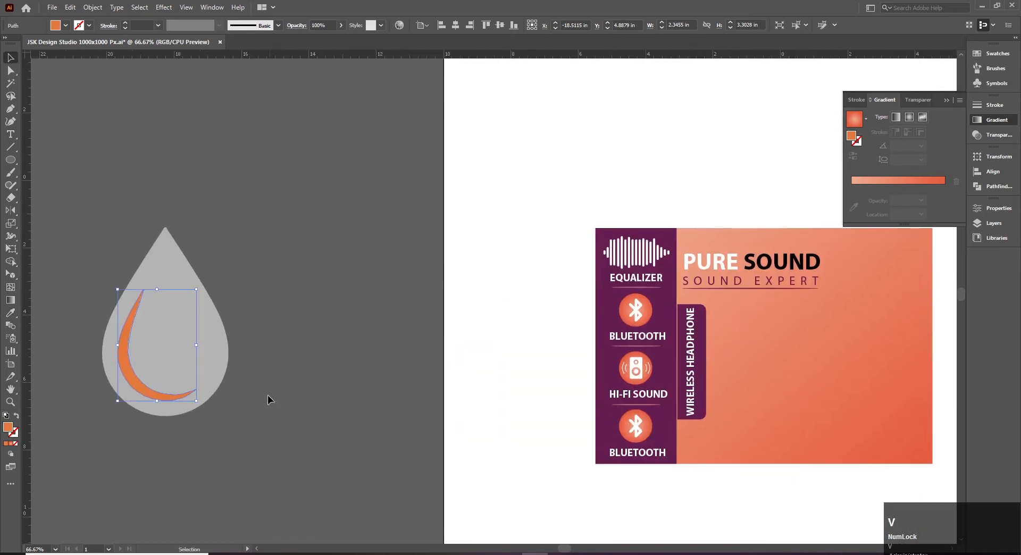
- Fill the gray water drop body with white sampled from the artboard using the Eyedropper
{"action": "left_click", "coordinate": [186, 333]}
{"action": "key", "text": "i"}
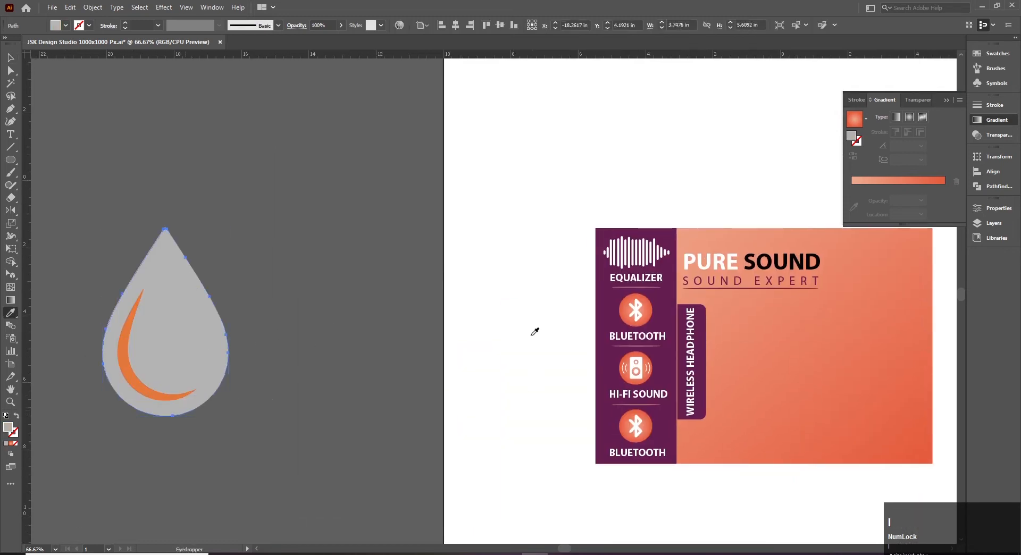
{"action": "left_click", "coordinate": [535, 333]}
{"action": "key", "text": "v"}
{"action": "left_click", "coordinate": [342, 449]}
- Move the drop and its highlight beside the banner's purple sidebar and scale them to about 0.91 in wide
{"action": "left_click_drag", "start_coordinate": [122, 237], "coordinate": [317, 468]}
{"action": "left_click_drag", "start_coordinate": [230, 390], "coordinate": [631, 437]}
{"action": "left_click_drag", "start_coordinate": [619, 395], "coordinate": [506, 360]}
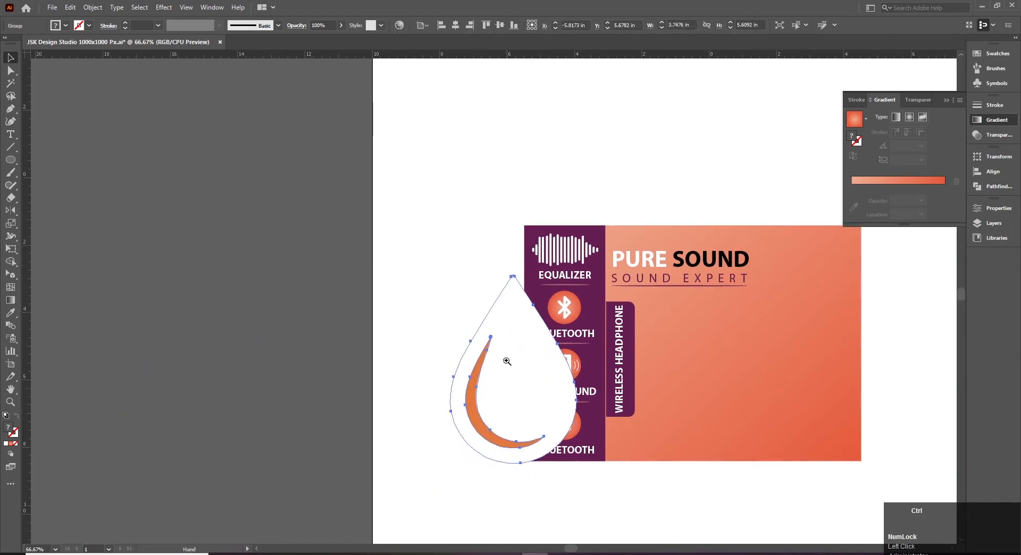
{"action": "left_click_drag", "start_coordinate": [576, 274], "coordinate": [528, 347]}
{"action": "left_click", "coordinate": [543, 366], "text": "ctrl"}
{"action": "left_click", "coordinate": [543, 366], "text": "ctrl"}
{"action": "left_click_drag", "start_coordinate": [439, 326], "coordinate": [383, 392]}
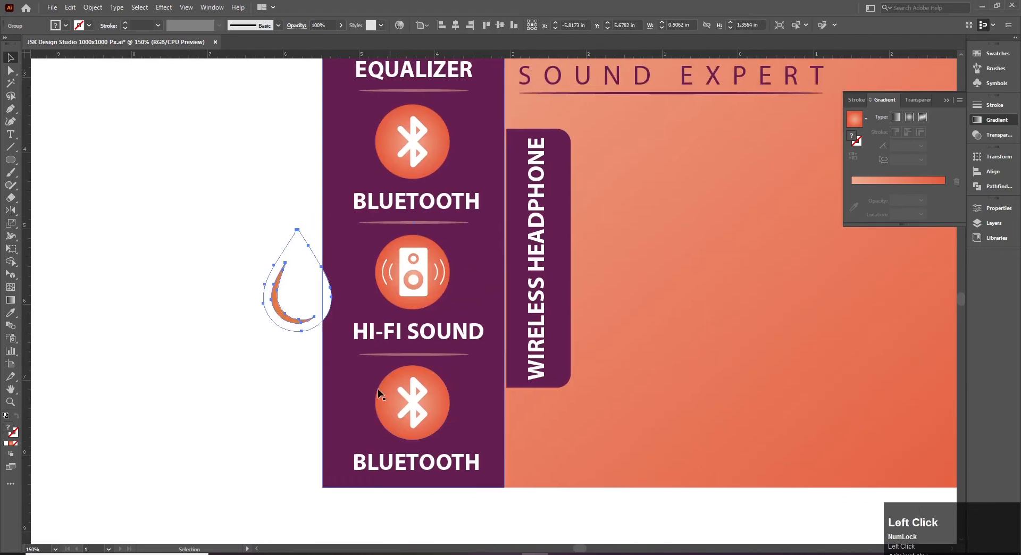
- Place the drop over the lowest orange circle of the sidebar and delete the Bluetooth symbol there
{"action": "left_click", "coordinate": [382, 391]}
{"action": "left_click_drag", "start_coordinate": [310, 311], "coordinate": [435, 392]}
{"action": "key", "text": "z"}
{"action": "left_click", "coordinate": [437, 390]}
{"action": "key", "text": "v"}
{"action": "left_click", "coordinate": [465, 346]}
{"action": "key", "text": "Delete"}
- Scale the drop to about 0.56 in wide and center it inside the lowest orange circle
{"action": "left_click_drag", "start_coordinate": [404, 332], "coordinate": [449, 334]}
{"action": "left_click", "coordinate": [474, 318], "text": "ctrl"}
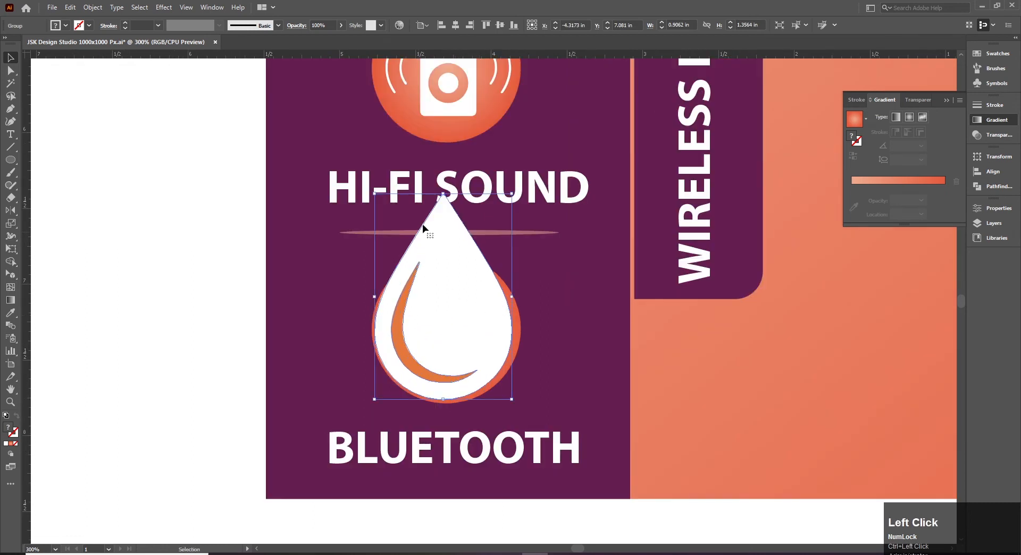
{"action": "left_click_drag", "start_coordinate": [446, 245], "coordinate": [442, 268]}
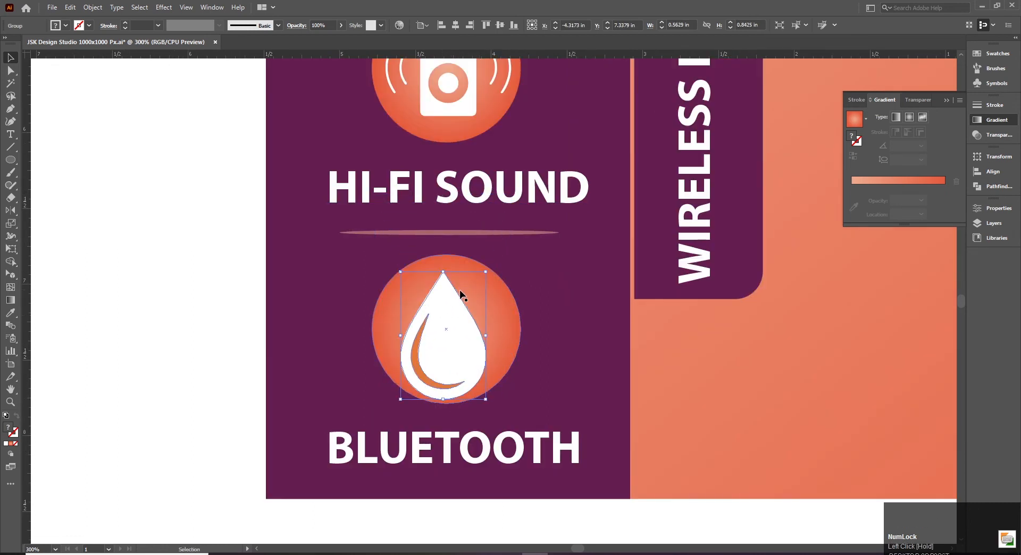
{"action": "key", "text": "Right"}
{"action": "key", "text": "Right"}
{"action": "key", "text": "Up"}
{"action": "key", "text": "Up"}
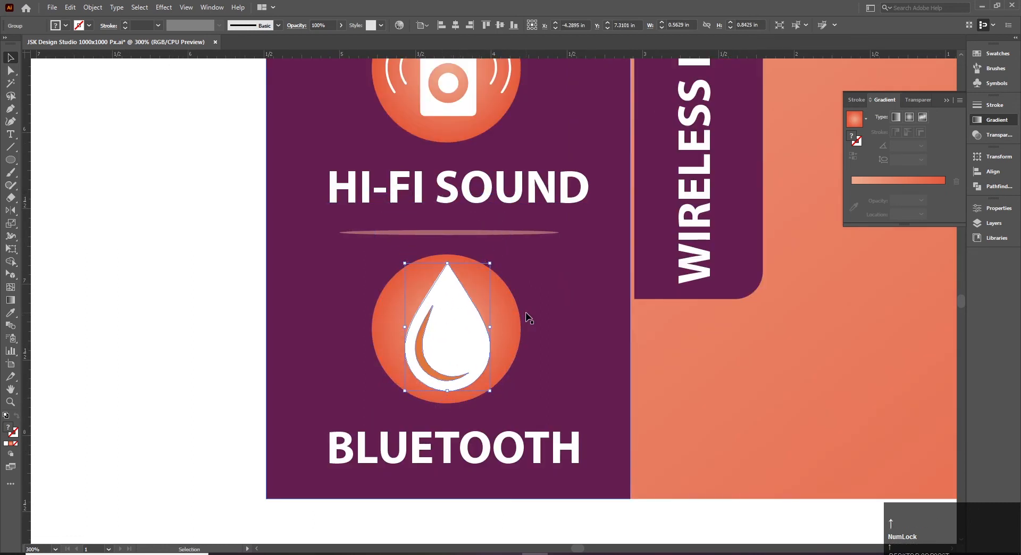
{"action": "left_click", "coordinate": [246, 327]}
- Change the label under the drop icon to WATER RESISTANT and shift it toward the sidebar's left edge
{"action": "left_click", "coordinate": [444, 329], "text": "ctrl+alt"}
{"action": "left_click_drag", "start_coordinate": [451, 318], "coordinate": [286, 357]}
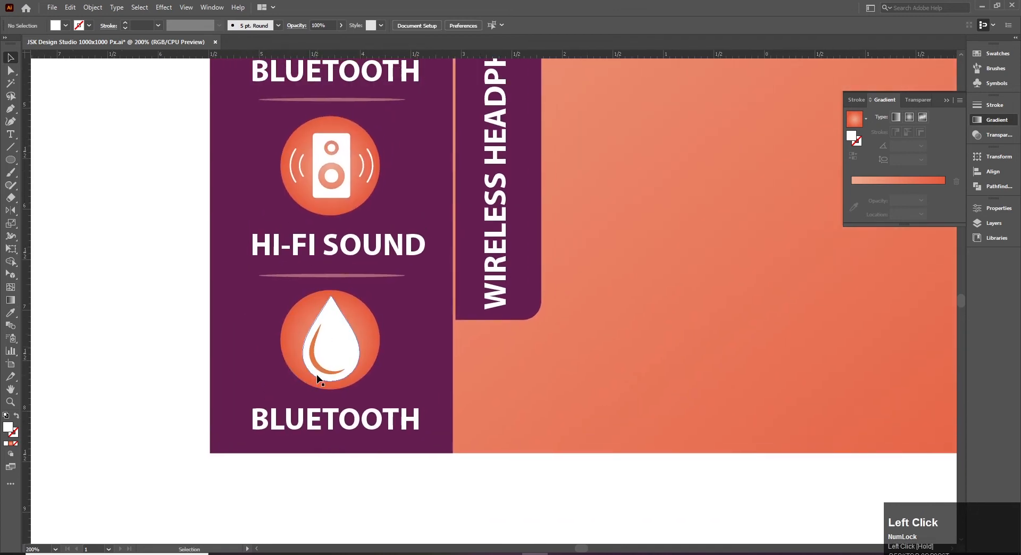
{"action": "double_click", "coordinate": [330, 414]}
{"action": "key", "text": "ctrl+a"}
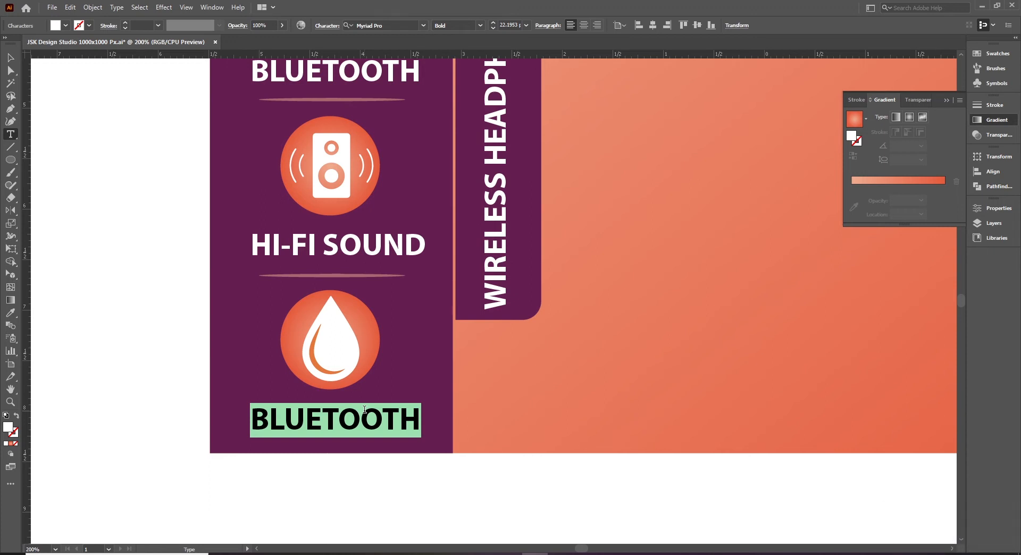
{"action": "key", "text": "Caps_Lock"}
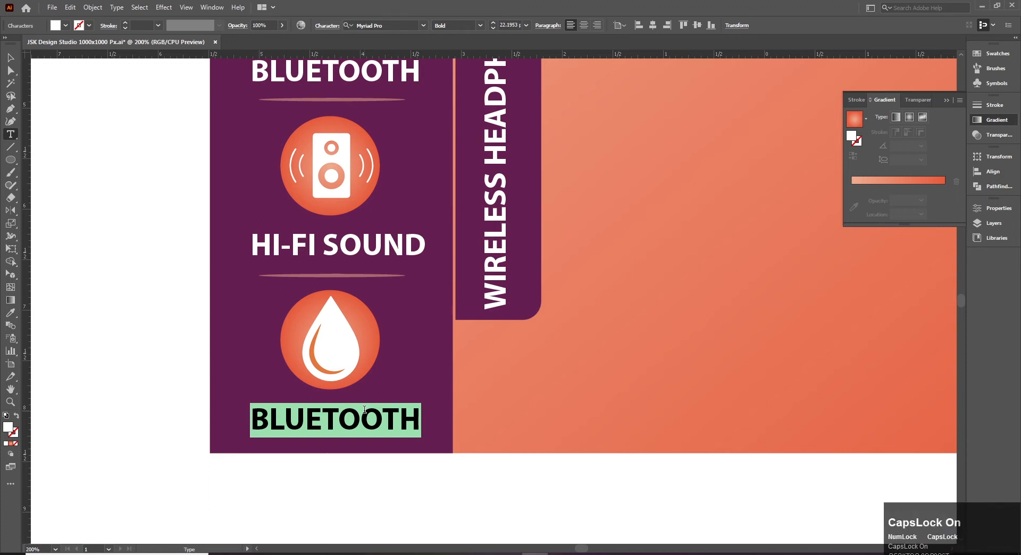
{"action": "type", "text": "WATER RESISTANT"}
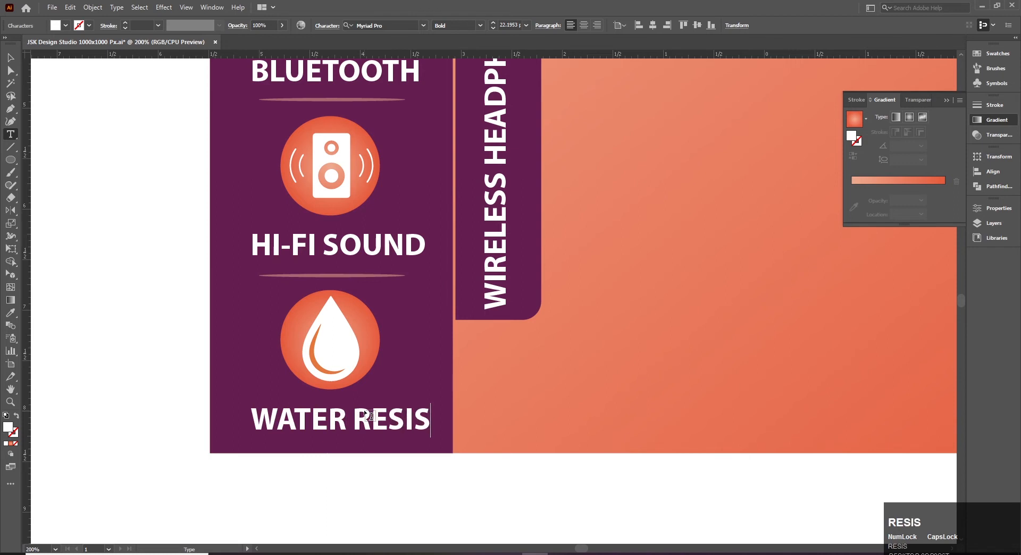
{"action": "key", "text": "Escape"}
{"action": "key", "text": "shift+Left"}
{"action": "key", "text": "shift+Left"}
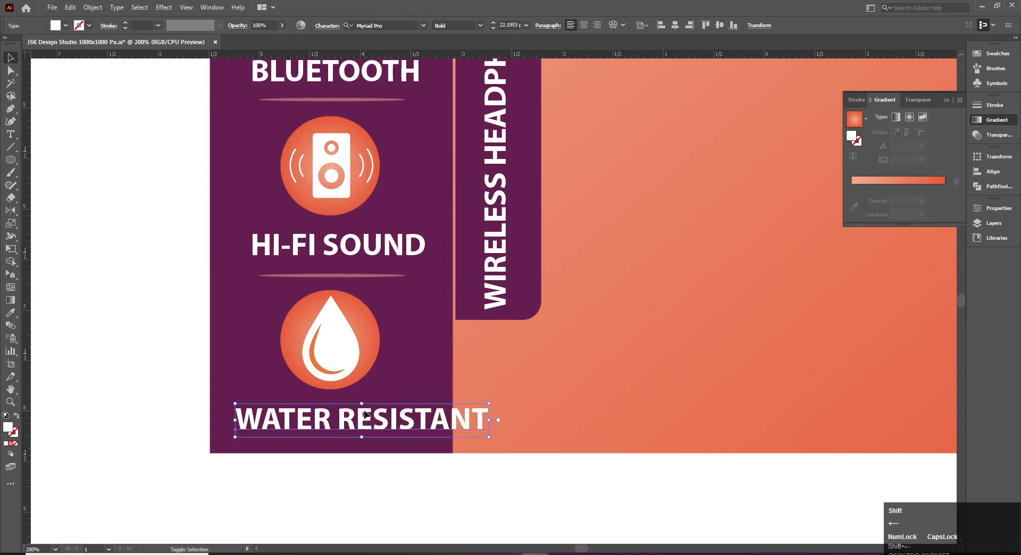
{"action": "left_click", "coordinate": [406, 360], "text": "ctrl+alt"}
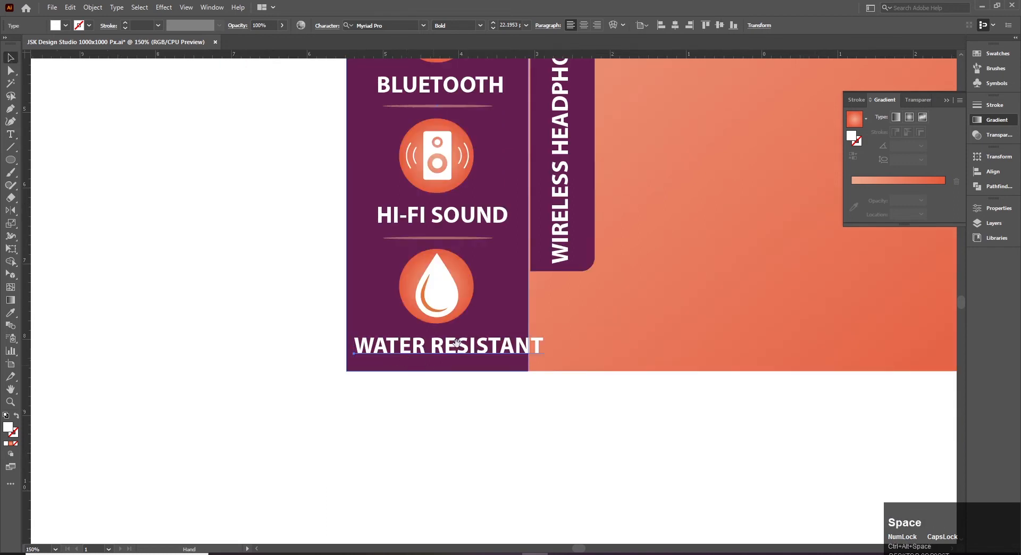
{"action": "left_click_drag", "start_coordinate": [457, 343], "coordinate": [332, 441]}
{"action": "left_click_drag", "start_coordinate": [364, 359], "coordinate": [296, 409]}
{"action": "left_click", "coordinate": [367, 370], "text": "ctrl+alt"}
{"action": "left_click_drag", "start_coordinate": [444, 319], "coordinate": [258, 420]}
{"action": "left_click", "coordinate": [346, 388], "text": "ctrl"}
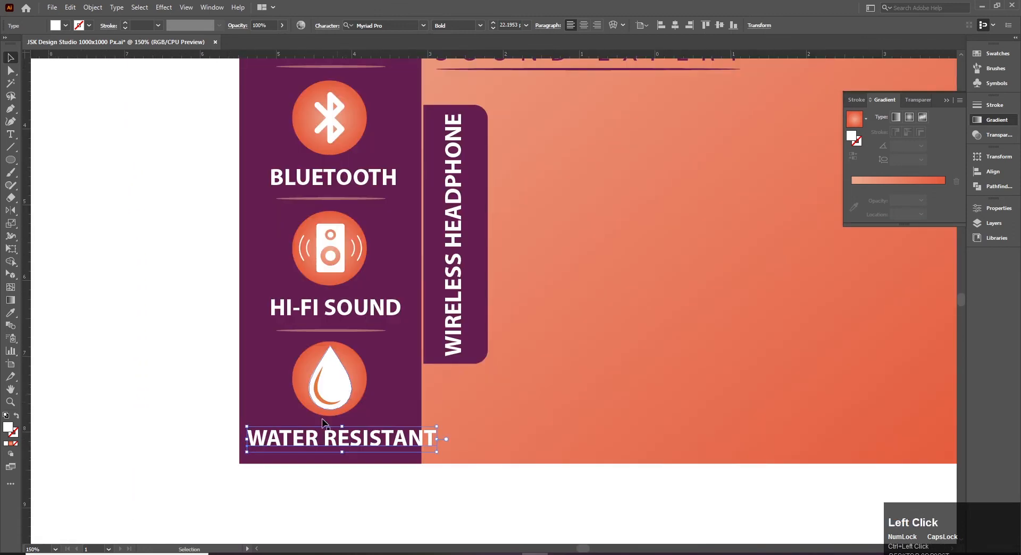
{"action": "left_click_drag", "start_coordinate": [389, 361], "coordinate": [330, 370]}
{"action": "key", "text": "space"}
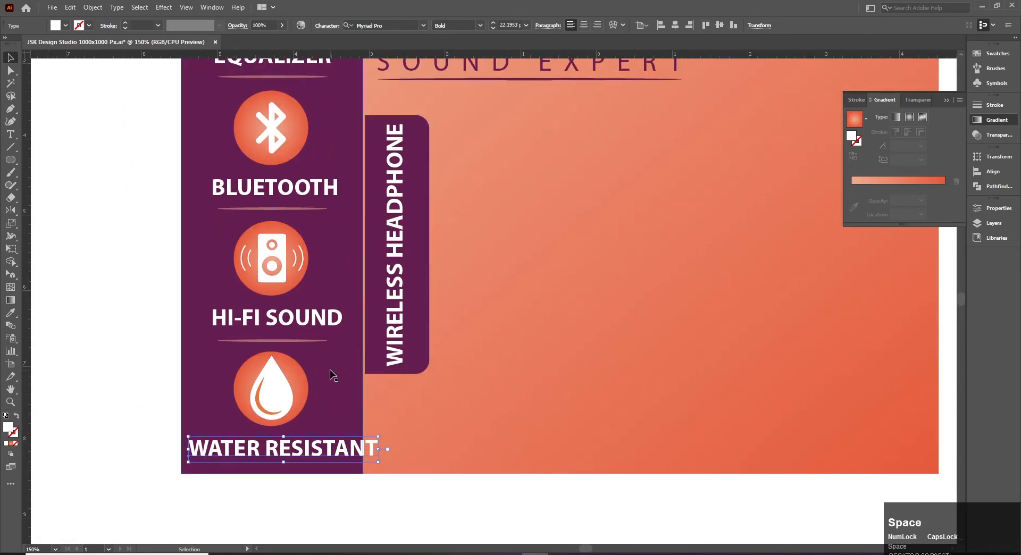
{"action": "left_click", "coordinate": [404, 283], "text": "ctrl+alt"}
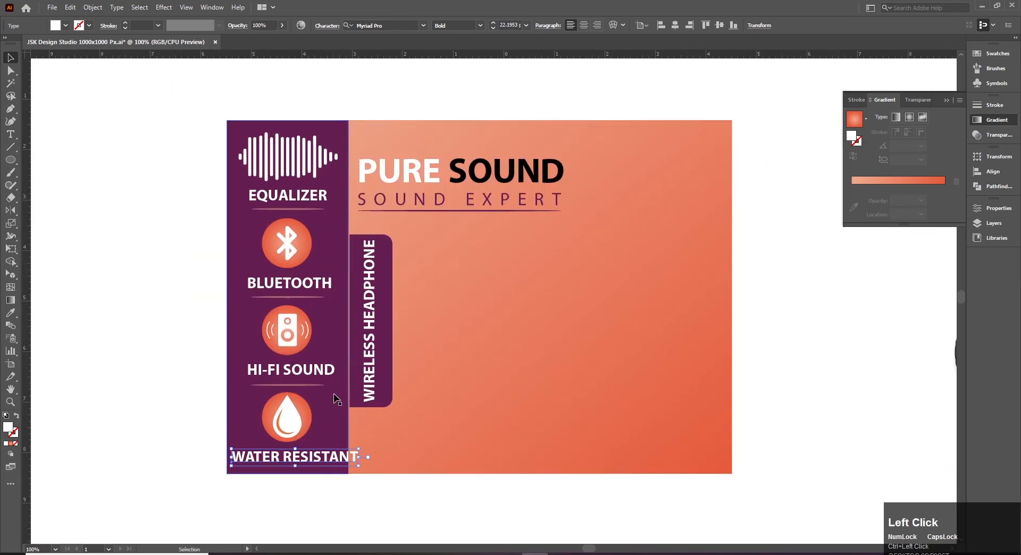
- Tighten the WATER RESISTANT label's tracking to -50 so it fits the sidebar's width
{"action": "left_click", "coordinate": [400, 374], "text": "ctrl"}
{"action": "left_click_drag", "start_coordinate": [403, 373], "coordinate": [377, 415]}
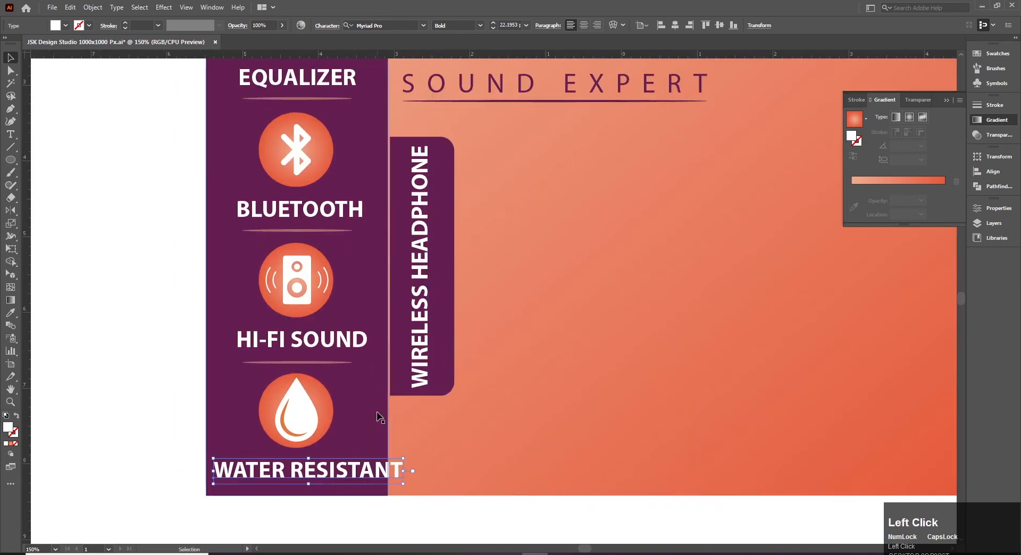
{"action": "key", "text": "ctrl+t"}
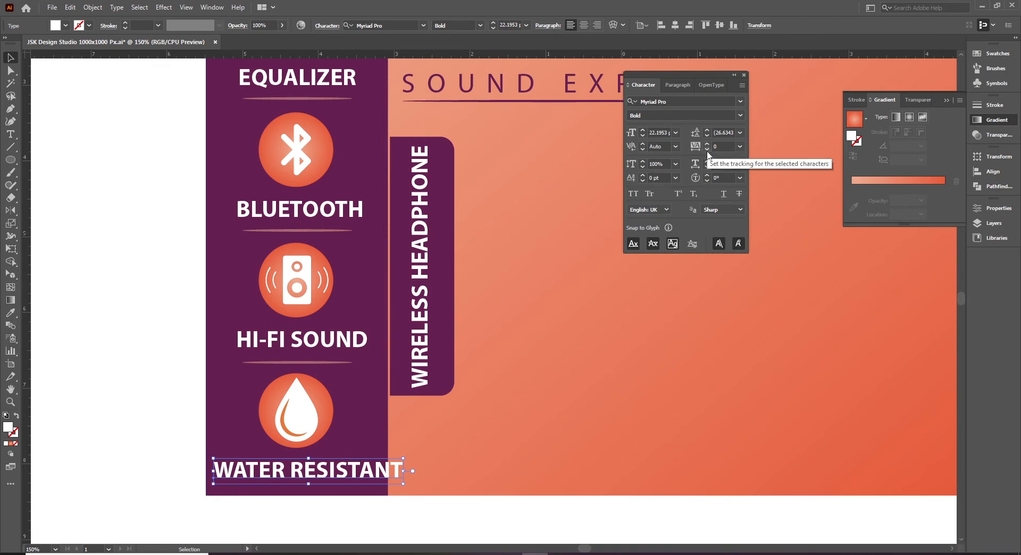
{"action": "left_click", "coordinate": [708, 151]}
{"action": "left_click", "coordinate": [724, 147]}
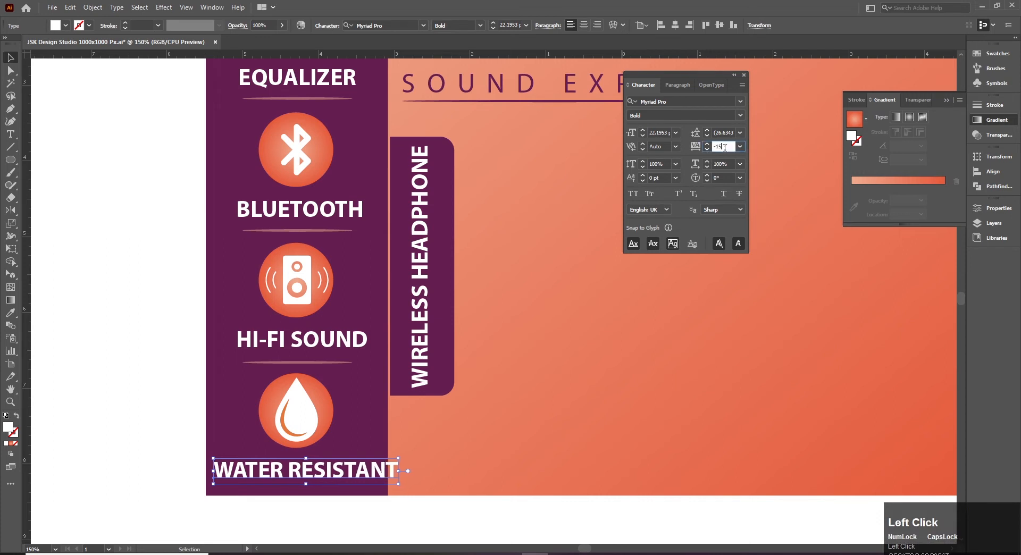
{"action": "key", "text": "Return"}
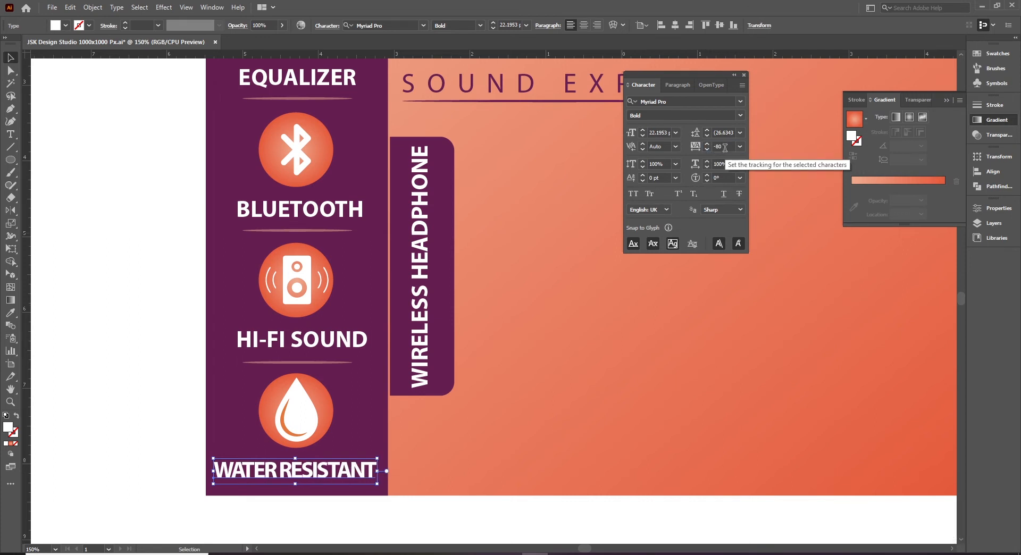
{"action": "left_click", "coordinate": [724, 147]}
{"action": "type", "text": "-50"}
{"action": "key", "text": "Return"}
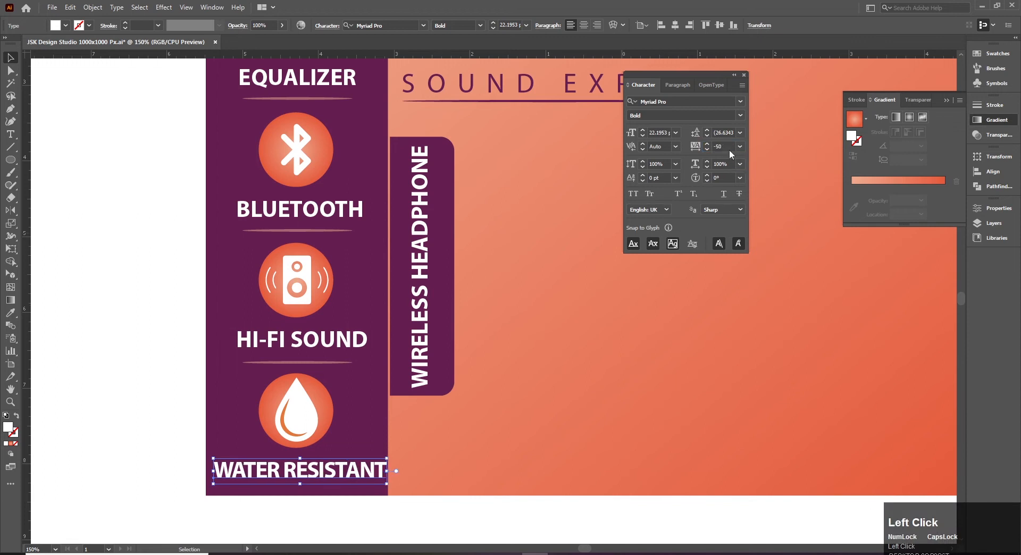
- Nudge the WATER RESISTANT label left to center it under the drop icon
{"action": "left_click", "coordinate": [12, 58]}
{"action": "left_click", "coordinate": [87, 264]}
{"action": "left_click_drag", "start_coordinate": [406, 358], "coordinate": [378, 358]}
{"action": "left_click", "coordinate": [413, 406], "text": "ctrl"}
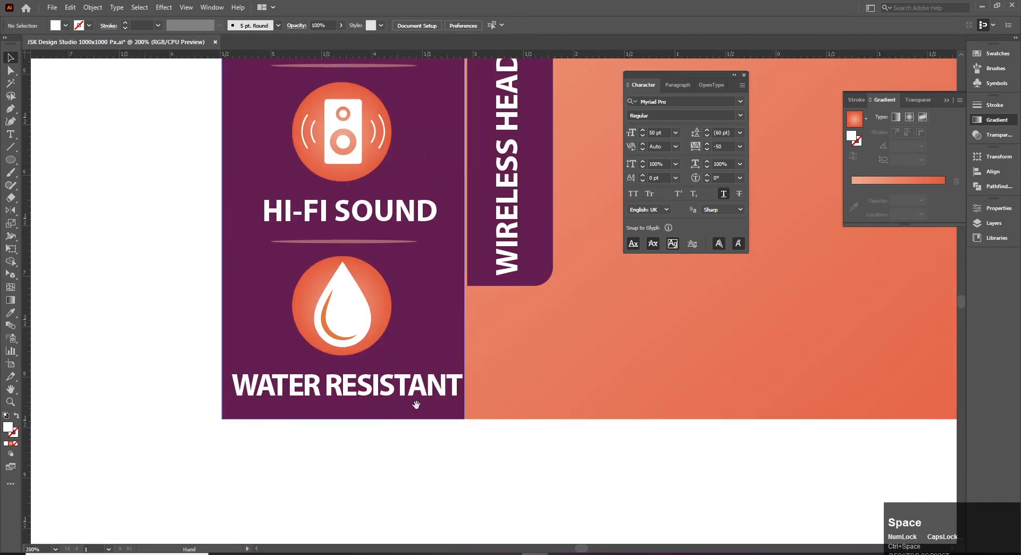
{"action": "left_click", "coordinate": [412, 403]}
{"action": "key", "text": "Left"}
{"action": "key", "text": "Left"}
{"action": "key", "text": "Left"}
{"action": "key", "text": "Left"}
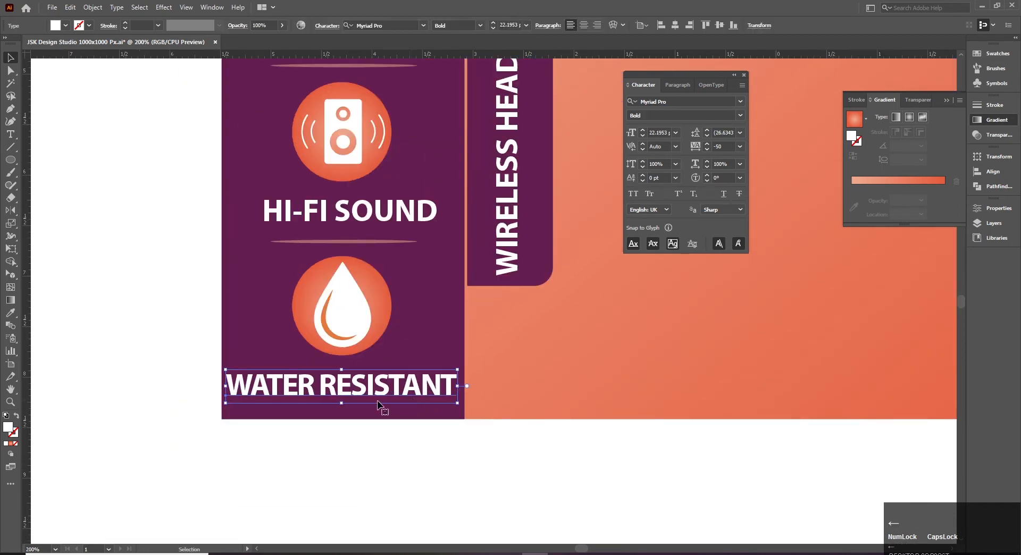
{"action": "left_click", "coordinate": [118, 282]}
- Align the sidebar's icons, labels and dividers on a common horizontal center without the background shapes, and close the Character panel
{"action": "left_click", "coordinate": [409, 269], "text": "ctrl+alt"}
{"action": "left_click", "coordinate": [408, 265], "text": "ctrl+alt"}
{"action": "left_click_drag", "start_coordinate": [445, 247], "coordinate": [274, 310]}
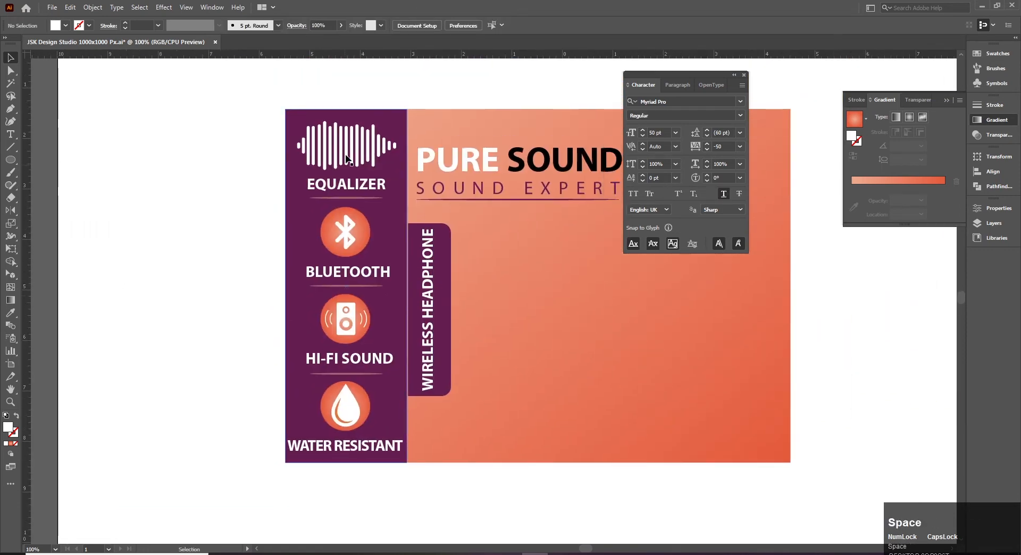
{"action": "left_click_drag", "start_coordinate": [259, 77], "coordinate": [400, 490]}
{"action": "left_click_drag", "start_coordinate": [452, 458], "coordinate": [346, 441]}
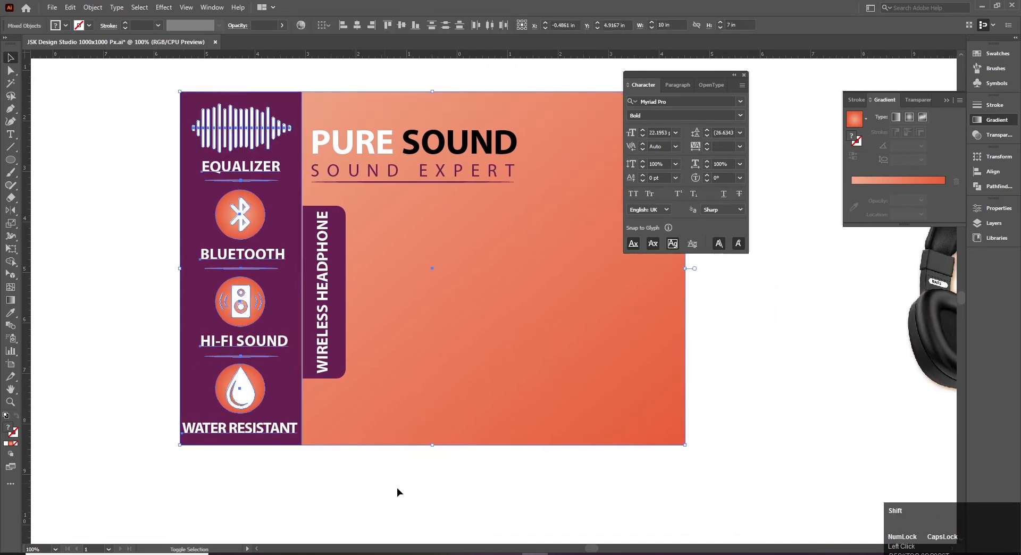
{"action": "left_click", "coordinate": [396, 444], "text": "shift"}
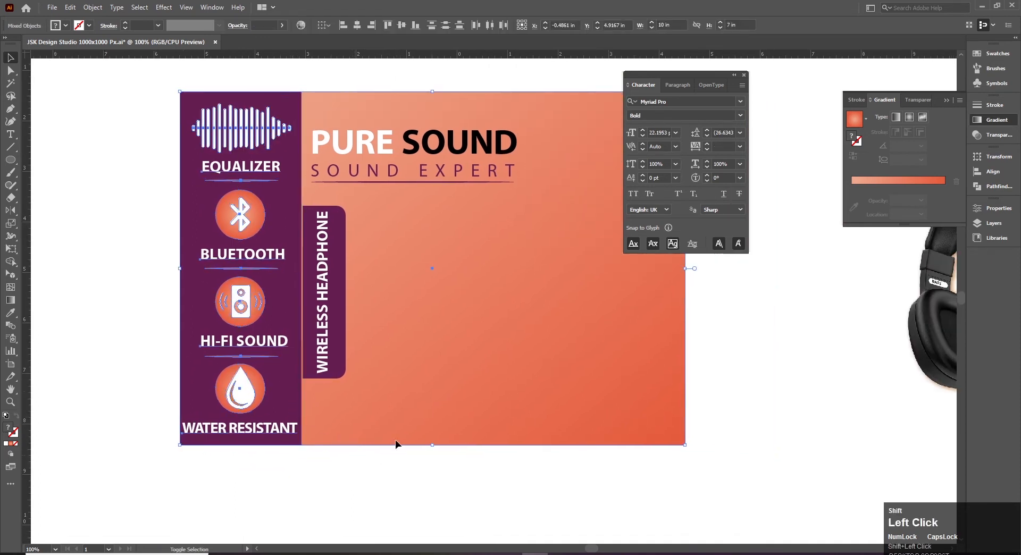
{"action": "left_click", "coordinate": [478, 391], "text": "shift"}
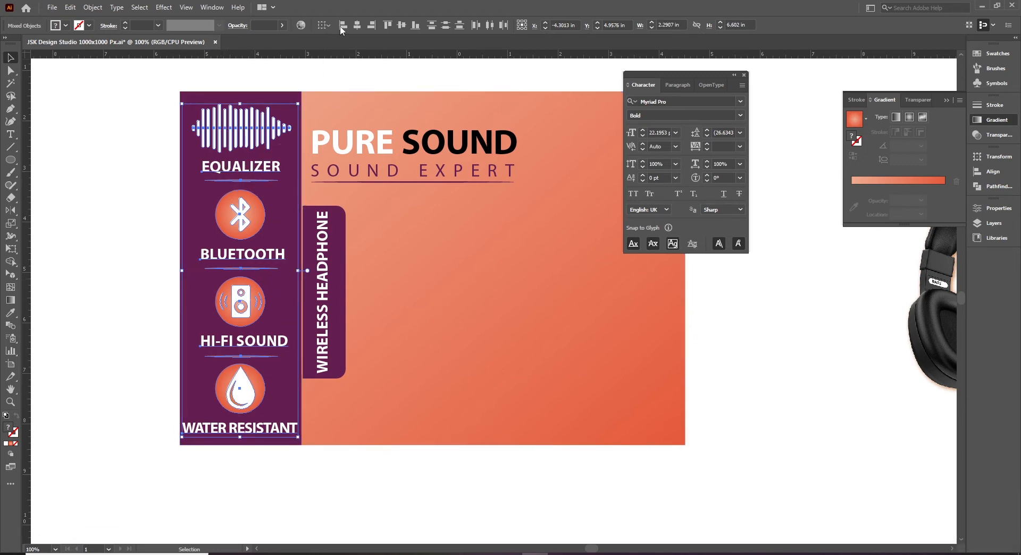
{"action": "left_click", "coordinate": [357, 26]}
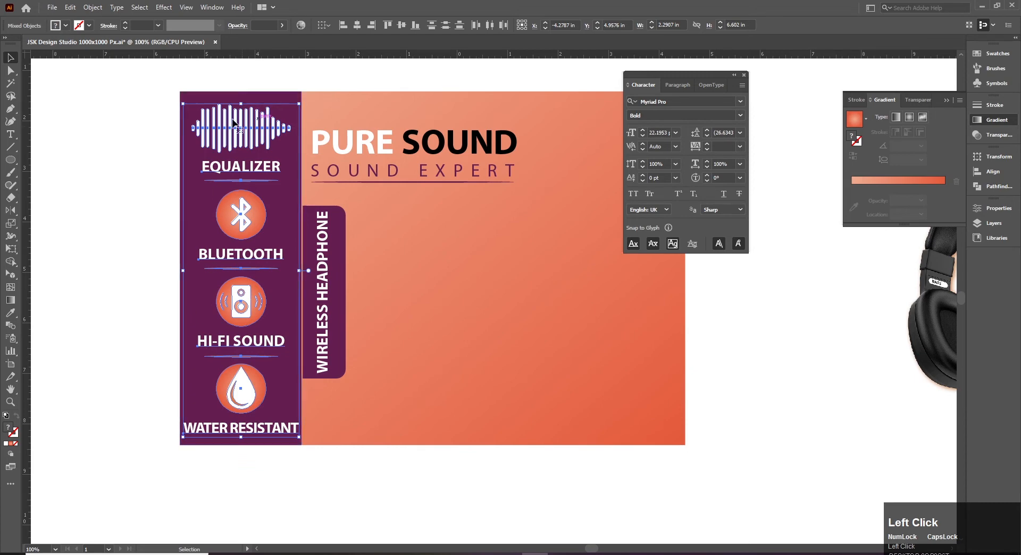
{"action": "left_click", "coordinate": [129, 177]}
{"action": "left_click_drag", "start_coordinate": [130, 178], "coordinate": [116, 198]}
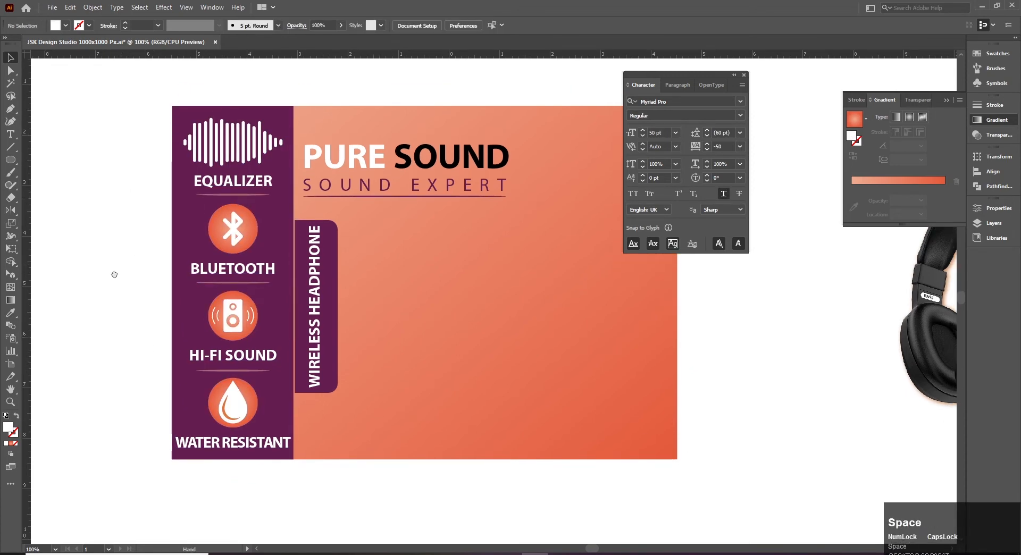
{"action": "left_click_drag", "start_coordinate": [120, 261], "coordinate": [114, 292]}
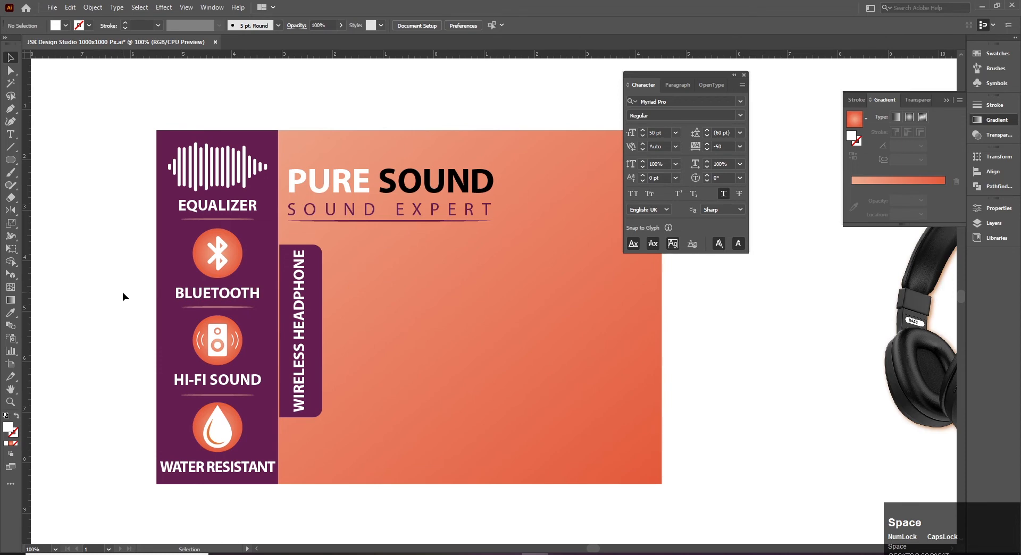
{"action": "left_click", "coordinate": [745, 76]}
- Look over the banner layout together with the headphone image beside it
{"action": "left_click_drag", "start_coordinate": [729, 287], "coordinate": [543, 285]}
{"action": "left_click", "coordinate": [543, 284], "text": "ctrl+alt"}
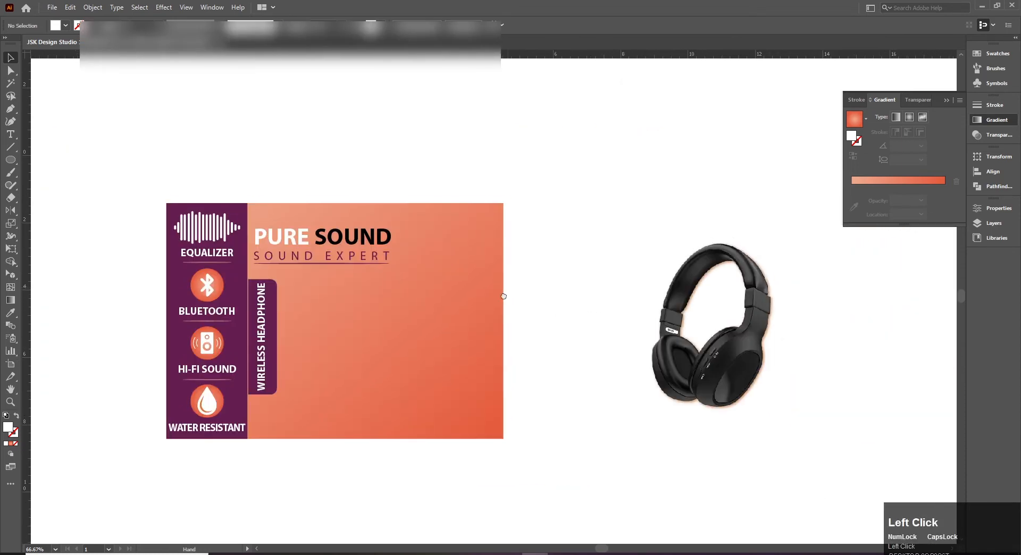
{"action": "left_click", "coordinate": [734, 395]}
{"action": "left_click_drag", "start_coordinate": [715, 394], "coordinate": [562, 383]}
{"action": "left_click", "coordinate": [474, 350], "text": "ctrl"}
{"action": "left_click_drag", "start_coordinate": [497, 338], "coordinate": [575, 368]}
{"action": "left_click", "coordinate": [376, 107]}
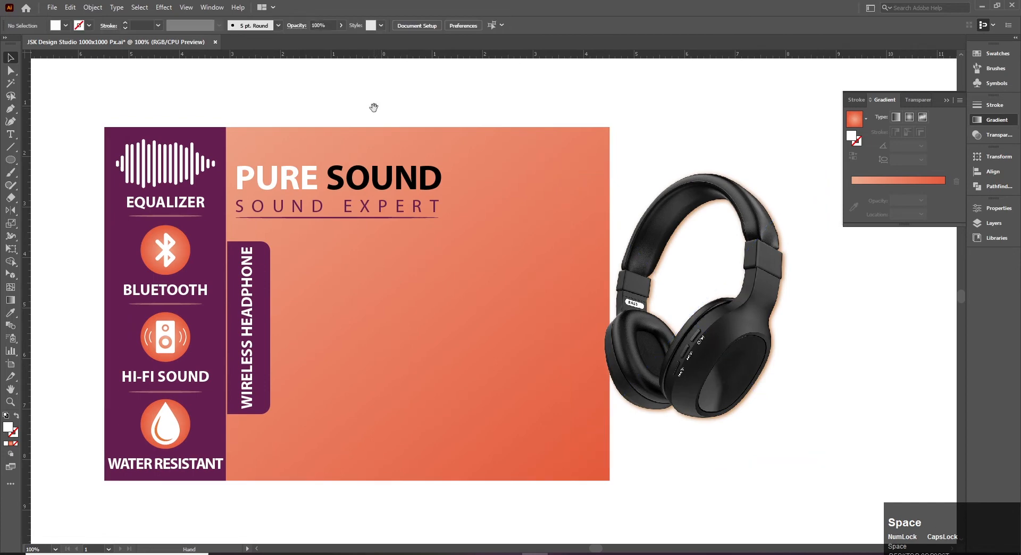
{"action": "left_click_drag", "start_coordinate": [374, 107], "coordinate": [359, 95]}
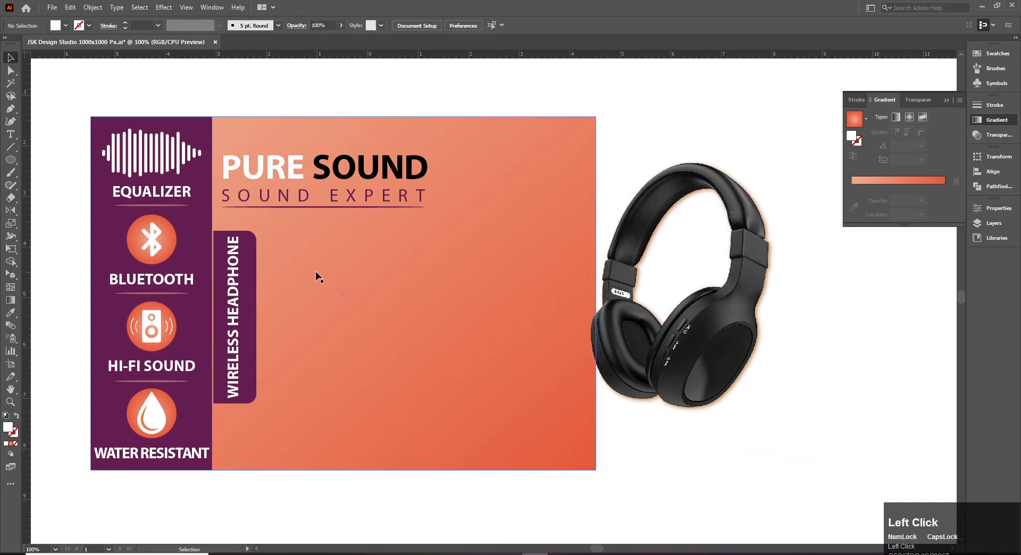
- Duplicate the PURE SOUND title to the lower part of the orange area and change its text to P-200
{"action": "left_click_drag", "start_coordinate": [335, 168], "coordinate": [326, 437]}
{"action": "key", "text": "t"}
{"action": "double_click", "coordinate": [263, 436]}
{"action": "key", "text": "ctrl+a"}
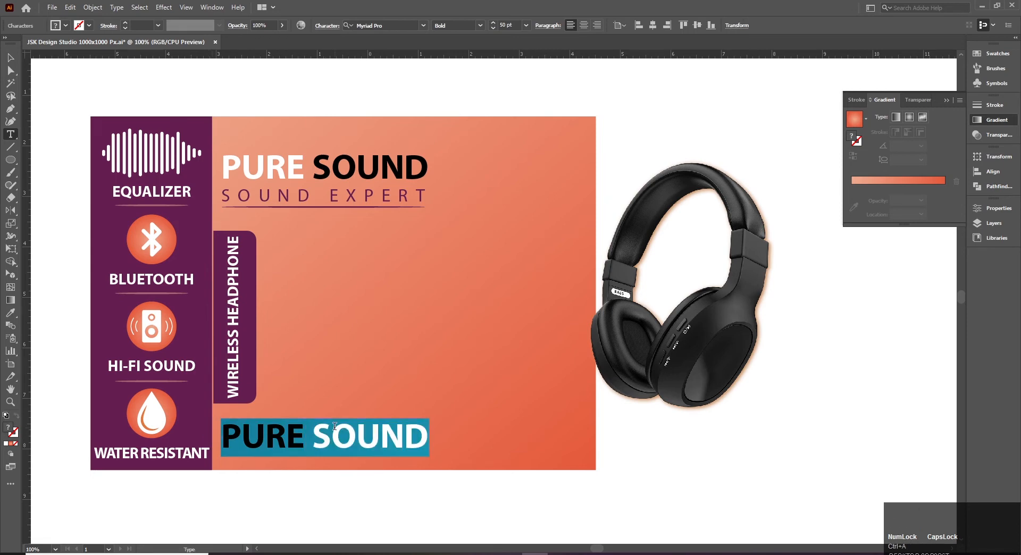
{"action": "key", "text": "shift"}
{"action": "type", "text": "W"}
{"action": "key", "text": "BackSpace"}
{"action": "type", "text": "p"}
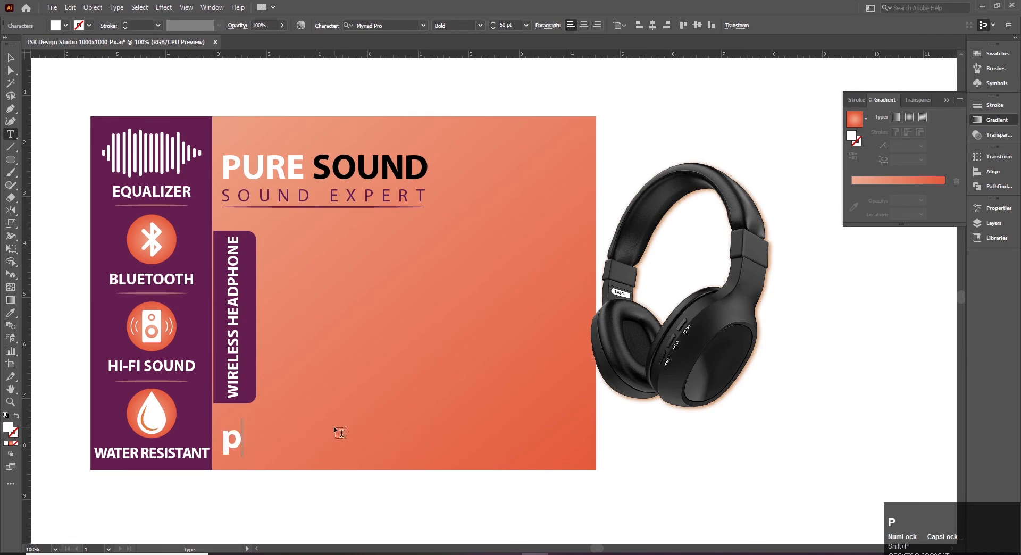
{"action": "key", "text": "BackSpace"}
{"action": "type", "text": "P-200"}
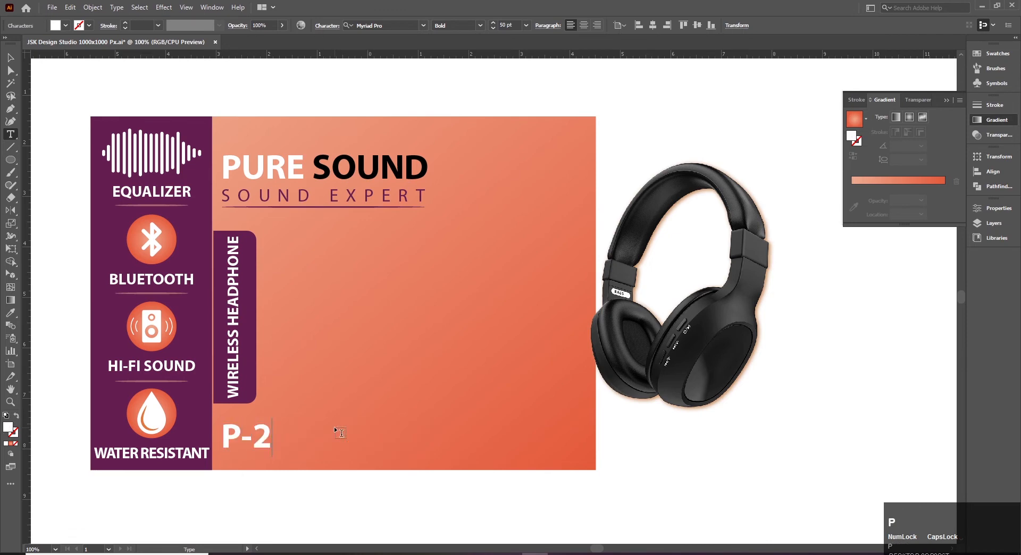
- Change the model name in the lower orange area to P-100 and finish the text editing
{"action": "key", "text": "BackSpace"}
{"action": "key", "text": "BackSpace"}
{"action": "key", "text": "BackSpace"}
{"action": "type", "text": "100"}
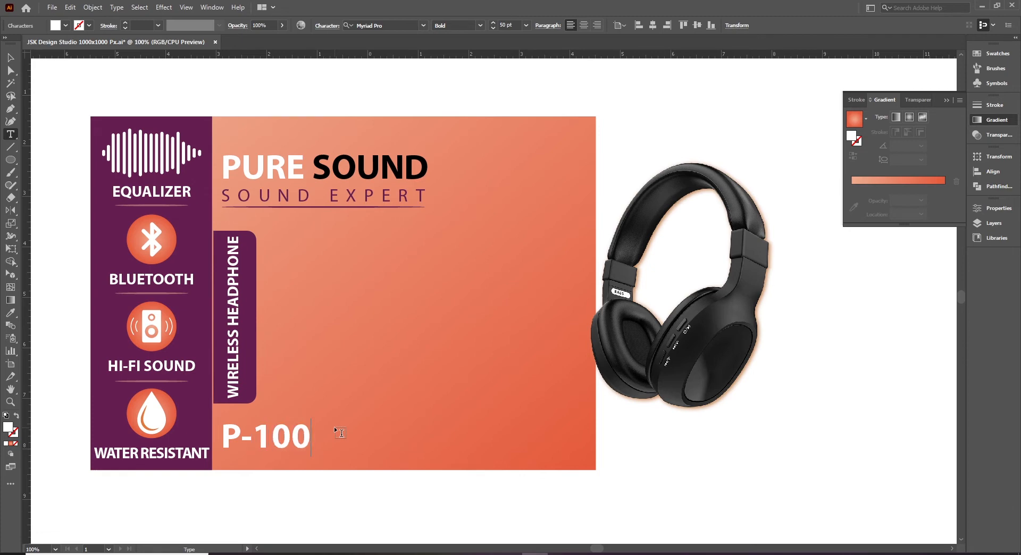
{"action": "key", "text": "Escape"}
{"action": "left_click", "coordinate": [11, 61]}
{"action": "left_click", "coordinate": [156, 97]}
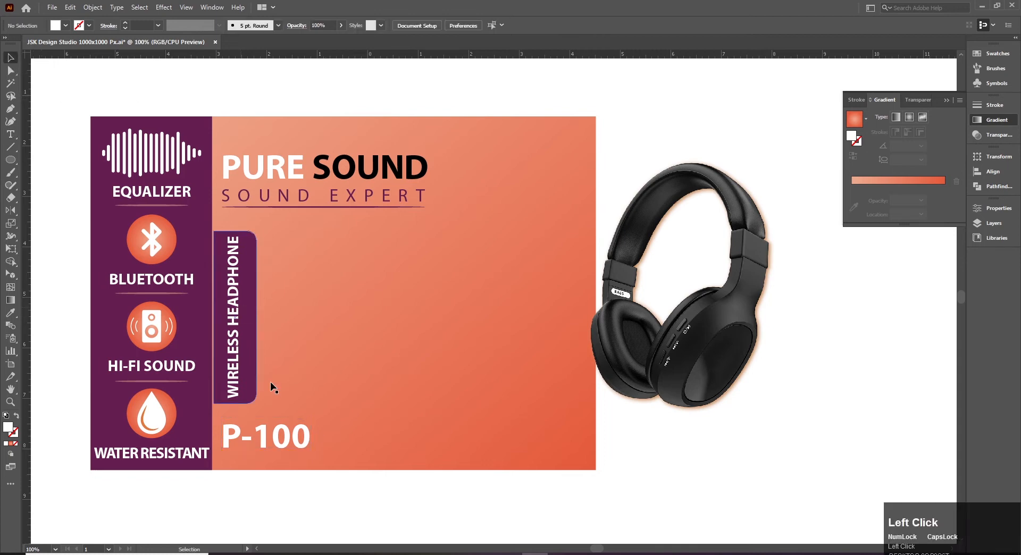
- Nudge the P-100 text slightly up and to the right, below the WIRELESS HEADPHONE tab
{"action": "left_click", "coordinate": [301, 447]}
{"action": "key", "text": "Up"}
{"action": "key", "text": "Up"}
{"action": "key", "text": "Up"}
{"action": "key", "text": "Up"}
{"action": "key", "text": "Up"}
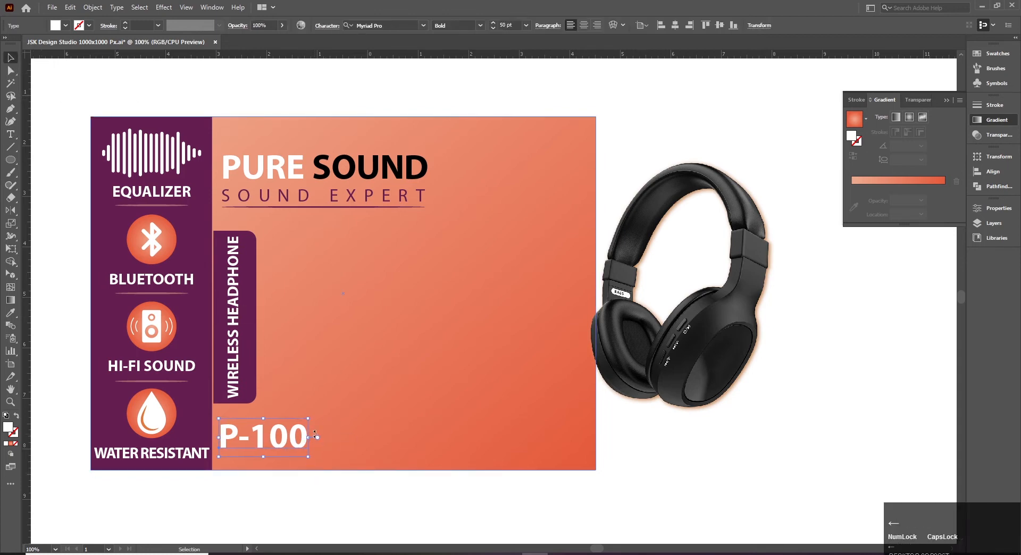
{"action": "key", "text": "Right"}
{"action": "key", "text": "Right"}
{"action": "key", "text": "Right"}
{"action": "key", "text": "Right"}
{"action": "key", "text": "Right"}
{"action": "key", "text": "Right"}
{"action": "key", "text": "Right"}
{"action": "key", "text": "Right"}
{"action": "key", "text": "Up"}
{"action": "key", "text": "Up"}
{"action": "key", "text": "Up"}
{"action": "key", "text": "Up"}
{"action": "left_click", "coordinate": [281, 515]}
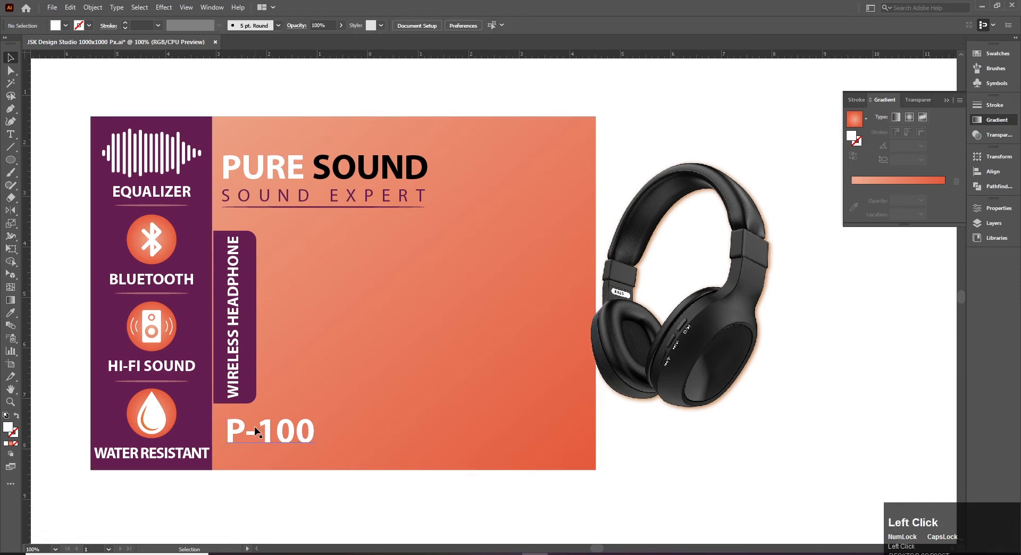
- Color the digits 100 in the P-100 text black, leaving the P- part white
{"action": "key", "text": "t"}
{"action": "left_click_drag", "start_coordinate": [245, 433], "coordinate": [319, 429]}
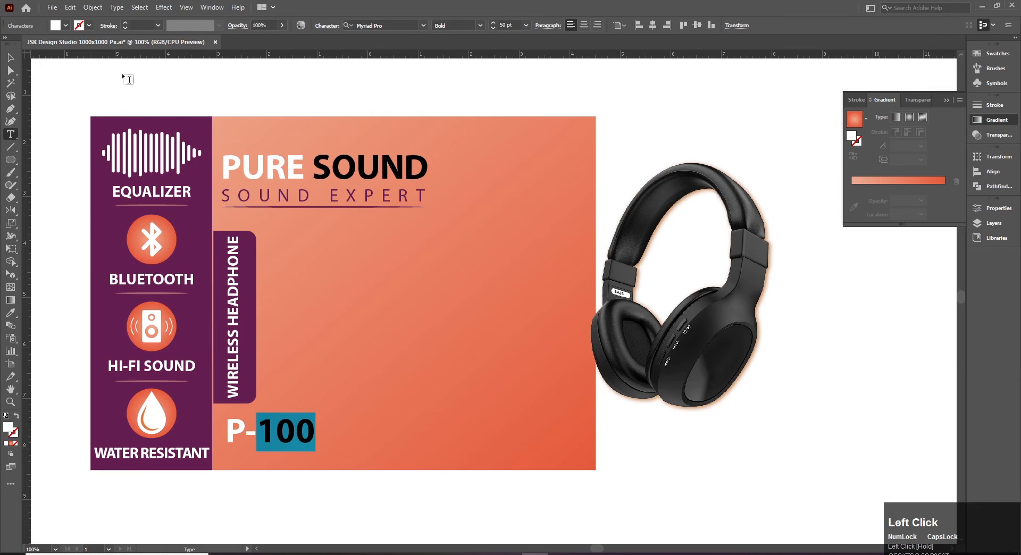
{"action": "double_click", "coordinate": [8, 428]}
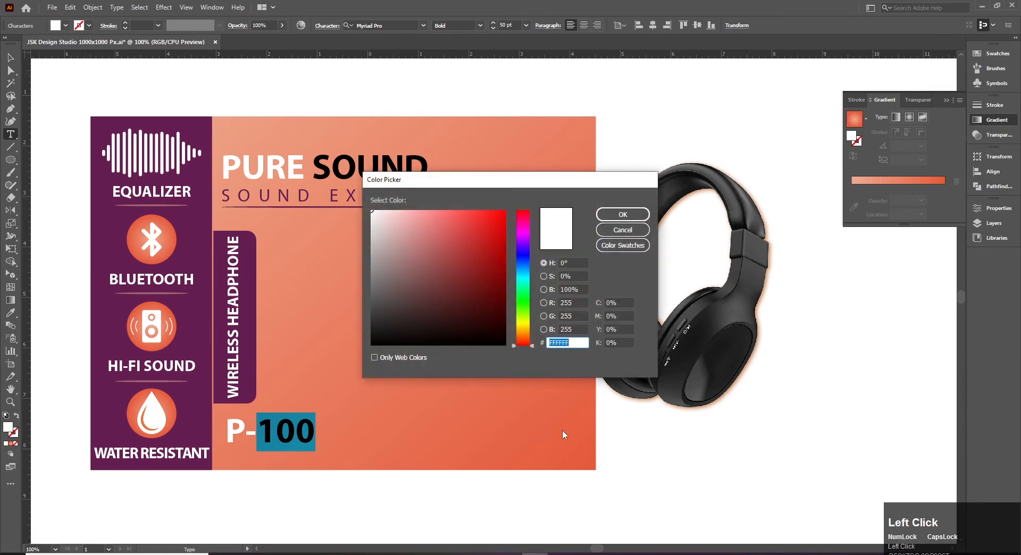
{"action": "left_click_drag", "start_coordinate": [498, 338], "coordinate": [509, 348]}
{"action": "left_click", "coordinate": [619, 215]}
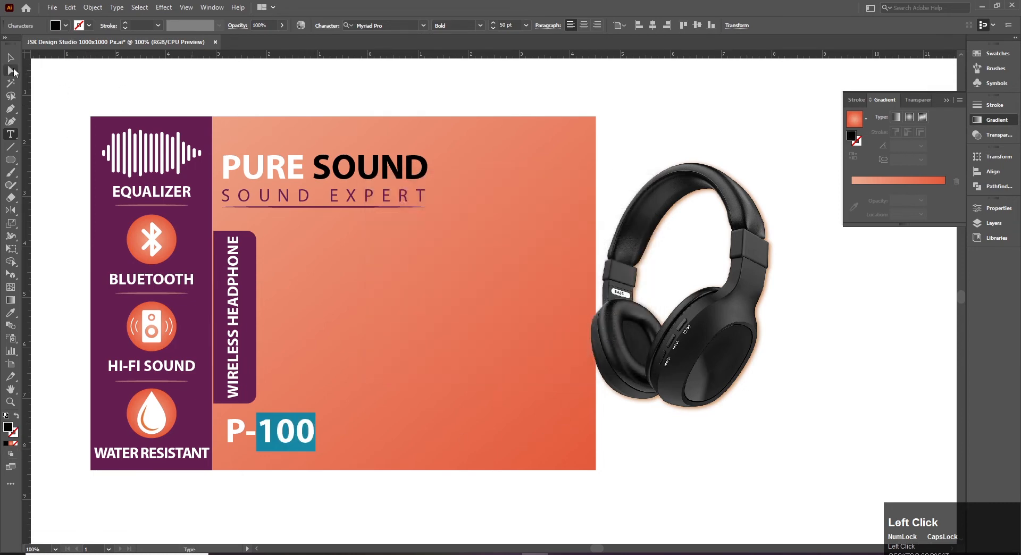
{"action": "left_click", "coordinate": [10, 58]}
{"action": "left_click", "coordinate": [112, 79]}
- Try the headphone image over the banner's right edge, and set it down on the empty canvas to the right of the banner
{"action": "key", "text": "space"}
{"action": "left_click_drag", "start_coordinate": [224, 297], "coordinate": [211, 292]}
{"action": "key", "text": "space"}
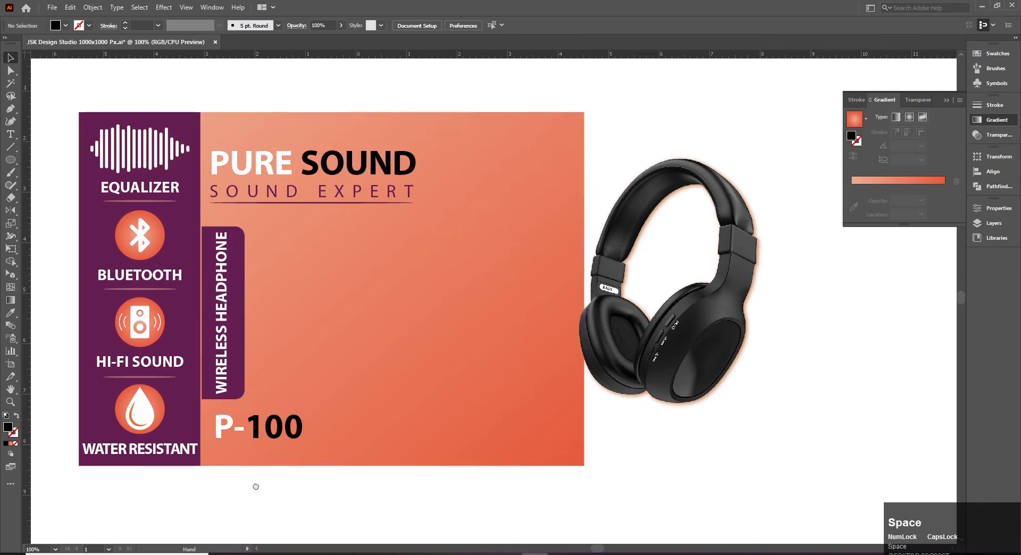
{"action": "left_click_drag", "start_coordinate": [255, 487], "coordinate": [254, 496]}
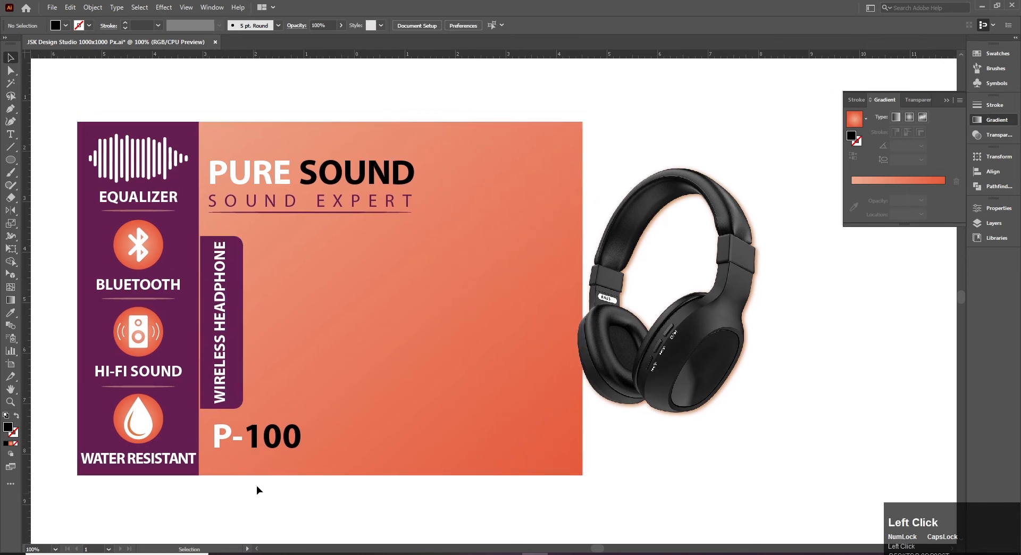
{"action": "key", "text": "space"}
{"action": "left_click_drag", "start_coordinate": [347, 498], "coordinate": [359, 500]}
{"action": "key", "text": "ctrl+minus"}
{"action": "key", "text": "space"}
{"action": "left_click_drag", "start_coordinate": [444, 310], "coordinate": [313, 310]}
{"action": "key", "text": "ctrl+plus"}
{"action": "key", "text": "space"}
{"action": "left_click_drag", "start_coordinate": [539, 440], "coordinate": [557, 362]}
{"action": "left_click_drag", "start_coordinate": [538, 287], "coordinate": [459, 385]}
{"action": "key", "text": "space"}
{"action": "key", "text": "ctrl+minus"}
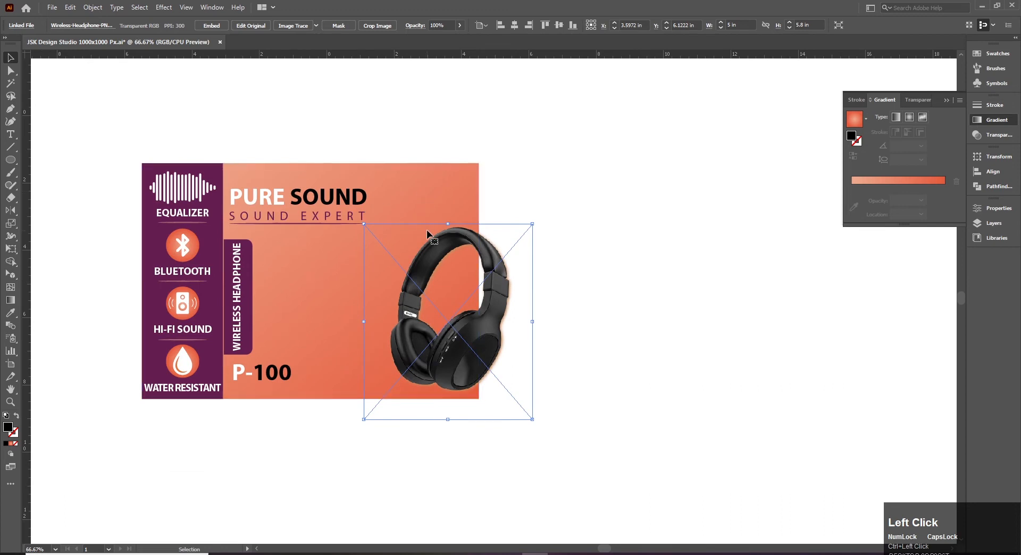
{"action": "left_click_drag", "start_coordinate": [419, 354], "coordinate": [611, 355]}
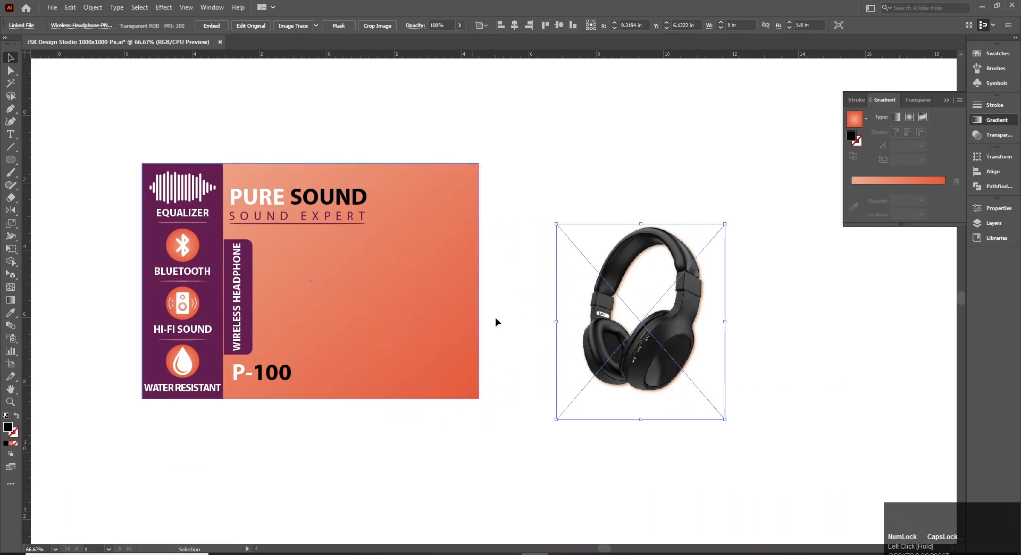
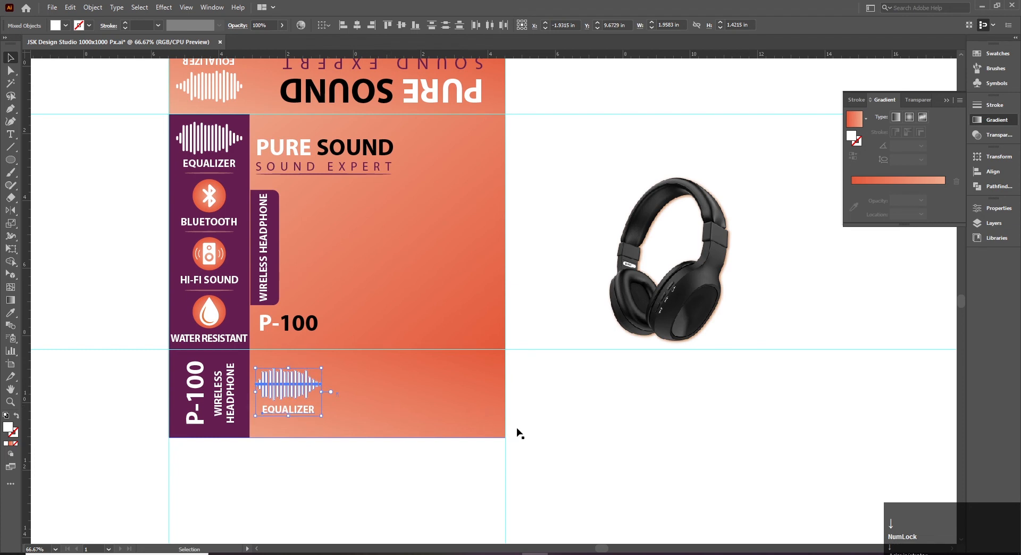
- Recolor the EQUALIZER label in the bottom strip black
{"action": "left_click", "coordinate": [308, 409]}
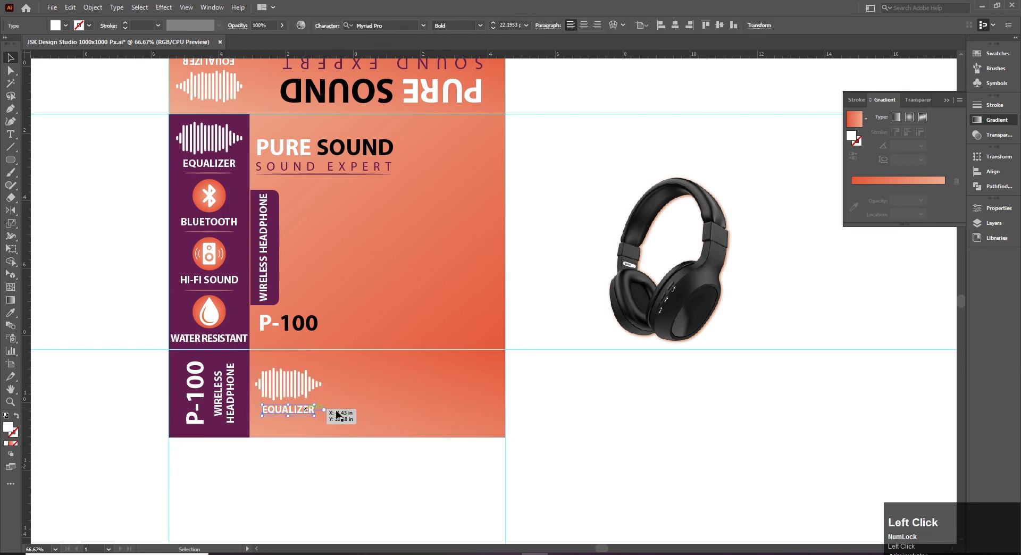
{"action": "double_click", "coordinate": [9, 427]}
{"action": "left_click", "coordinate": [492, 341]}
{"action": "key", "text": "Return"}
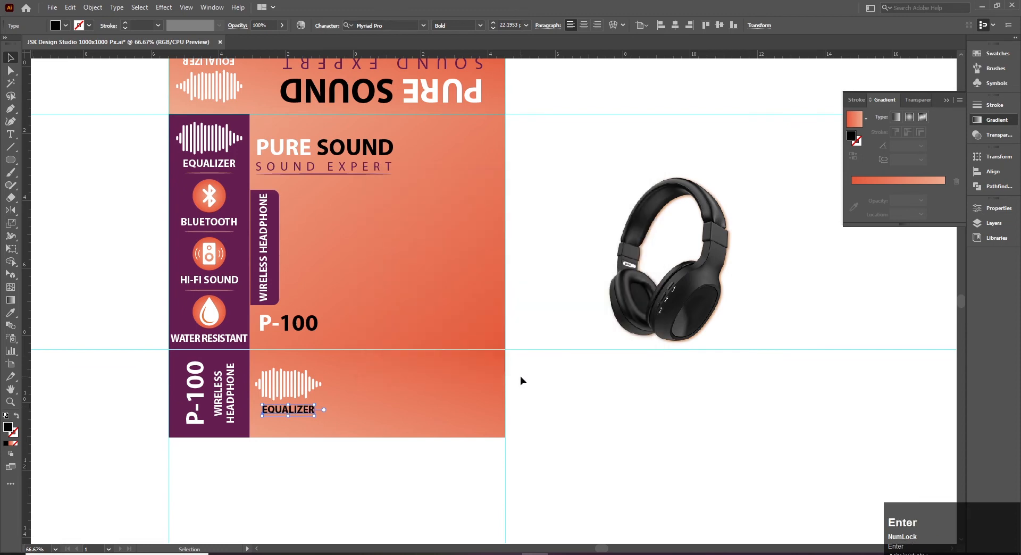
{"action": "left_click", "coordinate": [532, 427]}
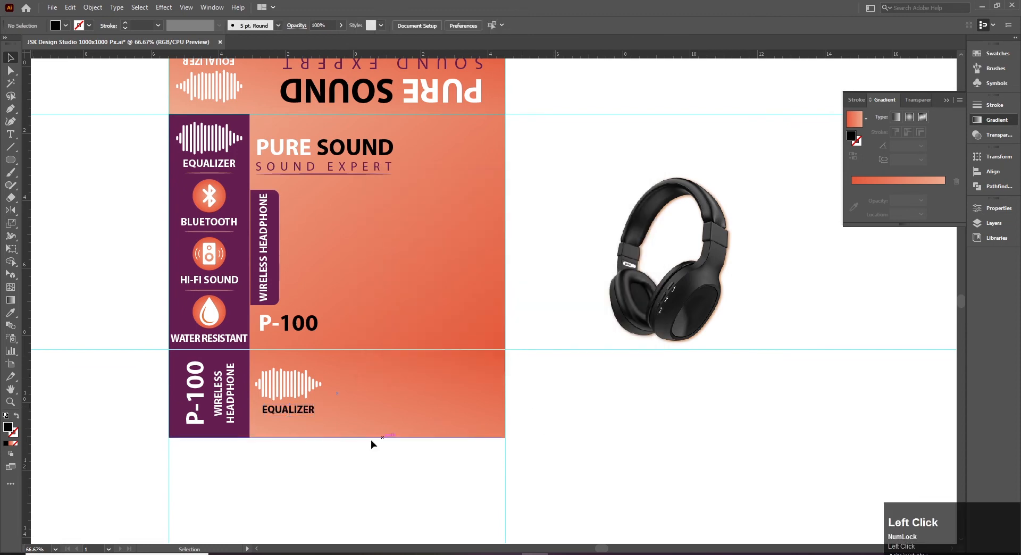
- Fill the equalizer waveform icon in the bottom strip with black
{"action": "left_click", "coordinate": [417, 357], "text": "ctrl"}
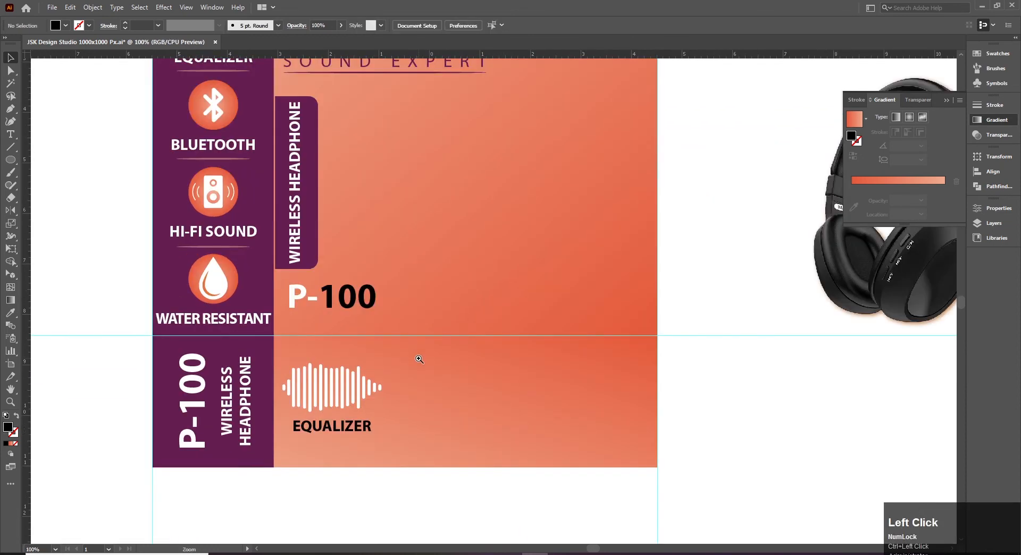
{"action": "left_click_drag", "start_coordinate": [423, 297], "coordinate": [388, 302]}
{"action": "left_click", "coordinate": [300, 409]}
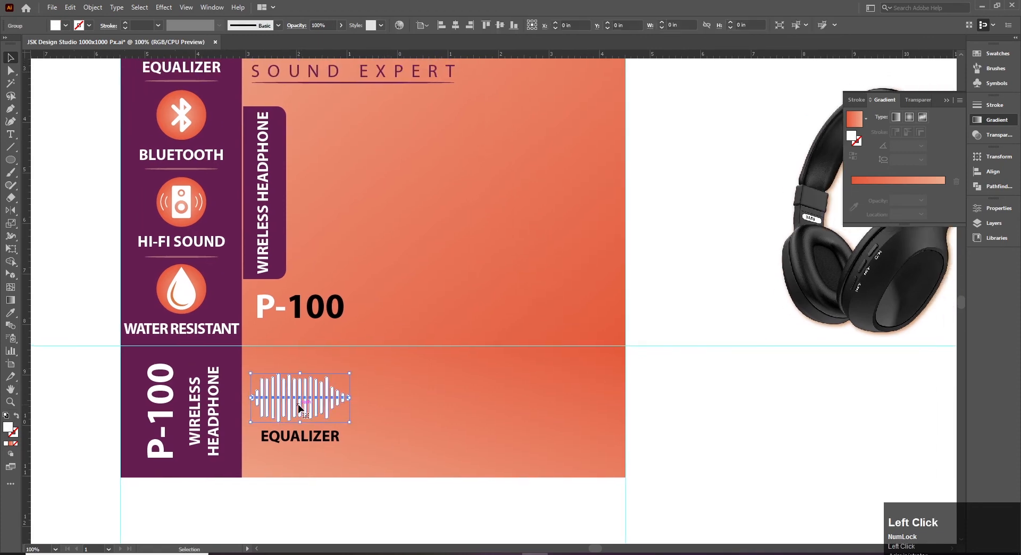
{"action": "double_click", "coordinate": [8, 427]}
{"action": "left_click_drag", "start_coordinate": [492, 321], "coordinate": [514, 347]}
{"action": "key", "text": "Return"}
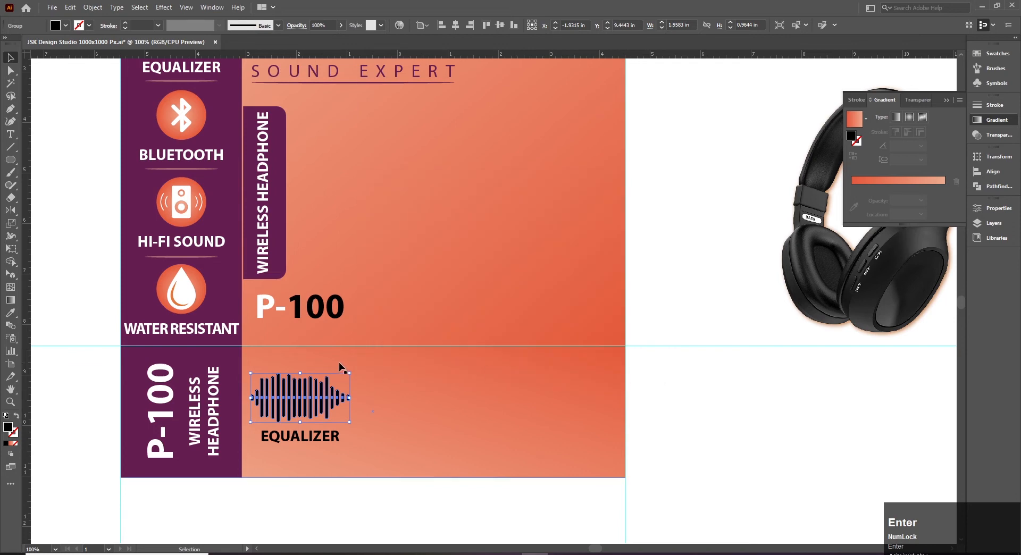
- Recolor the bottom strip's equalizer waveform with the purple sampled from the WIRELESS HEADPHONE tab
{"action": "key", "text": "i"}
{"action": "left_click", "coordinate": [265, 212]}
{"action": "key", "text": "v"}
{"action": "left_click", "coordinate": [72, 225]}
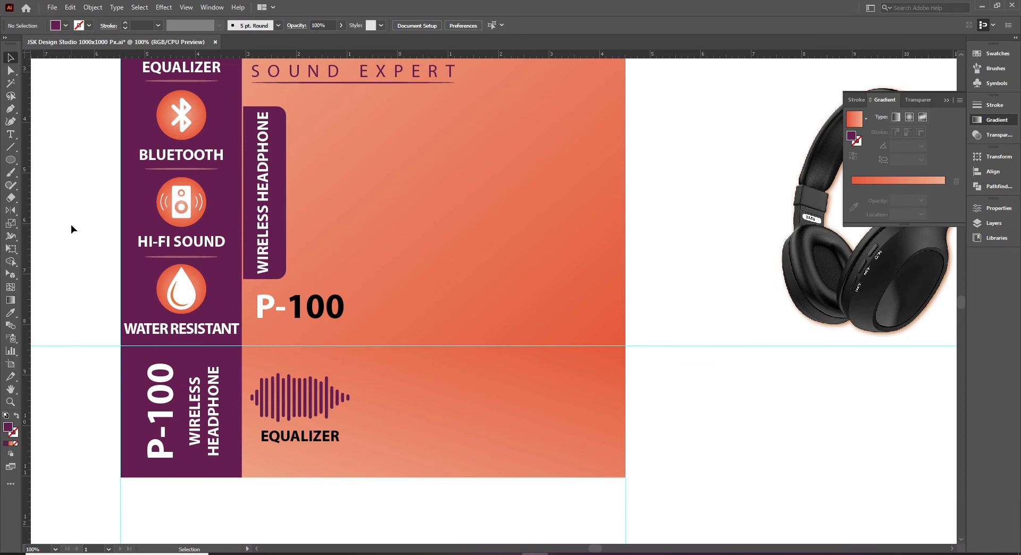
- Undo and redo the waveform's recoloring to compare its white and purple versions
{"action": "left_click", "coordinate": [418, 232]}
{"action": "key", "text": "ctrl+z"}
{"action": "left_click", "coordinate": [620, 277]}
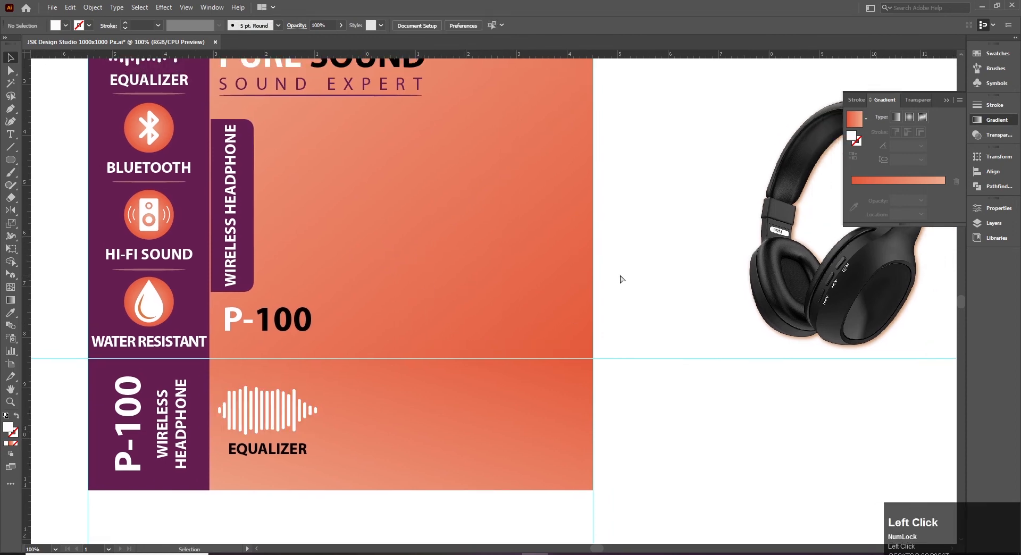
{"action": "key", "text": "ctrl+shift+z"}
{"action": "key", "text": "space"}
{"action": "left_click_drag", "start_coordinate": [286, 514], "coordinate": [260, 518]}
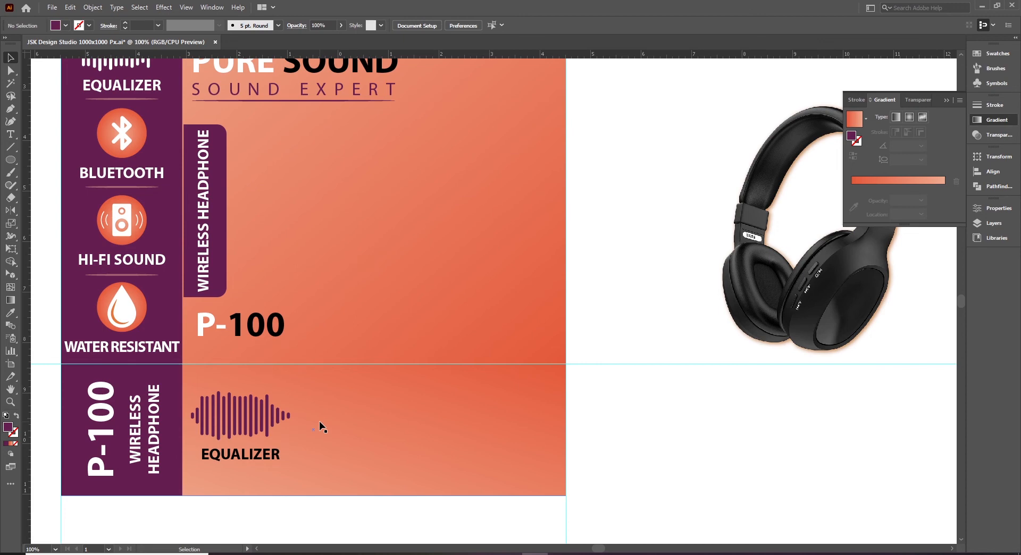
- Add an area of placeholder text to the right of the bottom strip's equalizer icon and set its font size to 10 pt
{"action": "left_click", "coordinate": [10, 134]}
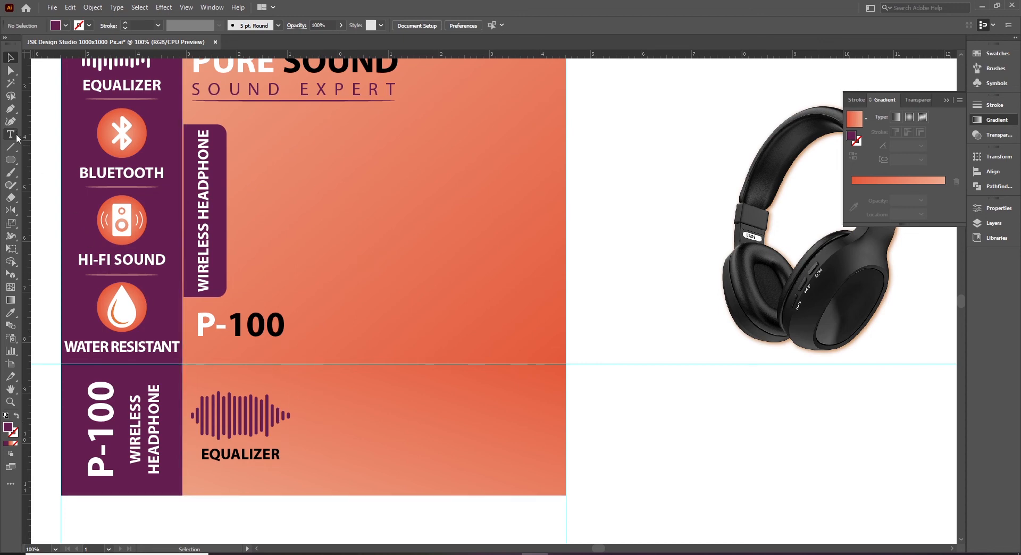
{"action": "left_click_drag", "start_coordinate": [295, 372], "coordinate": [558, 459]}
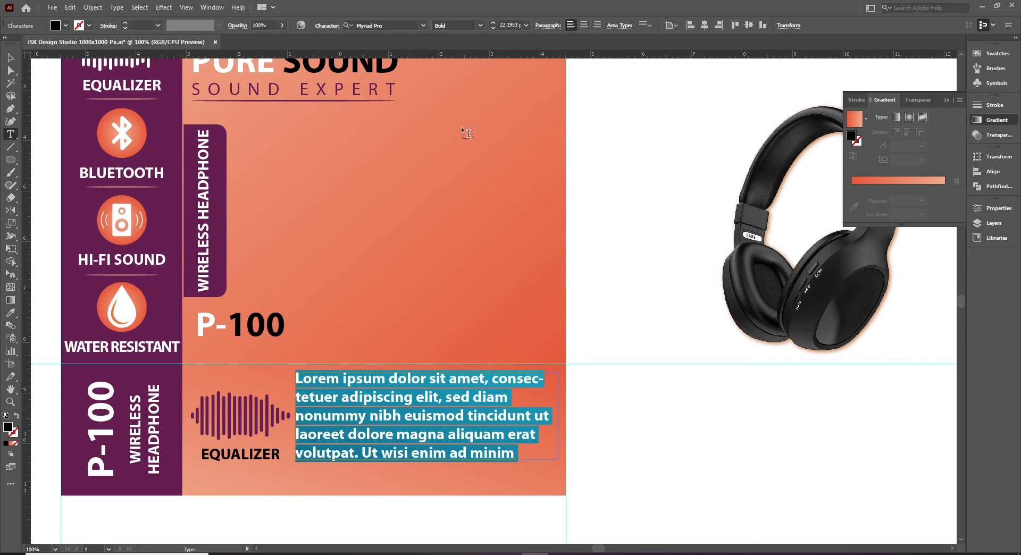
{"action": "left_click_drag", "start_coordinate": [491, 28], "coordinate": [492, 28]}
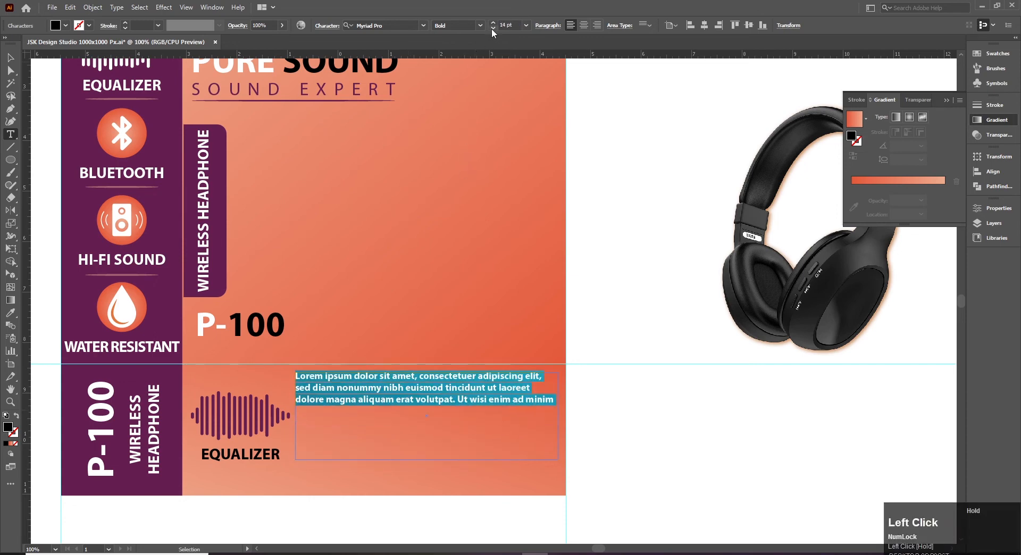
{"action": "left_click", "coordinate": [491, 28]}
{"action": "left_click", "coordinate": [491, 27]}
{"action": "left_click", "coordinate": [491, 28]}
{"action": "left_click", "coordinate": [491, 28]}
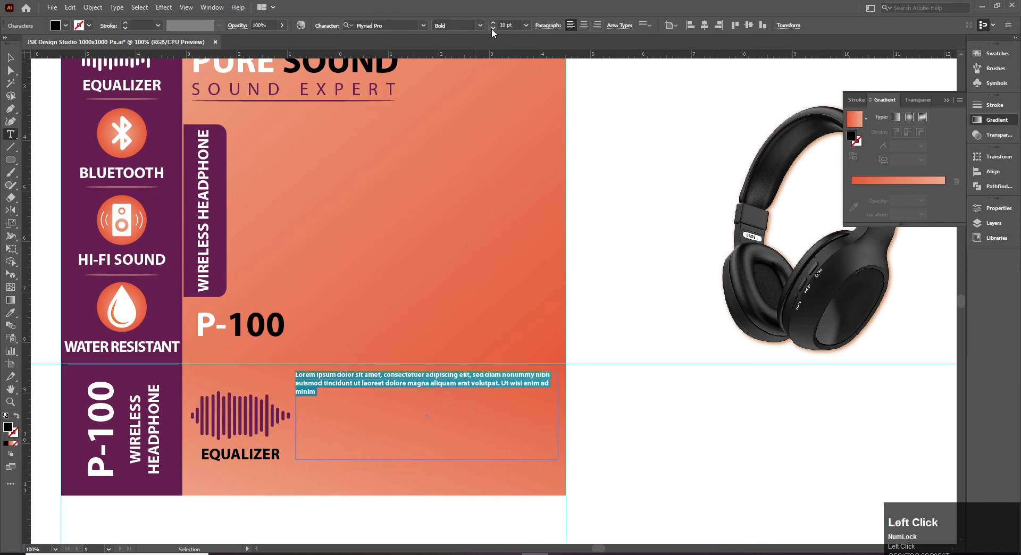
- End the placeholder sentence with a period, copy the whole text and paste it four times after itself
{"action": "left_click", "coordinate": [326, 394]}
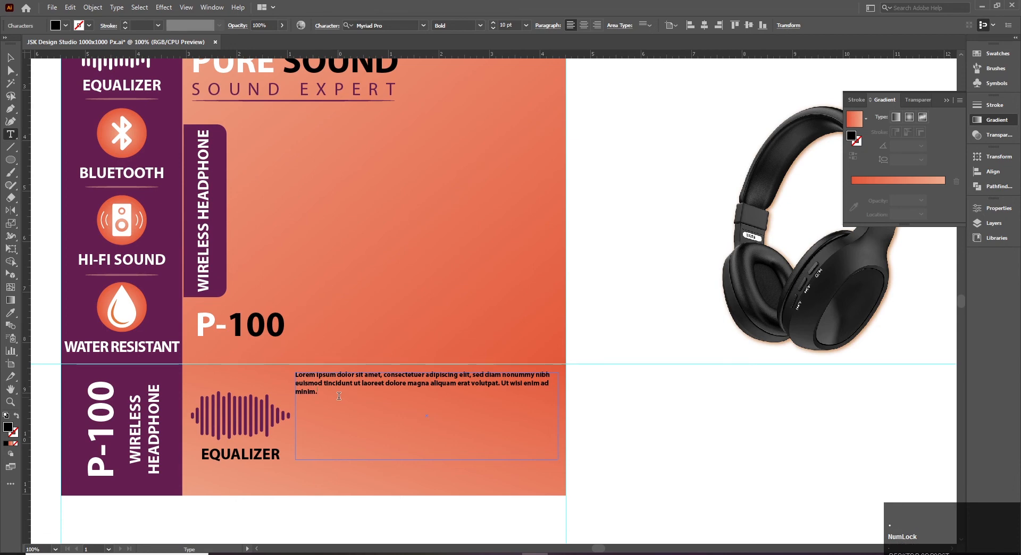
{"action": "key", "text": "ctrl+a"}
{"action": "key", "text": "ctrl+c"}
{"action": "left_click", "coordinate": [339, 395]}
{"action": "key", "text": "ctrl+v"}
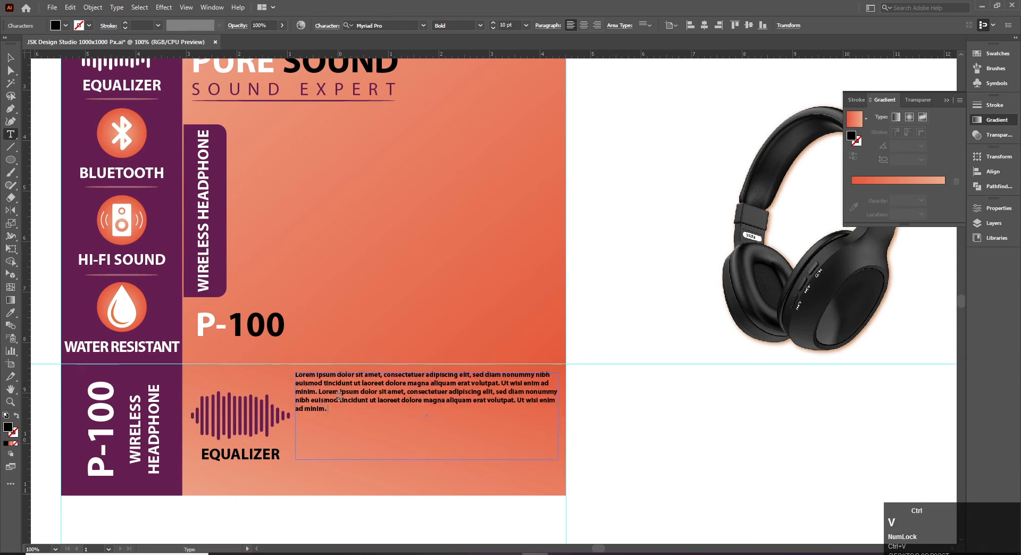
{"action": "key", "text": "ctrl+v"}
{"action": "key", "text": "ctrl+v"}
{"action": "key", "text": "ctrl+v"}
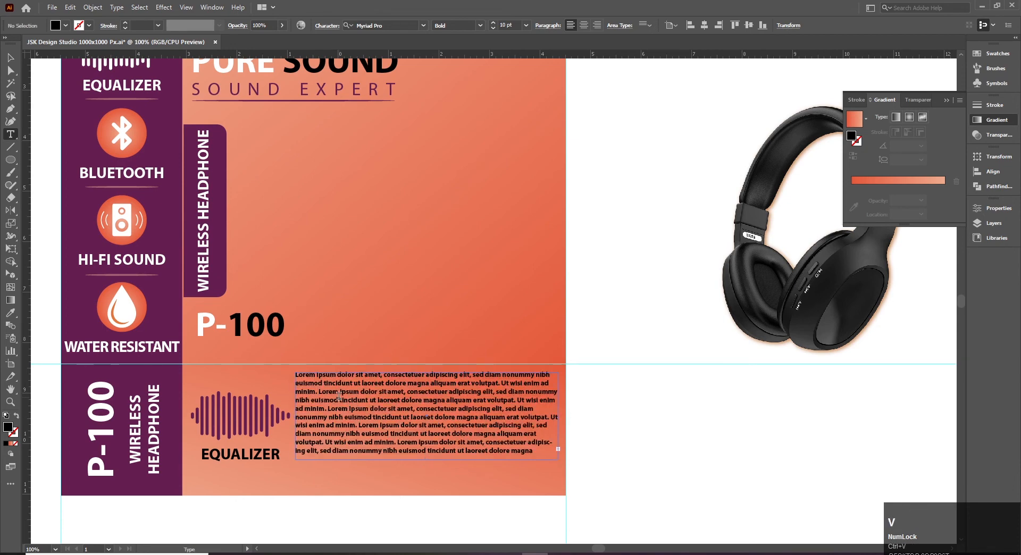
- Extend the placeholder text frame downward until all of its overflowing text fits
{"action": "left_click", "coordinate": [10, 57]}
{"action": "left_click_drag", "start_coordinate": [426, 462], "coordinate": [427, 467]}
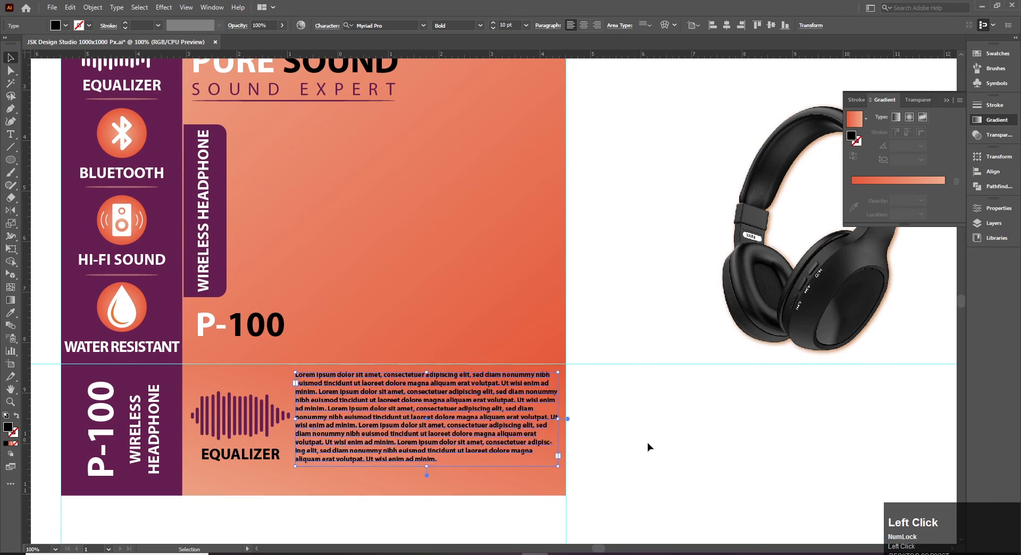
{"action": "left_click", "coordinate": [646, 442]}
- Examine the placeholder paragraph's placement in the bottom strip, up close and within the whole package layout
{"action": "left_click_drag", "start_coordinate": [624, 442], "coordinate": [630, 442]}
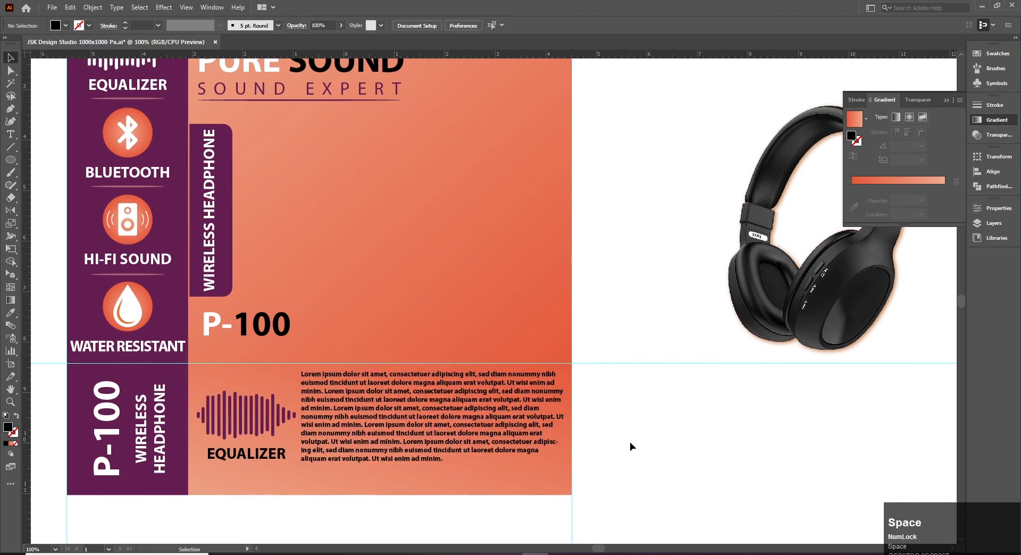
{"action": "left_click_drag", "start_coordinate": [352, 425], "coordinate": [394, 419]}
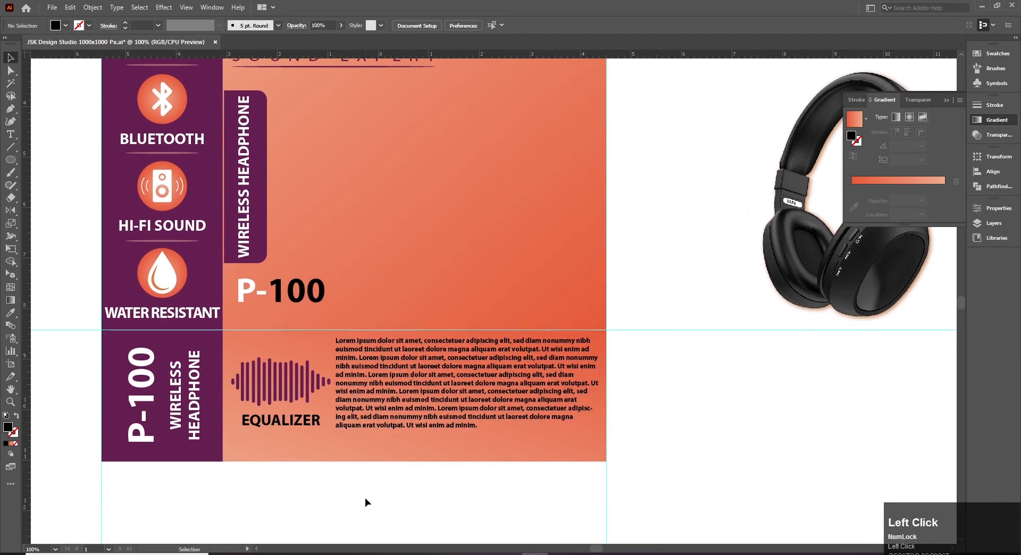
{"action": "left_click", "coordinate": [415, 399]}
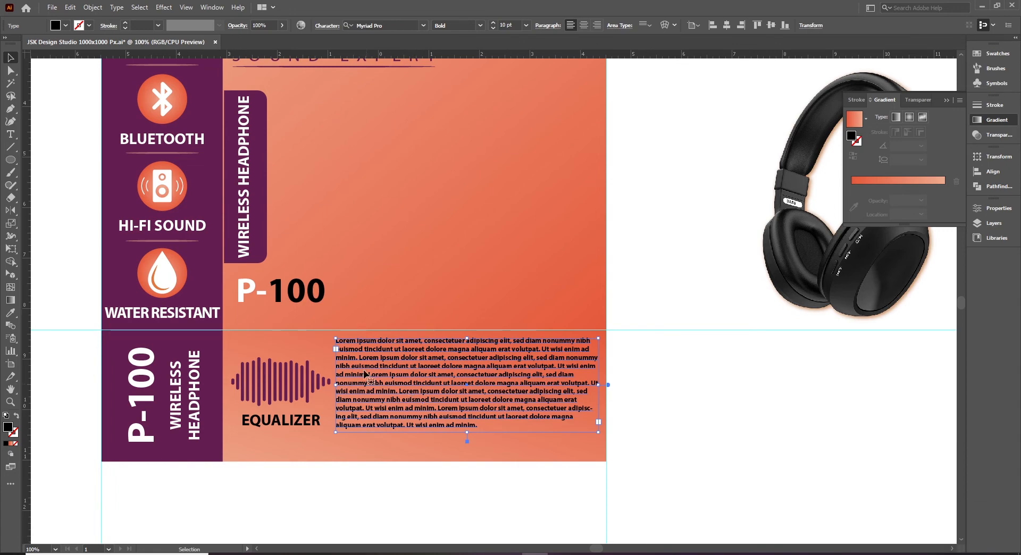
{"action": "left_click", "coordinate": [403, 269], "text": "ctrl+alt"}
{"action": "left_click_drag", "start_coordinate": [373, 280], "coordinate": [405, 306]}
{"action": "left_click", "coordinate": [285, 265]}
{"action": "left_click_drag", "start_coordinate": [285, 265], "coordinate": [163, 291]}
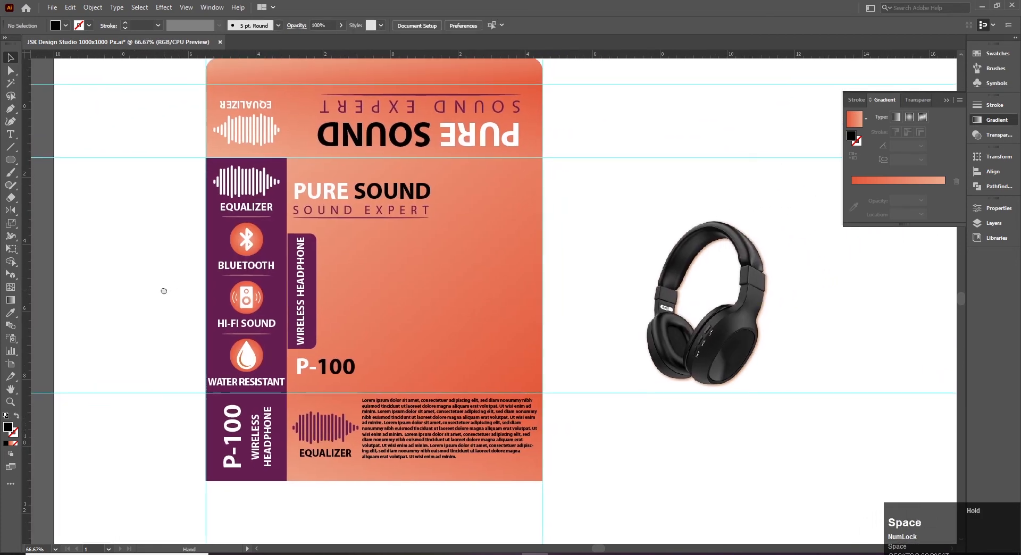
{"action": "left_click", "coordinate": [394, 453]}
{"action": "left_click", "coordinate": [458, 376], "text": "ctrl"}
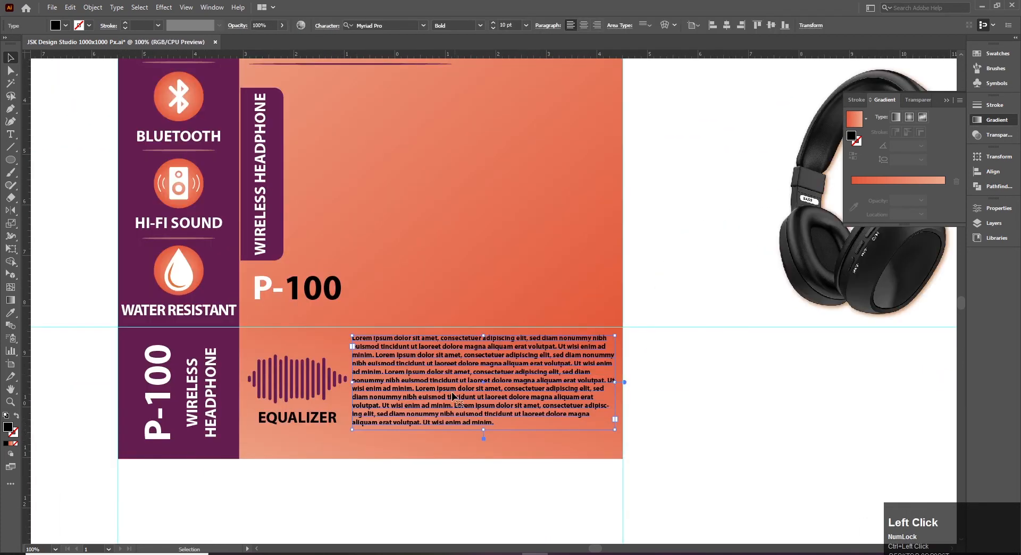
{"action": "left_click_drag", "start_coordinate": [468, 335], "coordinate": [431, 354]}
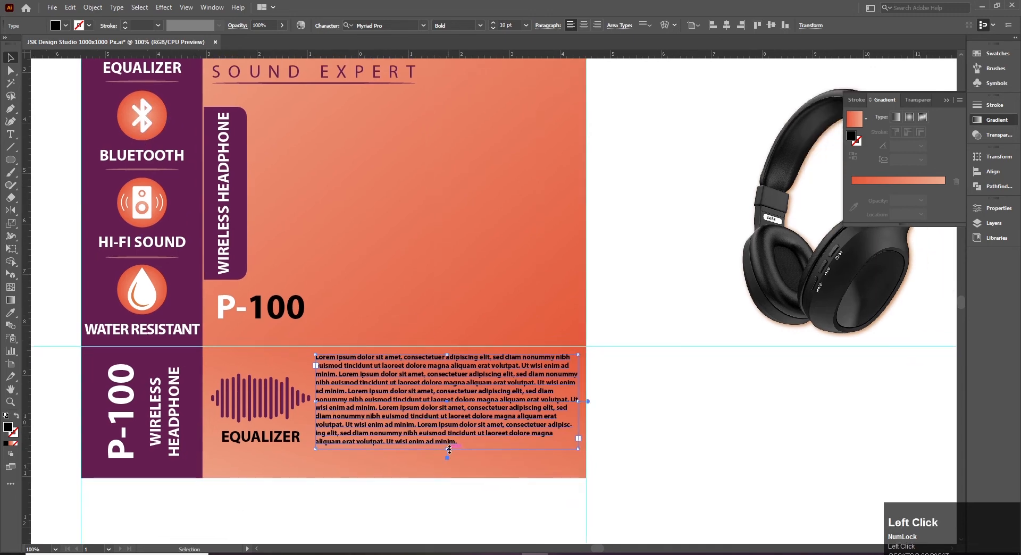
- Shorten the placeholder text frame in the bottom strip to eight lines, leaving free space beneath the paragraph
{"action": "left_click_drag", "start_coordinate": [449, 450], "coordinate": [448, 423]}
{"action": "left_click", "coordinate": [611, 408]}
{"action": "scroll", "coordinate": [532, 345], "scroll_direction": "up", "scroll_amount": 1}
{"action": "left_click", "coordinate": [425, 260], "text": "ctrl+alt"}
{"action": "left_click_drag", "start_coordinate": [400, 237], "coordinate": [400, 270]}
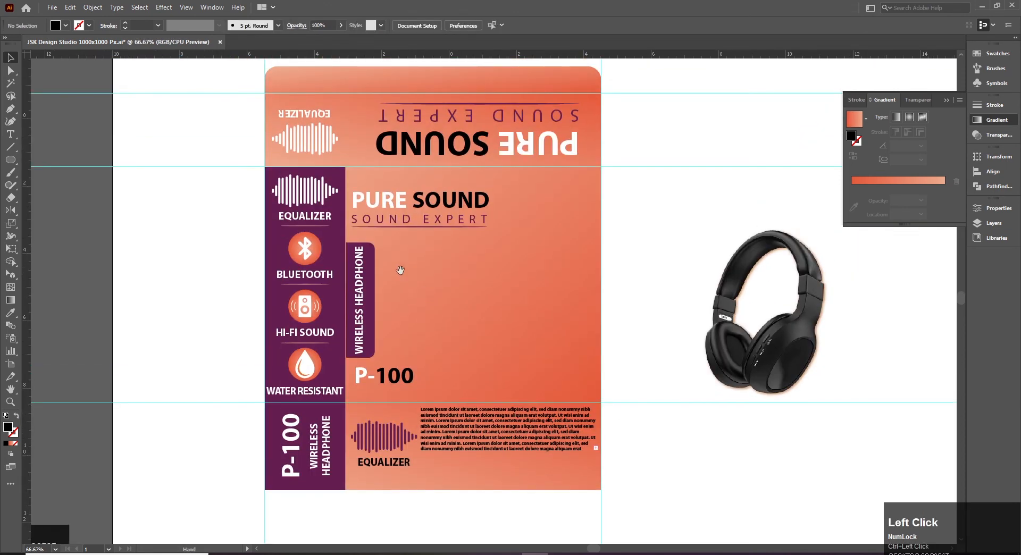
- Lock the purple sidebar panel and the orange front panel background behind it
{"action": "left_click", "coordinate": [309, 246]}
{"action": "left_click", "coordinate": [380, 275], "text": "ctrl"}
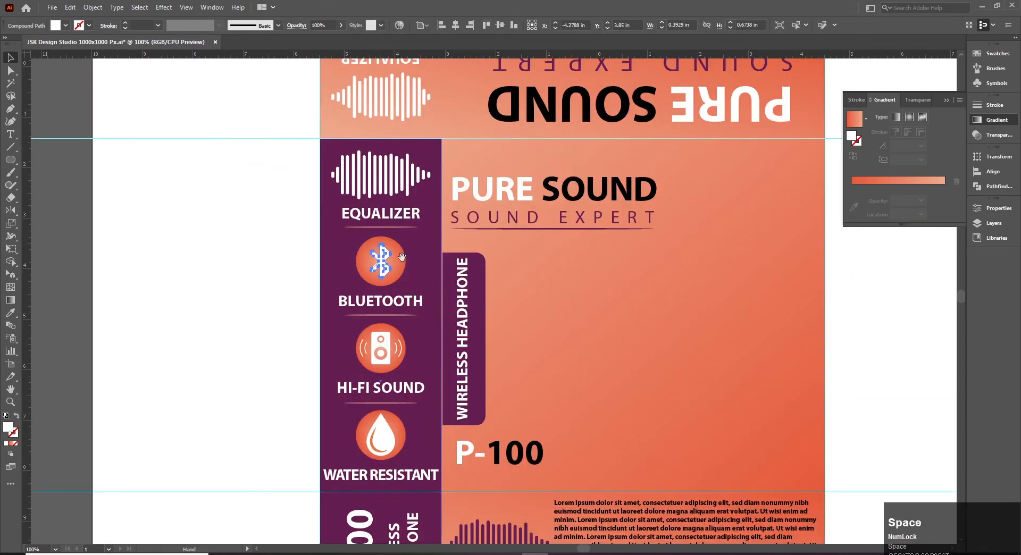
{"action": "left_click_drag", "start_coordinate": [402, 257], "coordinate": [353, 219]}
{"action": "left_click", "coordinate": [255, 125]}
{"action": "left_click", "coordinate": [387, 123]}
{"action": "key", "text": "ctrl+2"}
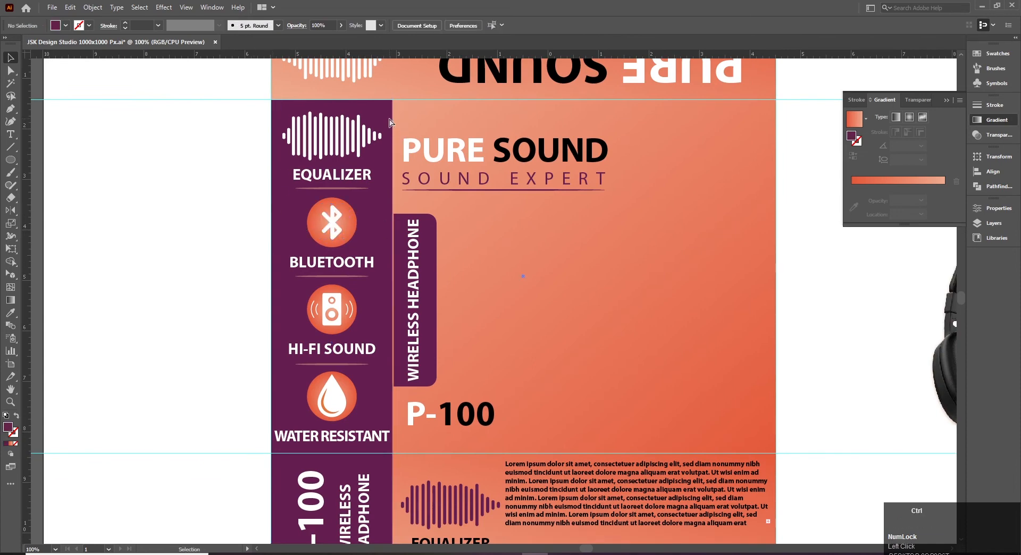
{"action": "left_click", "coordinate": [389, 122]}
- Copy the sidebar's Bluetooth, Hi-Fi Sound and Water Resistant icons with their labels and divider lines, without the Equalizer, toward the bottom strip
{"action": "left_click_drag", "start_coordinate": [250, 113], "coordinate": [381, 436]}
{"action": "left_click", "coordinate": [466, 313], "text": "ctrl+alt"}
{"action": "left_click_drag", "start_coordinate": [437, 219], "coordinate": [332, 212]}
{"action": "left_click", "coordinate": [314, 177], "text": "shift"}
{"action": "left_click", "coordinate": [318, 199], "text": "shift"}
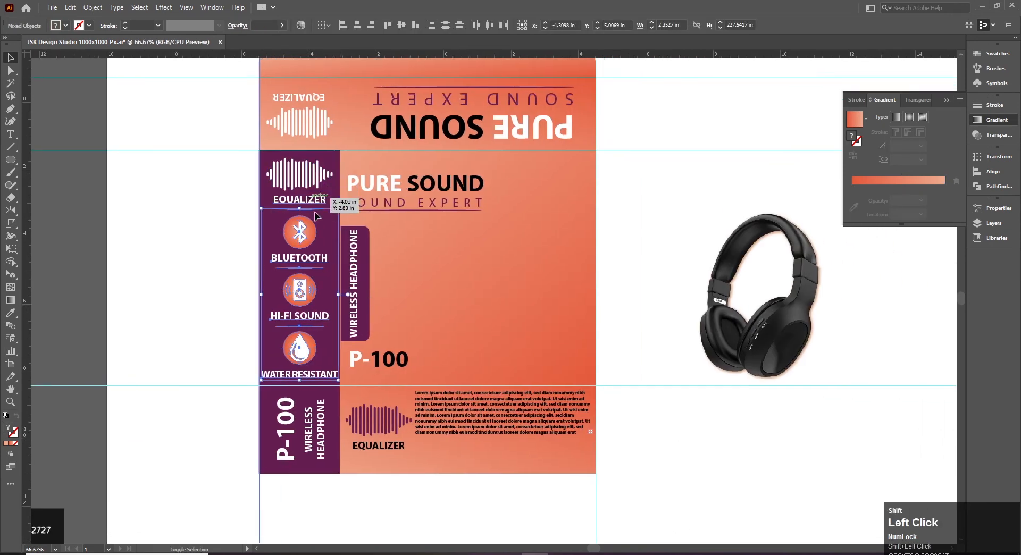
{"action": "key", "text": "space"}
{"action": "left_click_drag", "start_coordinate": [420, 365], "coordinate": [340, 350]}
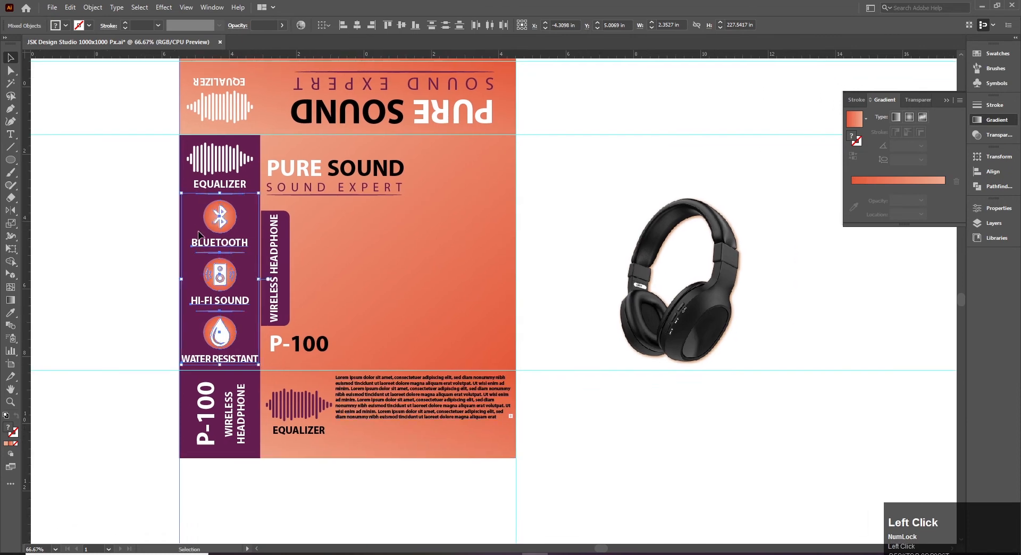
{"action": "left_click", "coordinate": [231, 193], "text": "shift"}
{"action": "left_click_drag", "start_coordinate": [225, 228], "coordinate": [390, 331]}
- Position the copied feature icons directly beneath the placeholder paragraph and scale them down so one icon with its label fits the strip
{"action": "key", "text": "space"}
{"action": "left_click_drag", "start_coordinate": [345, 448], "coordinate": [346, 387]}
{"action": "key", "text": "ctrl+space"}
{"action": "left_click", "coordinate": [436, 291], "text": "ctrl"}
{"action": "left_click_drag", "start_coordinate": [418, 322], "coordinate": [431, 354]}
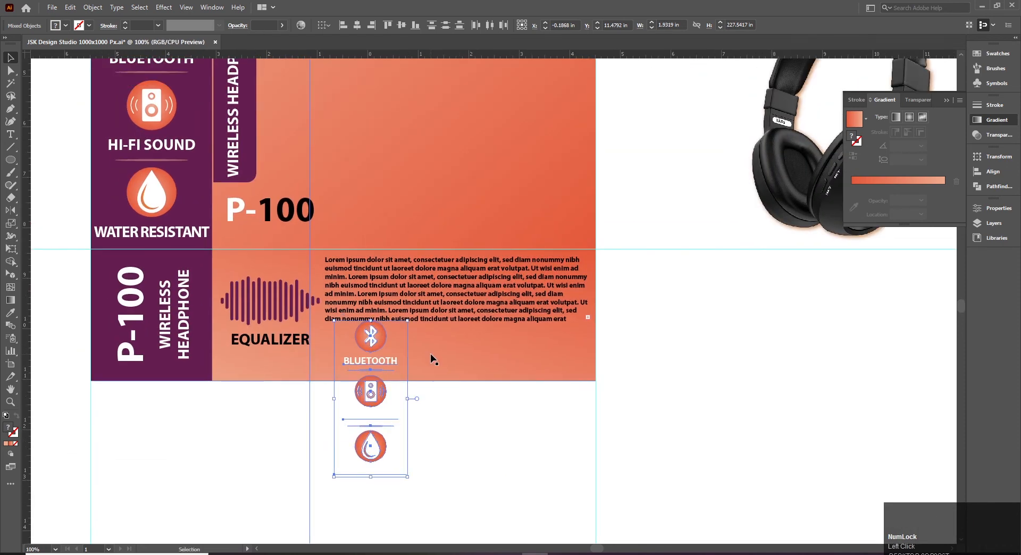
{"action": "key", "text": "space"}
{"action": "left_click_drag", "start_coordinate": [497, 405], "coordinate": [400, 407]}
{"action": "key", "text": "ctrl+space"}
{"action": "left_click", "coordinate": [410, 352], "text": "ctrl"}
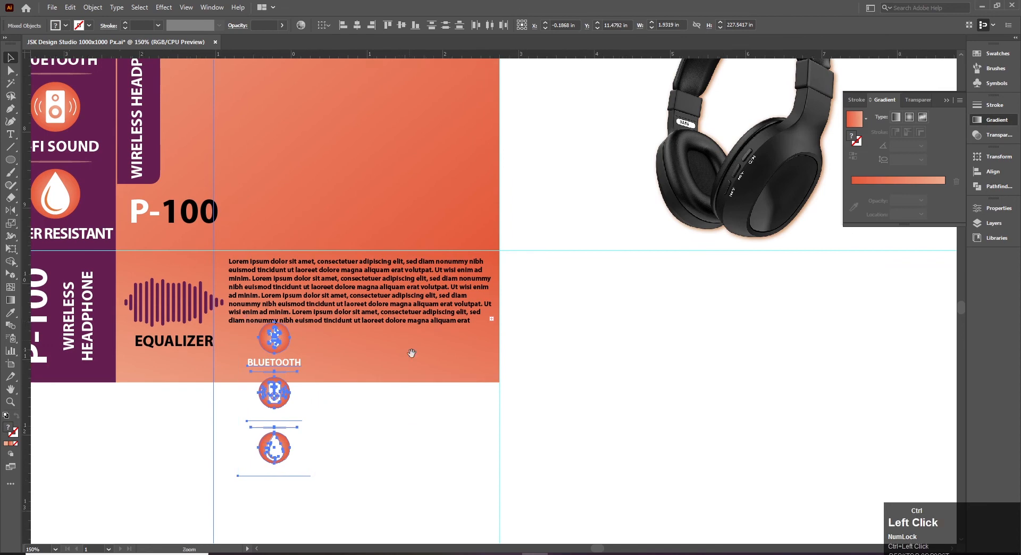
{"action": "left_click_drag", "start_coordinate": [338, 301], "coordinate": [328, 312]}
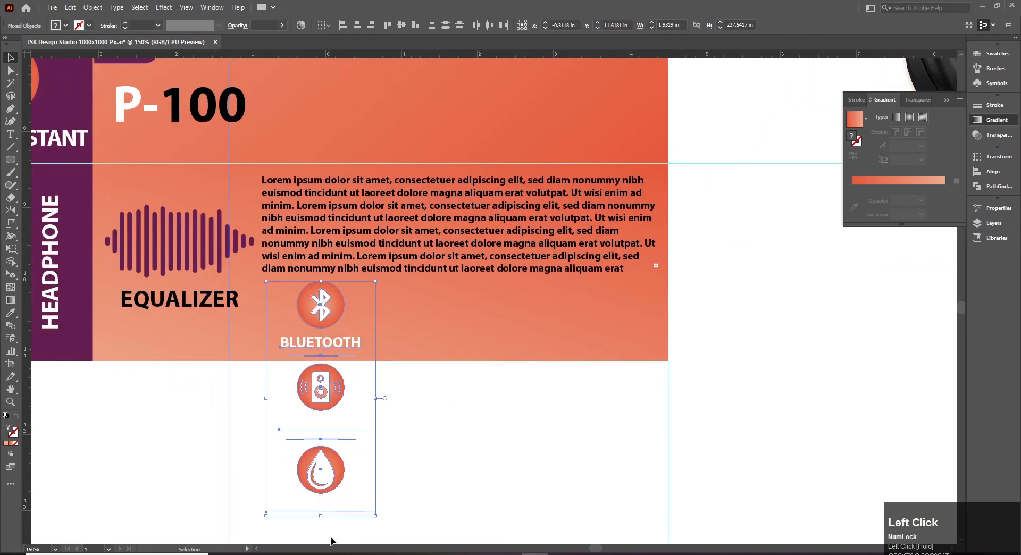
{"action": "left_click_drag", "start_coordinate": [323, 515], "coordinate": [320, 493]}
{"action": "scroll", "coordinate": [419, 450], "scroll_direction": "right", "scroll_amount": 1}
{"action": "left_click", "coordinate": [435, 423]}
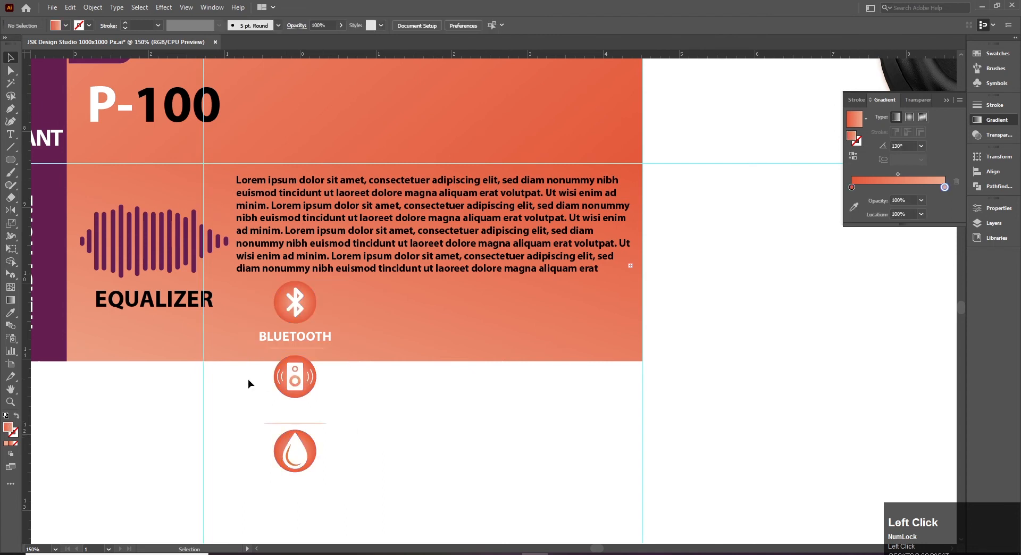
- Place the copied Hi-Fi Sound icon and label beside the Bluetooth one in the bottom strip, and group them
{"action": "left_click_drag", "start_coordinate": [335, 423], "coordinate": [340, 426]}
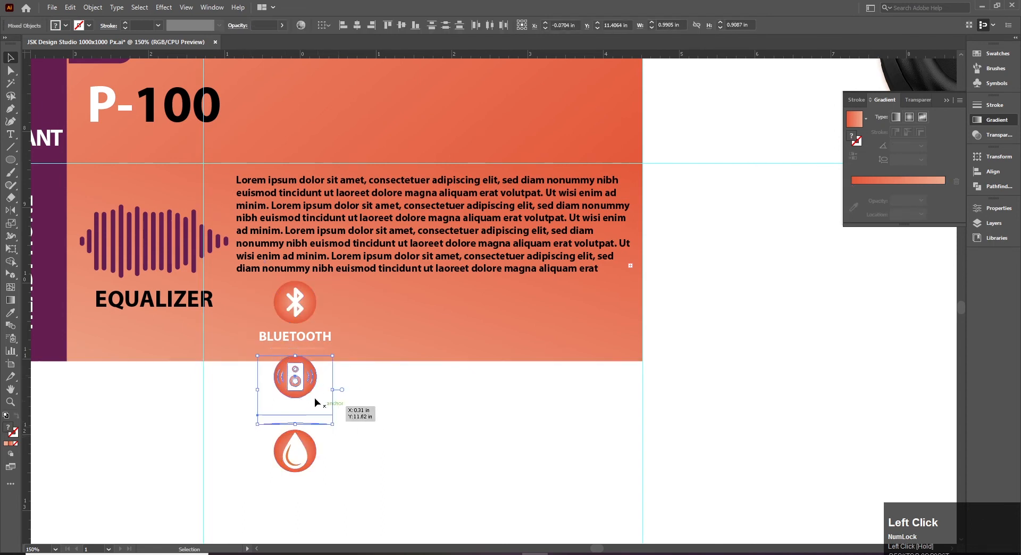
{"action": "left_click_drag", "start_coordinate": [301, 387], "coordinate": [305, 314]}
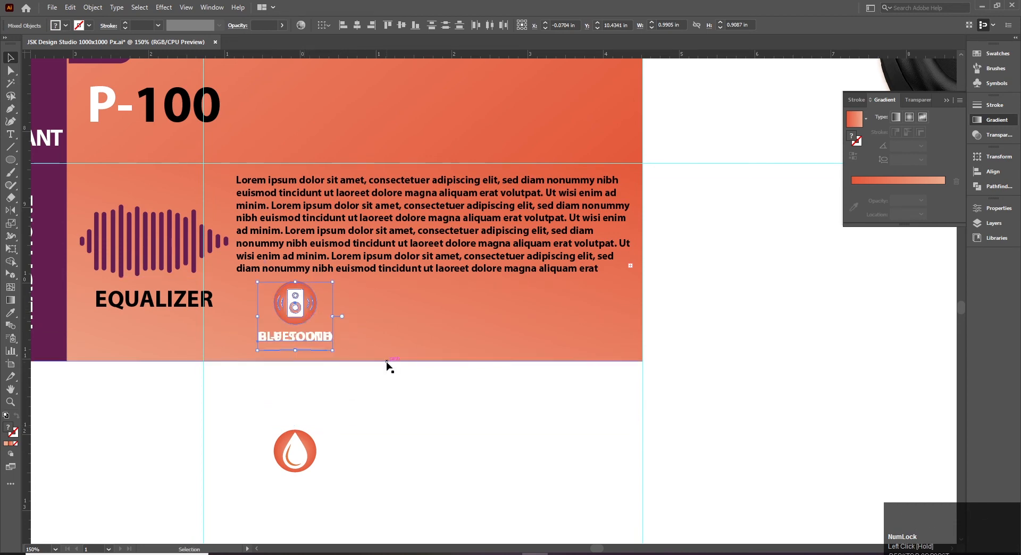
{"action": "key", "text": "shift+Right"}
{"action": "key", "text": "shift+Right"}
{"action": "key", "text": "shift+Right"}
{"action": "key", "text": "shift+Right"}
{"action": "key", "text": "shift+Right"}
{"action": "key", "text": "shift+Right"}
{"action": "key", "text": "shift+Right"}
{"action": "key", "text": "shift+Right"}
{"action": "key", "text": "shift+Right"}
{"action": "key", "text": "shift+Right"}
{"action": "key", "text": "shift+Right"}
{"action": "key", "text": "shift+Right"}
{"action": "key", "text": "shift+Left"}
{"action": "key", "text": "shift+Left"}
{"action": "key", "text": "shift+Left"}
{"action": "key", "text": "ctrl"}
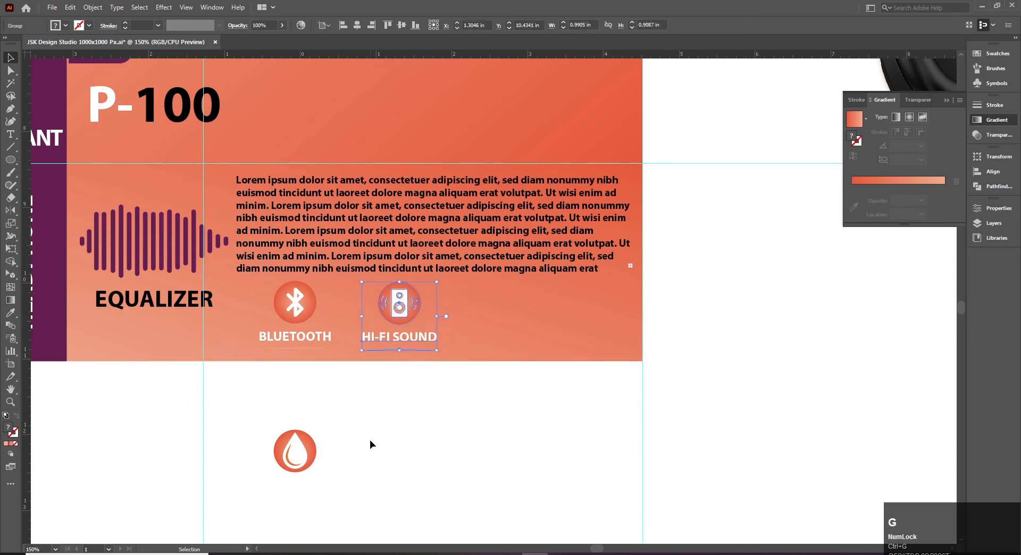
- Move the copied Water Resistant icon and label into the row after Hi-Fi Sound, and group them
{"action": "left_click", "coordinate": [369, 439]}
{"action": "left_click_drag", "start_coordinate": [291, 460], "coordinate": [497, 315]}
{"action": "key", "text": "ctrl+g"}
{"action": "key", "text": "shift+Right"}
{"action": "key", "text": "shift+Right"}
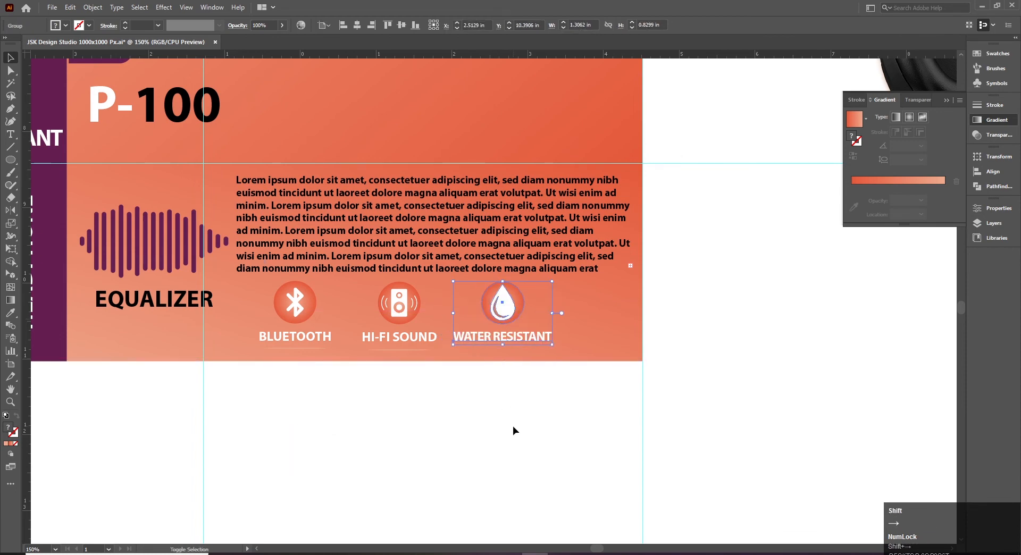
{"action": "left_click", "coordinate": [493, 428]}
{"action": "left_click_drag", "start_coordinate": [443, 373], "coordinate": [504, 454]}
{"action": "key", "text": "a"}
{"action": "left_click", "coordinate": [461, 367]}
{"action": "left_click", "coordinate": [372, 374], "text": "shift"}
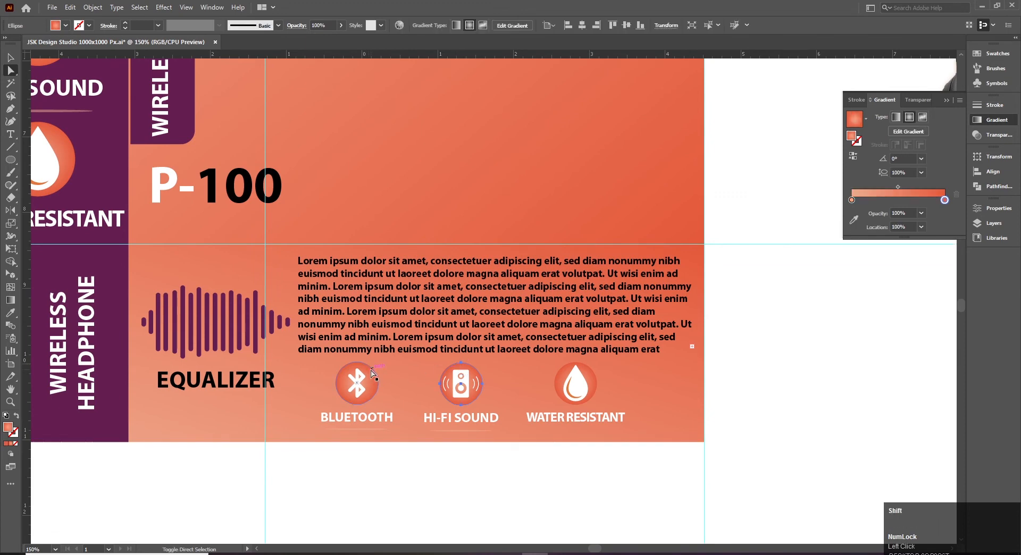
{"action": "left_click", "coordinate": [371, 373], "text": "shift"}
{"action": "left_click", "coordinate": [437, 374], "text": "ctrl"}
{"action": "key", "text": "v"}
{"action": "left_click", "coordinate": [504, 406]}
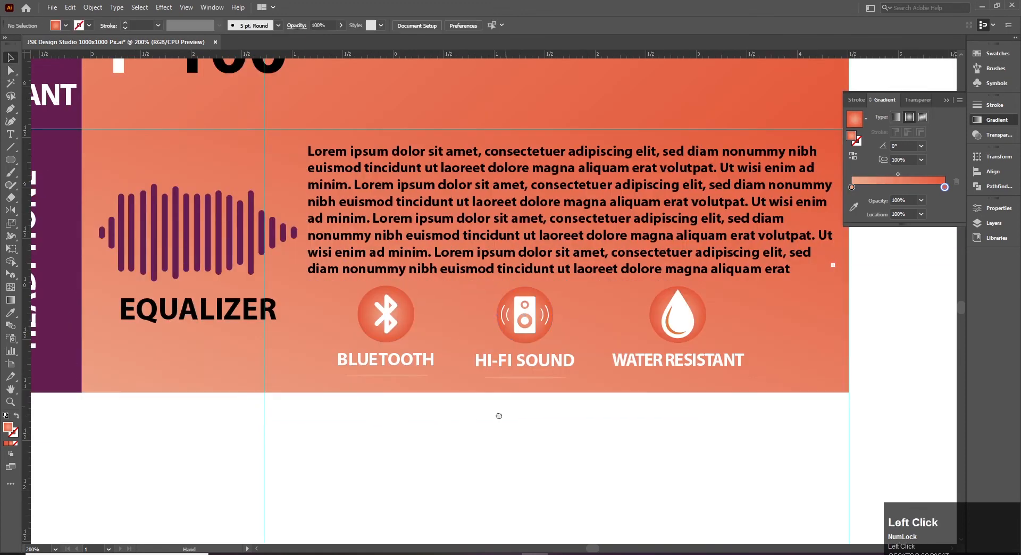
{"action": "left_click_drag", "start_coordinate": [505, 405], "coordinate": [476, 445]}
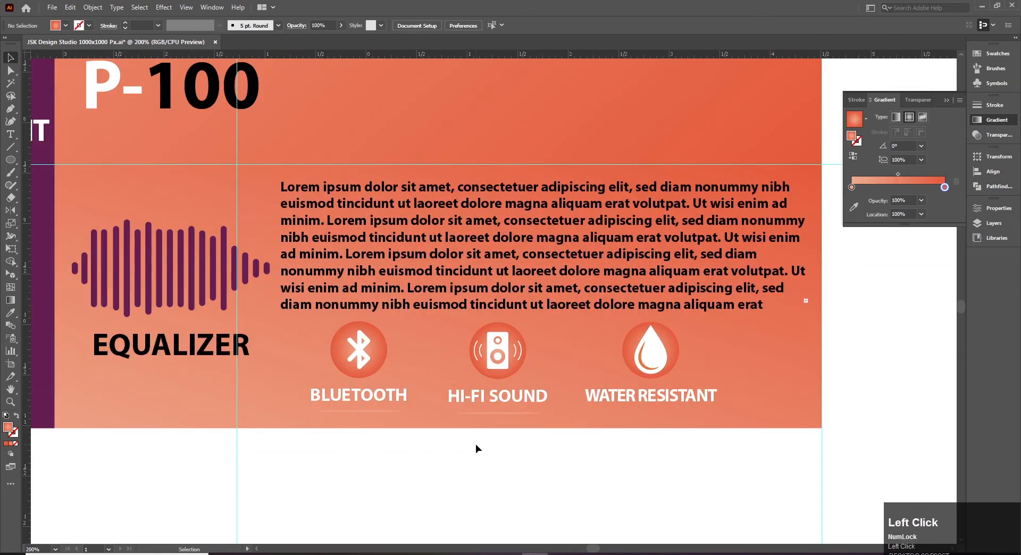
- Try to recolour the three small feature icons in the bottom strip with the sidebar's purple, and undo it
{"action": "left_click", "coordinate": [377, 356]}
{"action": "left_click", "coordinate": [480, 336], "text": "shift"}
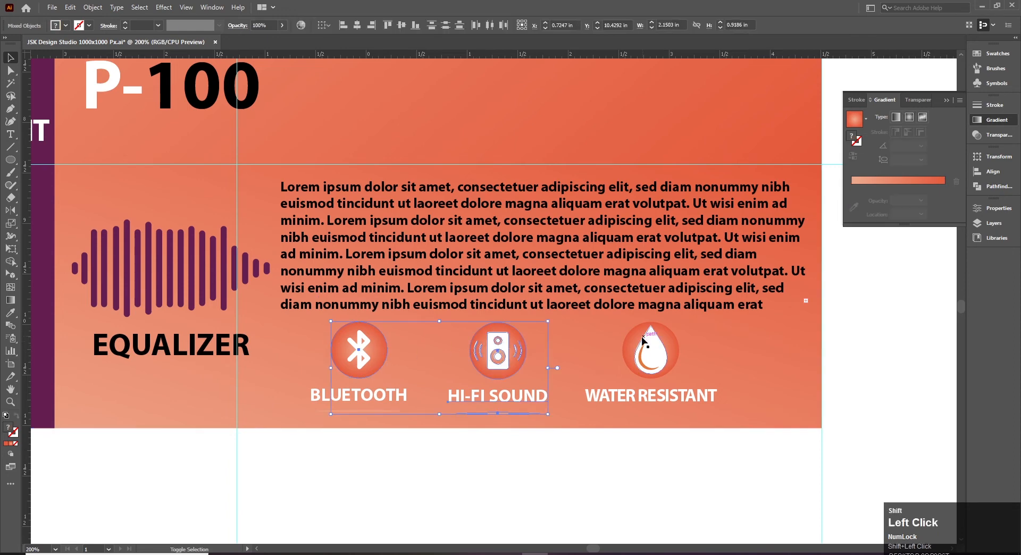
{"action": "left_click", "coordinate": [644, 350], "text": "shift"}
{"action": "left_click", "coordinate": [462, 363], "text": "ctrl+alt"}
{"action": "key", "text": "i"}
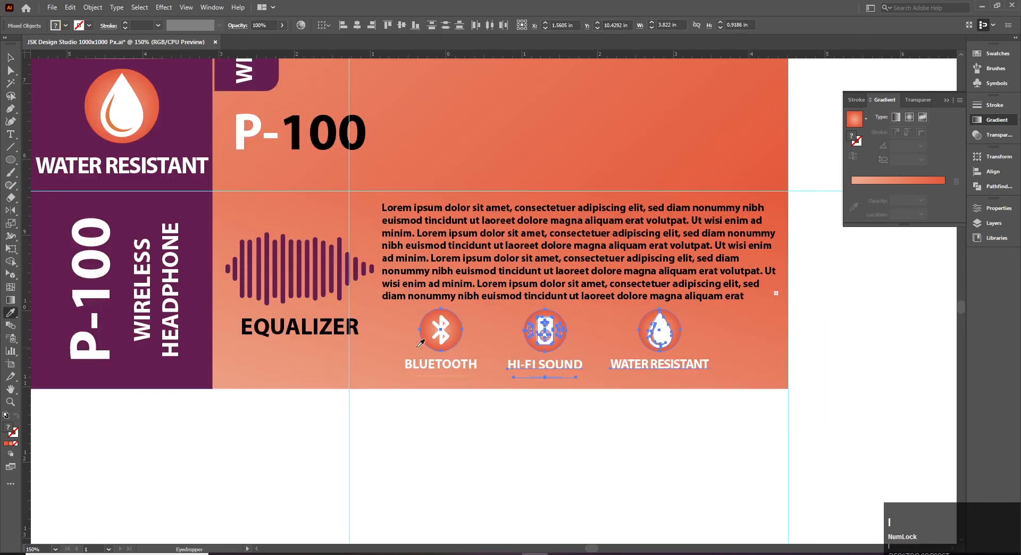
{"action": "left_click", "coordinate": [197, 223]}
{"action": "key", "text": "v"}
{"action": "left_click", "coordinate": [383, 418]}
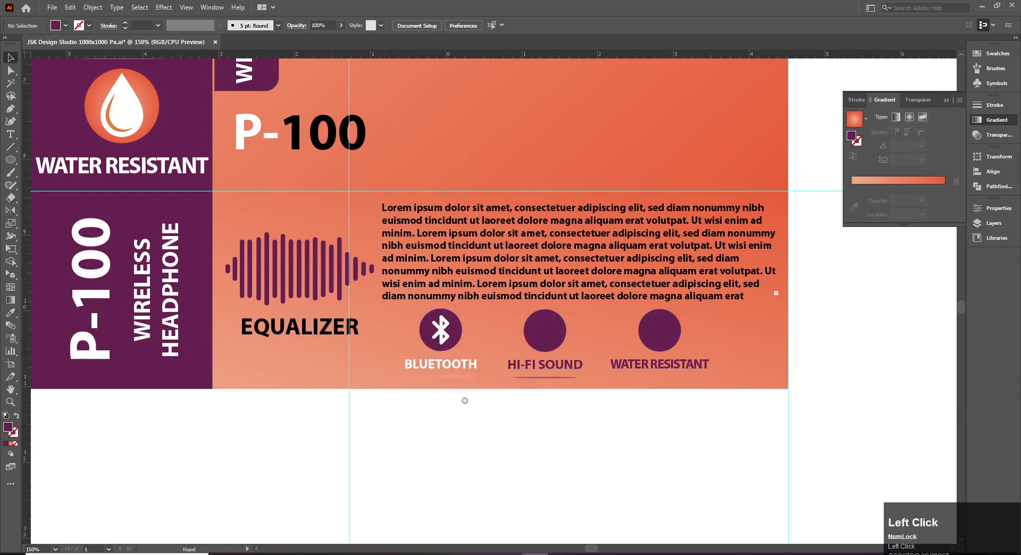
{"action": "left_click_drag", "start_coordinate": [464, 401], "coordinate": [368, 407]}
{"action": "left_click", "coordinate": [456, 320], "text": "ctrl"}
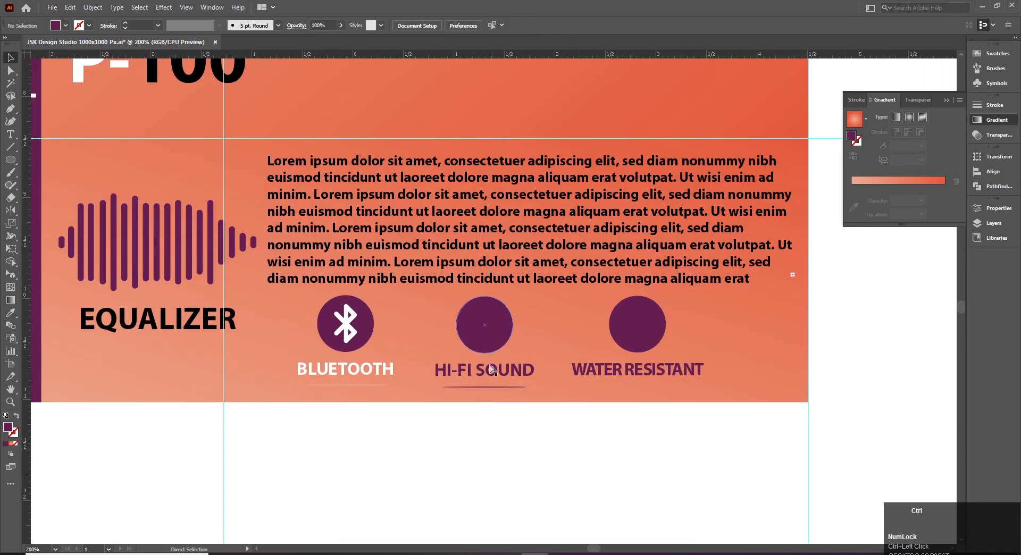
{"action": "key", "text": "ctrl+z"}
{"action": "key", "text": "ctrl+z"}
{"action": "left_click", "coordinate": [476, 462]}
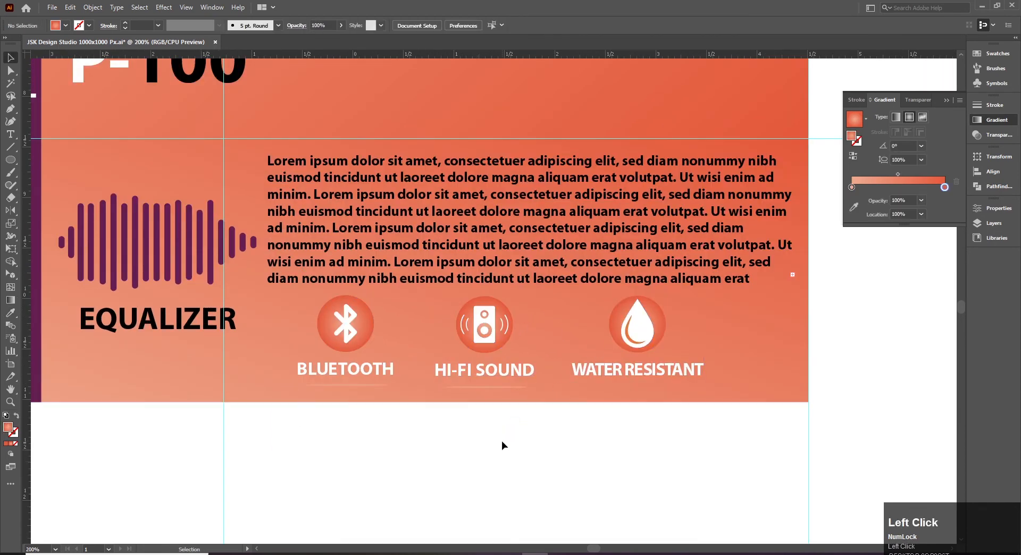
- Ungroup the Hi-Fi Sound and Water Resistant items in the bottom strip
{"action": "left_click", "coordinate": [483, 331]}
{"action": "key", "text": "ctrl+shift+g"}
{"action": "left_click", "coordinate": [537, 441]}
{"action": "left_click", "coordinate": [624, 325]}
{"action": "key", "text": "ctrl+shift+g"}
{"action": "left_click", "coordinate": [457, 428]}
{"action": "left_click_drag", "start_coordinate": [399, 349], "coordinate": [480, 392]}
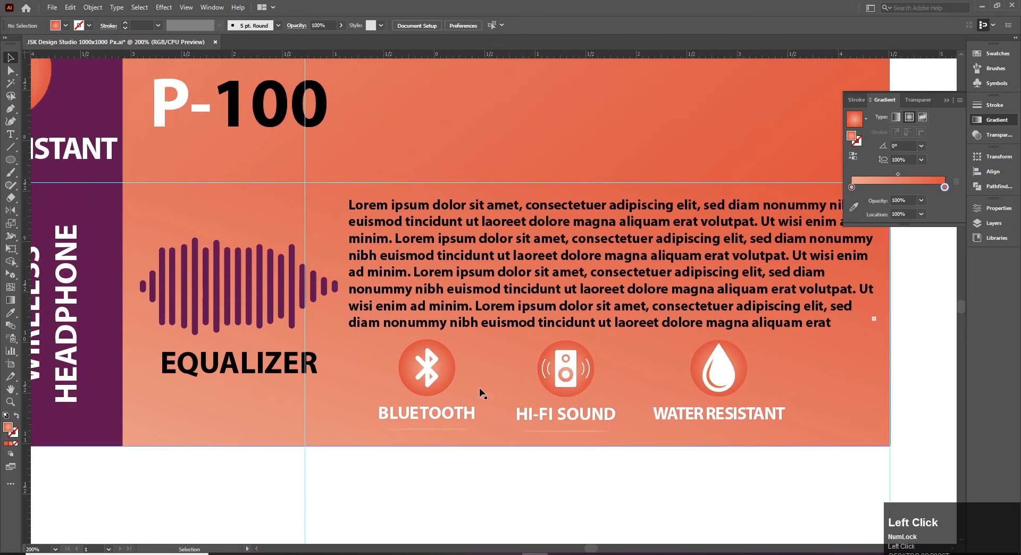
- Fill the circles behind the three bottom-strip feature icons with the sidebar's purple, sampled with the Eyedropper
{"action": "left_click", "coordinate": [445, 360]}
{"action": "left_click", "coordinate": [550, 352], "text": "shift"}
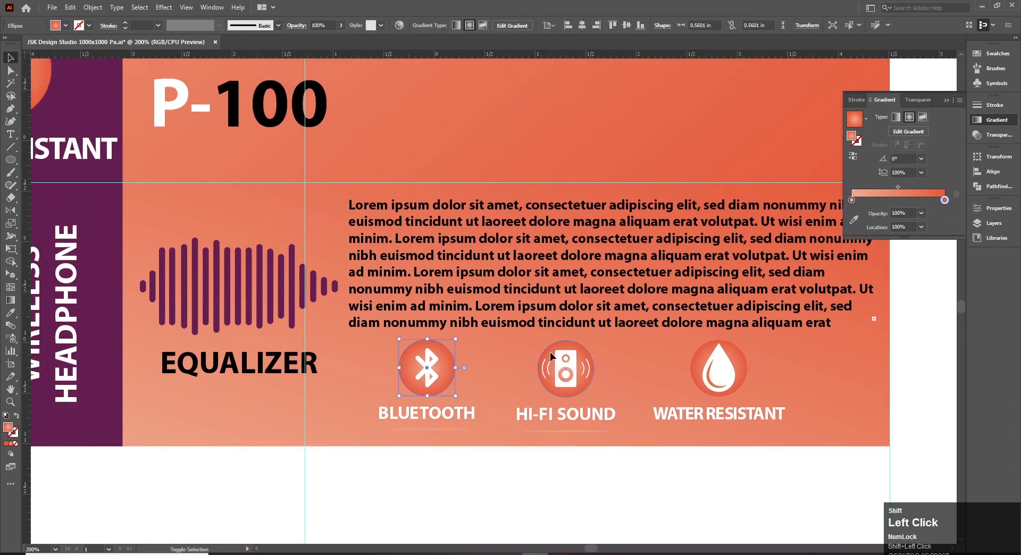
{"action": "left_click", "coordinate": [703, 354], "text": "shift"}
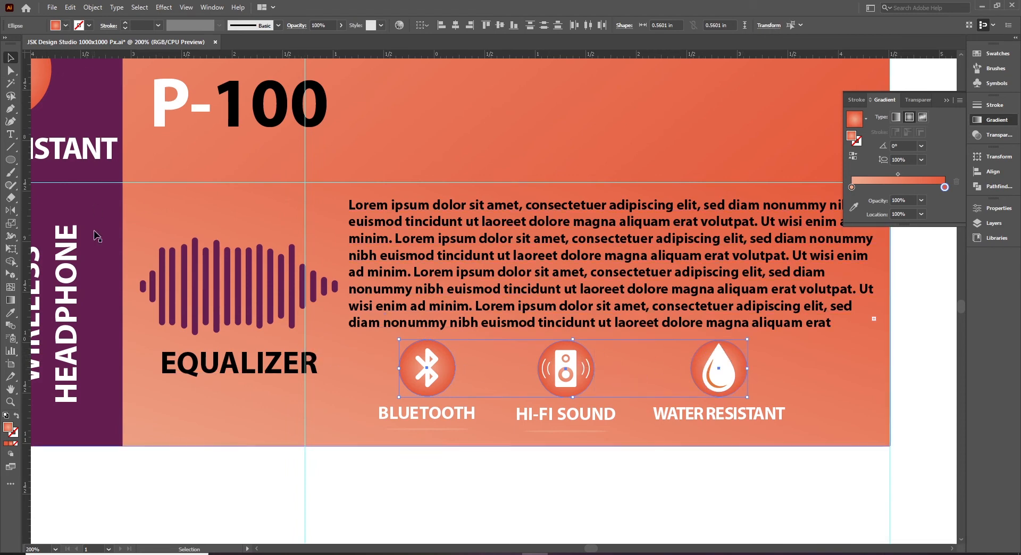
{"action": "key", "text": "i"}
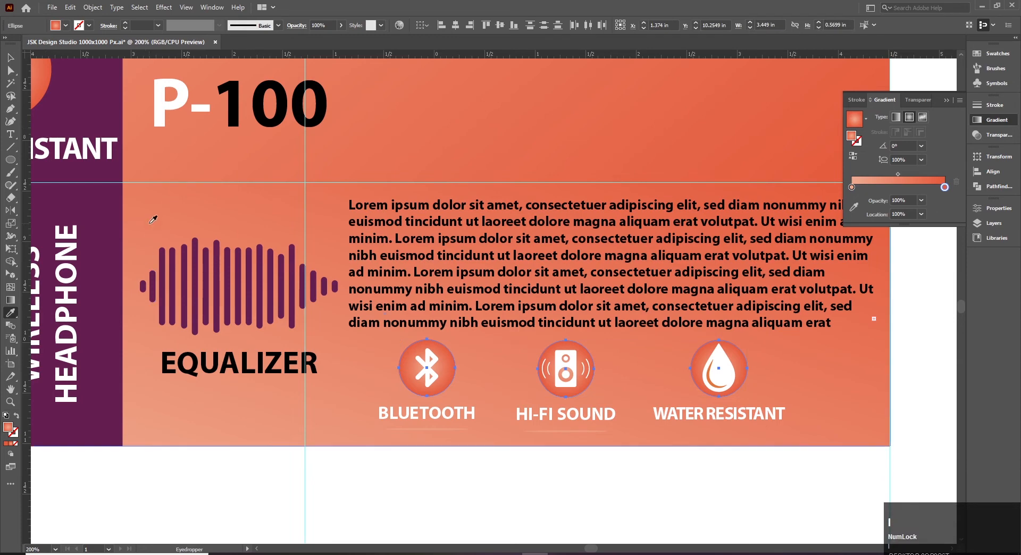
{"action": "left_click", "coordinate": [106, 206]}
{"action": "left_click", "coordinate": [10, 57]}
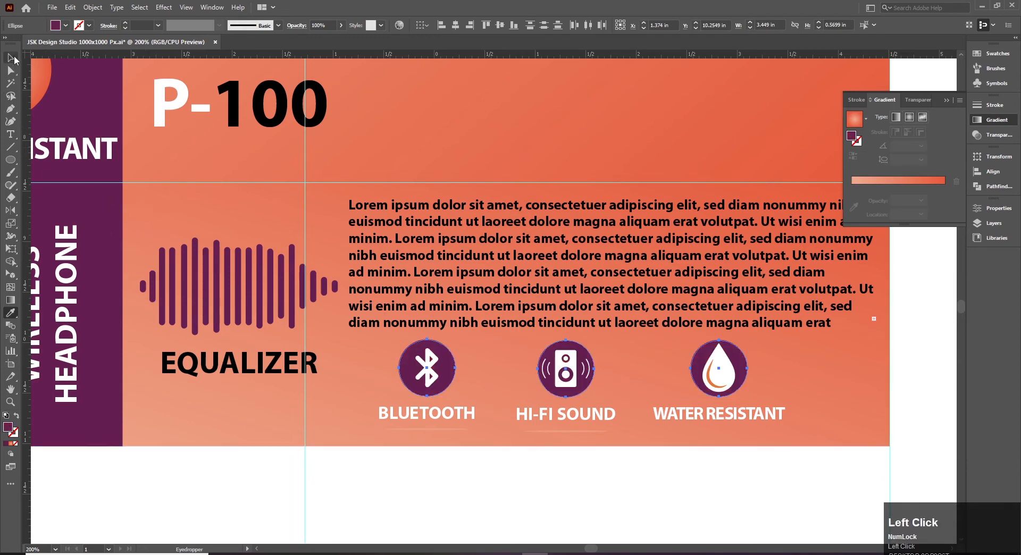
{"action": "left_click", "coordinate": [576, 502]}
- Lock the orange background of the bottom strip
{"action": "left_click_drag", "start_coordinate": [525, 482], "coordinate": [355, 483]}
{"action": "left_click_drag", "start_coordinate": [398, 434], "coordinate": [546, 433]}
{"action": "left_click", "coordinate": [538, 483]}
{"action": "left_click_drag", "start_coordinate": [487, 460], "coordinate": [488, 483]}
{"action": "left_click", "coordinate": [681, 391]}
{"action": "key", "text": "ctrl+2"}
- Shift the Water Resistant and Hi-Fi Sound icons with their labels to the right to widen the spacing of the feature row
{"action": "left_click_drag", "start_coordinate": [602, 403], "coordinate": [620, 400]}
{"action": "left_click_drag", "start_coordinate": [531, 459], "coordinate": [522, 461]}
{"action": "key", "text": "shift+Right"}
{"action": "key", "text": "shift+Right"}
{"action": "key", "text": "shift+Right"}
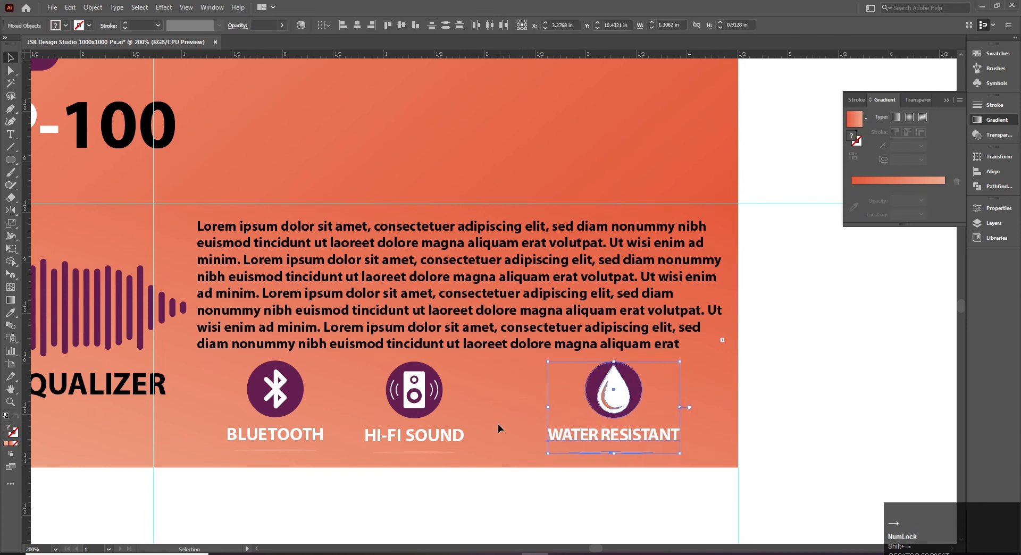
{"action": "left_click_drag", "start_coordinate": [490, 384], "coordinate": [385, 459]}
{"action": "key", "text": "shift+Right"}
{"action": "left_click_drag", "start_coordinate": [338, 375], "coordinate": [260, 455]}
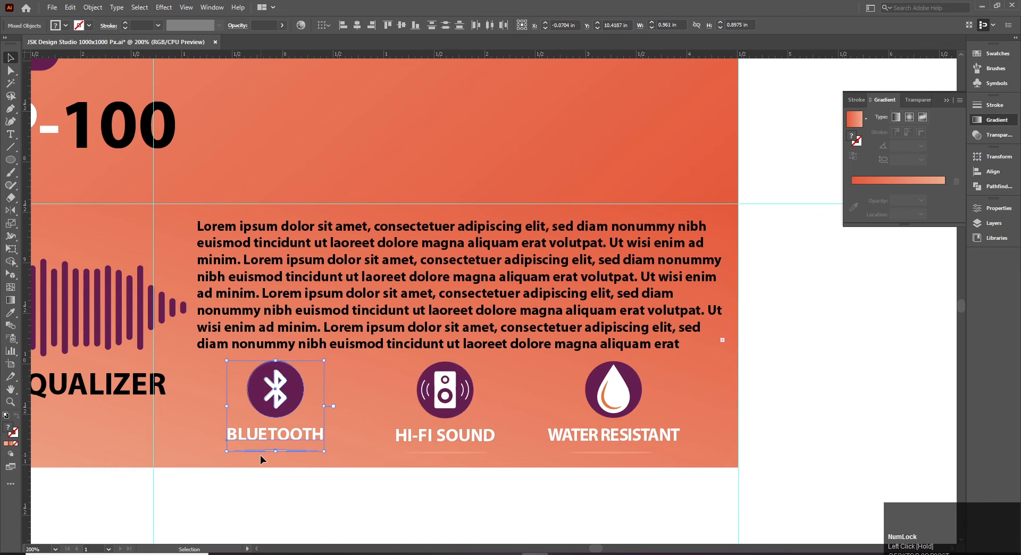
{"action": "left_click", "coordinate": [299, 477]}
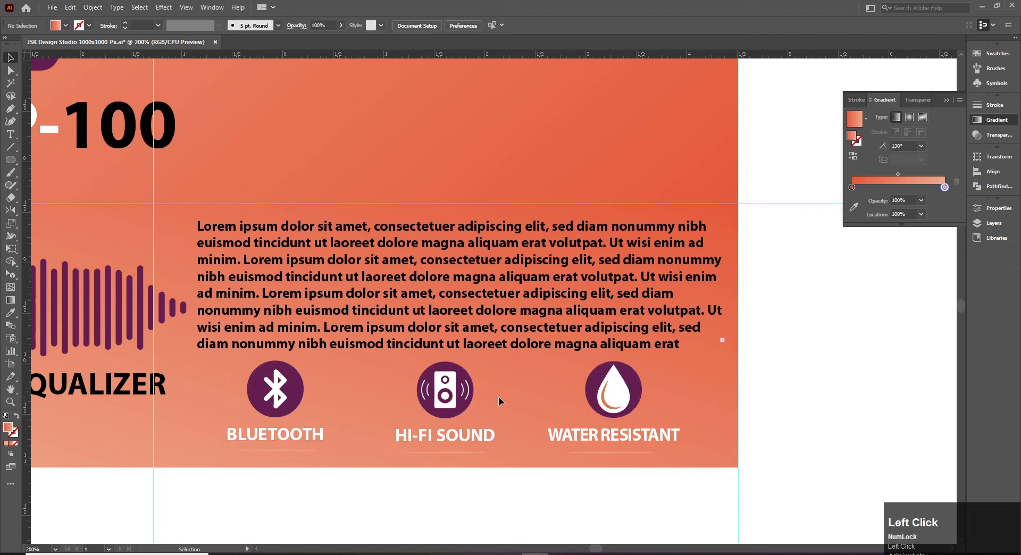
- Draw a rounded rectangle about 4.79 in wide and 1 in high over the feature row beneath the paragraph
{"action": "key", "text": "m"}
{"action": "left_click_drag", "start_coordinate": [11, 165], "coordinate": [47, 172]}
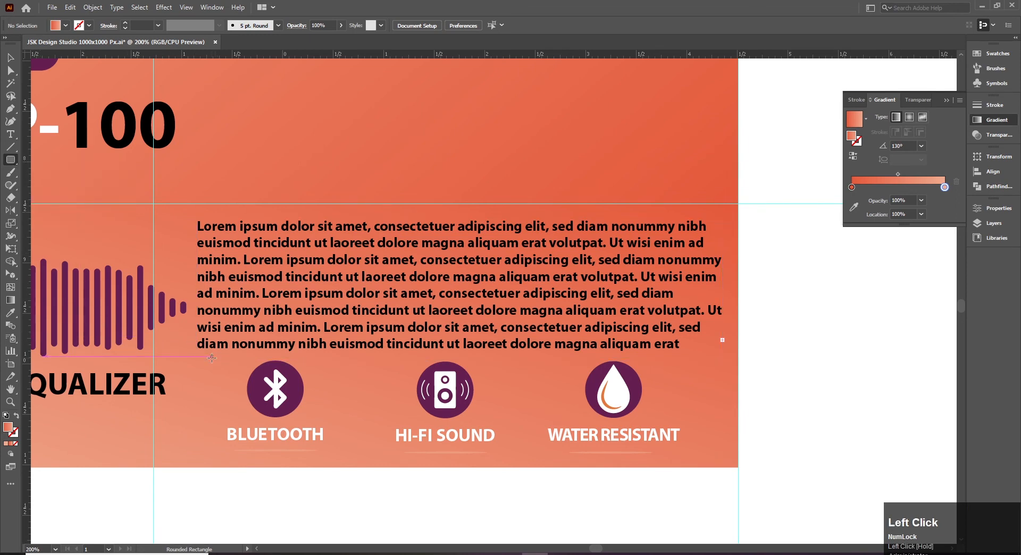
{"action": "left_click_drag", "start_coordinate": [208, 356], "coordinate": [692, 460]}
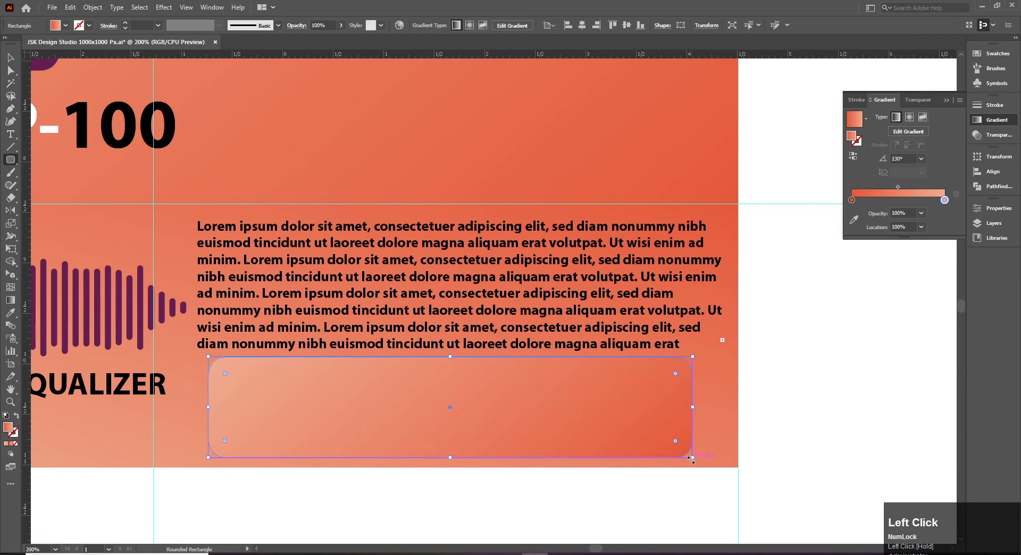
{"action": "key", "text": "v"}
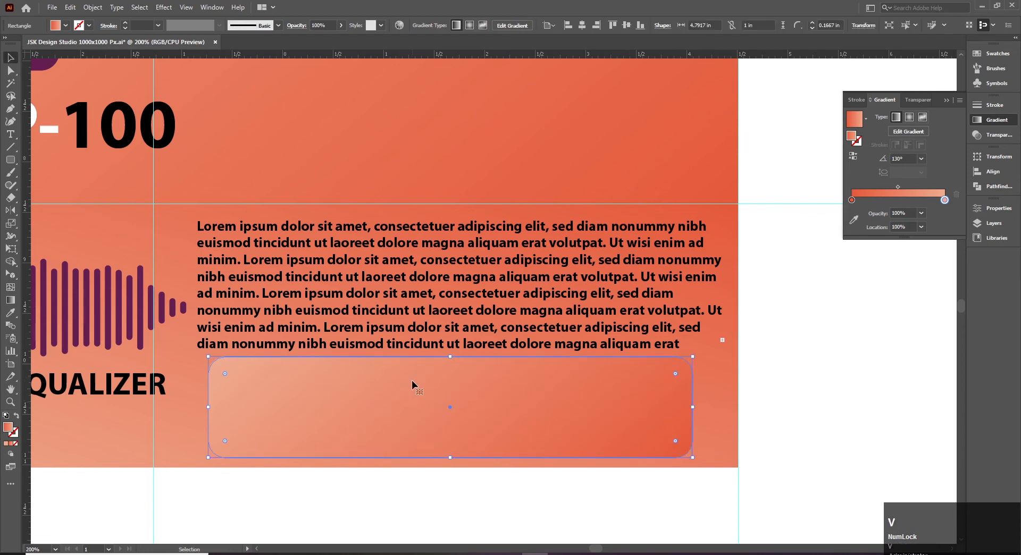
- Remove the rounded rectangle's fill and give it a thin black outline so it frames the three feature icons
{"action": "left_click", "coordinate": [58, 26]}
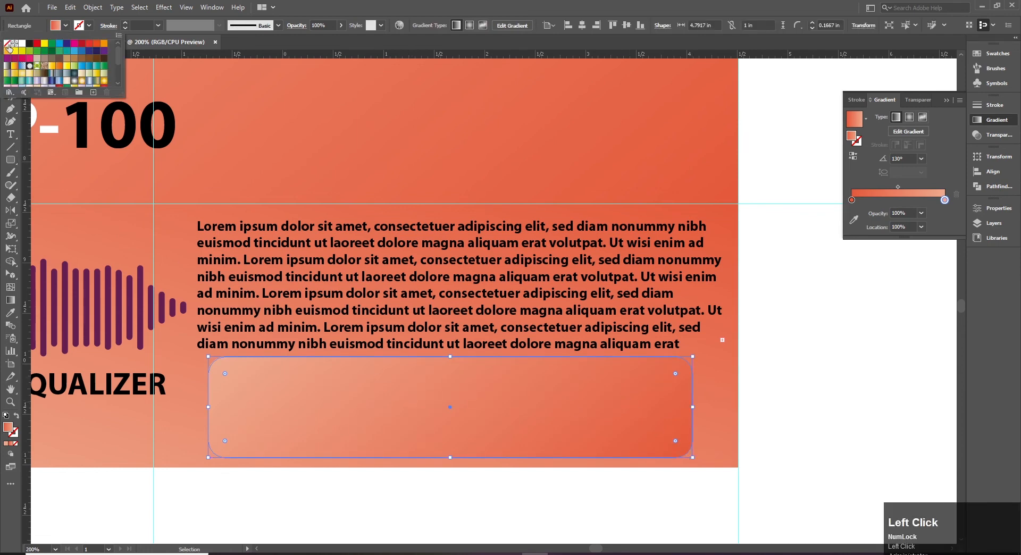
{"action": "left_click", "coordinate": [8, 45]}
{"action": "left_click", "coordinate": [125, 23]}
{"action": "left_click", "coordinate": [768, 406]}
{"action": "left_click_drag", "start_coordinate": [775, 424], "coordinate": [481, 409]}
- Group the Bluetooth icon together with its label and underline
{"action": "left_click", "coordinate": [585, 392]}
{"action": "key", "text": "ctrl+equal"}
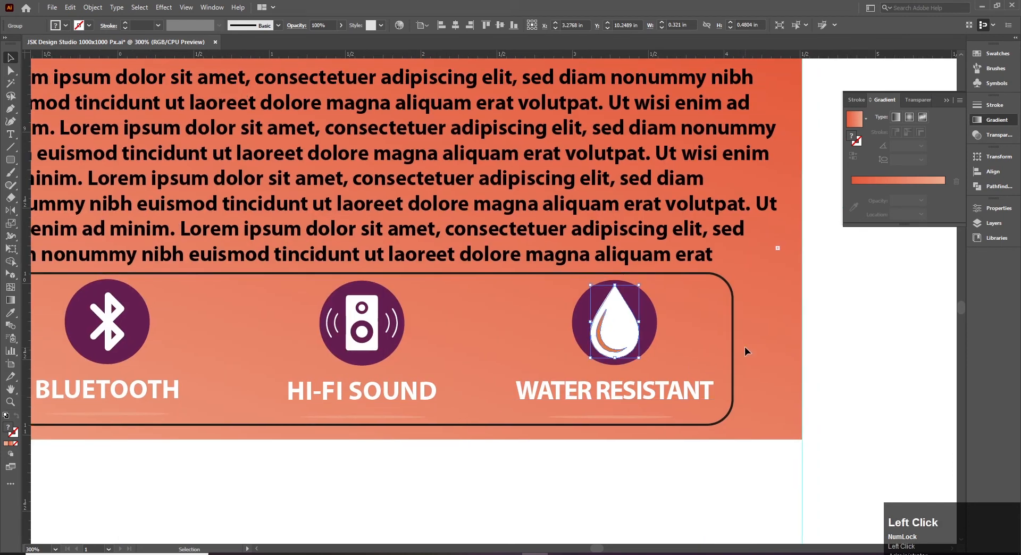
{"action": "left_click", "coordinate": [548, 424], "text": "shift"}
{"action": "left_click", "coordinate": [518, 428], "text": "shift"}
{"action": "left_click_drag", "start_coordinate": [483, 463], "coordinate": [548, 467]}
{"action": "left_click", "coordinate": [476, 382]}
{"action": "left_click", "coordinate": [329, 429], "text": "shift"}
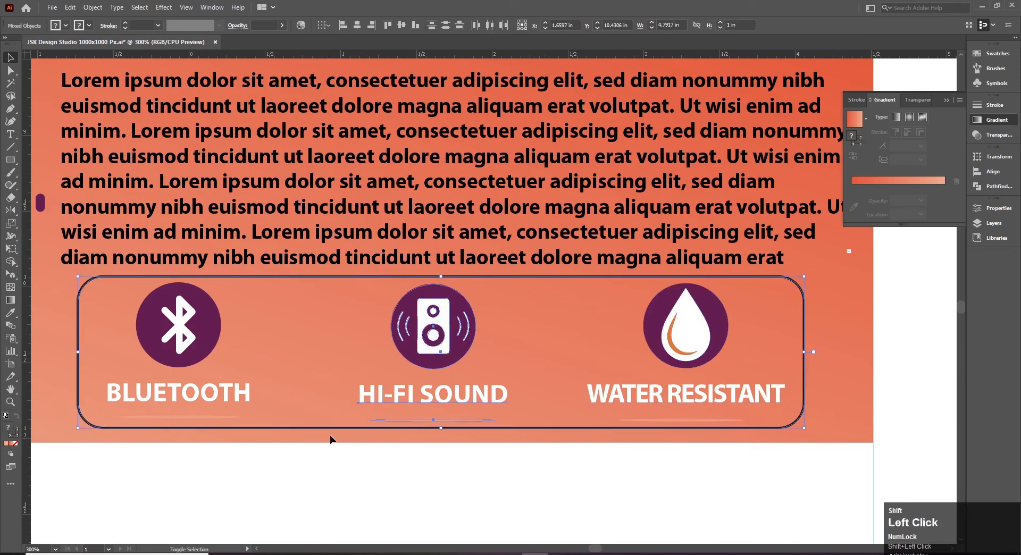
{"action": "left_click", "coordinate": [346, 448]}
{"action": "left_click_drag", "start_coordinate": [273, 308], "coordinate": [152, 403]}
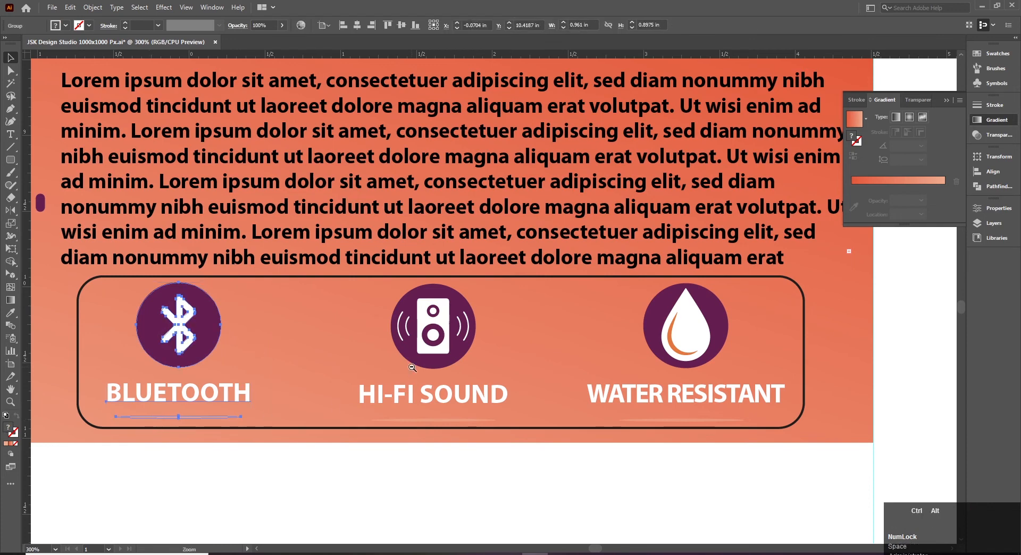
- Group the Bluetooth, Hi-Fi Sound and Water Resistant icons with their labels into a single feature row
{"action": "left_click", "coordinate": [361, 396], "text": "ctrl+alt"}
{"action": "left_click", "coordinate": [188, 336]}
{"action": "left_click_drag", "start_coordinate": [220, 370], "coordinate": [657, 378]}
{"action": "left_click", "coordinate": [357, 26]}
{"action": "left_click_drag", "start_coordinate": [468, 391], "coordinate": [440, 447]}
{"action": "key", "text": "ctrl+z"}
{"action": "left_click", "coordinate": [432, 466]}
{"action": "left_click", "coordinate": [259, 363]}
{"action": "left_click", "coordinate": [420, 367], "text": "shift"}
{"action": "left_click", "coordinate": [582, 366], "text": "shift"}
{"action": "left_click", "coordinate": [360, 472]}
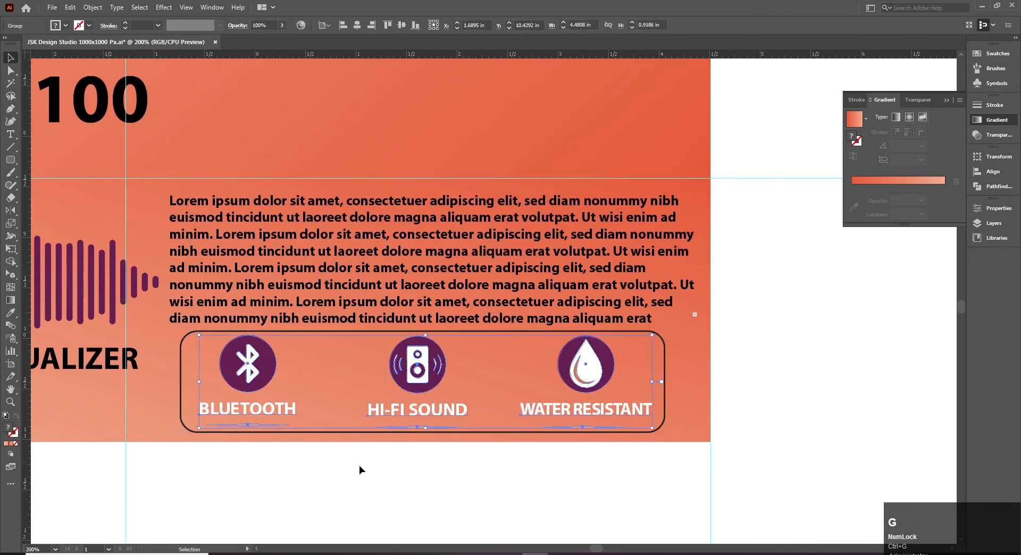
- Center the feature row horizontally with its rounded frame and nudge both slightly to the right
{"action": "left_click_drag", "start_coordinate": [212, 459], "coordinate": [559, 400]}
{"action": "left_click_drag", "start_coordinate": [581, 365], "coordinate": [582, 367]}
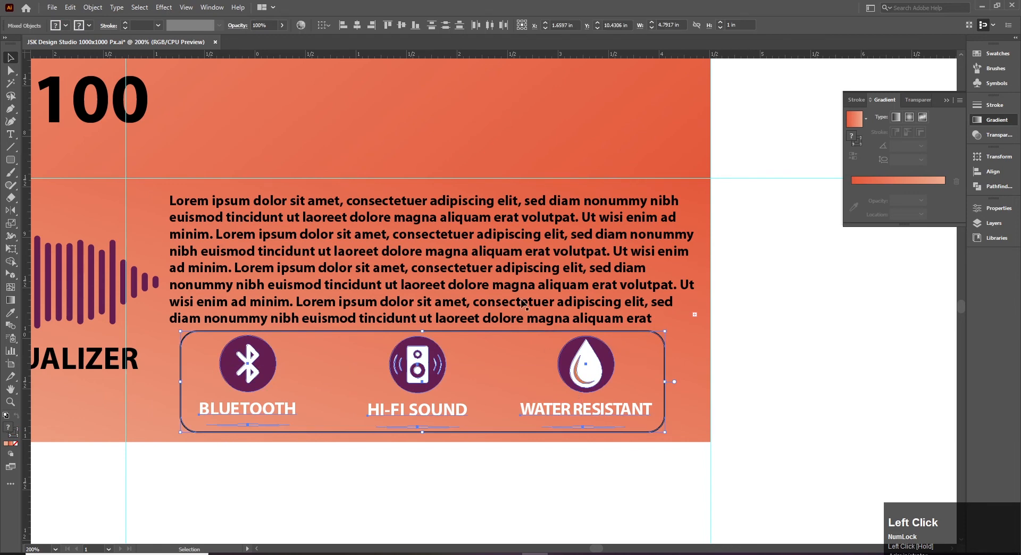
{"action": "left_click", "coordinate": [345, 25]}
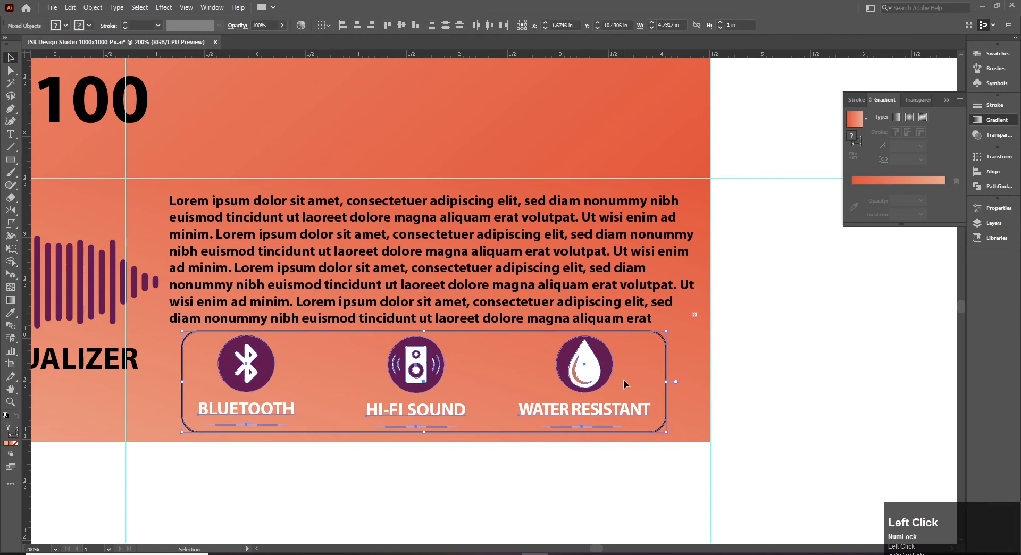
{"action": "key", "text": "Right"}
- Try to scale the rounded frame and the feature row down together from their center
{"action": "left_click", "coordinate": [672, 346]}
{"action": "left_click", "coordinate": [673, 347], "text": "shift"}
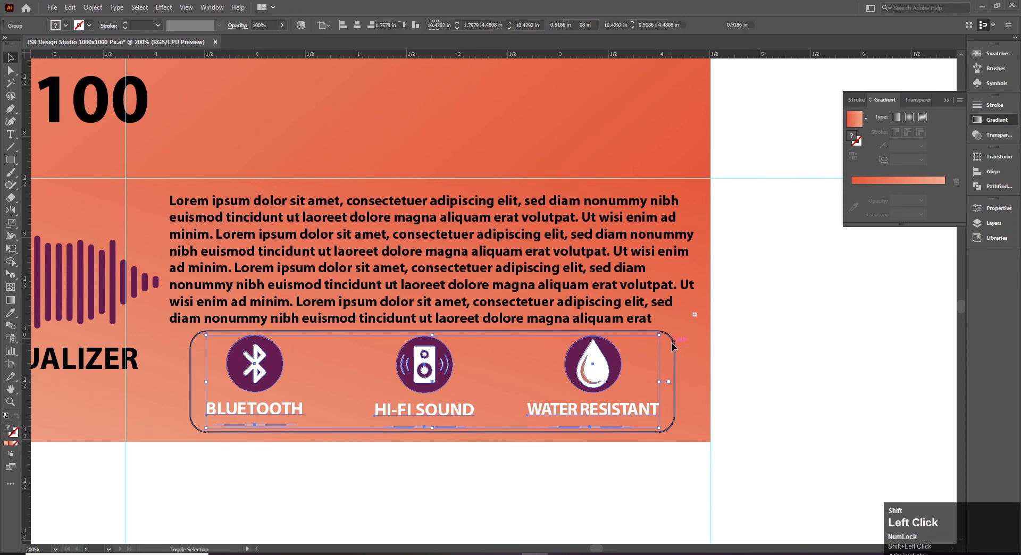
{"action": "left_click_drag", "start_coordinate": [672, 335], "coordinate": [655, 335]}
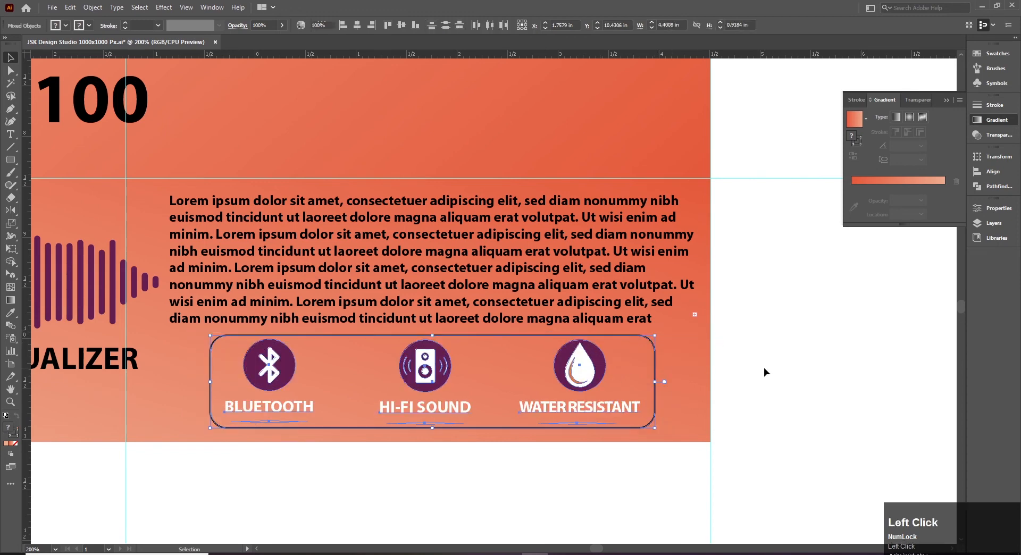
{"action": "left_click", "coordinate": [764, 368]}
{"action": "key", "text": "ctrl+z"}
- Scale the feature row from its center to about 3.98 in wide inside the rounded frame
{"action": "left_click", "coordinate": [601, 371]}
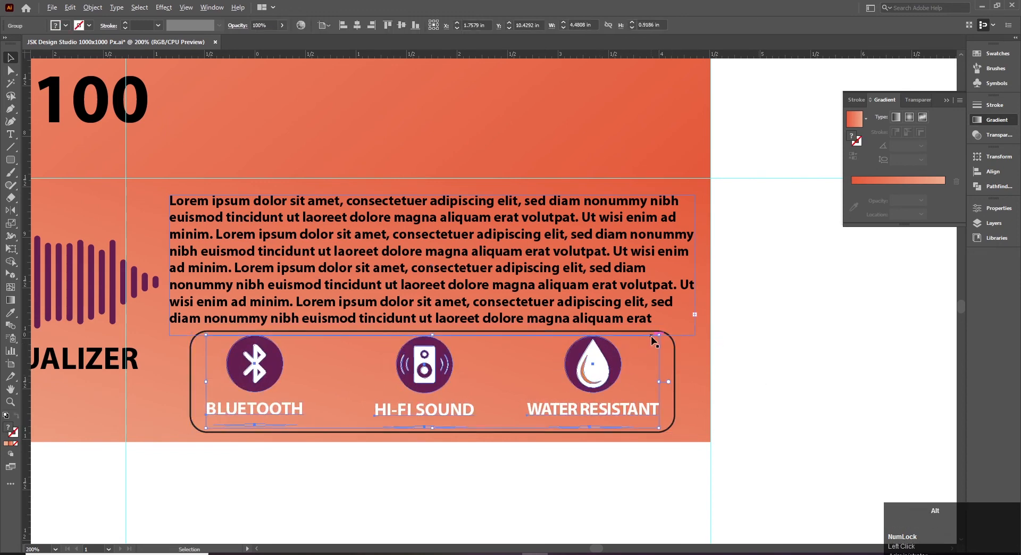
{"action": "left_click_drag", "start_coordinate": [659, 335], "coordinate": [634, 341]}
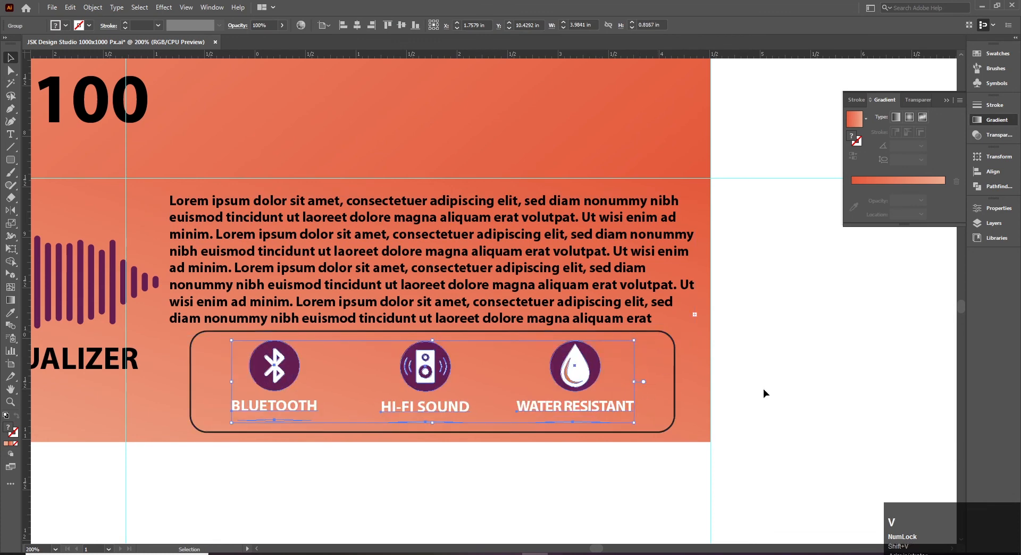
{"action": "left_click", "coordinate": [767, 389]}
- Shrink the rounded frame around the feature icons to about 4.64 in wide and 0.97 in high
{"action": "left_click", "coordinate": [443, 335], "text": "ctrl+alt"}
{"action": "left_click_drag", "start_coordinate": [443, 335], "coordinate": [450, 407]}
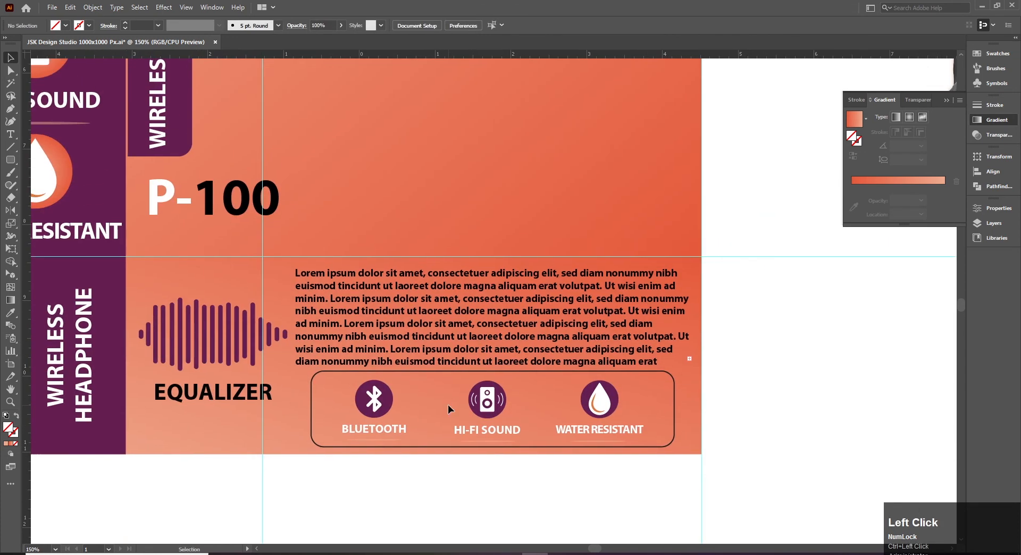
{"action": "left_click", "coordinate": [675, 387]}
{"action": "left_click_drag", "start_coordinate": [676, 370], "coordinate": [670, 373]}
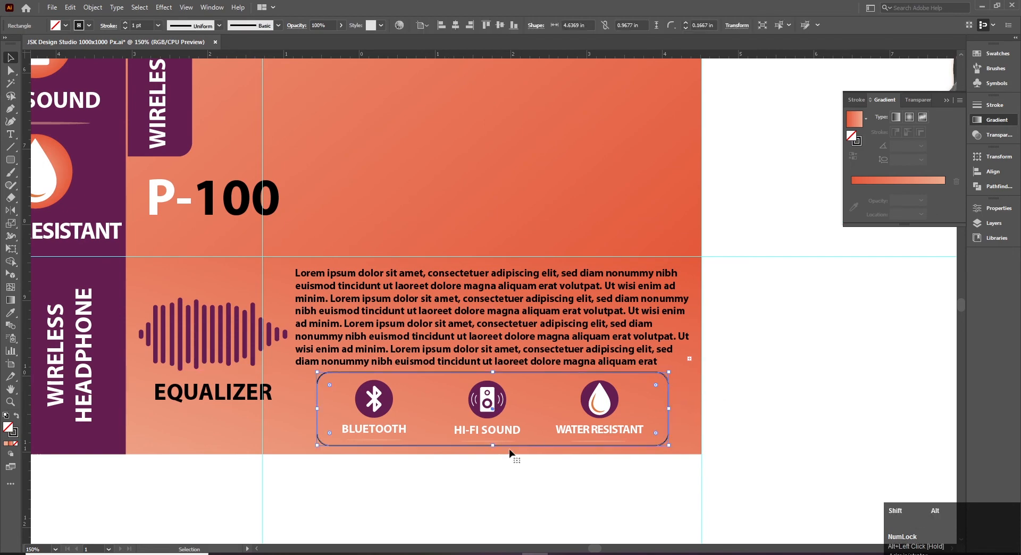
{"action": "left_click", "coordinate": [407, 489]}
- Unlock all the locked panel artwork of the box layout and clear the selection
{"action": "left_click_drag", "start_coordinate": [407, 489], "coordinate": [463, 505]}
{"action": "left_click", "coordinate": [404, 398], "text": "ctrl+alt"}
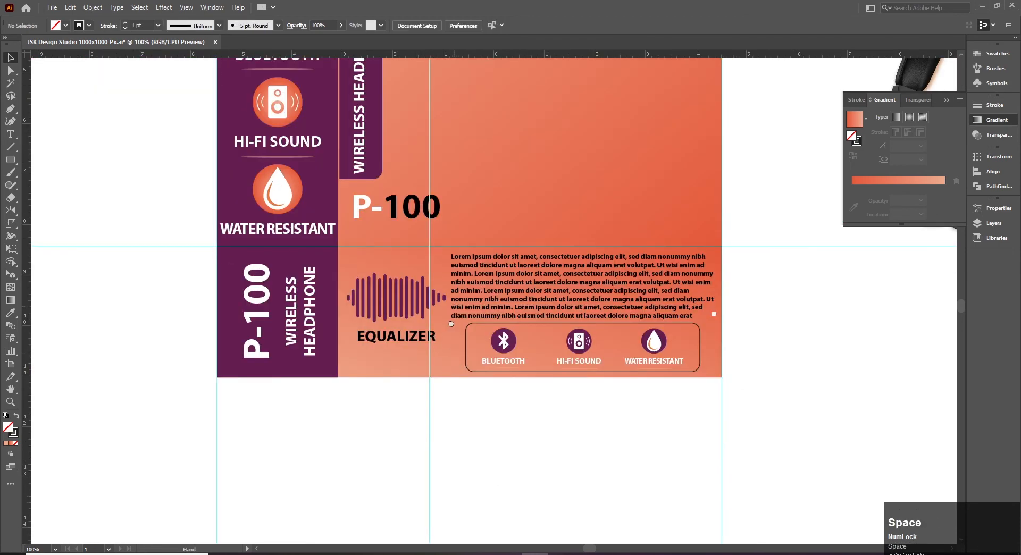
{"action": "left_click", "coordinate": [485, 292], "text": "ctrl+alt"}
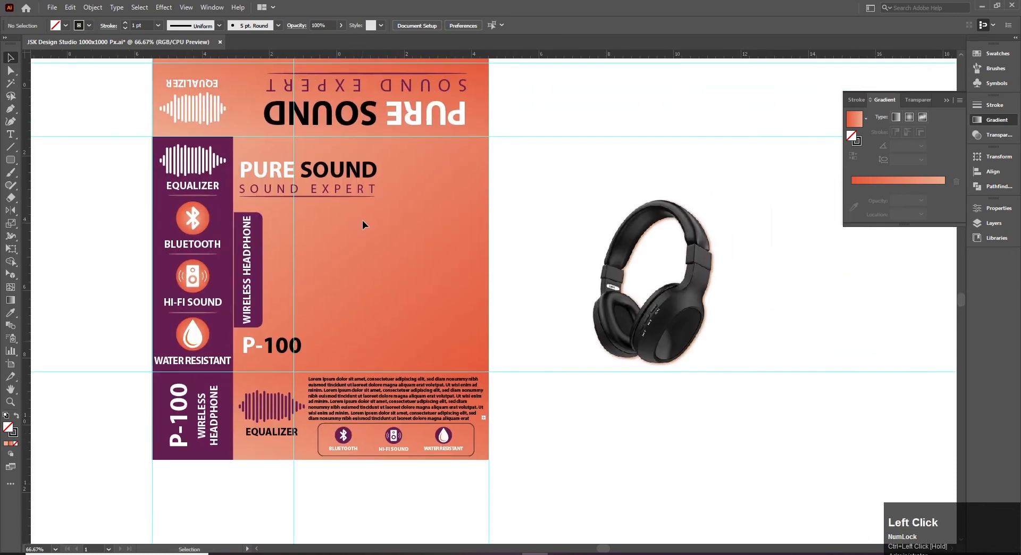
{"action": "left_click_drag", "start_coordinate": [101, 121], "coordinate": [227, 122]}
{"action": "left_click_drag", "start_coordinate": [230, 259], "coordinate": [386, 242]}
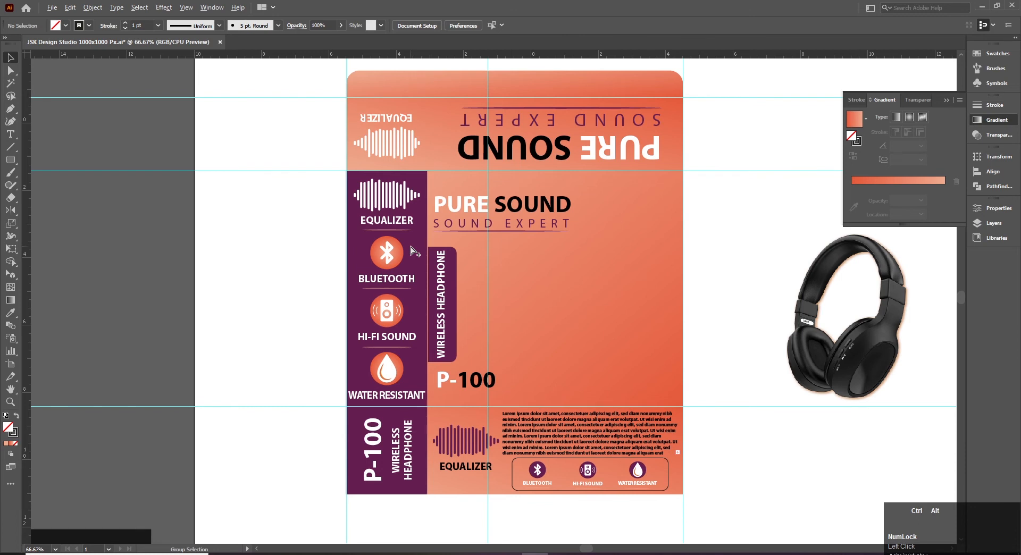
{"action": "key", "text": "ctrl+alt+2"}
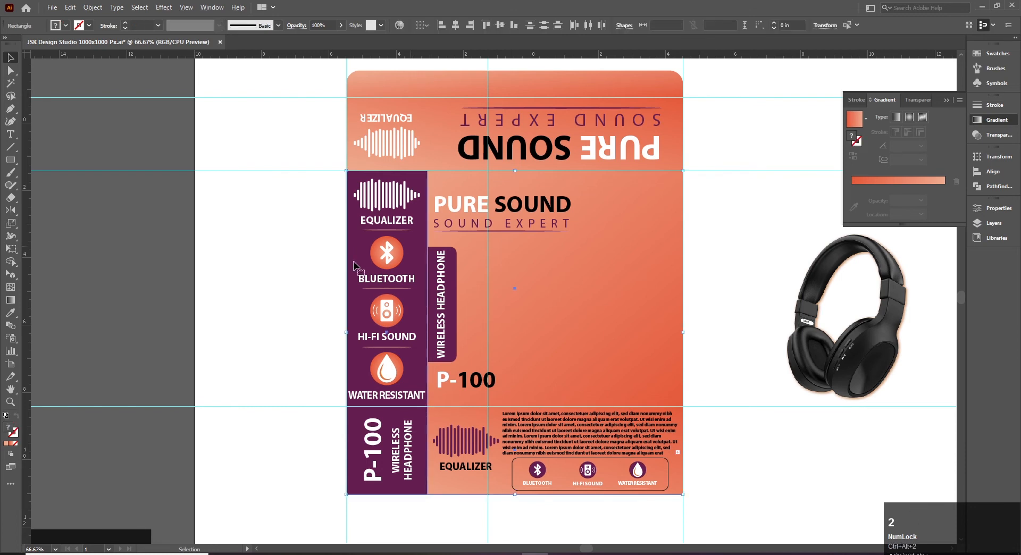
{"action": "left_click", "coordinate": [269, 264]}
- Duplicate the purple icon panel in place and stretch the copy outward into an adjoining outer panel about 2.71 in wide
{"action": "left_click", "coordinate": [420, 243]}
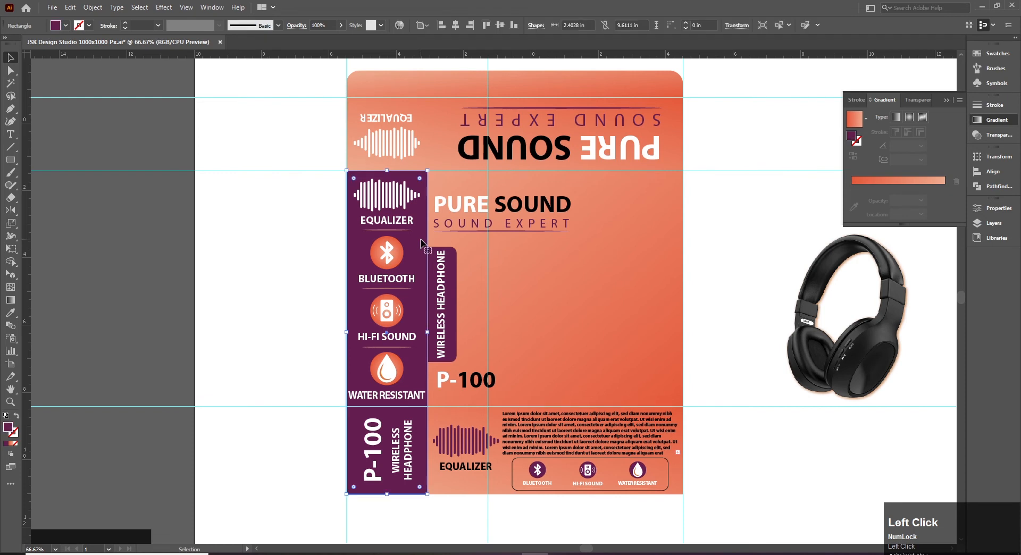
{"action": "key", "text": "ctrl+c"}
{"action": "key", "text": "ctrl+f"}
{"action": "left_click_drag", "start_coordinate": [427, 333], "coordinate": [255, 333]}
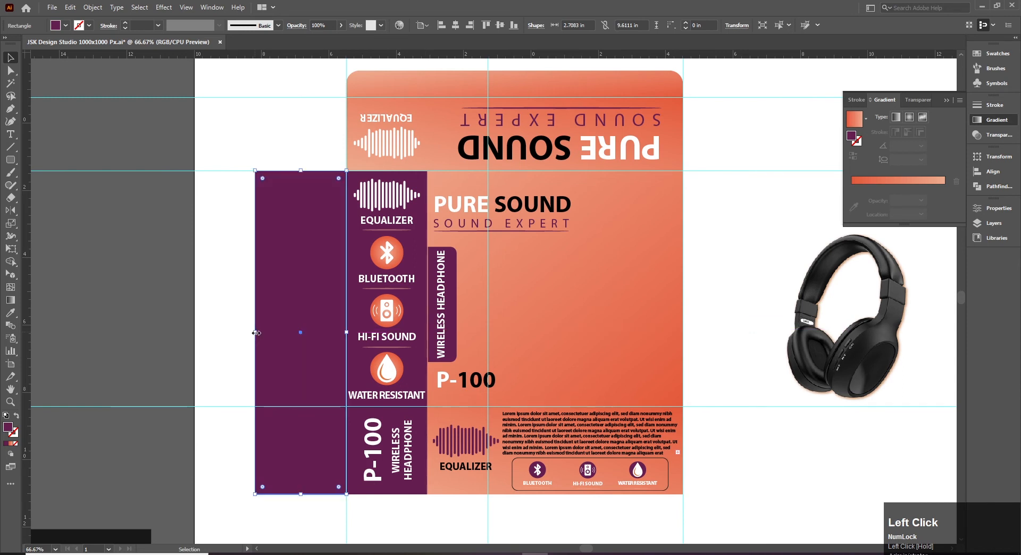
{"action": "left_click", "coordinate": [216, 276]}
- Shorten the new outer purple panel so it ends at the guide along the front panel's lower edge
{"action": "left_click_drag", "start_coordinate": [216, 276], "coordinate": [180, 276]}
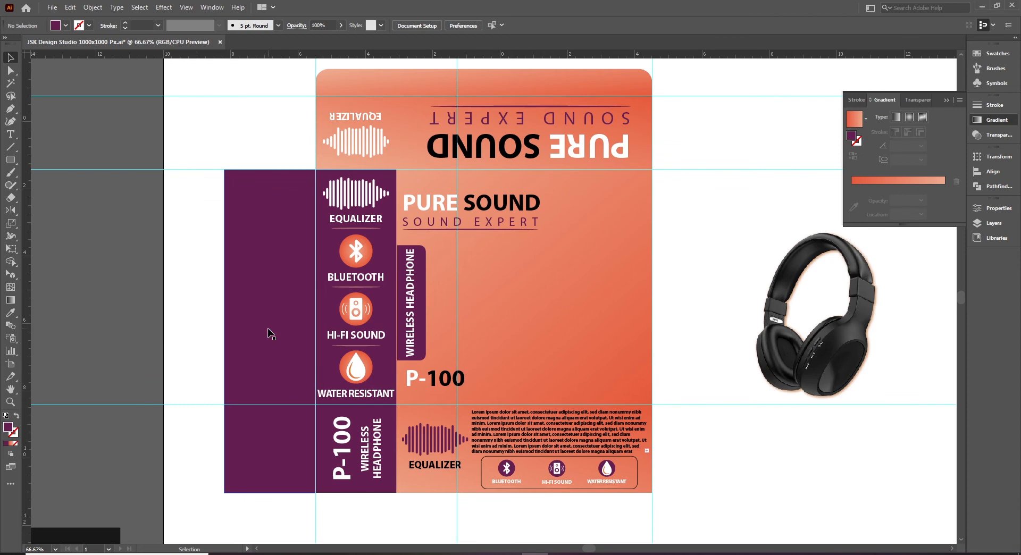
{"action": "left_click", "coordinate": [269, 468]}
{"action": "left_click_drag", "start_coordinate": [269, 493], "coordinate": [269, 406]}
{"action": "left_click", "coordinate": [261, 449]}
- Lock the P-100 Wireless Headphone artwork in the purple part of the bottom strip
{"action": "key", "text": "space"}
{"action": "left_click_drag", "start_coordinate": [260, 448], "coordinate": [243, 461]}
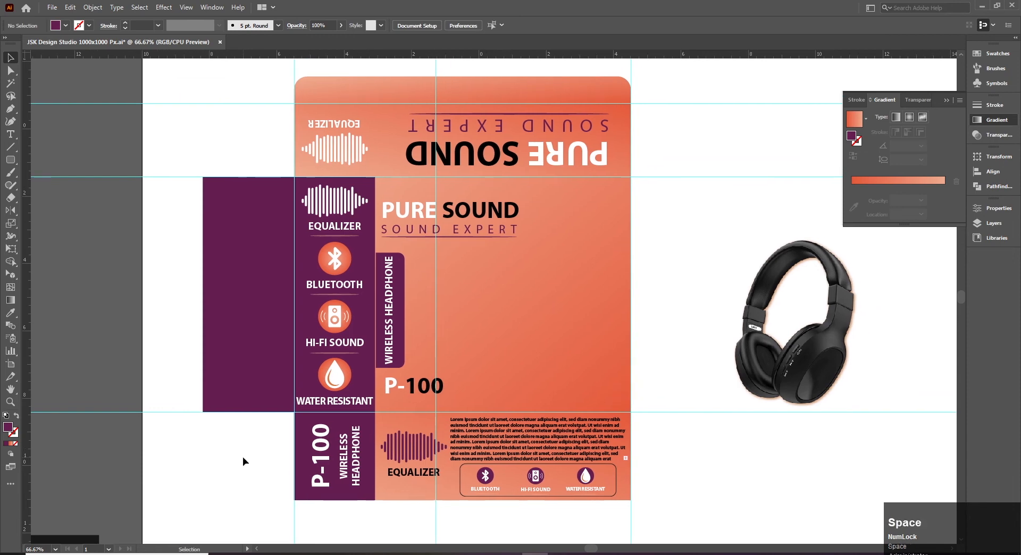
{"action": "key", "text": "p"}
{"action": "key", "text": "v"}
{"action": "left_click", "coordinate": [240, 446]}
{"action": "key", "text": "p"}
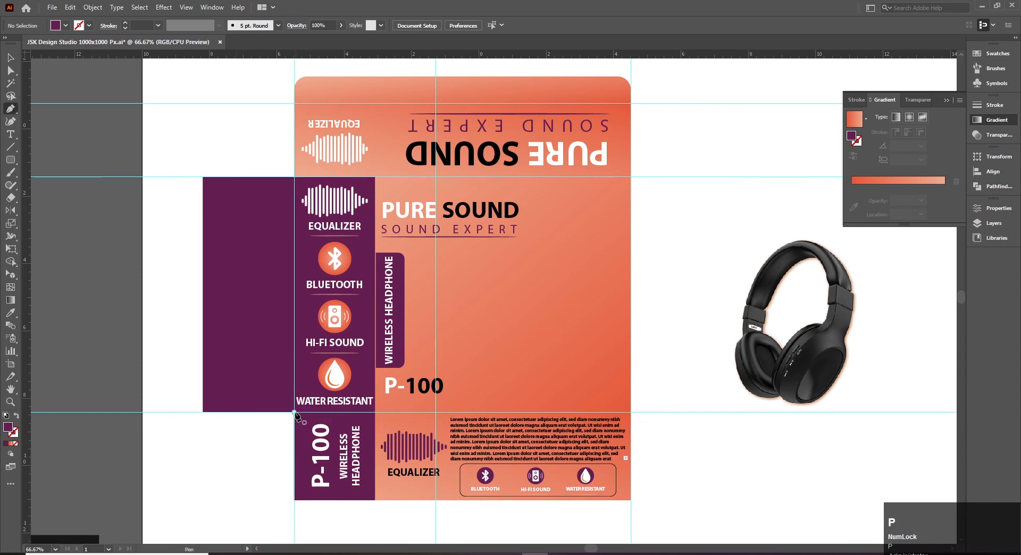
{"action": "key", "text": "v"}
{"action": "left_click_drag", "start_coordinate": [282, 423], "coordinate": [376, 520]}
{"action": "key", "text": "ctrl+2"}
{"action": "left_click", "coordinate": [239, 473]}
- Draw a tapered purple flap about 2.37 in wide and 2.61 in high below the outer panel with the Pen tool
{"action": "key", "text": "p"}
{"action": "left_click", "coordinate": [294, 412]}
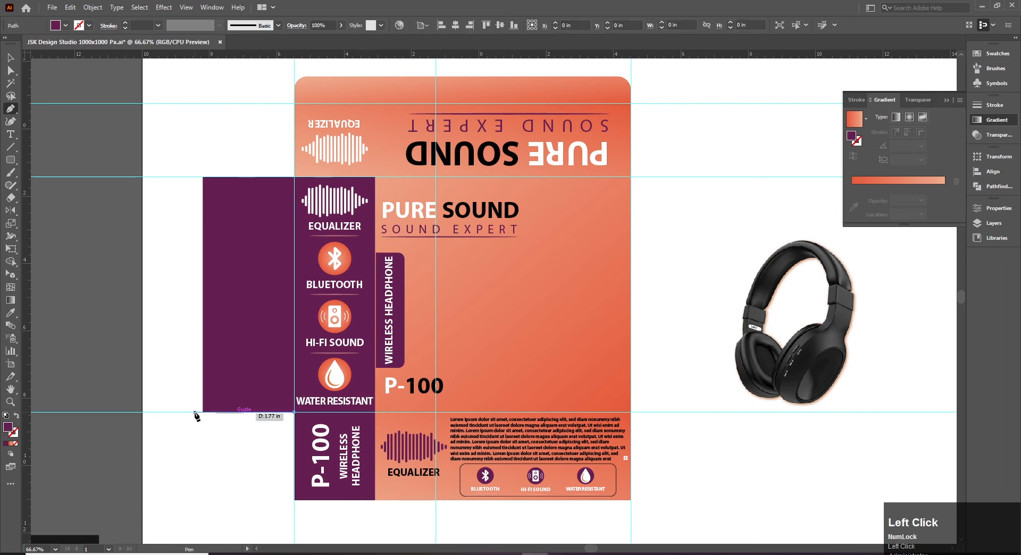
{"action": "left_click", "coordinate": [214, 412], "text": "shift"}
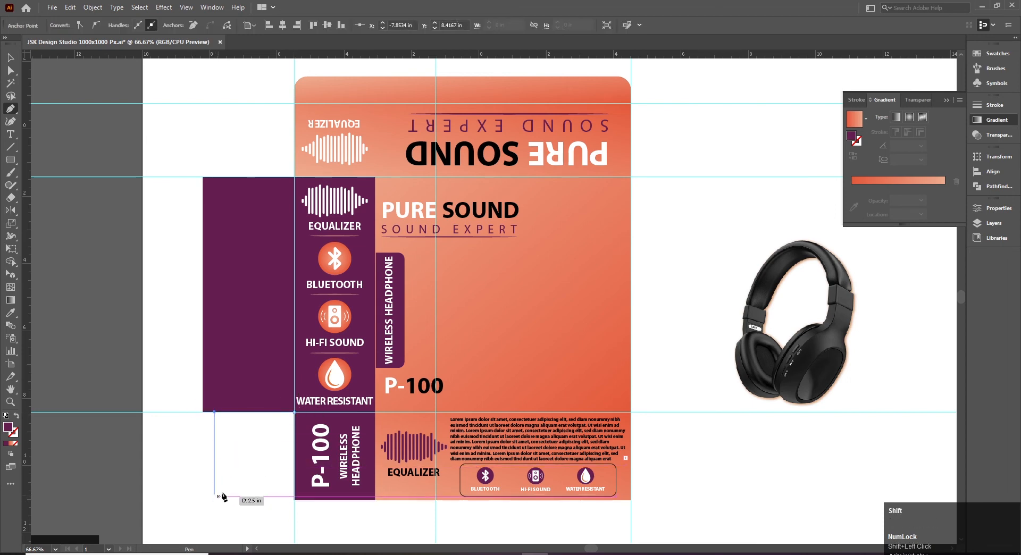
{"action": "left_click", "coordinate": [234, 499]}
{"action": "left_click", "coordinate": [294, 500], "text": "shift"}
{"action": "left_click", "coordinate": [294, 413]}
{"action": "key", "text": "v"}
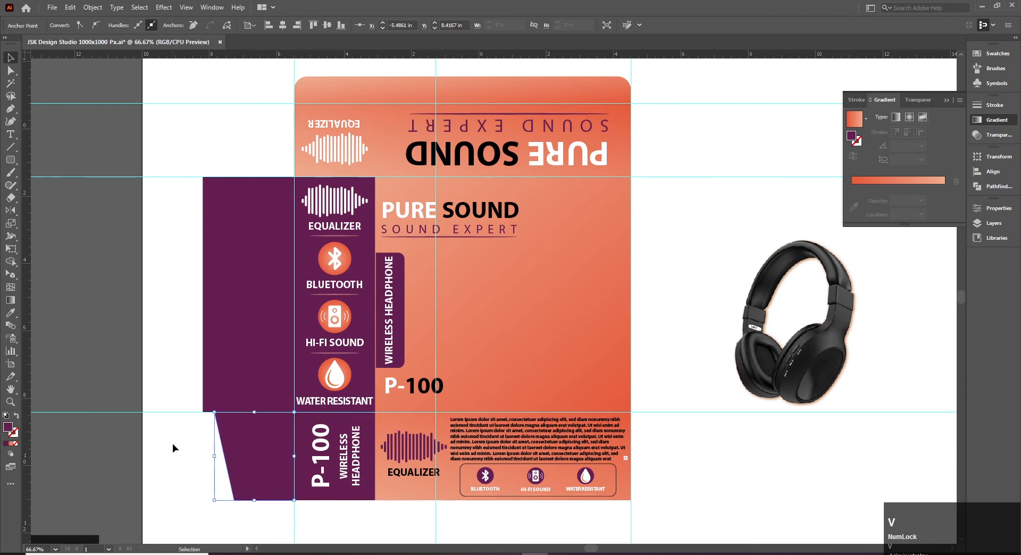
{"action": "left_click", "coordinate": [174, 446]}
{"action": "left_click_drag", "start_coordinate": [186, 444], "coordinate": [170, 446]}
- Sample the feature frame's unfilled black outline onto the tapered flap with the Eyedropper
{"action": "left_click", "coordinate": [227, 452]}
{"action": "key", "text": "i"}
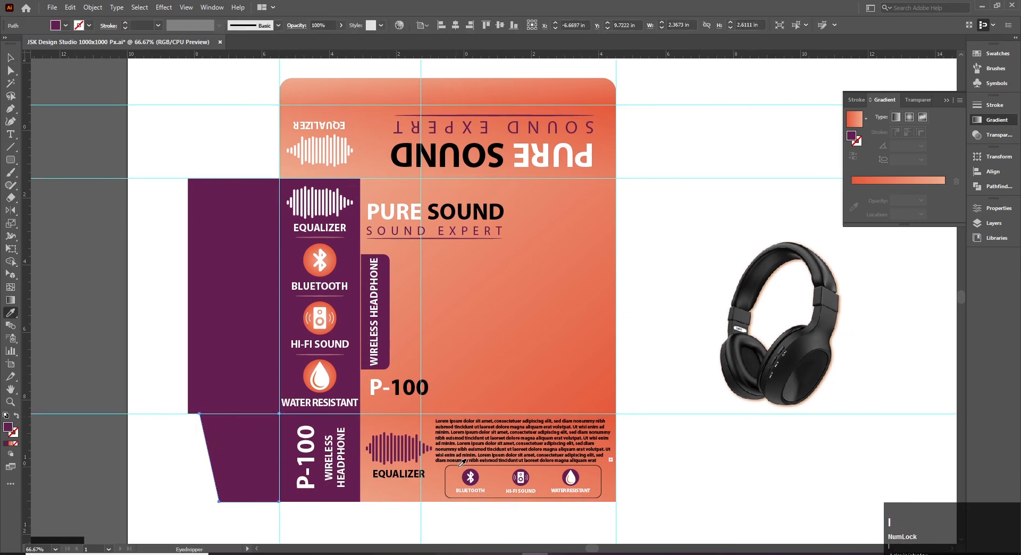
{"action": "left_click", "coordinate": [455, 466]}
{"action": "key", "text": "v"}
{"action": "left_click", "coordinate": [708, 473]}
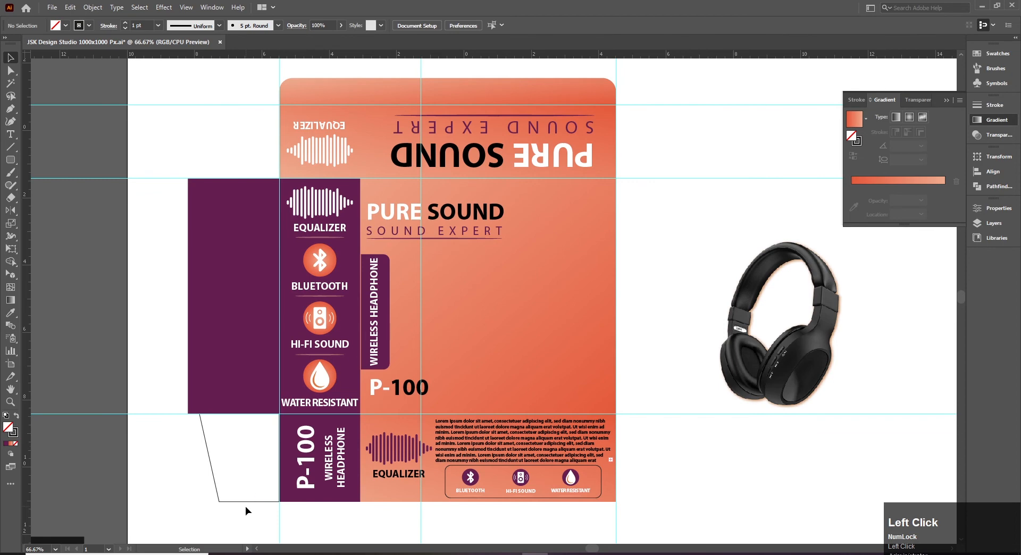
- Copy the flap outline upward over the outer panel and try reflecting the copy across the vertical axis
{"action": "left_click_drag", "start_coordinate": [246, 502], "coordinate": [246, 240]}
{"action": "right_click", "coordinate": [250, 241]}
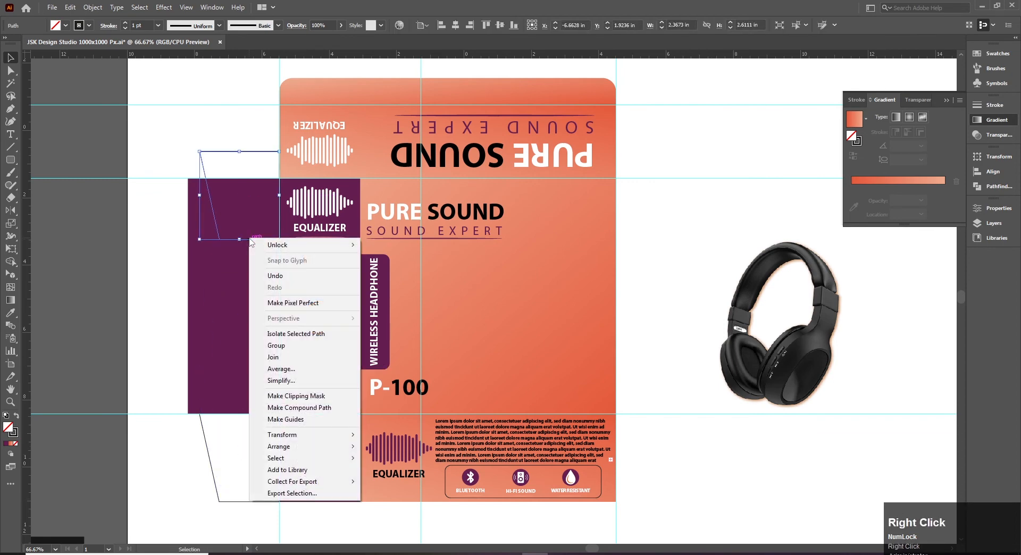
{"action": "left_click", "coordinate": [319, 435]}
{"action": "left_click", "coordinate": [381, 477]}
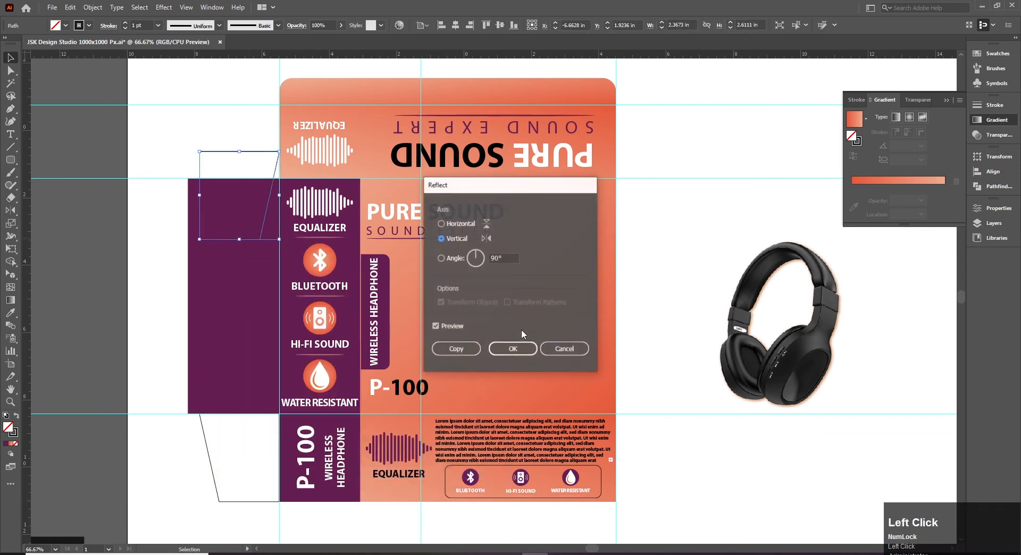
{"action": "key", "text": "Return"}
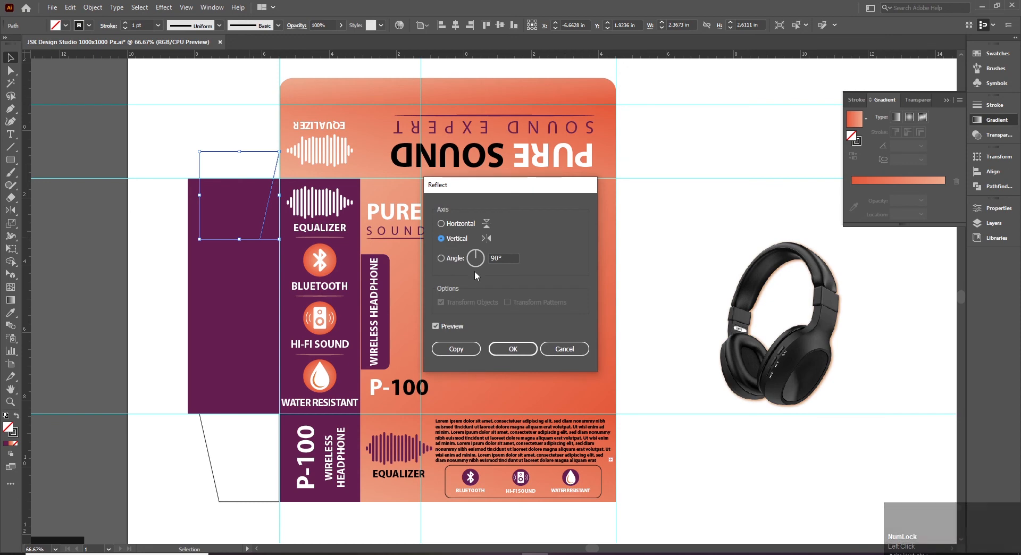
{"action": "key", "text": "ctrl+z"}
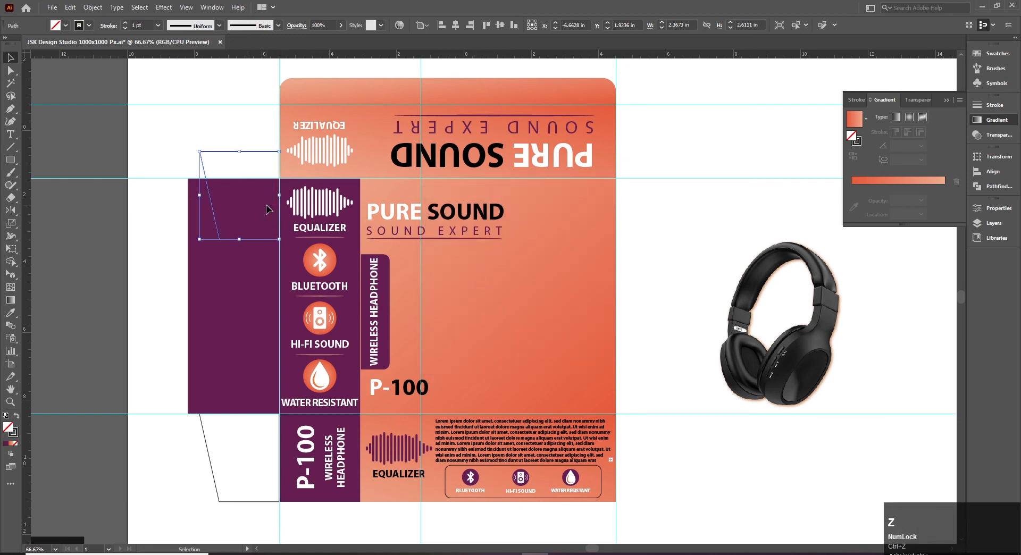
- Reflect the flap copy across the horizontal axis and move it onto the upper edge of the outer purple panel
{"action": "right_click", "coordinate": [216, 212]}
{"action": "left_click", "coordinate": [250, 407]}
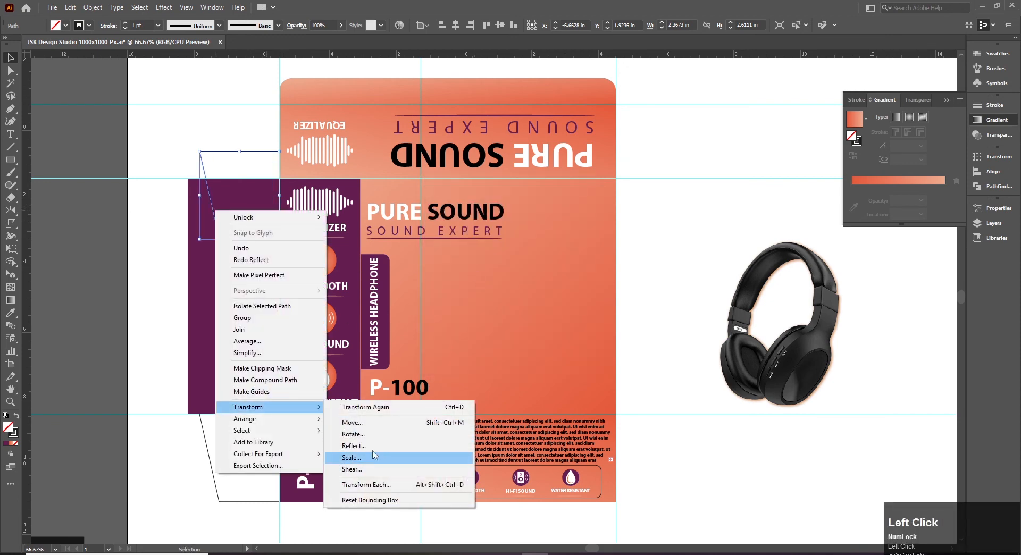
{"action": "left_click", "coordinate": [354, 446]}
{"action": "key", "text": "Return"}
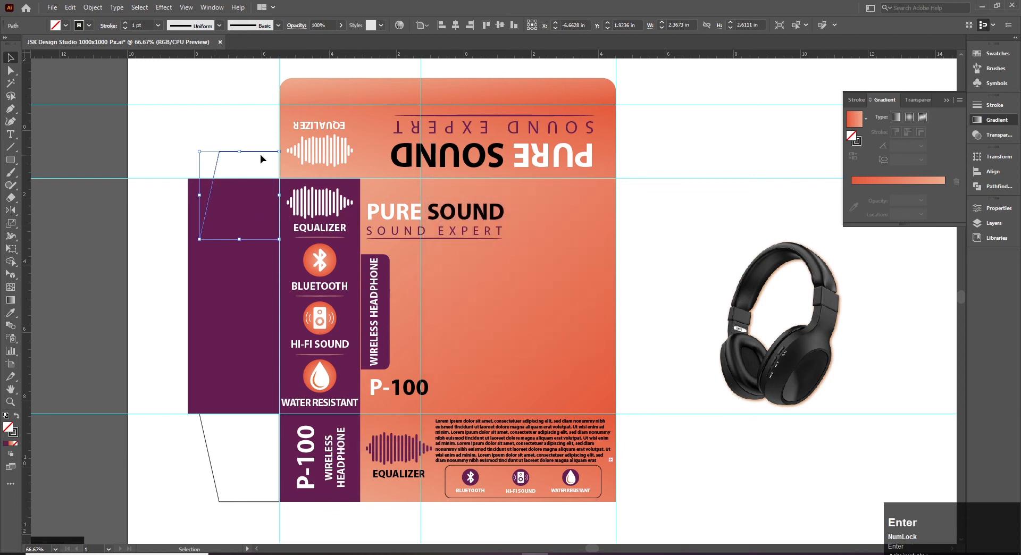
{"action": "left_click_drag", "start_coordinate": [266, 154], "coordinate": [262, 96]}
{"action": "left_click", "coordinate": [167, 309]}
{"action": "left_click_drag", "start_coordinate": [157, 275], "coordinate": [143, 293]}
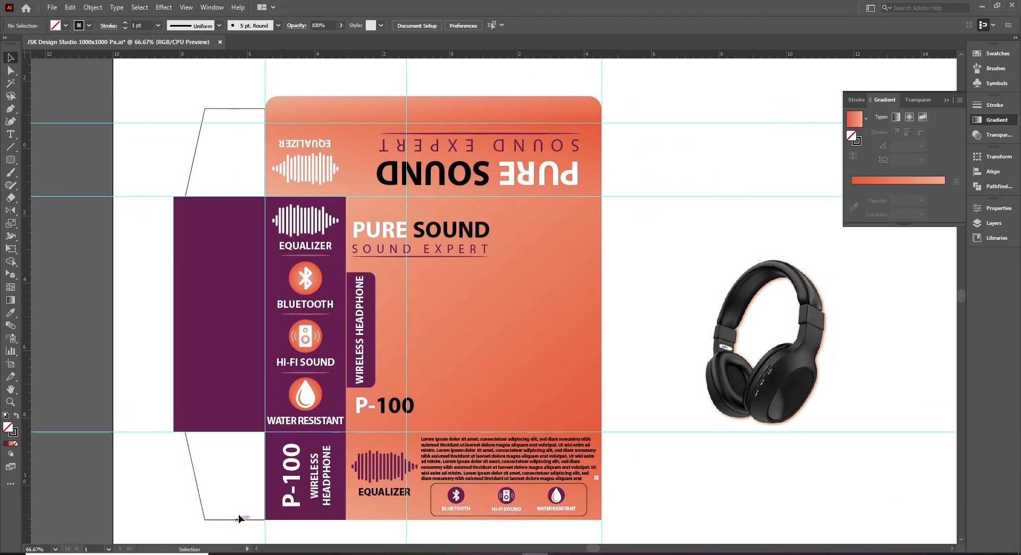
- Delete both tapered flap outlines above and below the outer purple panel
{"action": "left_click", "coordinate": [211, 517]}
{"action": "key", "text": "Delete"}
{"action": "left_click", "coordinate": [189, 181]}
{"action": "key", "text": "Delete"}
- Unlock all the remaining locked artwork and clear the selection
{"action": "left_click_drag", "start_coordinate": [186, 374], "coordinate": [201, 377]}
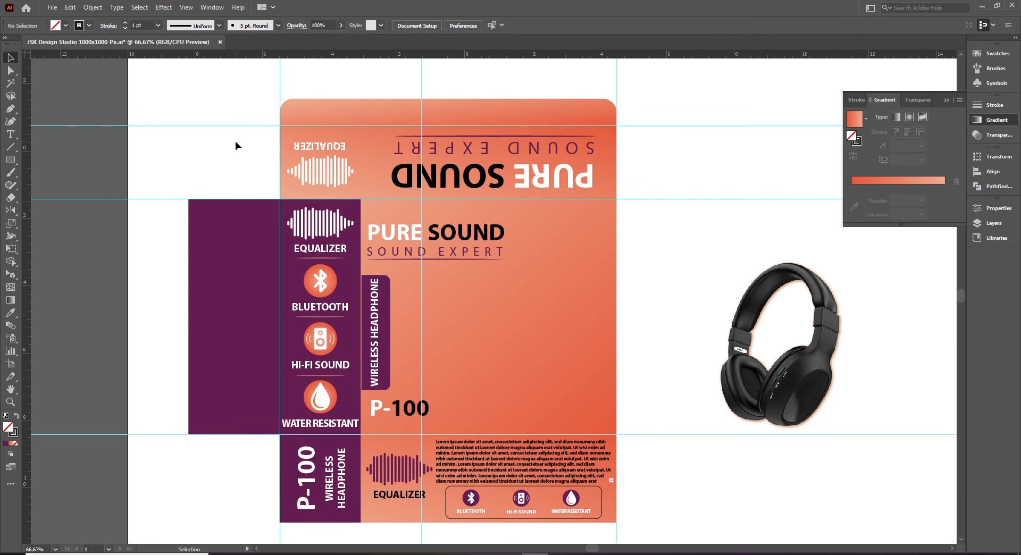
{"action": "left_click", "coordinate": [230, 296]}
{"action": "key", "text": "ctrl+alt+2"}
{"action": "left_click", "coordinate": [143, 320]}
{"action": "key", "text": "space"}
{"action": "left_click_drag", "start_coordinate": [148, 322], "coordinate": [128, 321]}
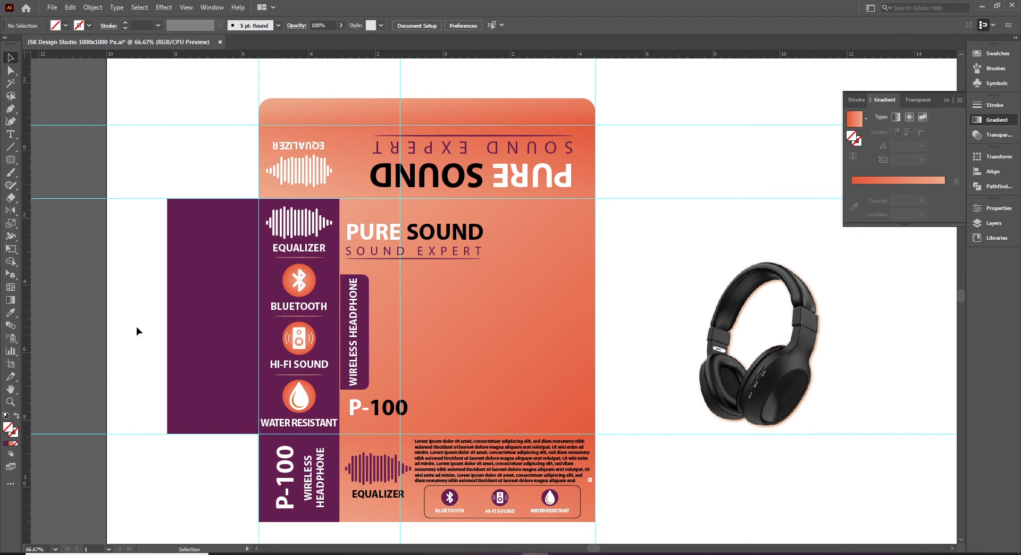
- Copy the front strip's equalizer waveform and label to the upper end of the outer purple panel, group them and rotate them vertical
{"action": "key", "text": "space"}
{"action": "left_click_drag", "start_coordinate": [130, 326], "coordinate": [151, 330]}
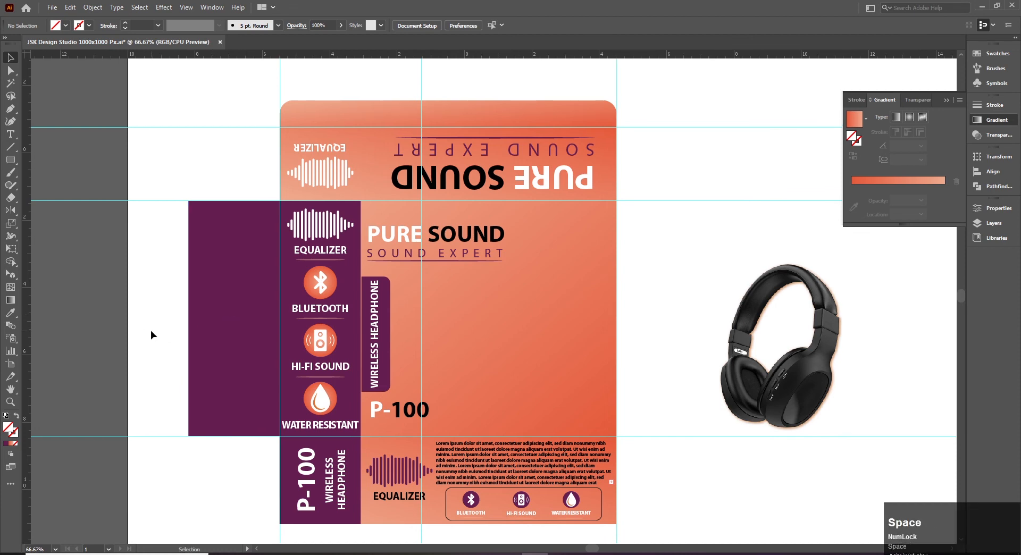
{"action": "left_click", "coordinate": [151, 330]}
{"action": "left_click", "coordinate": [303, 228]}
{"action": "left_click", "coordinate": [318, 252], "text": "shift"}
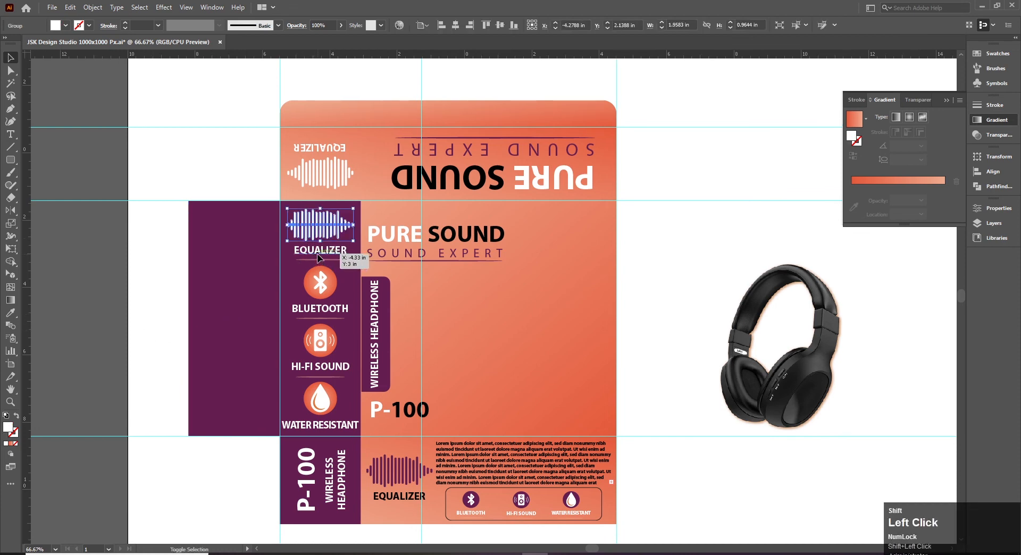
{"action": "left_click_drag", "start_coordinate": [336, 255], "coordinate": [252, 250]}
{"action": "key", "text": "ctrl+g"}
{"action": "key", "text": "e"}
{"action": "left_click_drag", "start_coordinate": [269, 311], "coordinate": [154, 247]}
{"action": "key", "text": "v"}
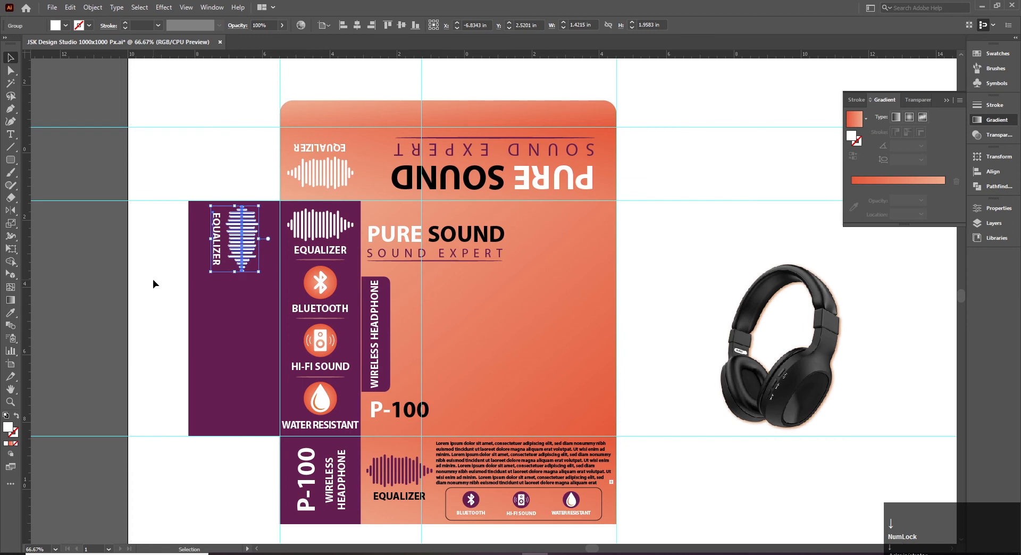
{"action": "left_click", "coordinate": [153, 280]}
- Copy the top flap's PURE SOUND title and tagline onto the outer purple panel, rotate the copy vertical and ungroup it
{"action": "left_click", "coordinate": [527, 170]}
{"action": "left_click_drag", "start_coordinate": [527, 170], "coordinate": [274, 372]}
{"action": "key", "text": "e"}
{"action": "left_click_drag", "start_coordinate": [220, 476], "coordinate": [394, 464]}
{"action": "key", "text": "v"}
{"action": "left_click_drag", "start_coordinate": [290, 339], "coordinate": [248, 345]}
{"action": "key", "text": "v"}
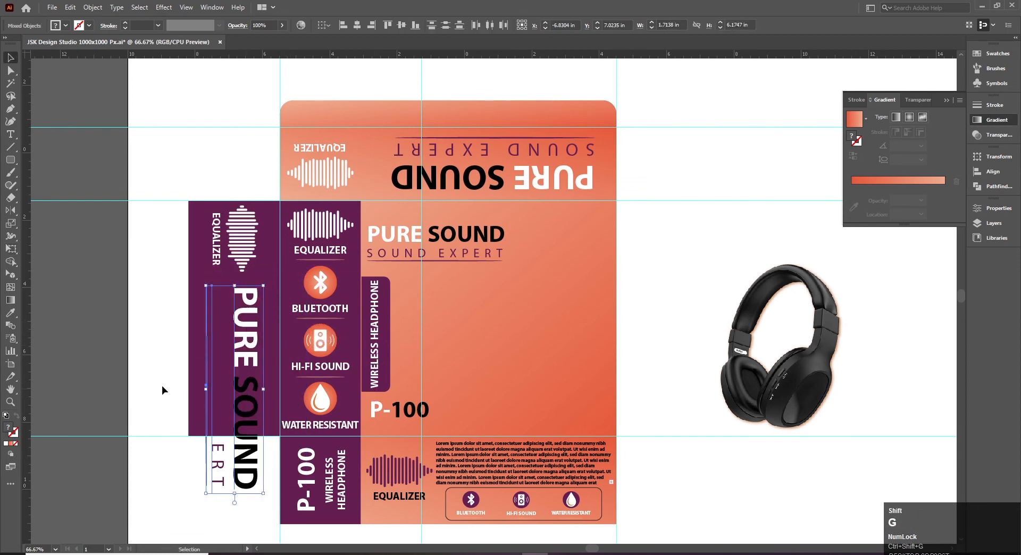
{"action": "left_click", "coordinate": [161, 385]}
- Recolour the vertical SOUND EXPERT tagline and its line white by sampling with the Eyedropper
{"action": "left_click", "coordinate": [213, 373]}
{"action": "left_click", "coordinate": [206, 462], "text": "shift"}
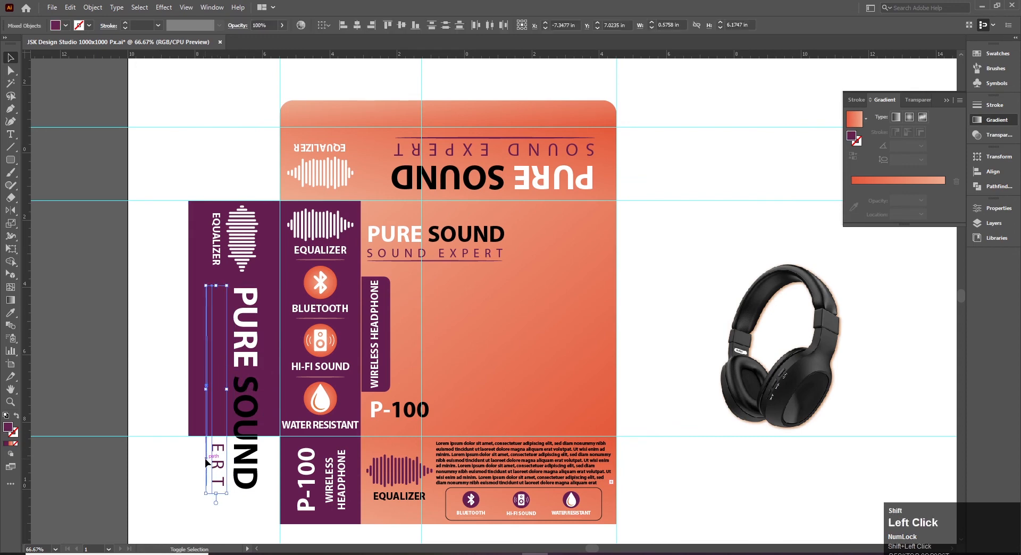
{"action": "key", "text": "i"}
{"action": "left_click", "coordinate": [211, 190]}
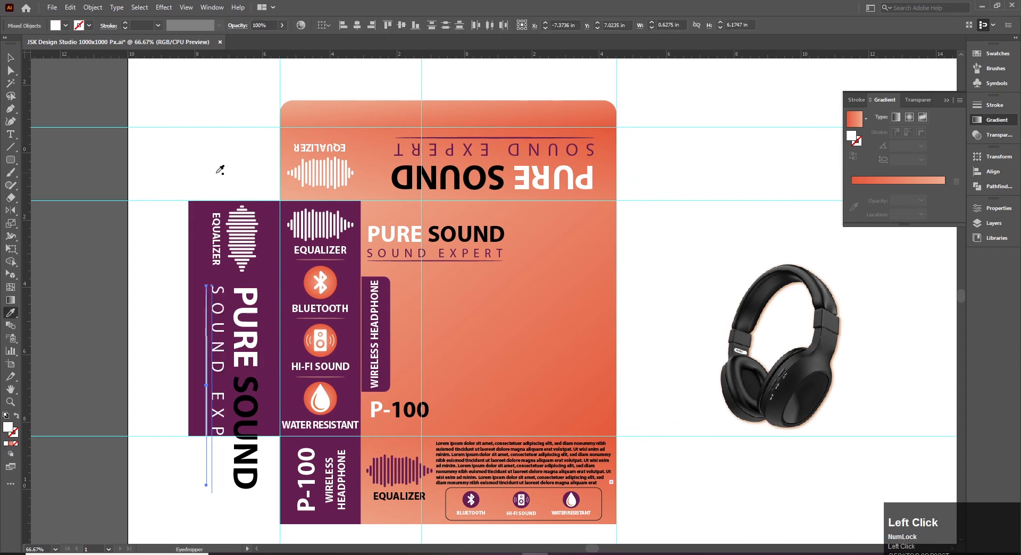
{"action": "key", "text": "v"}
{"action": "left_click", "coordinate": [171, 359]}
- Copy the hex code E5783C from the orange palette swatch above the artboard for the vertical word SOUND
{"action": "left_click", "coordinate": [235, 405]}
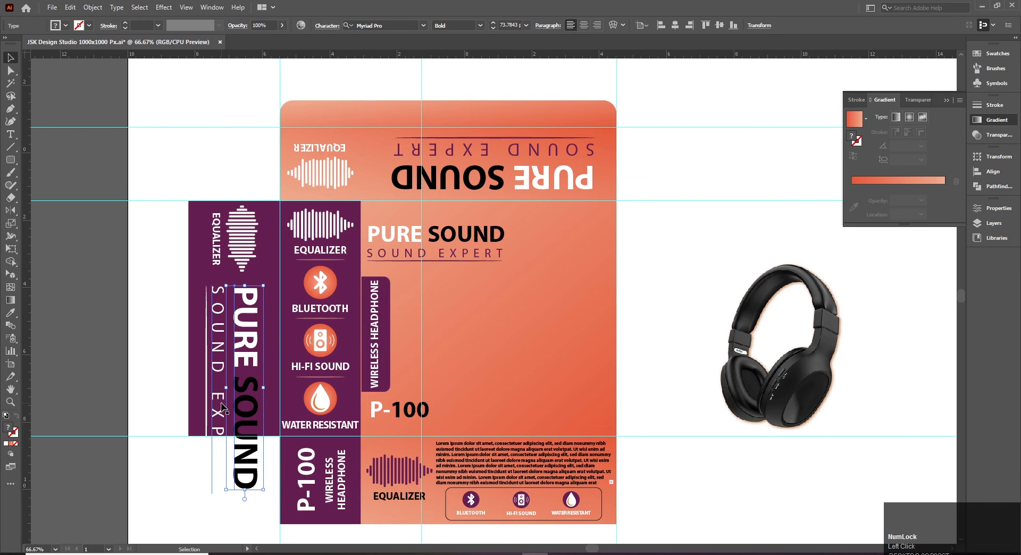
{"action": "double_click", "coordinate": [235, 405]}
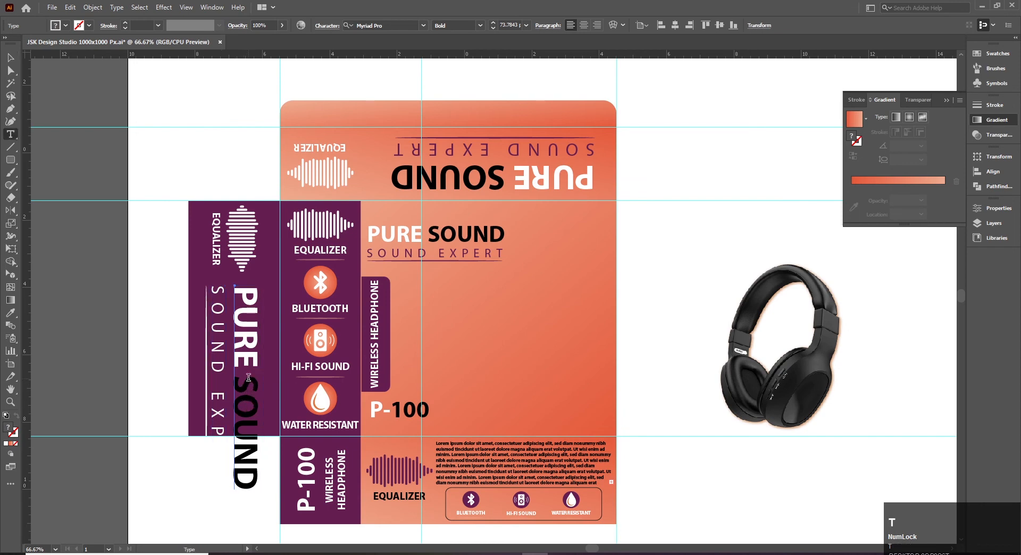
{"action": "double_click", "coordinate": [235, 406]}
{"action": "scroll", "coordinate": [573, 325], "scroll_direction": "up", "scroll_amount": 1}
{"action": "scroll", "coordinate": [573, 324], "scroll_direction": "up", "scroll_amount": 5}
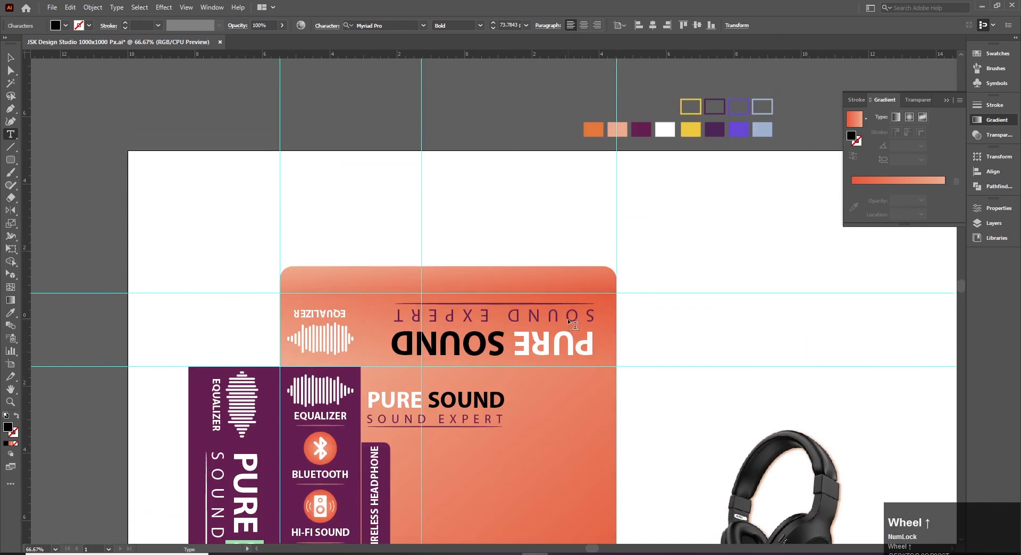
{"action": "left_click", "coordinate": [10, 57]}
{"action": "left_click", "coordinate": [584, 130]}
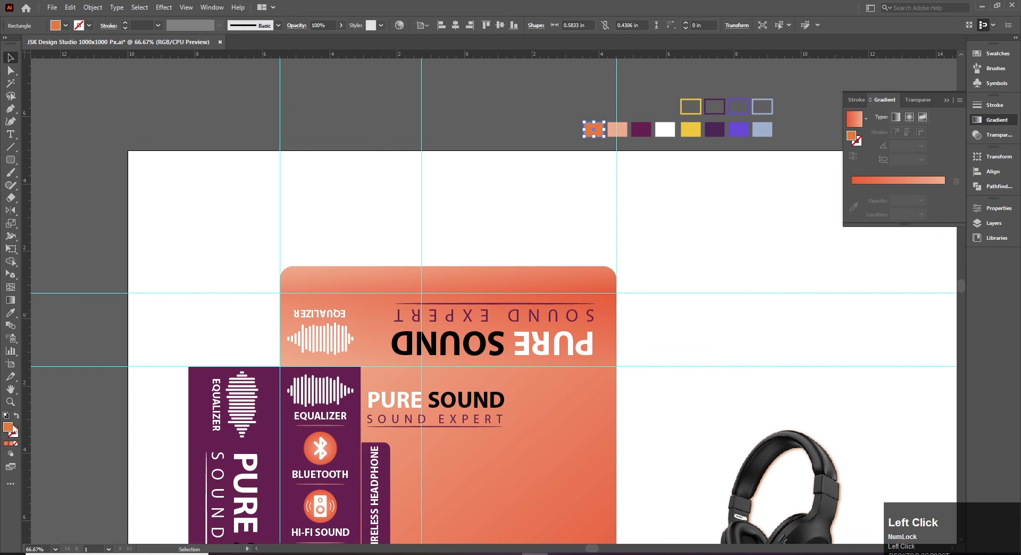
{"action": "double_click", "coordinate": [8, 427]}
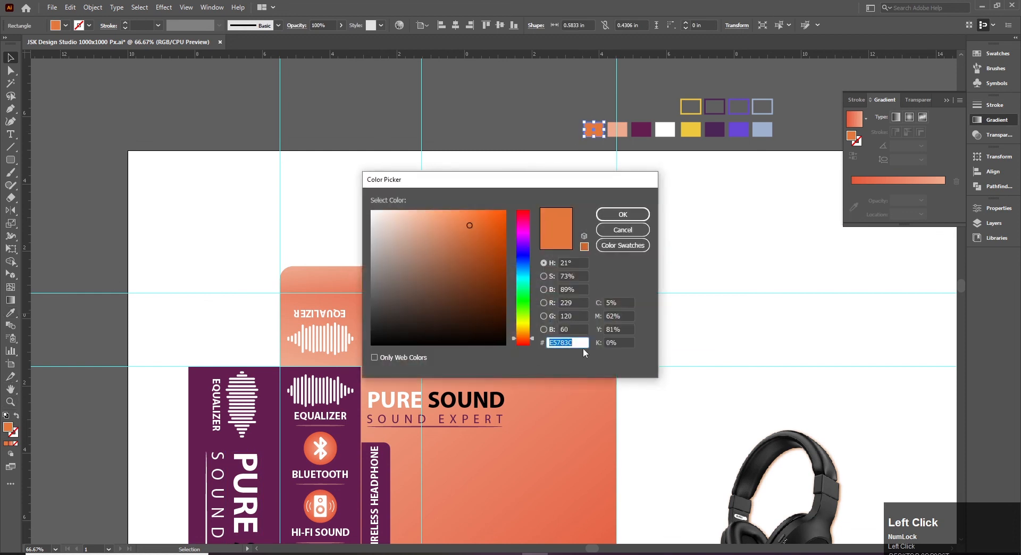
{"action": "key", "text": "ctrl+c"}
{"action": "key", "text": "Return"}
{"action": "left_click", "coordinate": [668, 434]}
{"action": "left_click_drag", "start_coordinate": [630, 423], "coordinate": [631, 207]}
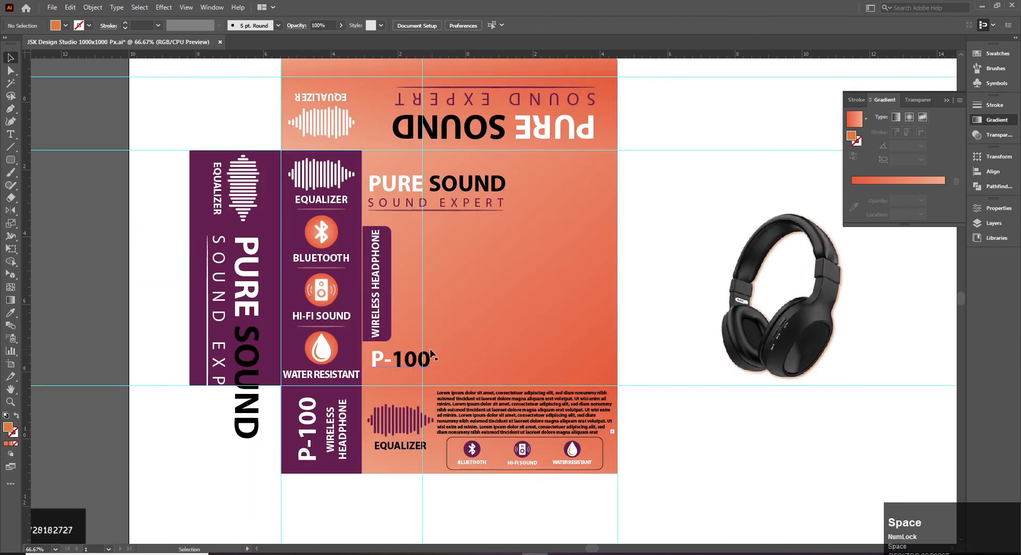
- Set the fill of the word SOUND in the vertical title to E5783C
{"action": "key", "text": "t"}
{"action": "double_click", "coordinate": [250, 325]}
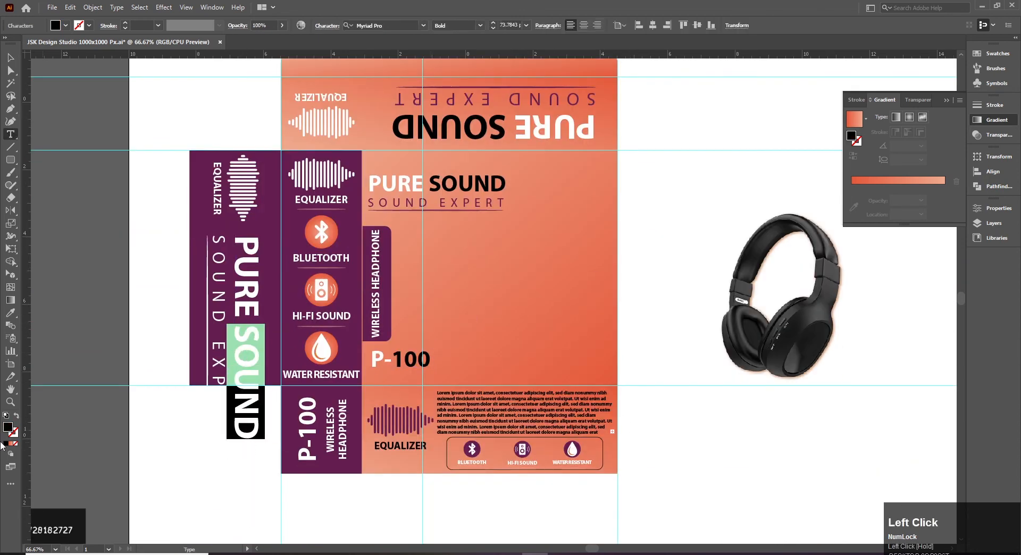
{"action": "double_click", "coordinate": [8, 430]}
{"action": "key", "text": "ctrl+v"}
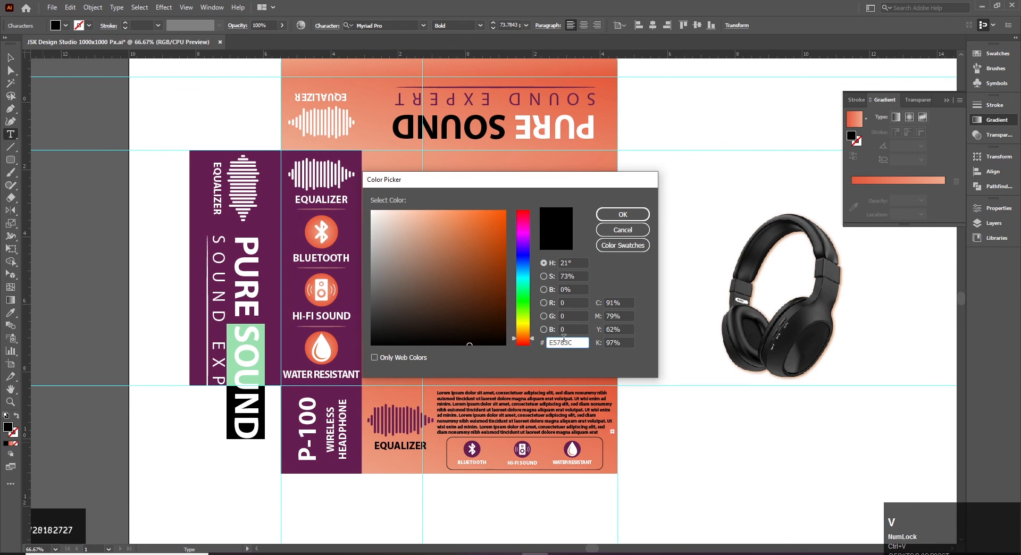
{"action": "left_click", "coordinate": [623, 215]}
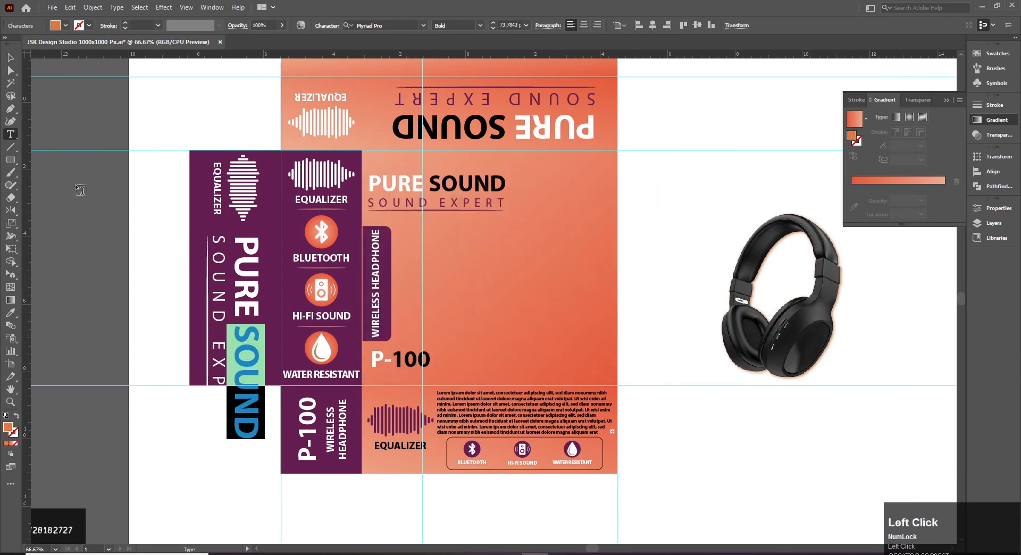
{"action": "left_click", "coordinate": [12, 63]}
- Scale the vertical title and tagline down to about 1.2 x 4.34 in to fit the outer panel, and group them
{"action": "scroll", "coordinate": [128, 160], "scroll_direction": "up", "scroll_amount": 1}
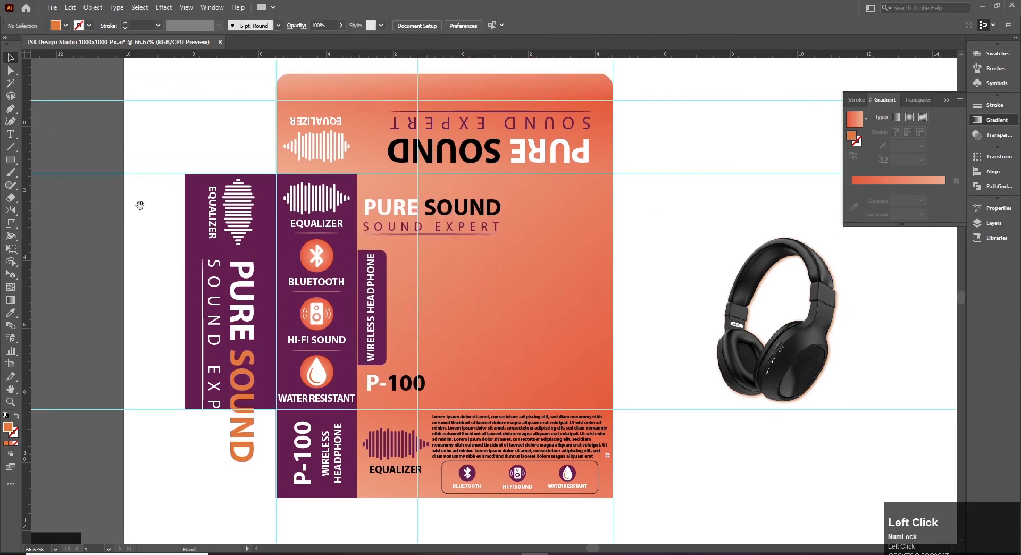
{"action": "left_click", "coordinate": [256, 301]}
{"action": "left_click_drag", "start_coordinate": [184, 433], "coordinate": [230, 406]}
{"action": "key", "text": "v"}
{"action": "left_click", "coordinate": [326, 292], "text": "ctrl"}
{"action": "left_click_drag", "start_coordinate": [325, 292], "coordinate": [329, 343]}
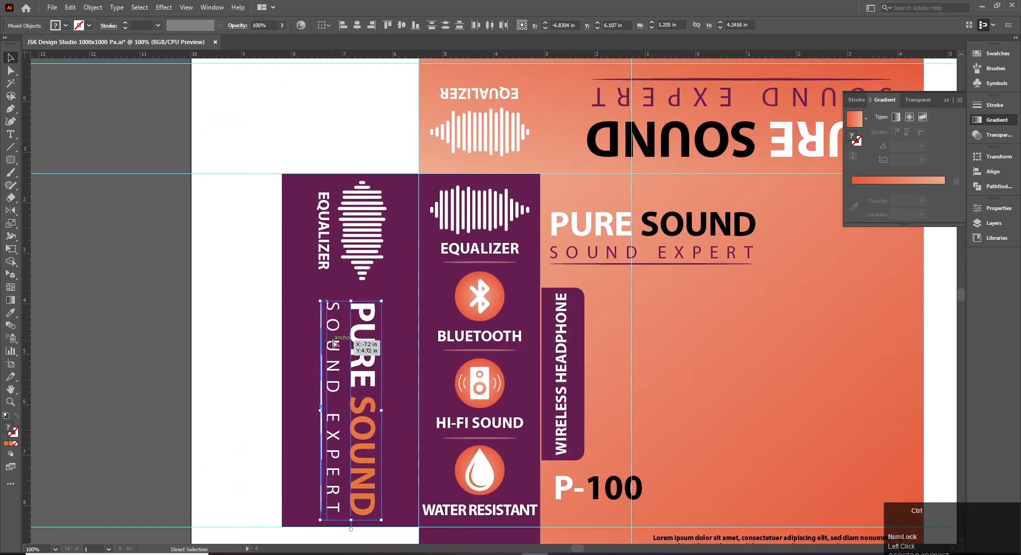
{"action": "key", "text": "ctrl+g"}
- Shrink the vertical equalizer group on the outer panel to about 1.11 x 1.53 in
{"action": "left_click", "coordinate": [357, 271]}
{"action": "left_click_drag", "start_coordinate": [350, 283], "coordinate": [361, 259]}
{"action": "left_click", "coordinate": [234, 284]}
{"action": "left_click_drag", "start_coordinate": [299, 261], "coordinate": [221, 260]}
{"action": "left_click", "coordinate": [221, 261]}
{"action": "left_click_drag", "start_coordinate": [158, 348], "coordinate": [175, 348]}
- Enlarge the vertical title group to about 4.92 in long, filling the space beneath the equalizer
{"action": "left_click", "coordinate": [237, 339]}
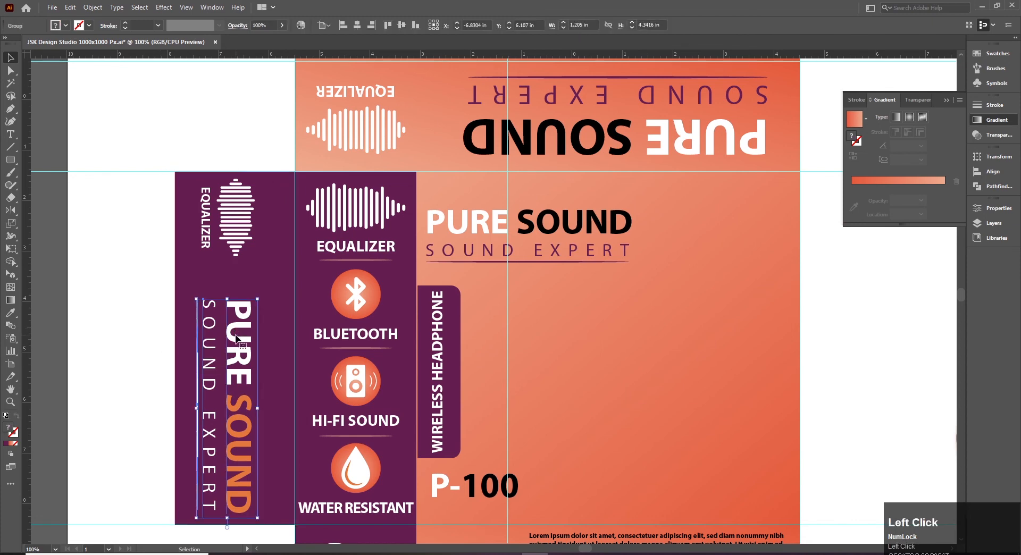
{"action": "left_click_drag", "start_coordinate": [227, 299], "coordinate": [230, 271]}
{"action": "left_click", "coordinate": [146, 322]}
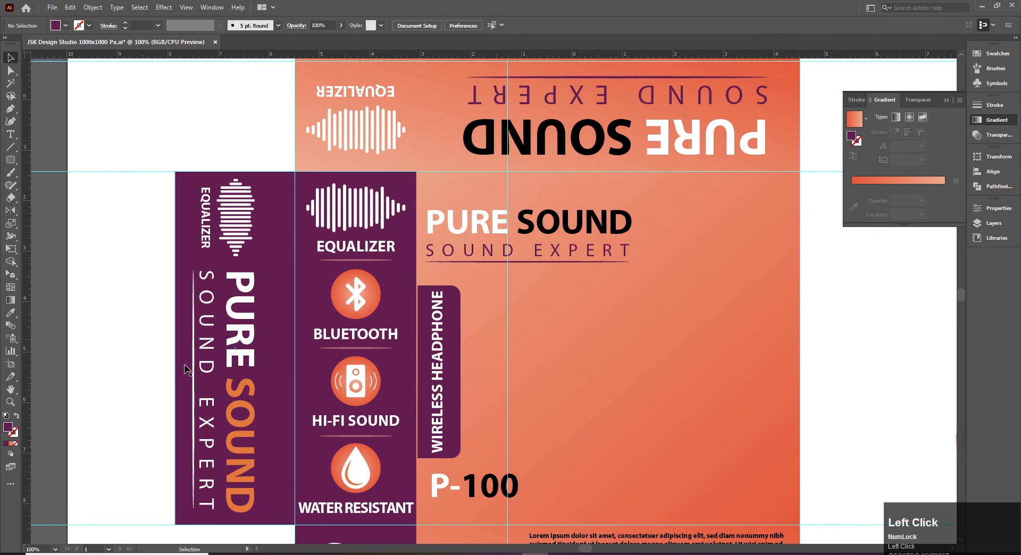
- Draw a thin white divider bar about 1.83 x 0.07 in between the vertical equalizer and the title
{"action": "key", "text": "m"}
{"action": "left_click_drag", "start_coordinate": [187, 261], "coordinate": [281, 264]}
{"action": "key", "text": "v"}
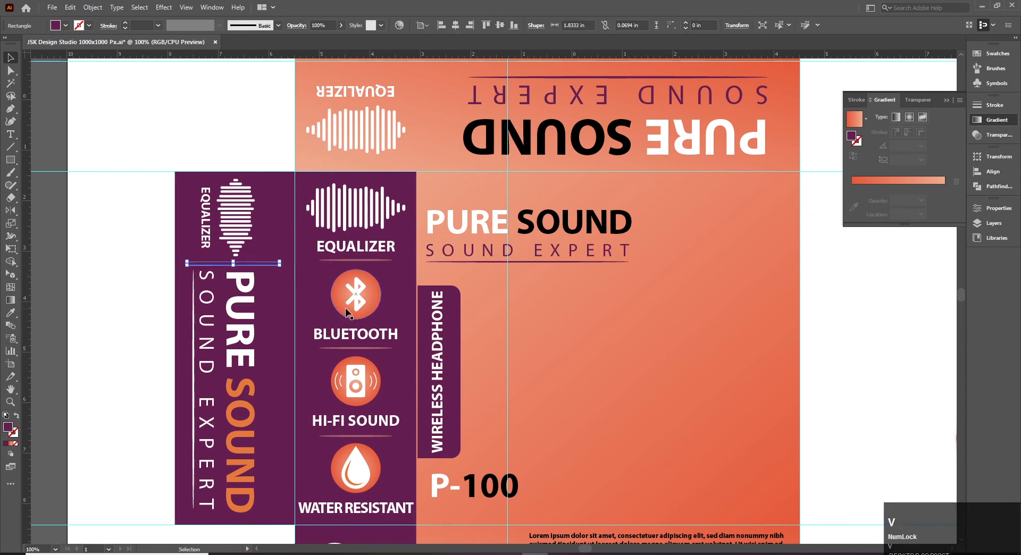
{"action": "left_click", "coordinate": [149, 237]}
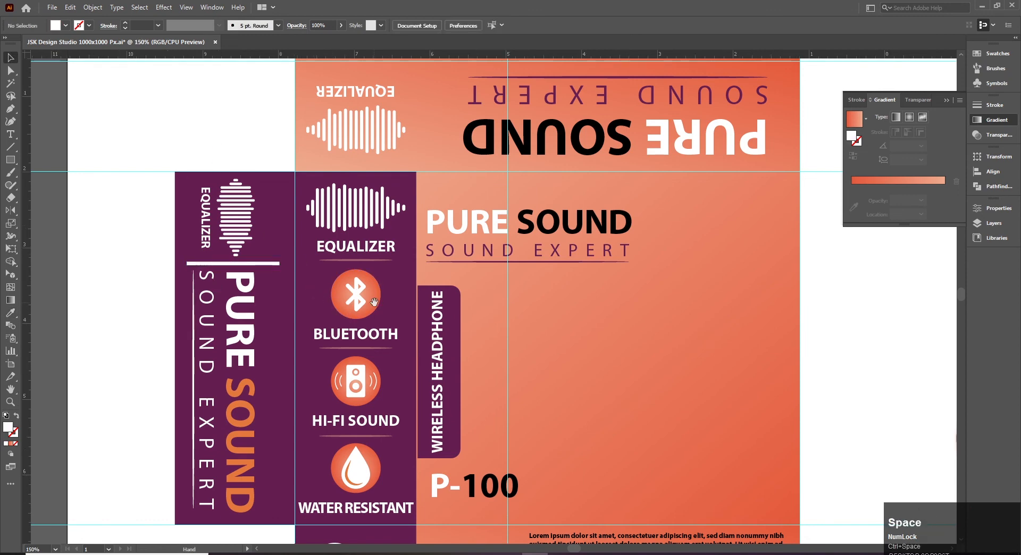
{"action": "left_click", "coordinate": [61, 258], "text": "ctrl"}
- Nudge the vertical equalizer and the white divider bar upward to even out their spacing from the title
{"action": "left_click", "coordinate": [330, 267]}
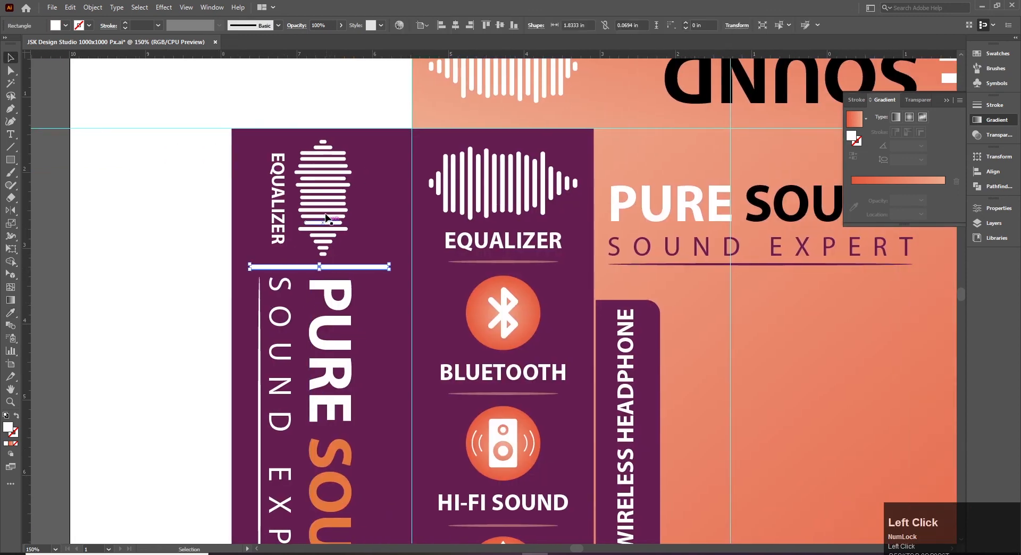
{"action": "left_click", "coordinate": [326, 223]}
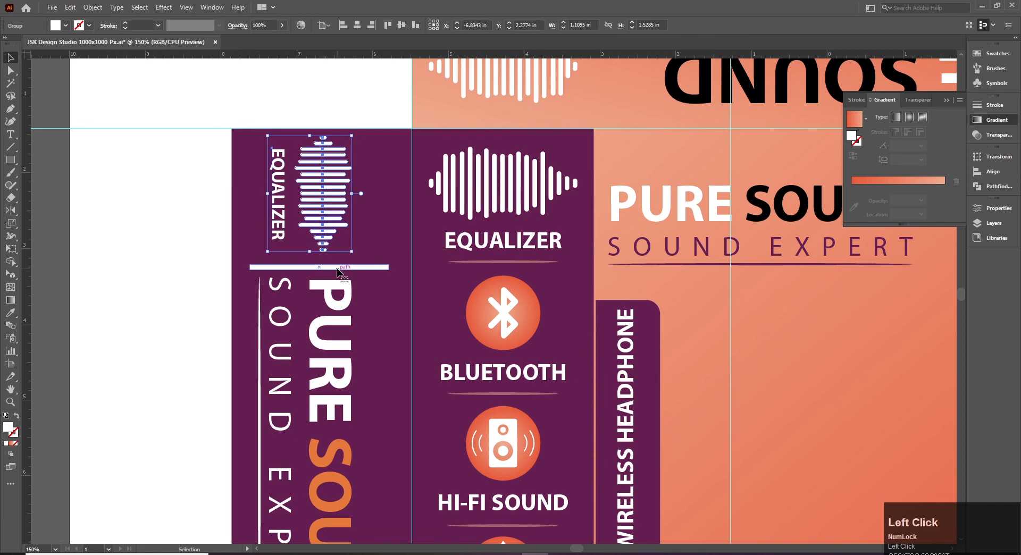
{"action": "left_click", "coordinate": [337, 269]}
{"action": "key", "text": "Up"}
{"action": "key", "text": "Up"}
{"action": "key", "text": "Up"}
{"action": "key", "text": "Up"}
{"action": "key", "text": "Up"}
{"action": "key", "text": "Up"}
{"action": "key", "text": "Up"}
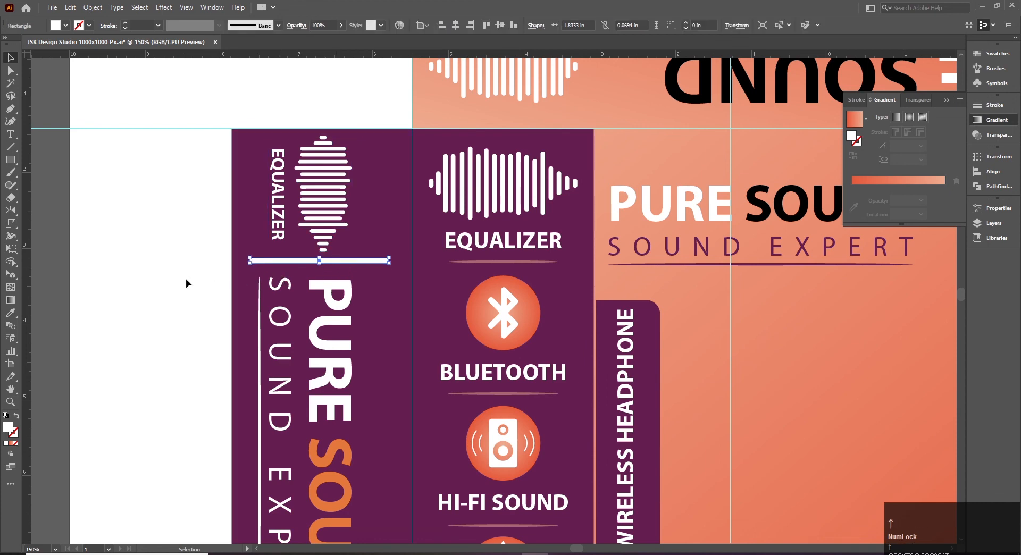
{"action": "left_click", "coordinate": [218, 285]}
- Nudge the vertical title group slightly right to centre it on the outer purple panel
{"action": "scroll", "coordinate": [218, 285], "scroll_direction": "down", "scroll_amount": 1}
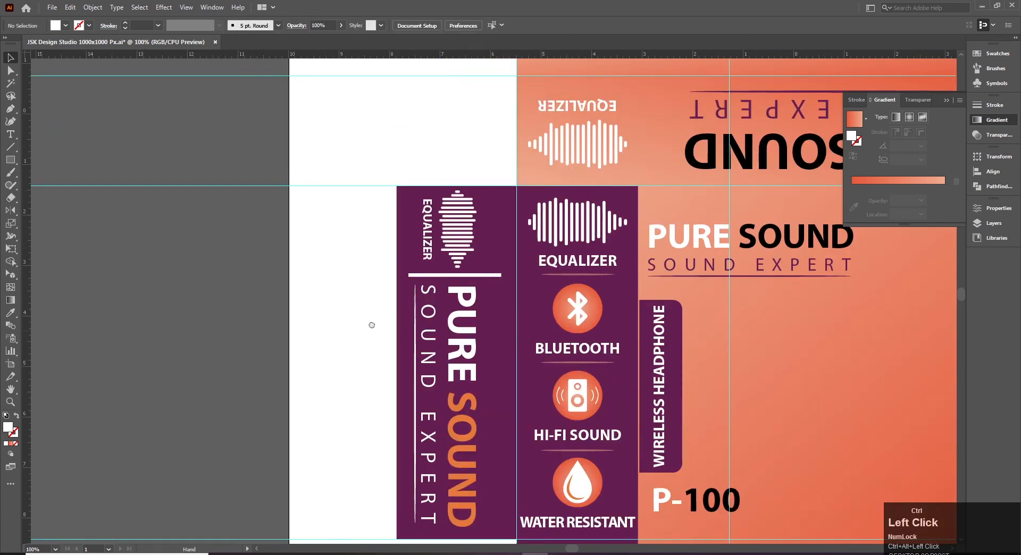
{"action": "scroll", "coordinate": [371, 326], "scroll_direction": "down", "scroll_amount": 2}
{"action": "left_click", "coordinate": [380, 295]}
{"action": "key", "text": "Right"}
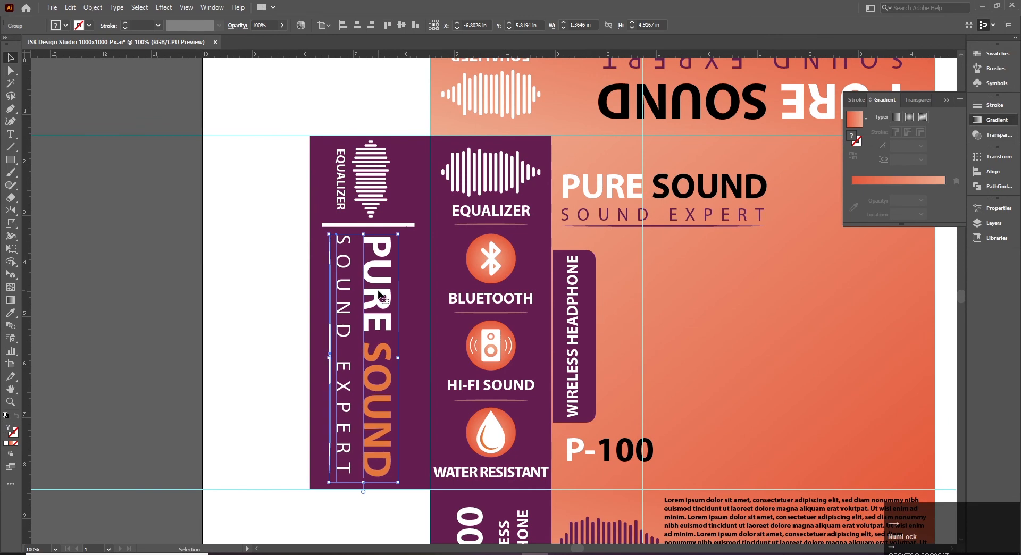
{"action": "left_click", "coordinate": [260, 302]}
- Move the headphone image onto the right half of the front panel, beside the WIRELESS HEADPHONE label
{"action": "scroll", "coordinate": [445, 313], "scroll_direction": "down", "scroll_amount": 1}
{"action": "scroll", "coordinate": [426, 315], "scroll_direction": "right", "scroll_amount": 5}
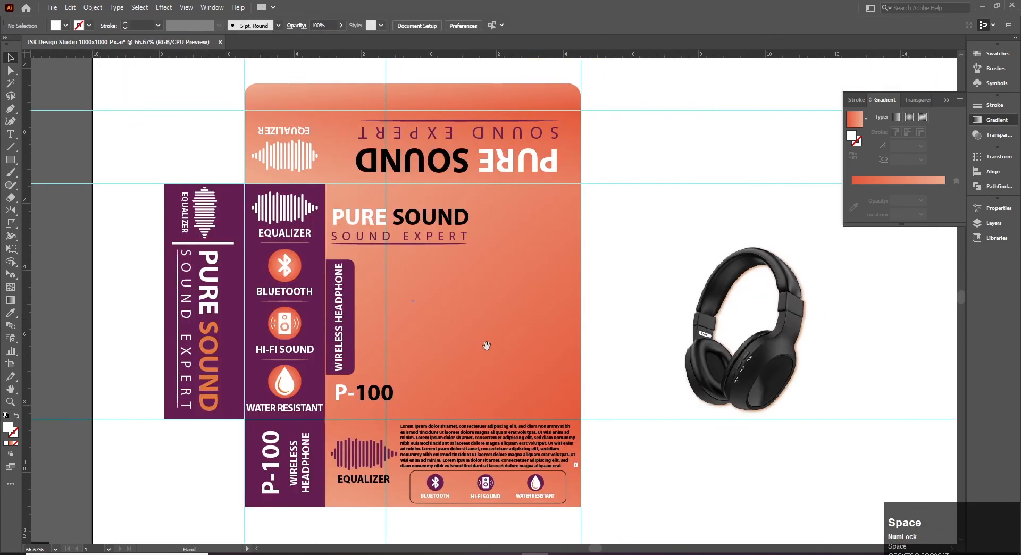
{"action": "left_click_drag", "start_coordinate": [460, 341], "coordinate": [415, 340]}
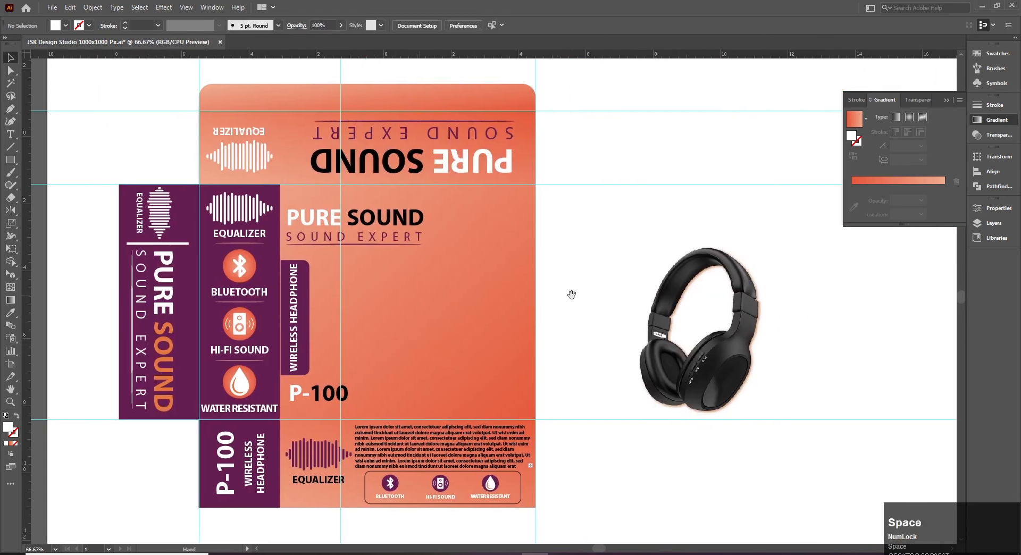
{"action": "left_click_drag", "start_coordinate": [571, 294], "coordinate": [533, 296]}
{"action": "left_click", "coordinate": [658, 366]}
{"action": "left_click_drag", "start_coordinate": [677, 375], "coordinate": [470, 374]}
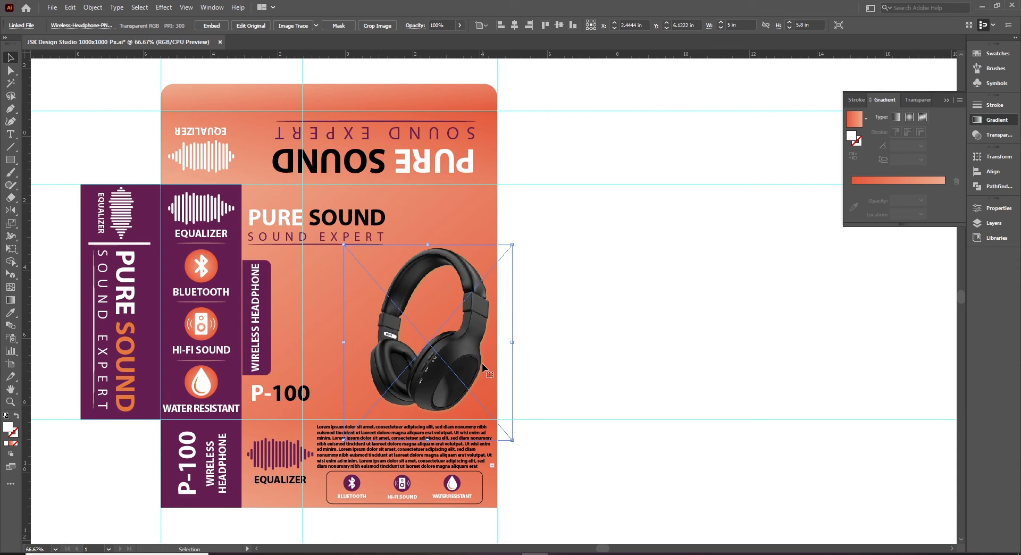
{"action": "left_click", "coordinate": [633, 365]}
- Duplicate the front panel's P-100 text directly below the original
{"action": "left_click", "coordinate": [281, 405], "text": "ctrl"}
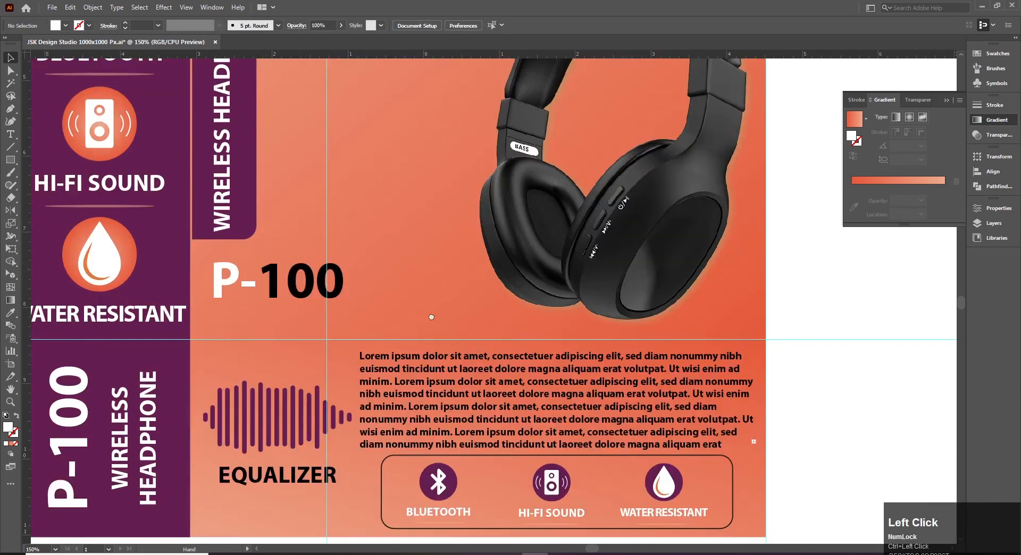
{"action": "left_click", "coordinate": [314, 318]}
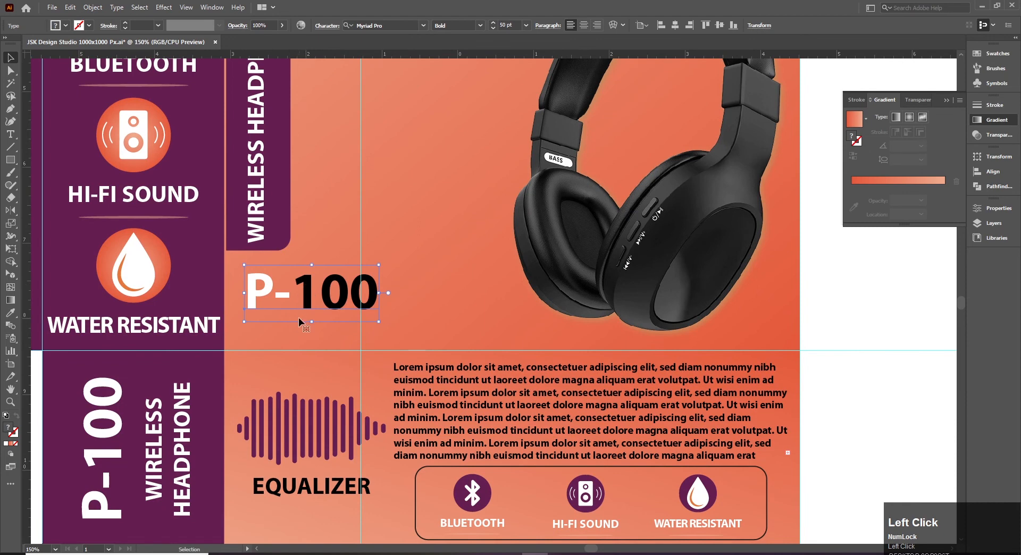
{"action": "left_click_drag", "start_coordinate": [298, 317], "coordinate": [254, 477]}
{"action": "scroll", "coordinate": [254, 468], "scroll_direction": "down", "scroll_amount": 2}
- Replace the duplicated P-100 text with "New Model"
{"action": "key", "text": "t"}
{"action": "left_click", "coordinate": [261, 403]}
{"action": "key", "text": "ctrl+a"}
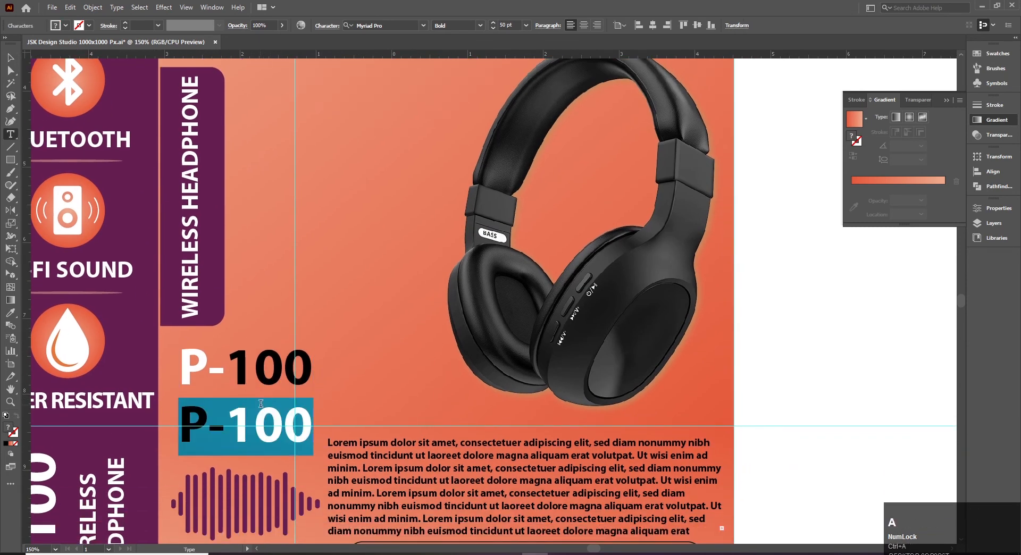
{"action": "type", "text": "new"}
{"action": "key", "text": "Caps_Lock"}
{"action": "key", "text": "BackSpace"}
{"action": "key", "text": "BackSpace"}
{"action": "key", "text": "BackSpace"}
{"action": "type", "text": "nEW"}
{"action": "key", "text": "Caps_Lock"}
{"action": "key", "text": "BackSpace"}
{"action": "key", "text": "BackSpace"}
{"action": "key", "text": "BackSpace"}
{"action": "type", "text": "New Model"}
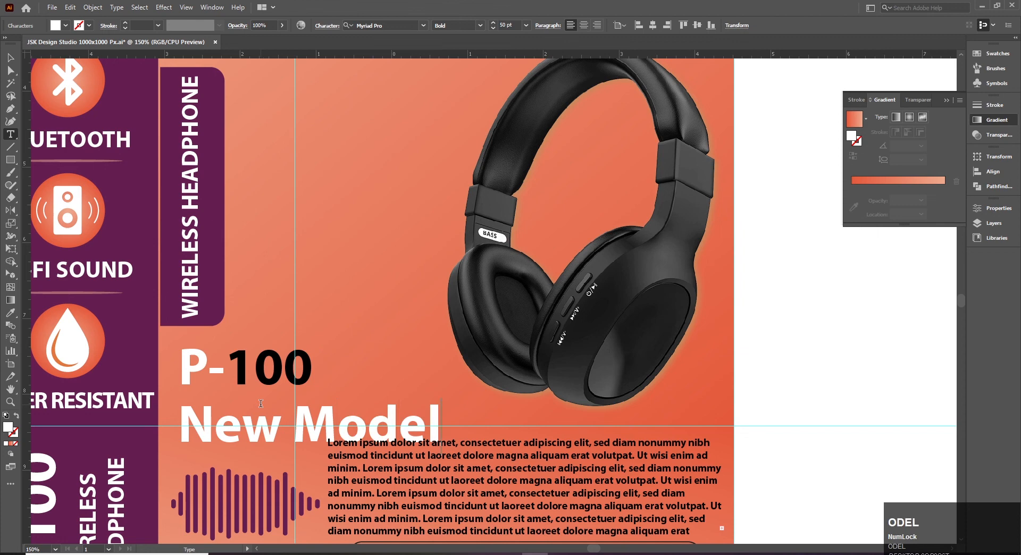
{"action": "key", "text": "Escape"}
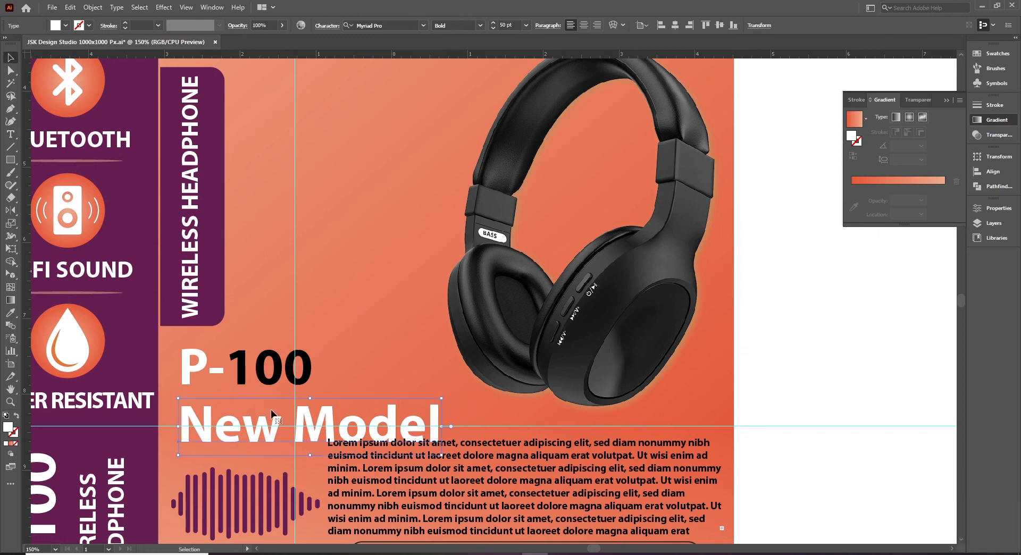
- Fill the duplicated New Model text with black (000000)
{"action": "left_click", "coordinate": [65, 25]}
{"action": "left_click", "coordinate": [64, 24]}
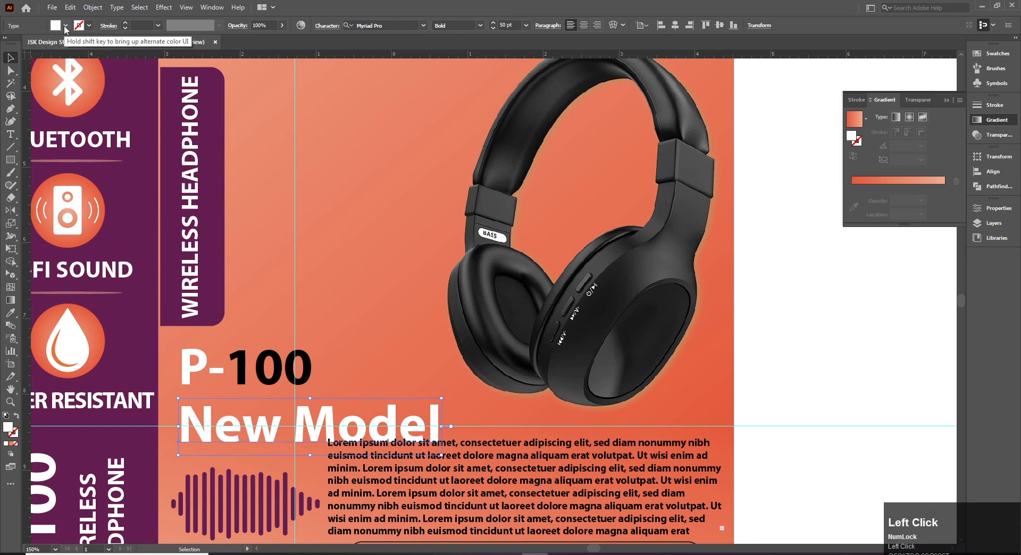
{"action": "double_click", "coordinate": [6, 429]}
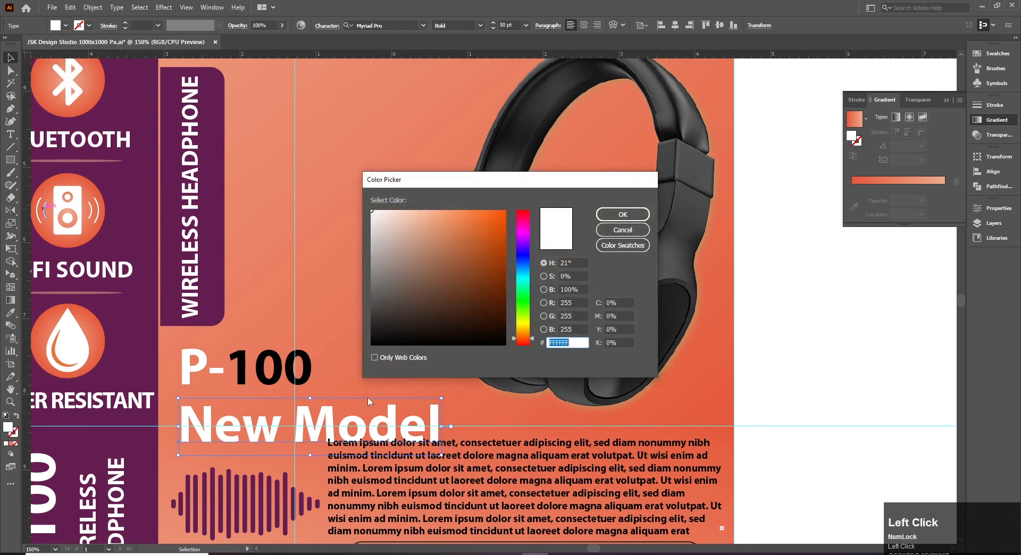
{"action": "type", "text": "000000"}
{"action": "key", "text": "Return"}
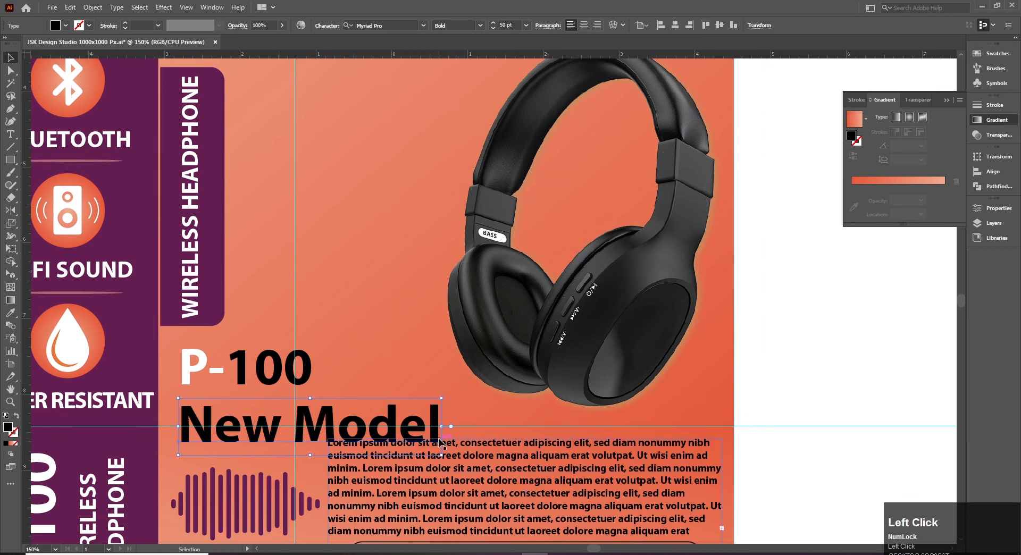
- Scale the New Model text down to about 26 pt and enlarge the P-100 text above it to about 62 pt
{"action": "left_click_drag", "start_coordinate": [441, 455], "coordinate": [354, 427]}
{"action": "left_click", "coordinate": [309, 379]}
{"action": "left_click_drag", "start_coordinate": [313, 341], "coordinate": [346, 313]}
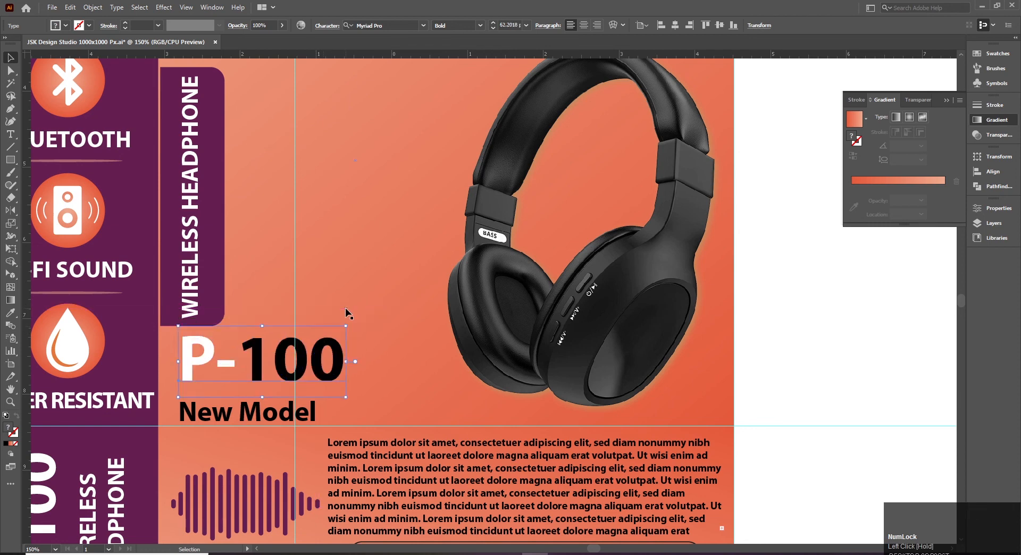
- Nudge the New Model text slightly right and up so it sits aligned closely beneath P-100
{"action": "left_click", "coordinate": [244, 422]}
{"action": "key", "text": "Up"}
{"action": "key", "text": "Up"}
{"action": "key", "text": "Right"}
{"action": "key", "text": "Right"}
{"action": "key", "text": "Up"}
{"action": "key", "text": "Up"}
{"action": "key", "text": "Up"}
{"action": "key", "text": "Up"}
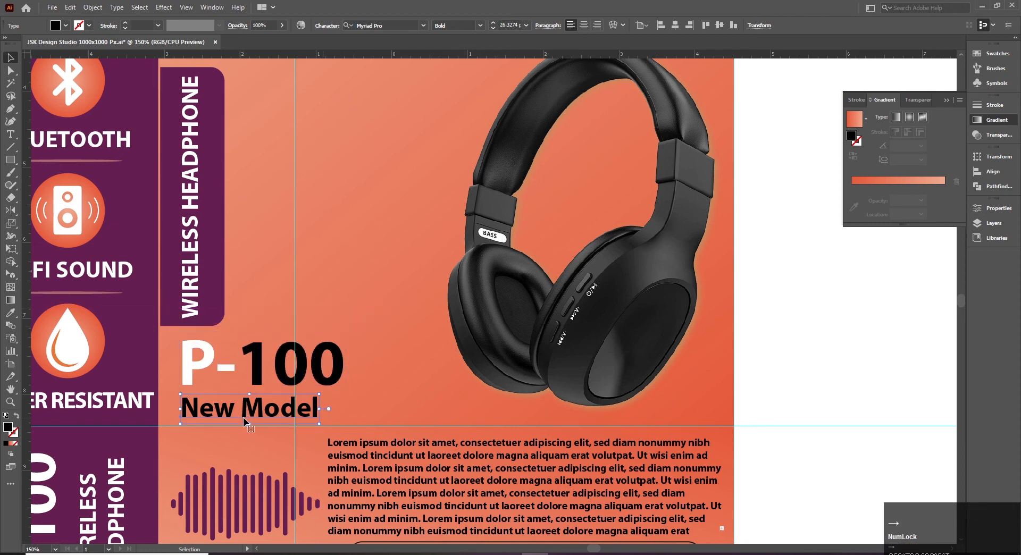
{"action": "left_click", "coordinate": [276, 366]}
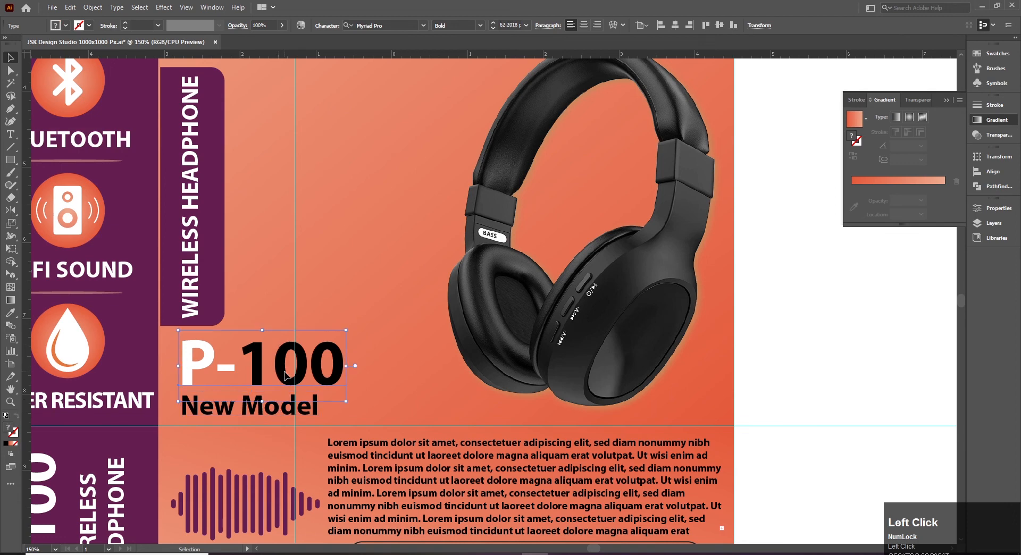
- Set the New Model text to the Regular weight of Myriad Pro
{"action": "left_click", "coordinate": [282, 420]}
{"action": "left_click", "coordinate": [480, 25]}
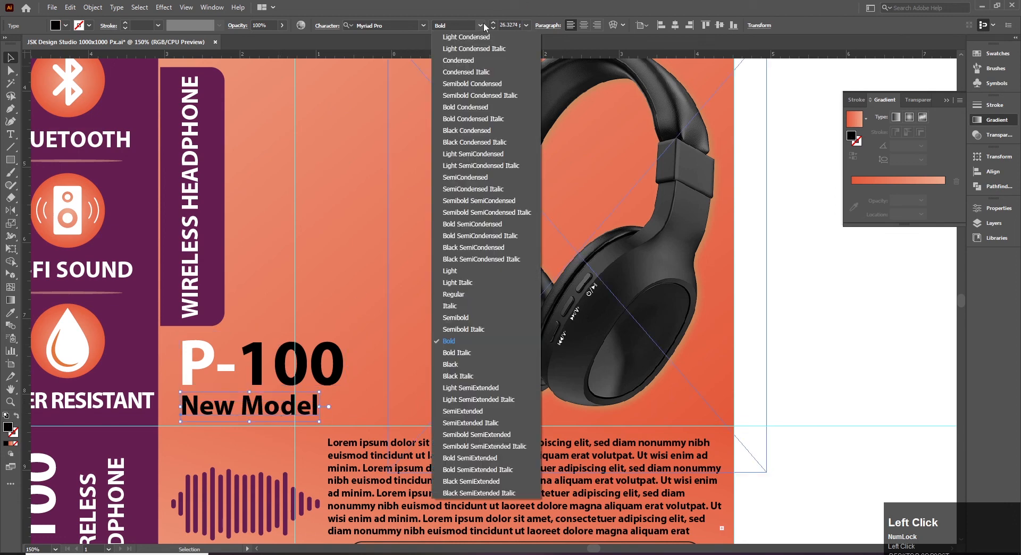
{"action": "left_click", "coordinate": [454, 295]}
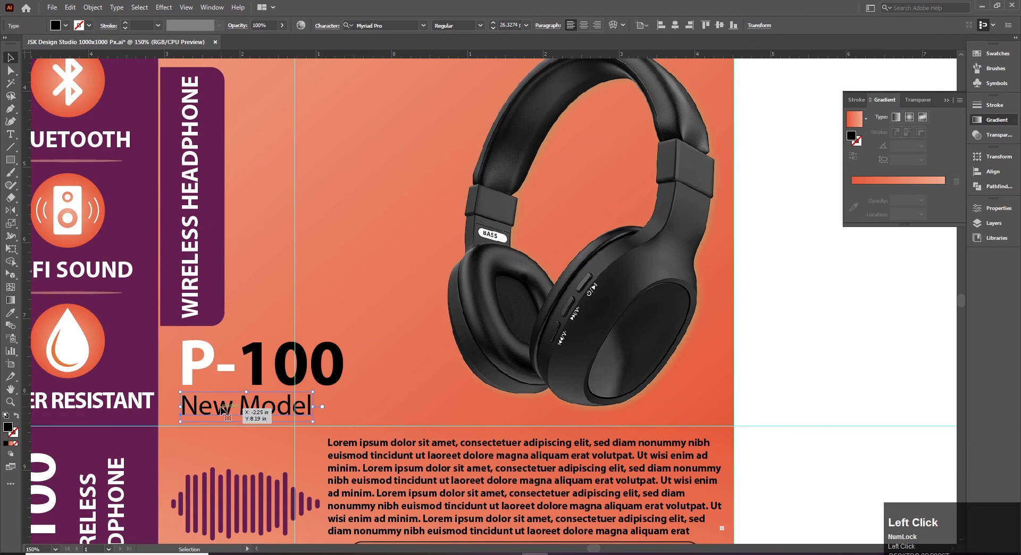
- Retype the text below P-100 in capitals as "NEW MODEL"
{"action": "double_click", "coordinate": [234, 409]}
{"action": "key", "text": "ctrl+a"}
{"action": "type", "text": "NEW MOD"}
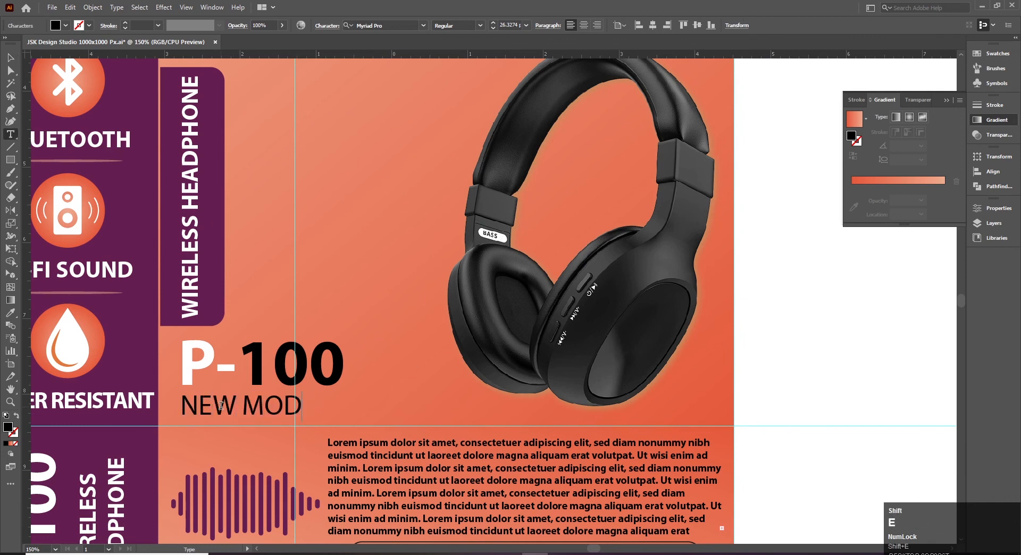
{"action": "type", "text": "EL"}
{"action": "key", "text": "Escape"}
- Set the tracking of the NEW MODEL text to 50
{"action": "key", "text": "ctrl+t"}
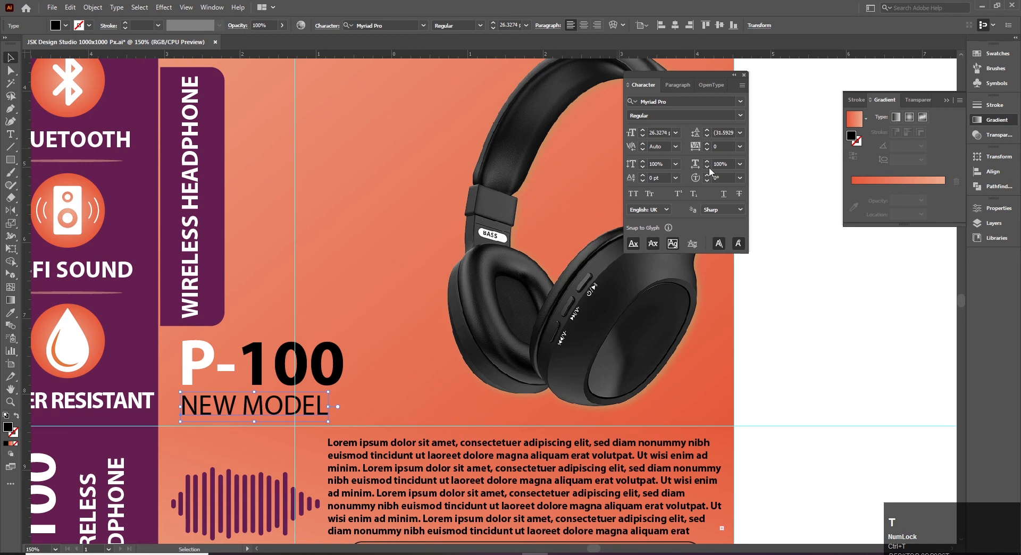
{"action": "left_click", "coordinate": [724, 147]}
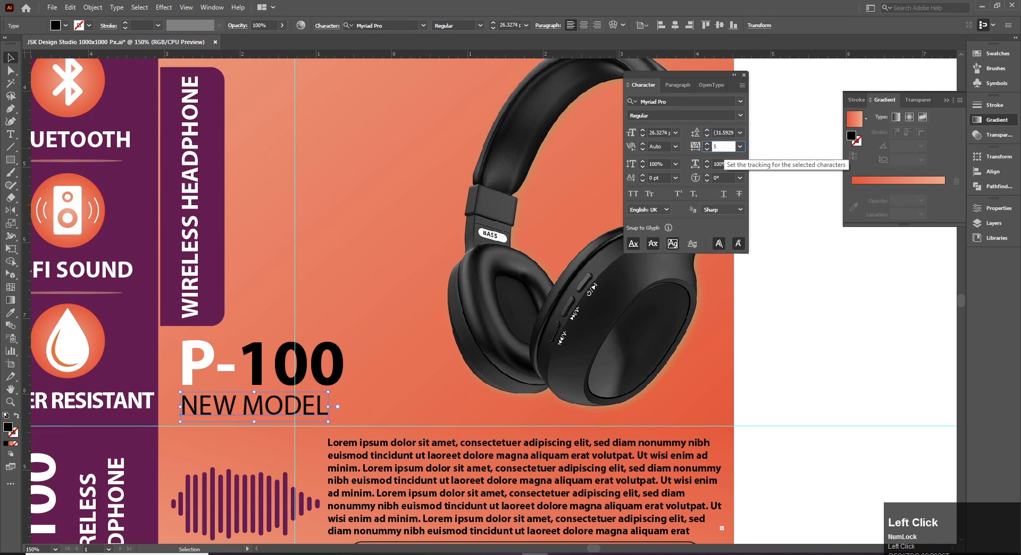
{"action": "type", "text": "50"}
{"action": "key", "text": "Return"}
{"action": "key", "text": "ctrl+t"}
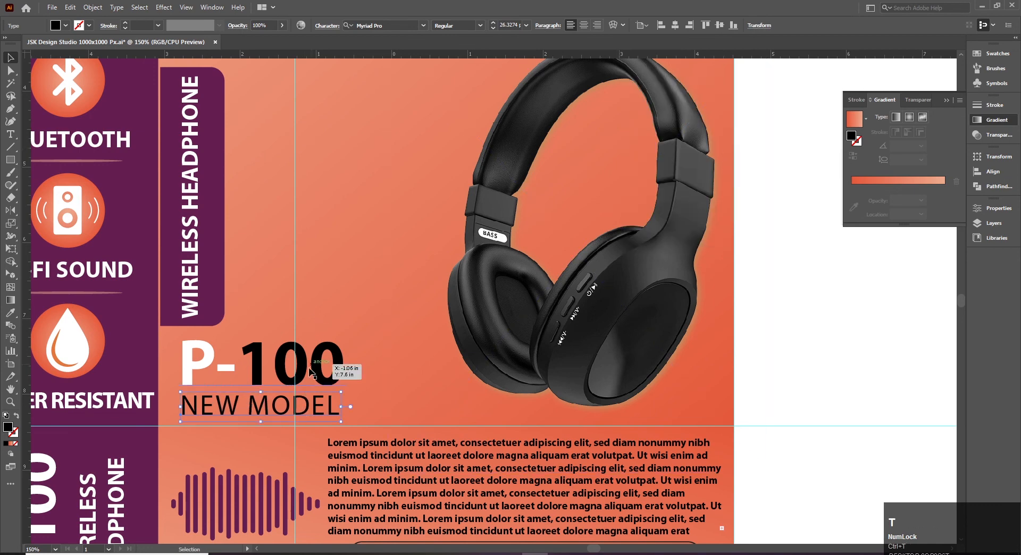
- Fill the NEW MODEL text with white
{"action": "left_click", "coordinate": [778, 355]}
{"action": "key", "text": "ctrl+alt+space"}
{"action": "left_click", "coordinate": [420, 347]}
{"action": "left_click", "coordinate": [379, 336]}
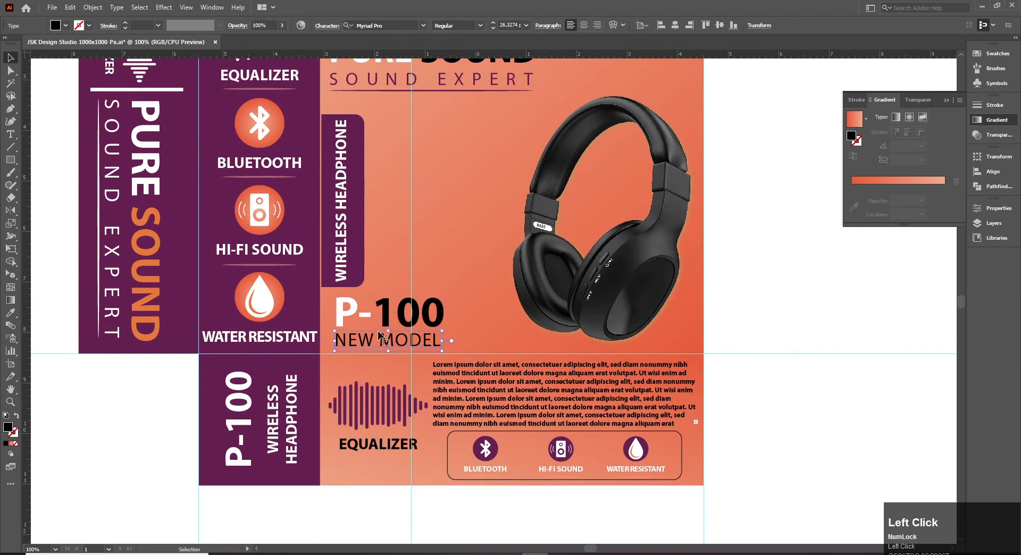
{"action": "left_click", "coordinate": [723, 326]}
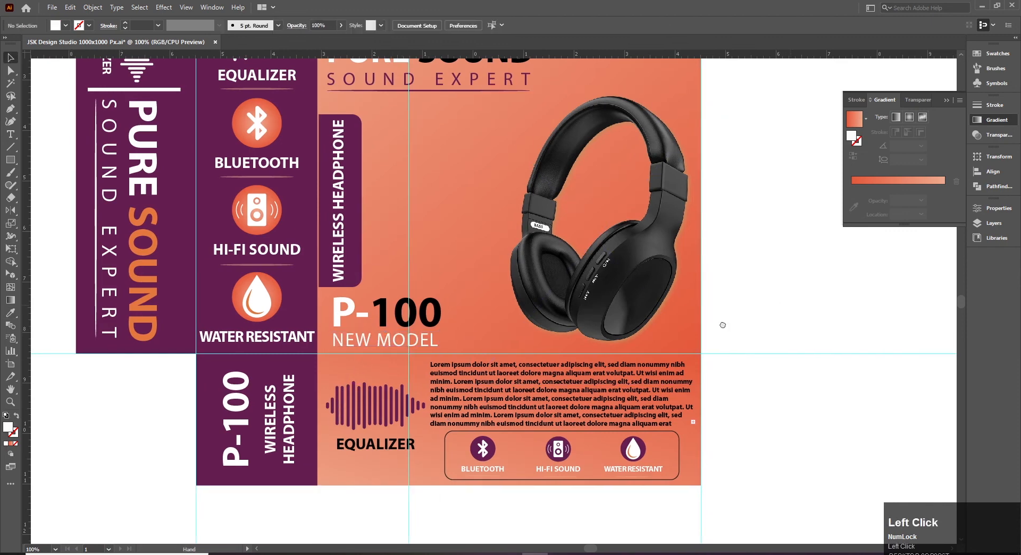
{"action": "left_click_drag", "start_coordinate": [723, 326], "coordinate": [761, 334]}
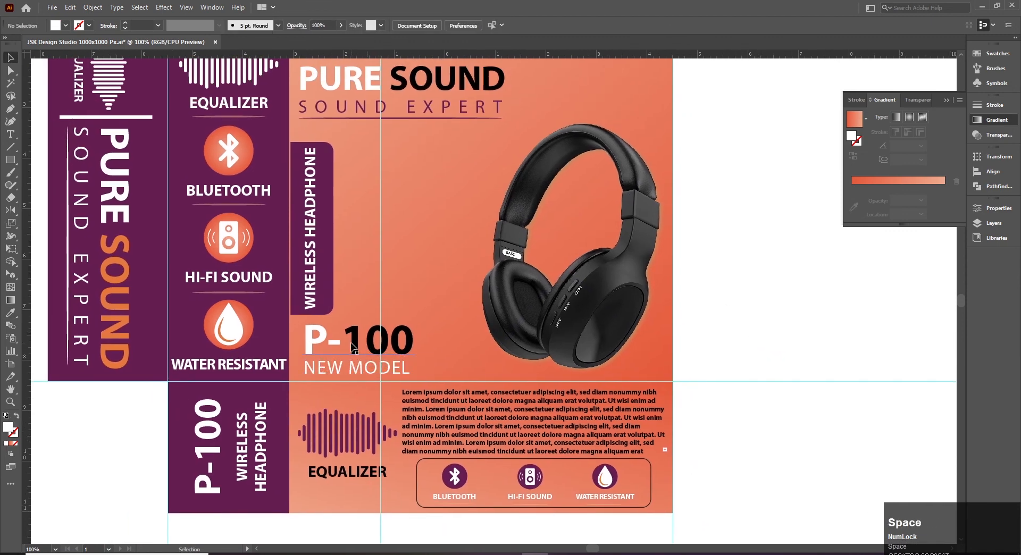
{"action": "key", "text": "t"}
{"action": "left_click", "coordinate": [366, 339]}
{"action": "left_click_drag", "start_coordinate": [365, 340], "coordinate": [413, 341]}
{"action": "left_click", "coordinate": [9, 58]}
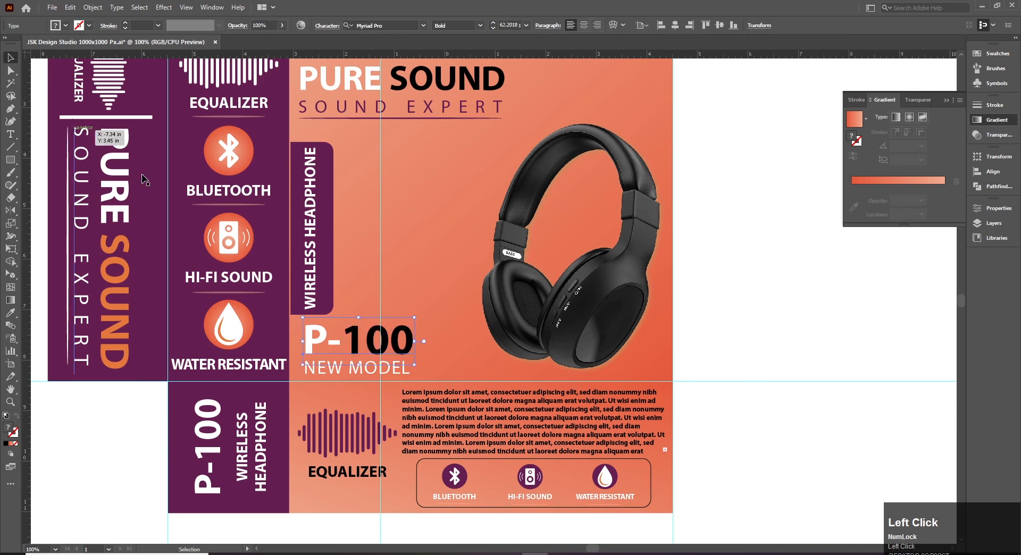
{"action": "left_click", "coordinate": [483, 245], "text": "ctrl+alt"}
{"action": "left_click", "coordinate": [484, 245], "text": "ctrl+alt"}
{"action": "left_click_drag", "start_coordinate": [547, 242], "coordinate": [361, 283]}
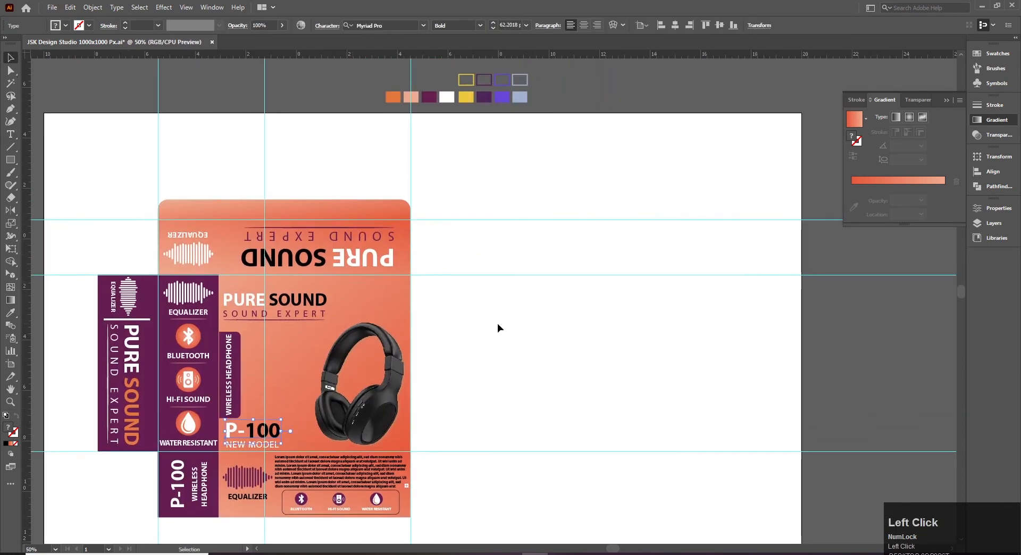
- Copy the purple fill's hex code 641E50 from the WIRELESS HEADPHONE label's background shape
{"action": "left_click", "coordinate": [234, 399]}
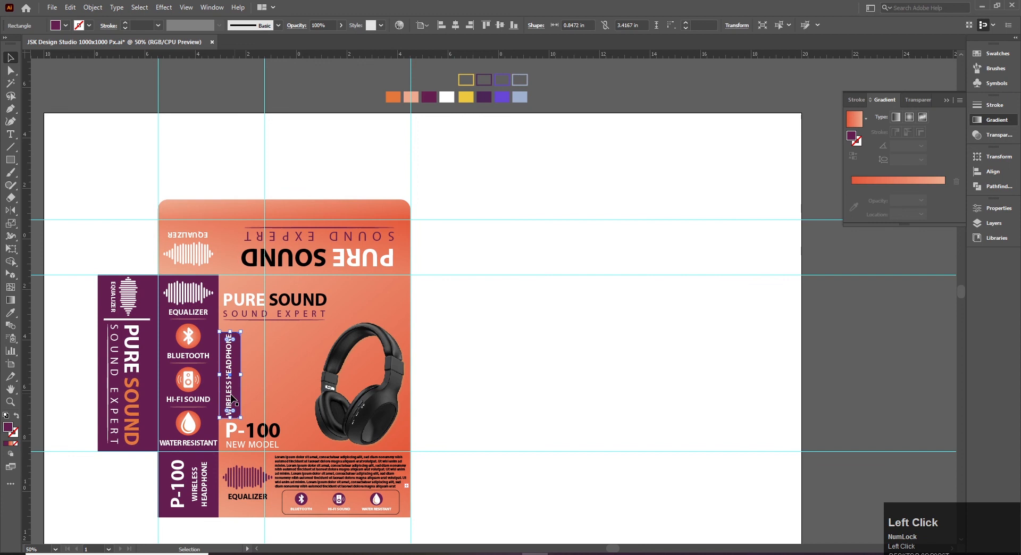
{"action": "double_click", "coordinate": [9, 428]}
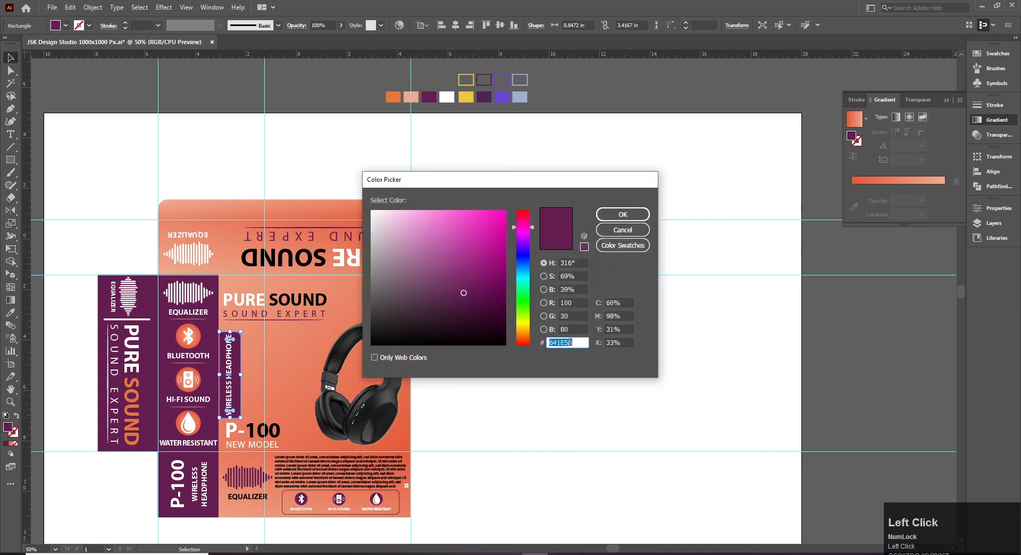
{"action": "key", "text": "Escape"}
{"action": "left_click", "coordinate": [588, 410]}
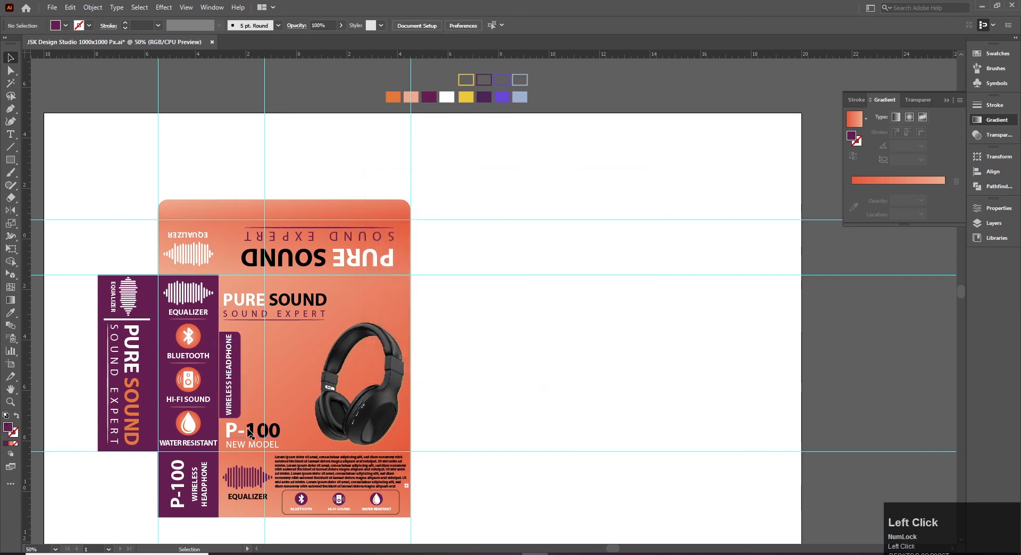
- Recolour only the "100" of the front panel's P-100 text with the copied purple 641E50
{"action": "double_click", "coordinate": [246, 429]}
{"action": "left_click_drag", "start_coordinate": [246, 429], "coordinate": [293, 431]}
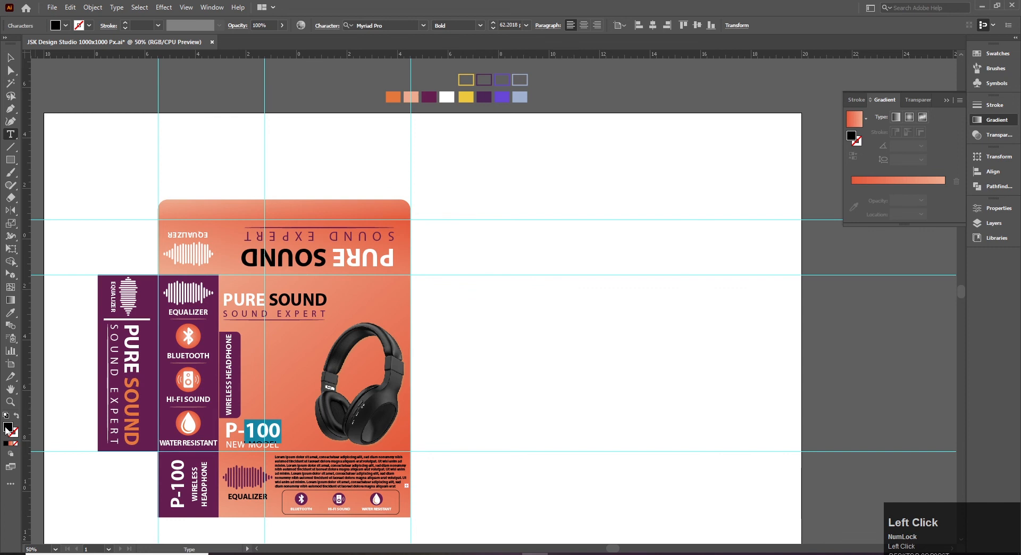
{"action": "left_click", "coordinate": [30, 427]}
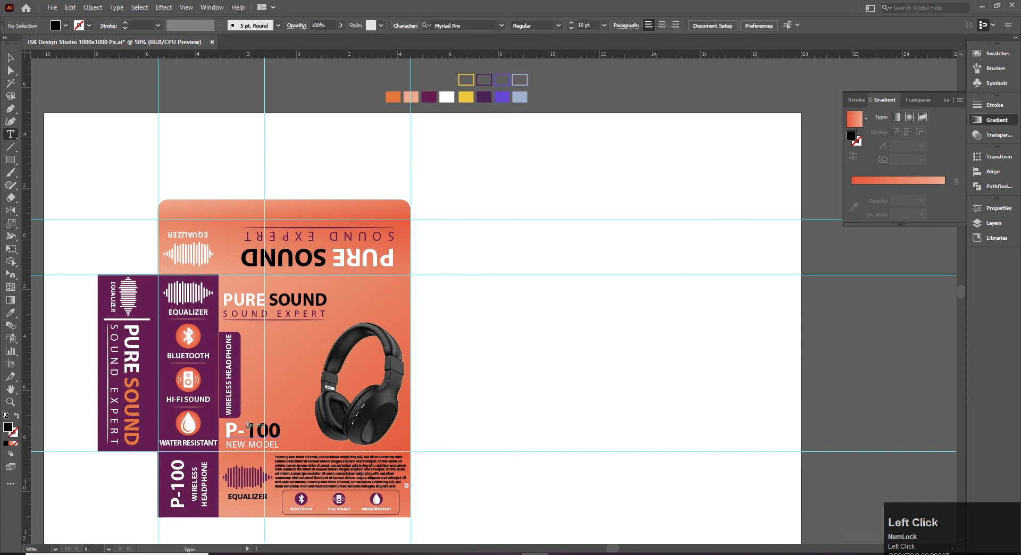
{"action": "double_click", "coordinate": [248, 426]}
{"action": "double_click", "coordinate": [8, 427]}
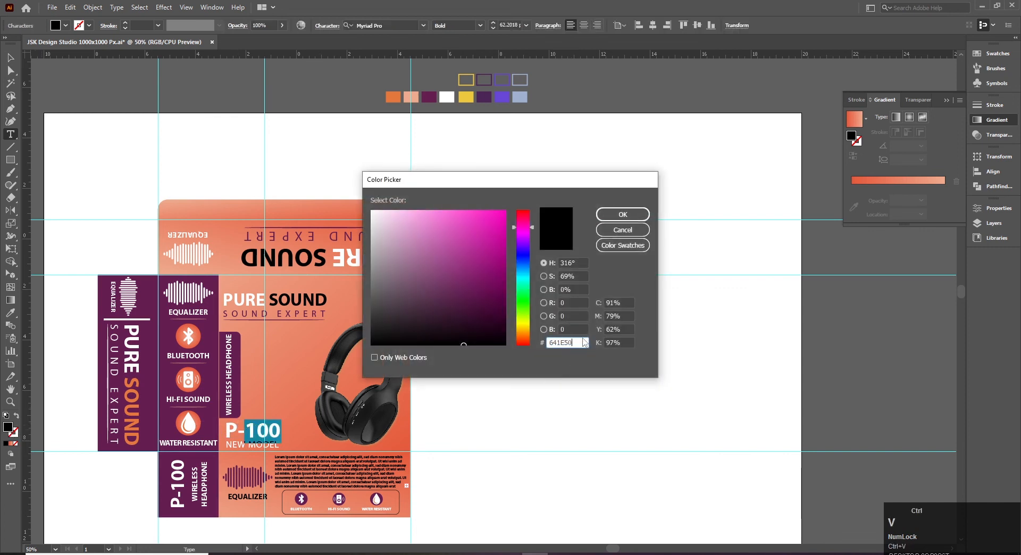
{"action": "left_click", "coordinate": [614, 215]}
{"action": "left_click", "coordinate": [10, 58]}
{"action": "left_click", "coordinate": [477, 351], "text": "ctrl"}
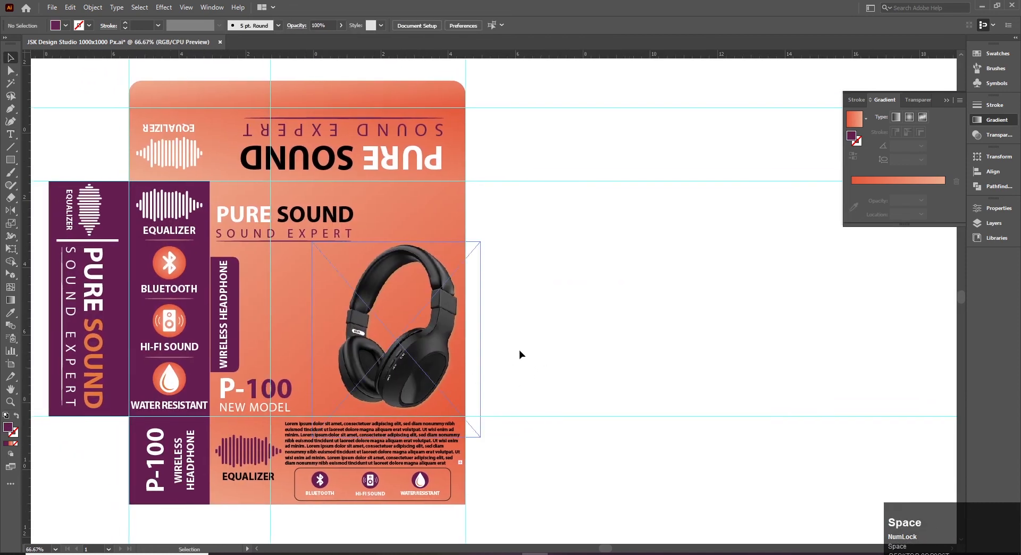
{"action": "left_click_drag", "start_coordinate": [525, 368], "coordinate": [582, 367]}
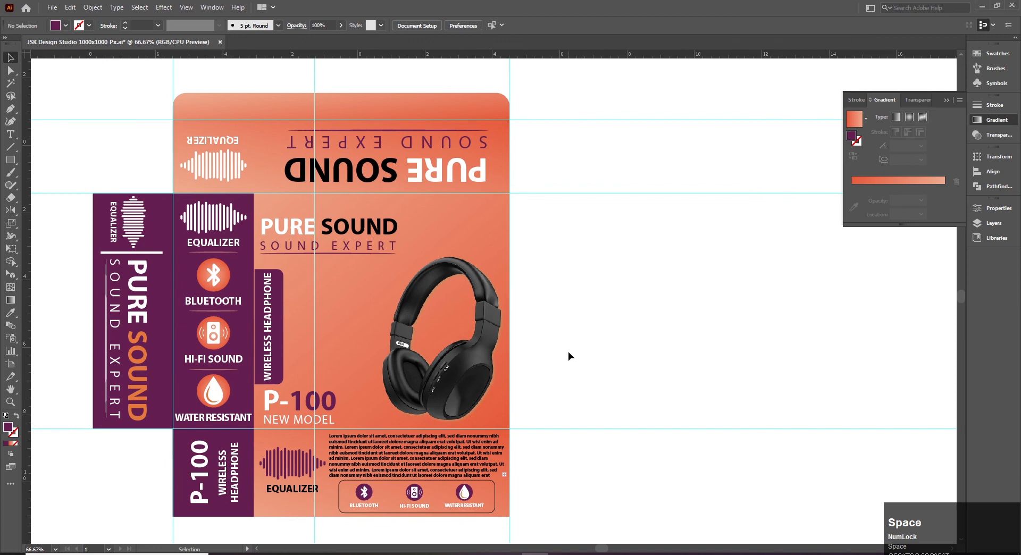
- Enlarge the headphone image proportionally about its centre to about 6.64 × 7.70 in and shift it slightly up
{"action": "left_click", "coordinate": [520, 287]}
{"action": "left_click_drag", "start_coordinate": [519, 287], "coordinate": [452, 295]}
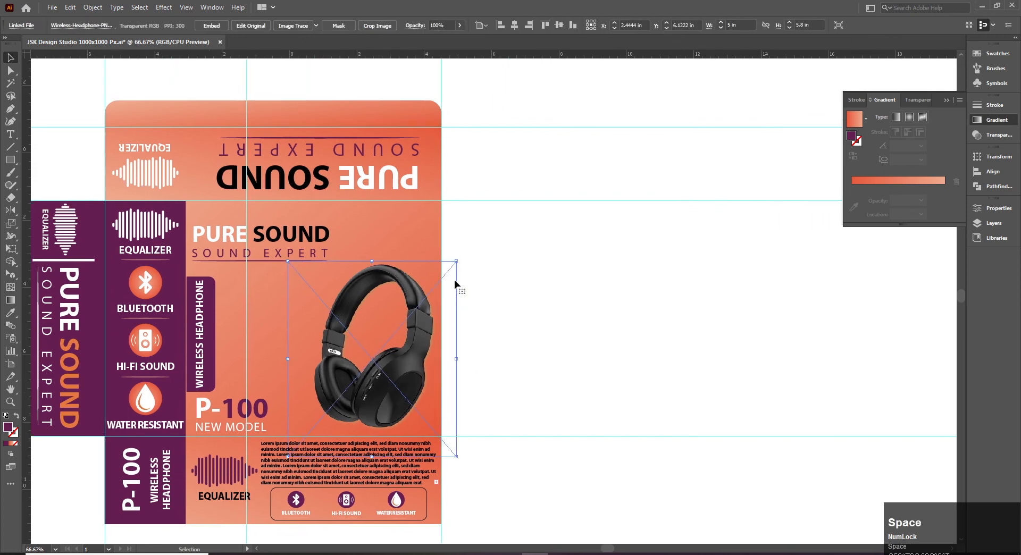
{"action": "left_click_drag", "start_coordinate": [457, 261], "coordinate": [483, 229]}
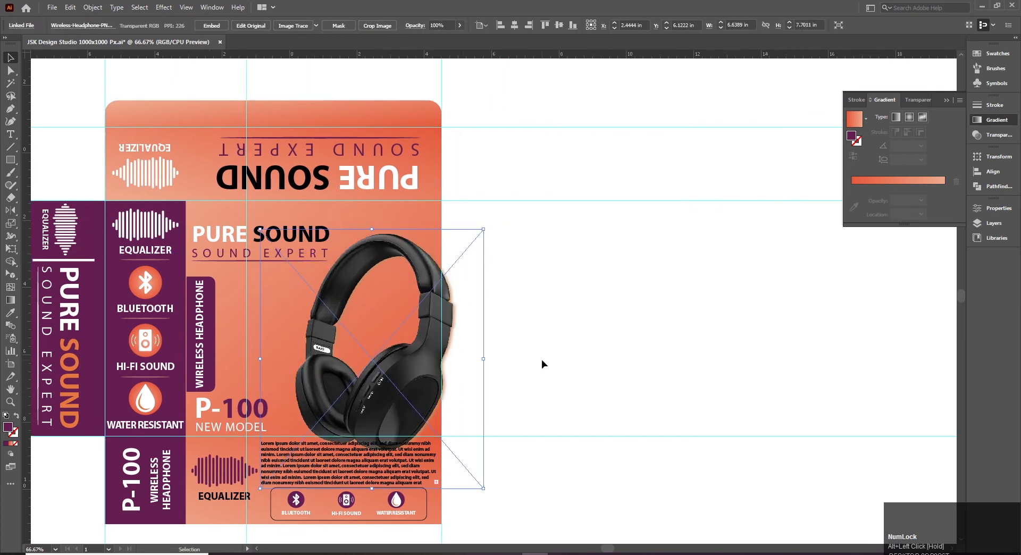
{"action": "left_click_drag", "start_coordinate": [539, 377], "coordinate": [542, 372]}
{"action": "left_click_drag", "start_coordinate": [408, 386], "coordinate": [407, 375]}
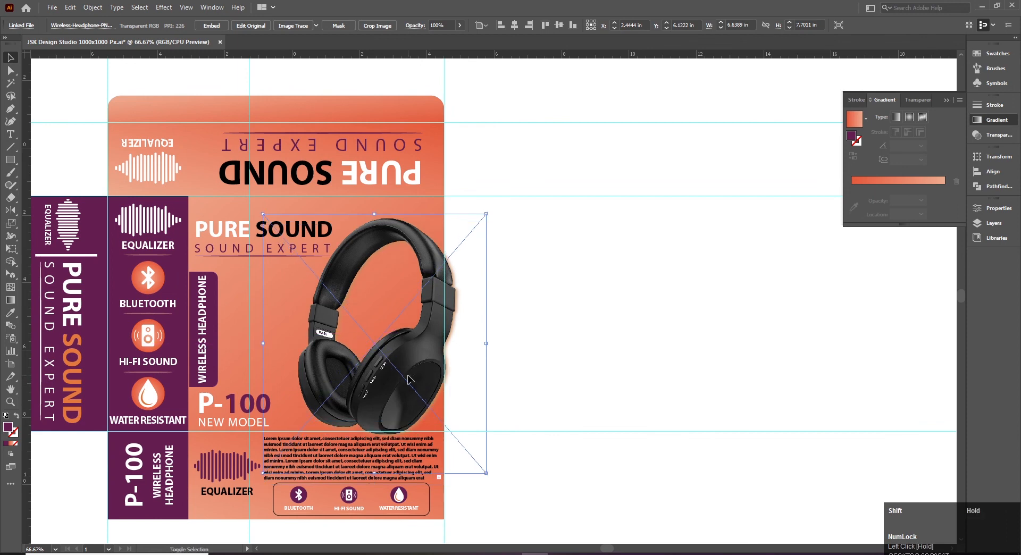
- Move the front panel's PURE SOUND title, SOUND EXPERT tagline and underline up together and group them
{"action": "key", "text": "ctrl+1"}
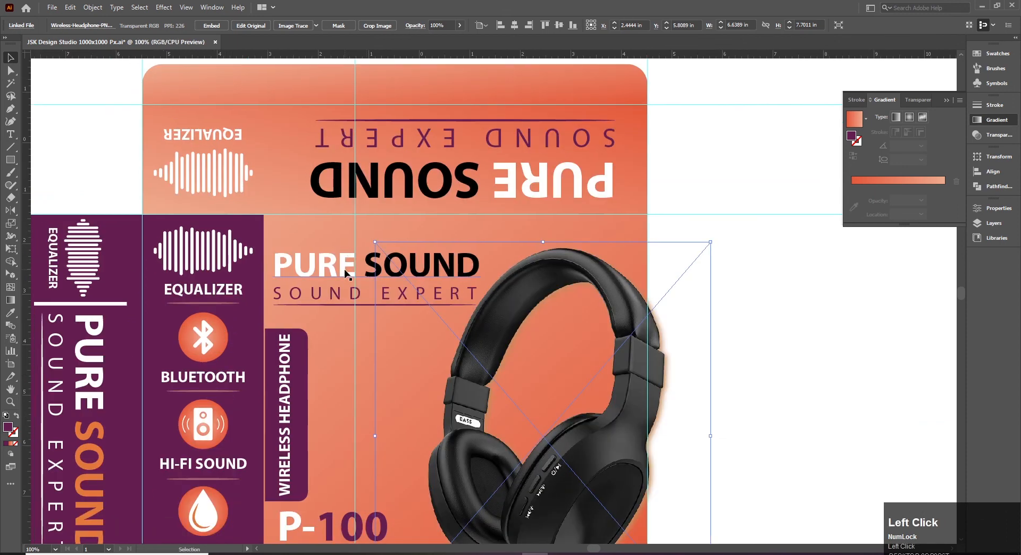
{"action": "left_click", "coordinate": [344, 269]}
{"action": "left_click", "coordinate": [336, 305], "text": "shift"}
{"action": "key", "text": "Delete"}
{"action": "key", "text": "ctrl+z"}
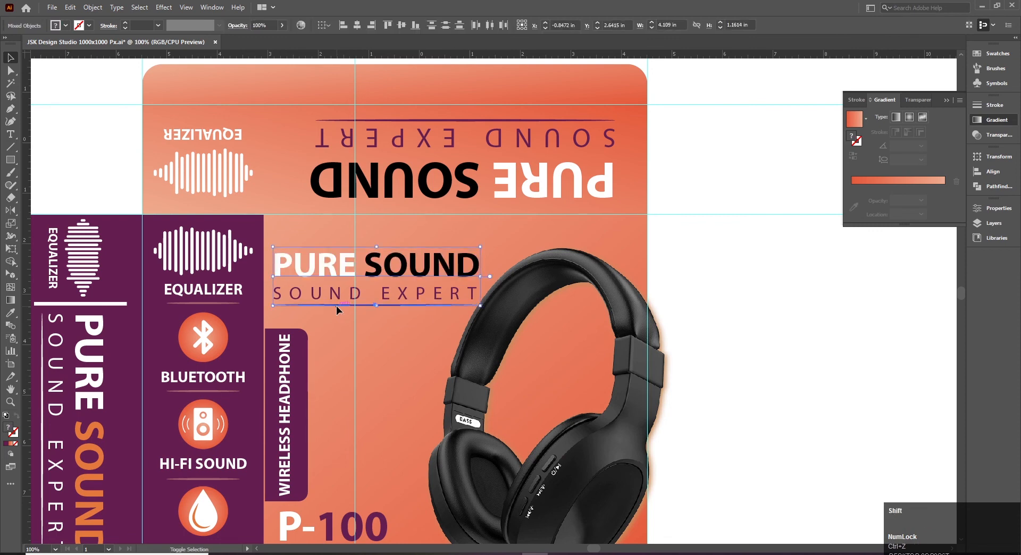
{"action": "left_click", "coordinate": [333, 291]}
{"action": "key", "text": "shift+Up"}
{"action": "key", "text": "shift+Up"}
{"action": "key", "text": "shift+Up"}
{"action": "key", "text": "ctrl+g"}
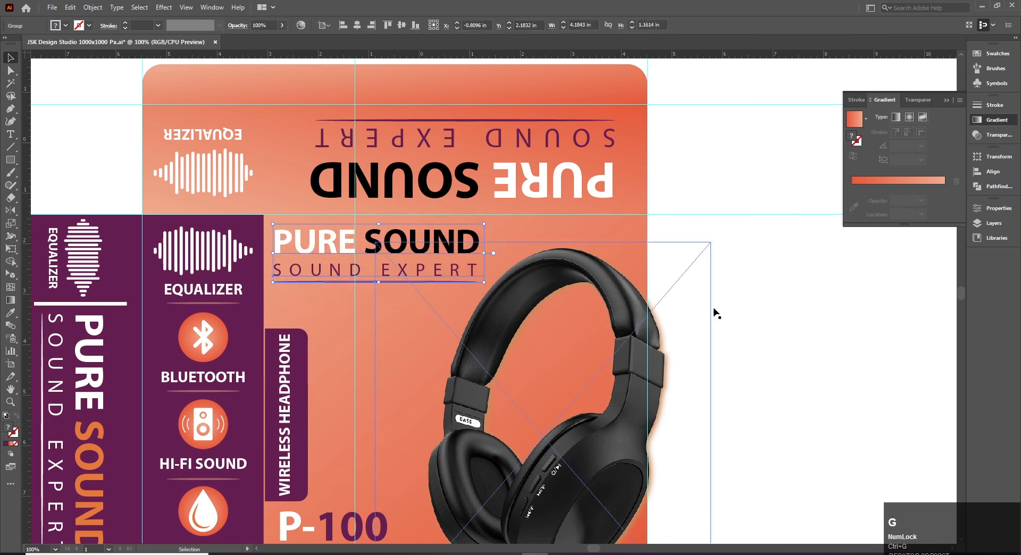
{"action": "left_click", "coordinate": [748, 340]}
- Nudge the enlarged headphone image slightly up on the front panel
{"action": "left_click", "coordinate": [764, 358], "text": "ctrl+alt"}
{"action": "left_click", "coordinate": [403, 368]}
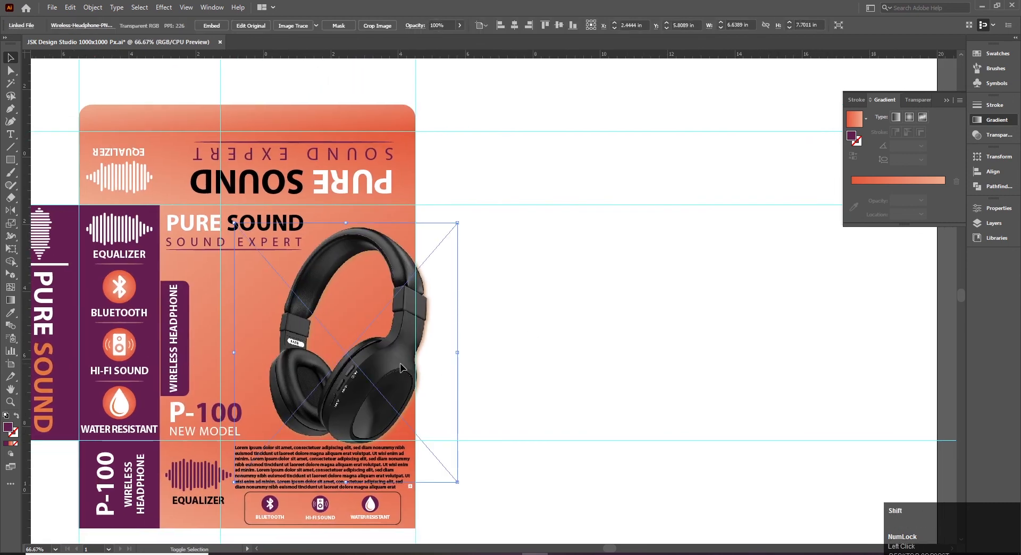
{"action": "key", "text": "shift+Up"}
{"action": "key", "text": "Up"}
{"action": "key", "text": "Up"}
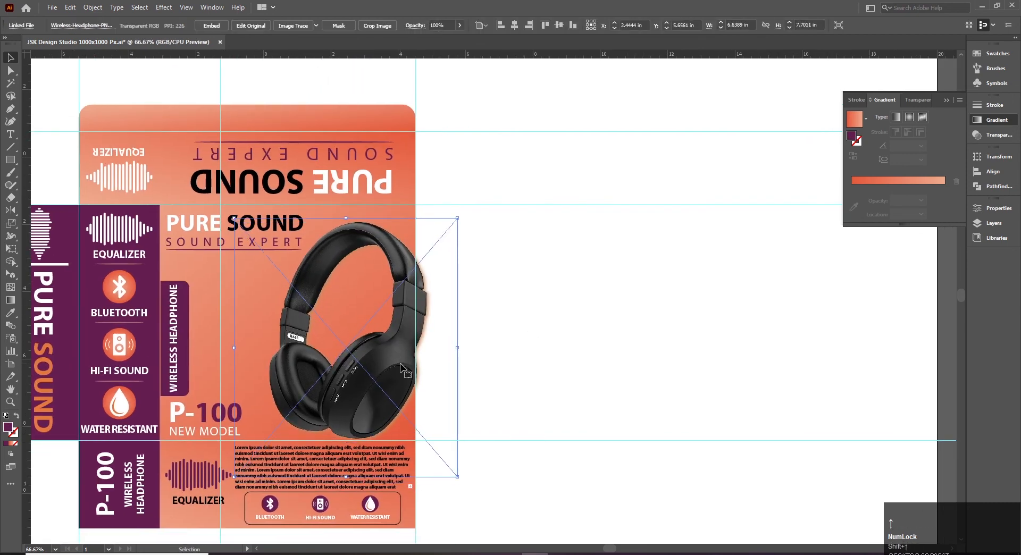
{"action": "left_click", "coordinate": [500, 386]}
- Draw a rectangle about 4.6 × 7 in over the headphone, flush with the front panel's right, top and bottom edges
{"action": "left_click", "coordinate": [484, 328], "text": "ctrl"}
{"action": "left_click_drag", "start_coordinate": [488, 328], "coordinate": [542, 360]}
{"action": "left_click_drag", "start_coordinate": [478, 355], "coordinate": [567, 342]}
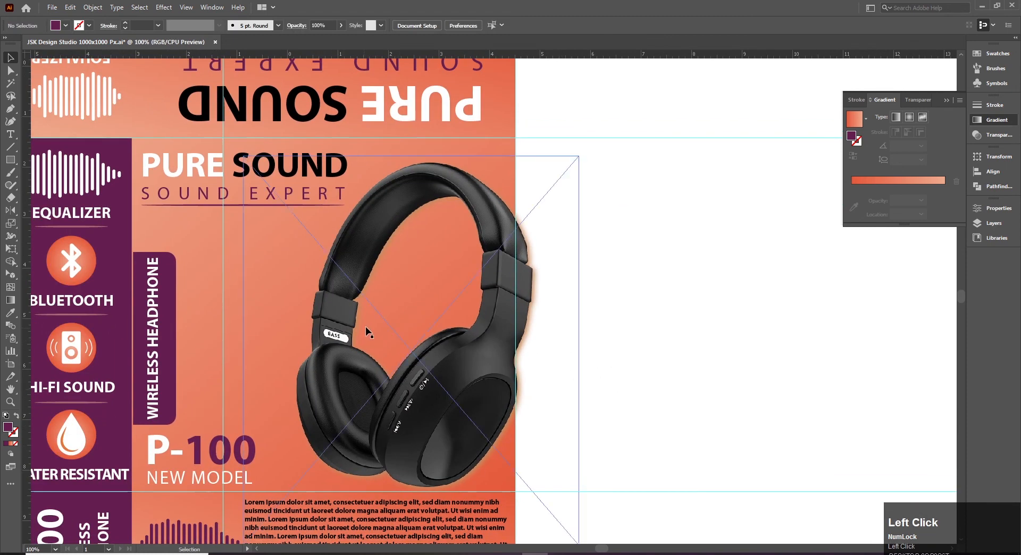
{"action": "key", "text": "m"}
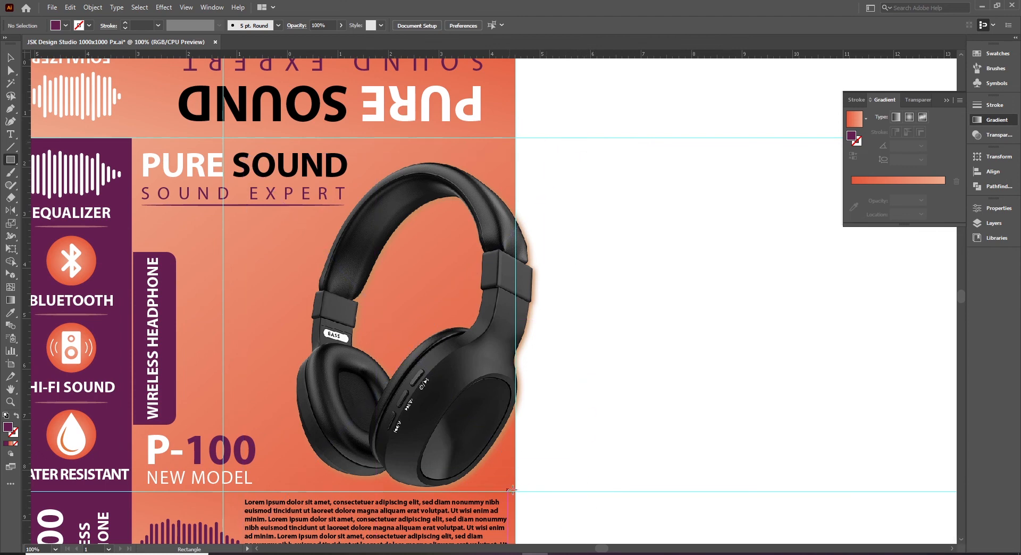
{"action": "left_click_drag", "start_coordinate": [514, 490], "coordinate": [284, 138]}
{"action": "key", "text": "v"}
- Clip the headphone image to the new rectangle with a clipping mask so nothing extends past the front panel's edge
{"action": "left_click_drag", "start_coordinate": [346, 297], "coordinate": [558, 318]}
{"action": "left_click", "coordinate": [527, 293], "text": "shift"}
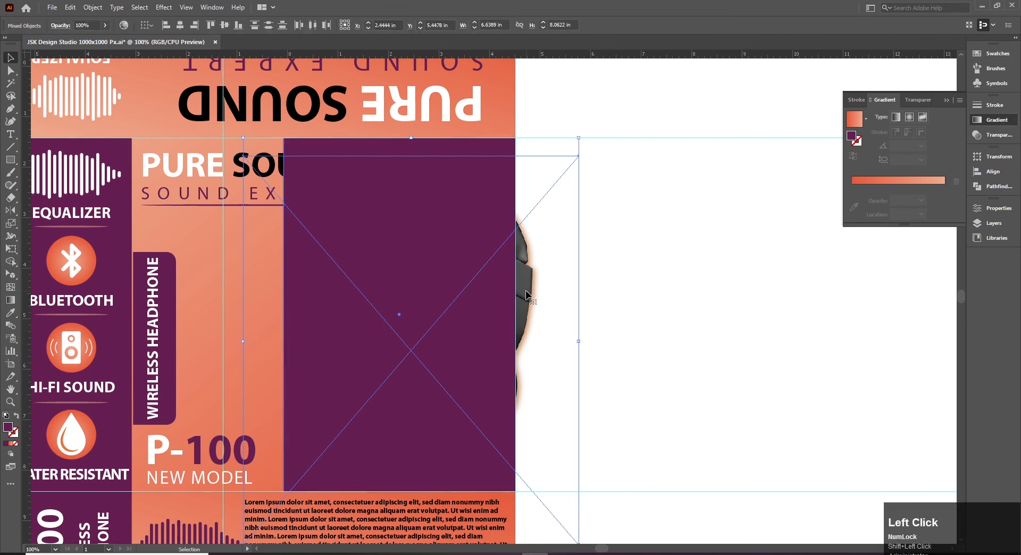
{"action": "right_click", "coordinate": [526, 292]}
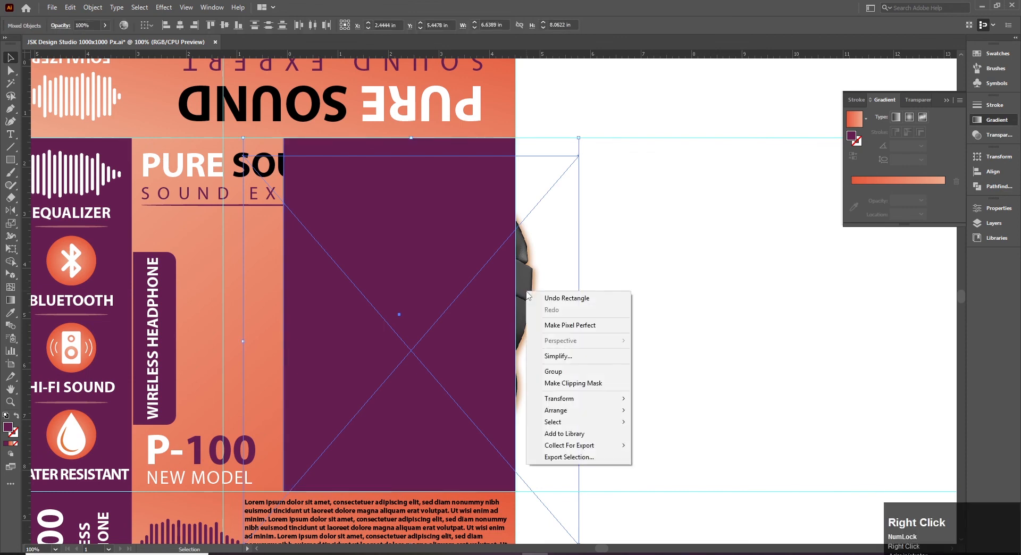
{"action": "left_click", "coordinate": [556, 384]}
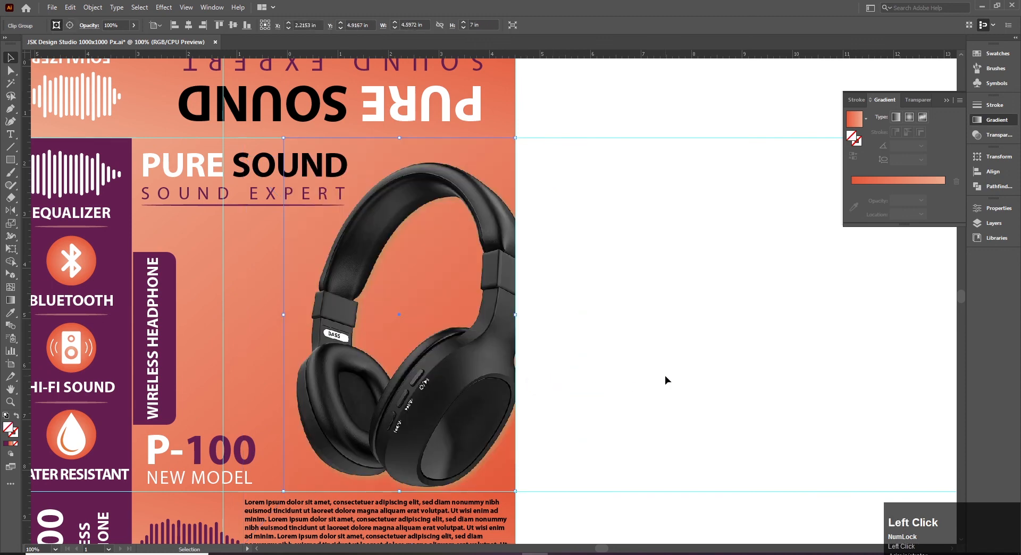
{"action": "left_click", "coordinate": [520, 371], "text": "ctrl+alt"}
{"action": "left_click_drag", "start_coordinate": [486, 343], "coordinate": [489, 332]}
{"action": "left_click", "coordinate": [595, 346]}
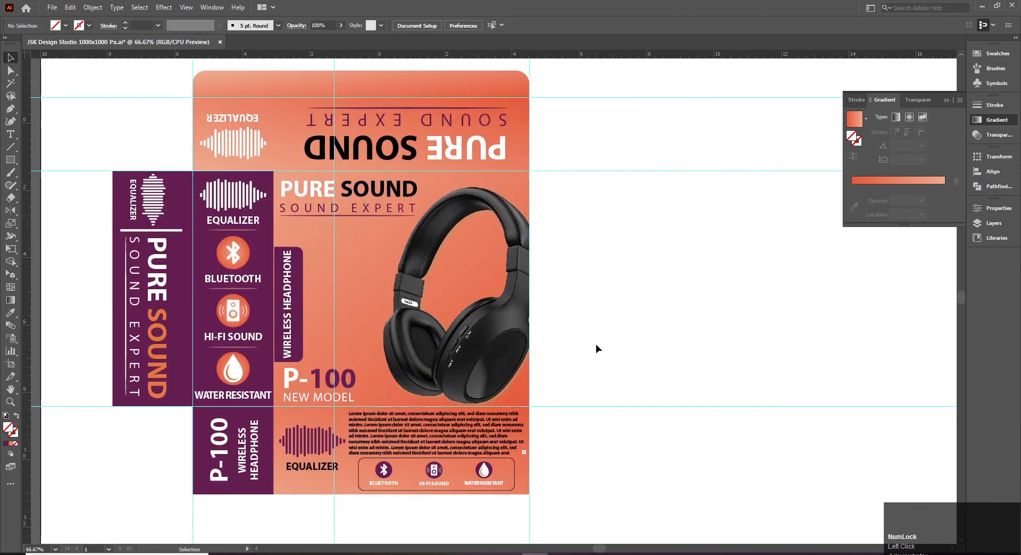
- Delete all the vertical and horizontal guides around the packaging layout
{"action": "left_click_drag", "start_coordinate": [595, 349], "coordinate": [528, 312]}
{"action": "left_click", "coordinate": [526, 324], "text": "ctrl+alt"}
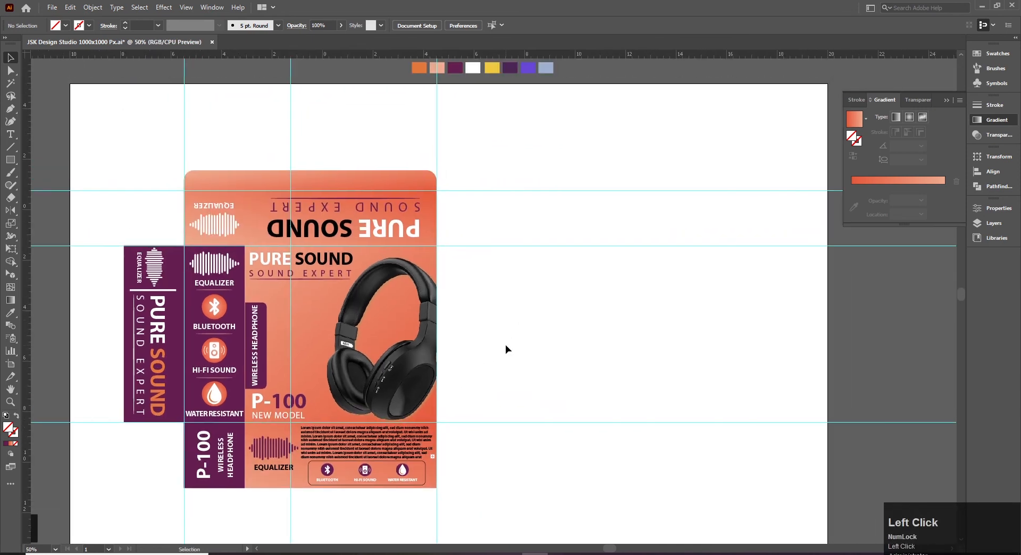
{"action": "left_click_drag", "start_coordinate": [178, 110], "coordinate": [509, 117]}
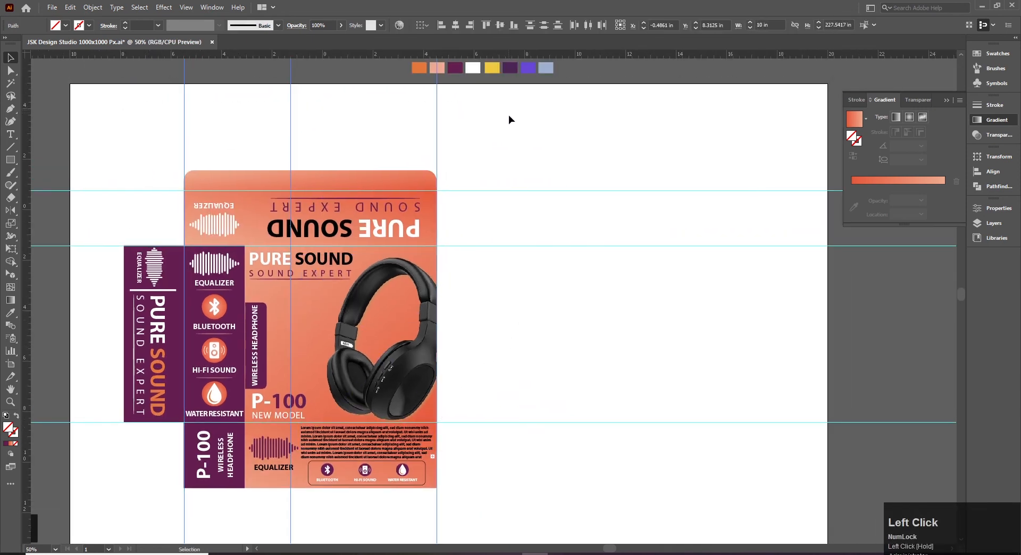
{"action": "left_click", "coordinate": [536, 279]}
{"action": "left_click_drag", "start_coordinate": [547, 301], "coordinate": [488, 279]}
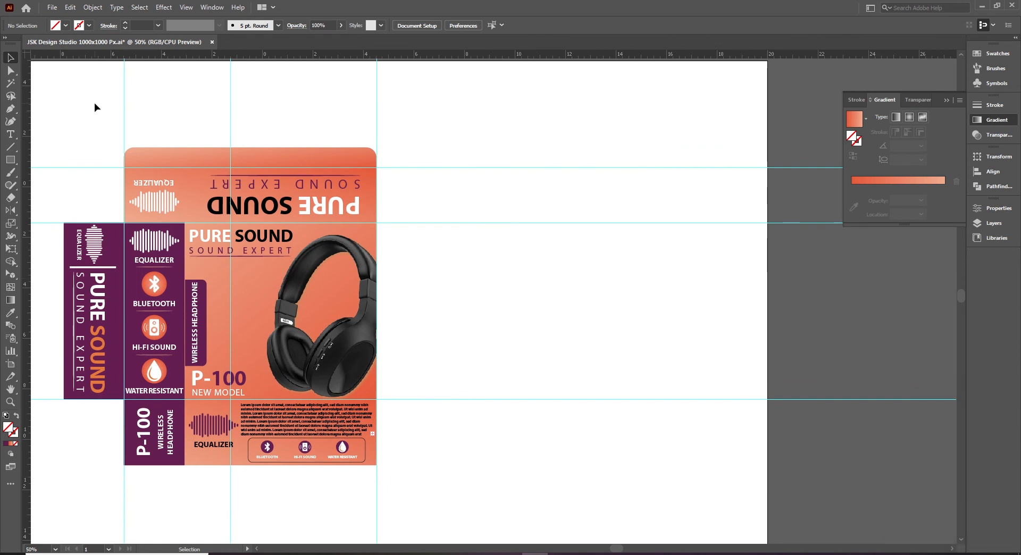
{"action": "left_click_drag", "start_coordinate": [94, 103], "coordinate": [481, 298]}
{"action": "key", "text": "Delete"}
{"action": "key", "text": "Delete"}
{"action": "left_click_drag", "start_coordinate": [443, 387], "coordinate": [467, 462]}
{"action": "key", "text": "Delete"}
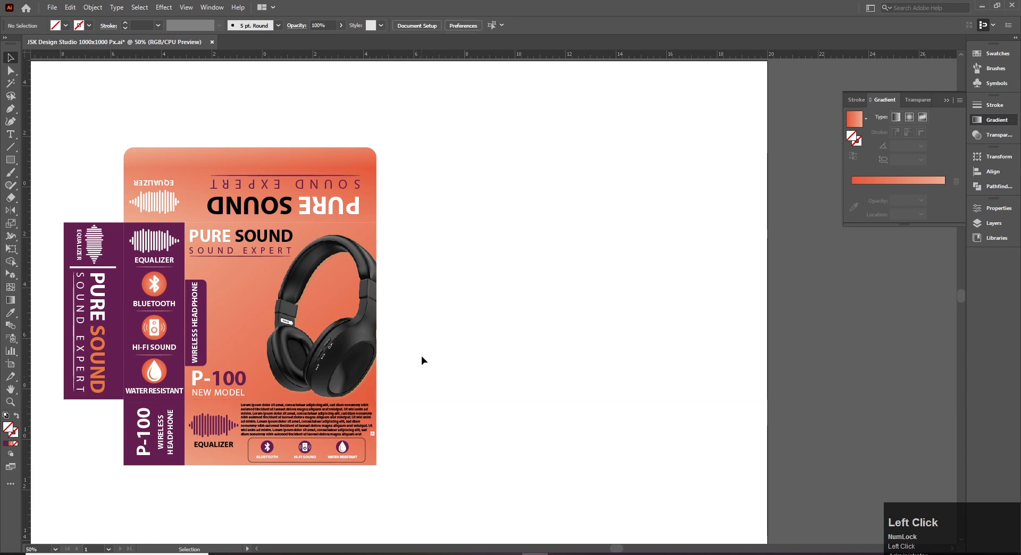
- Unlock all locked artwork and check that the whole packaging layout can be selected
{"action": "left_click_drag", "start_coordinate": [454, 300], "coordinate": [465, 311]}
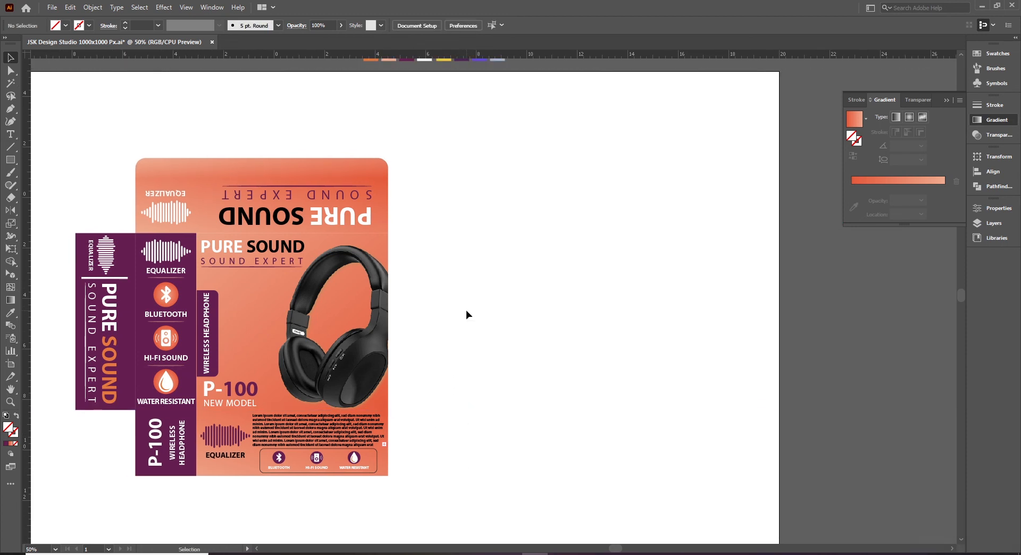
{"action": "left_click", "coordinate": [460, 301], "text": "ctrl"}
{"action": "left_click_drag", "start_coordinate": [462, 301], "coordinate": [561, 282]}
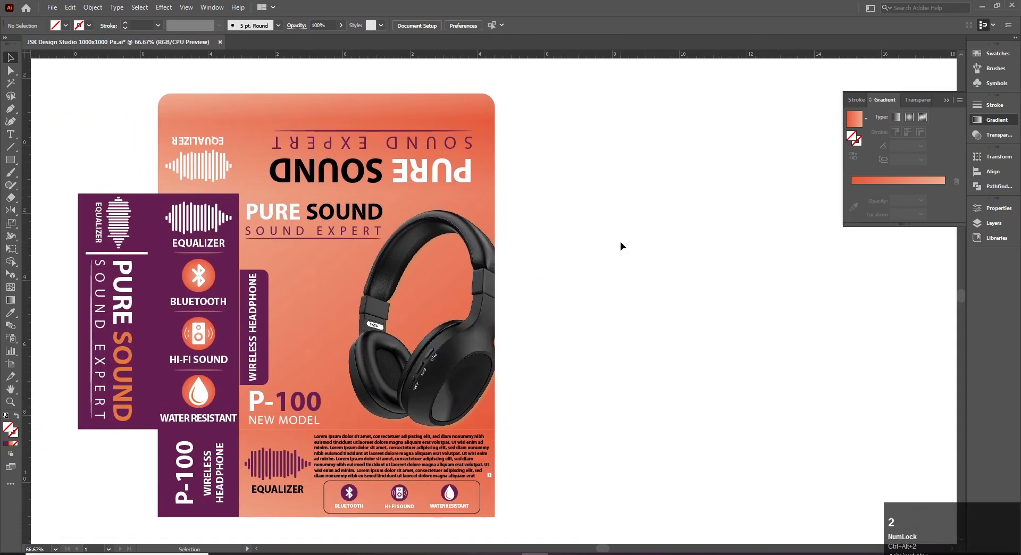
{"action": "left_click_drag", "start_coordinate": [55, 73], "coordinate": [525, 509]}
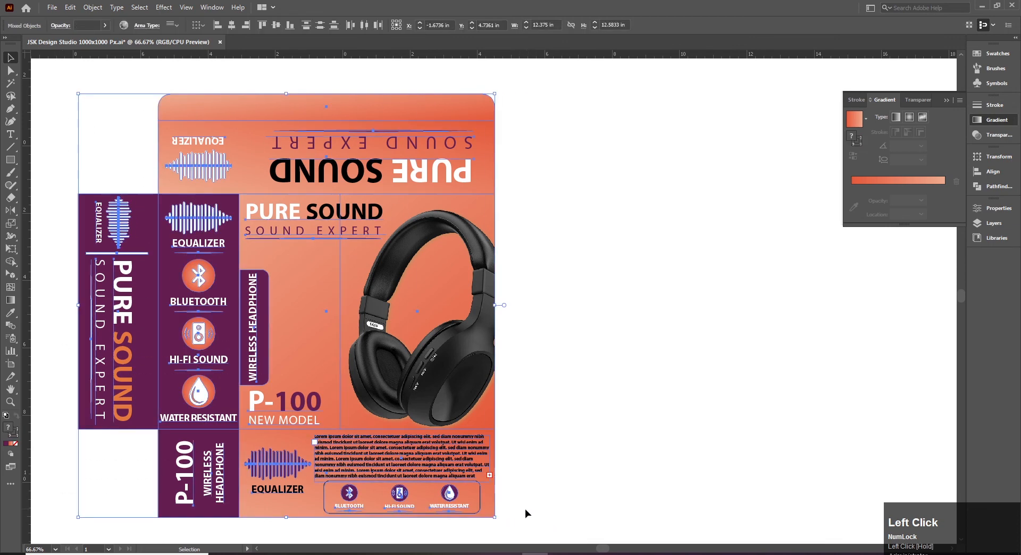
{"action": "left_click", "coordinate": [552, 496]}
- Cut the overflowing text after "tincidunt ut" in the bottom panel's lorem ipsum paragraph so it ends with "enim ad minim."
{"action": "left_click", "coordinate": [410, 386], "text": "ctrl"}
{"action": "left_click", "coordinate": [461, 397], "text": "ctrl"}
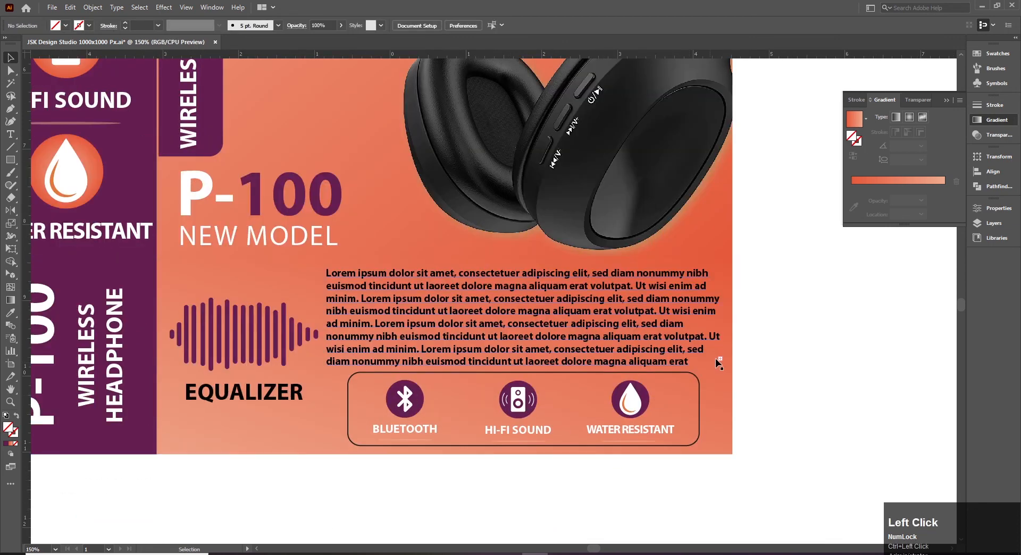
{"action": "left_click", "coordinate": [721, 361]}
{"action": "left_click", "coordinate": [741, 384]}
{"action": "left_click", "coordinate": [481, 366]}
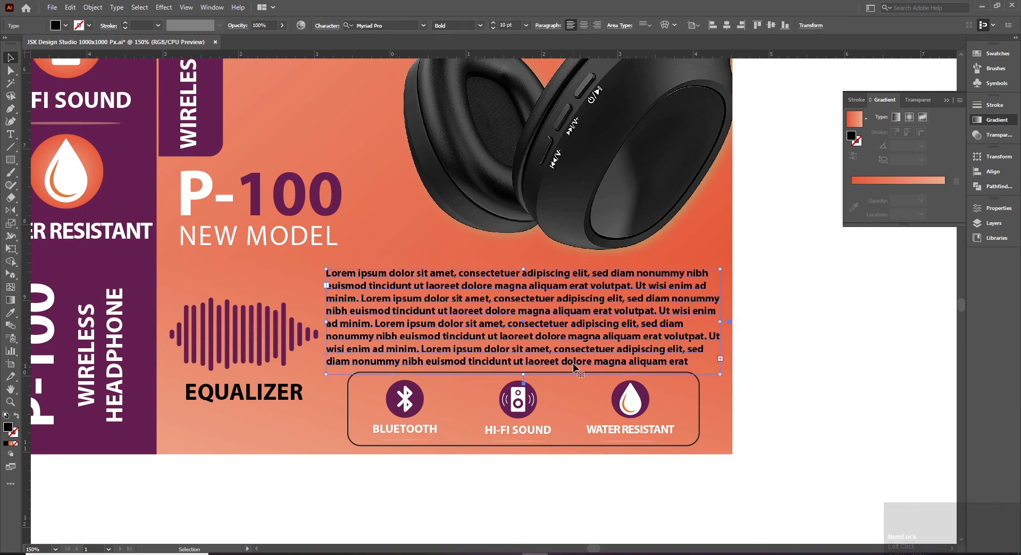
{"action": "key", "text": "t"}
{"action": "left_click", "coordinate": [527, 362]}
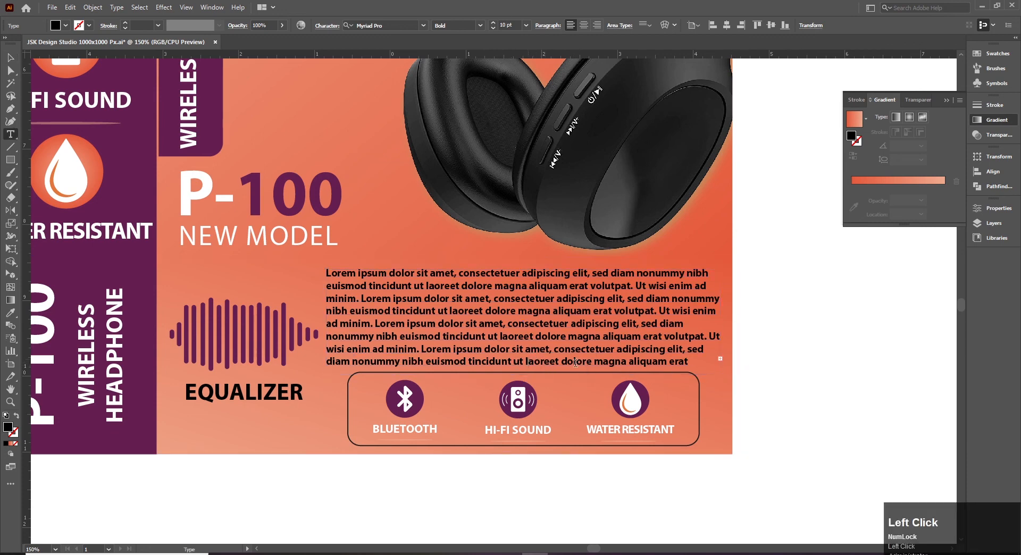
{"action": "key", "text": "Left"}
{"action": "key", "text": "shift+End"}
{"action": "key", "text": "Delete"}
{"action": "key", "text": "shift+End"}
{"action": "key", "text": "Delete"}
{"action": "key", "text": "shift+End"}
{"action": "key", "text": "Delete"}
{"action": "key", "text": "shift+End"}
{"action": "key", "text": "Delete"}
{"action": "key", "text": "shift+End"}
{"action": "key", "text": "Delete"}
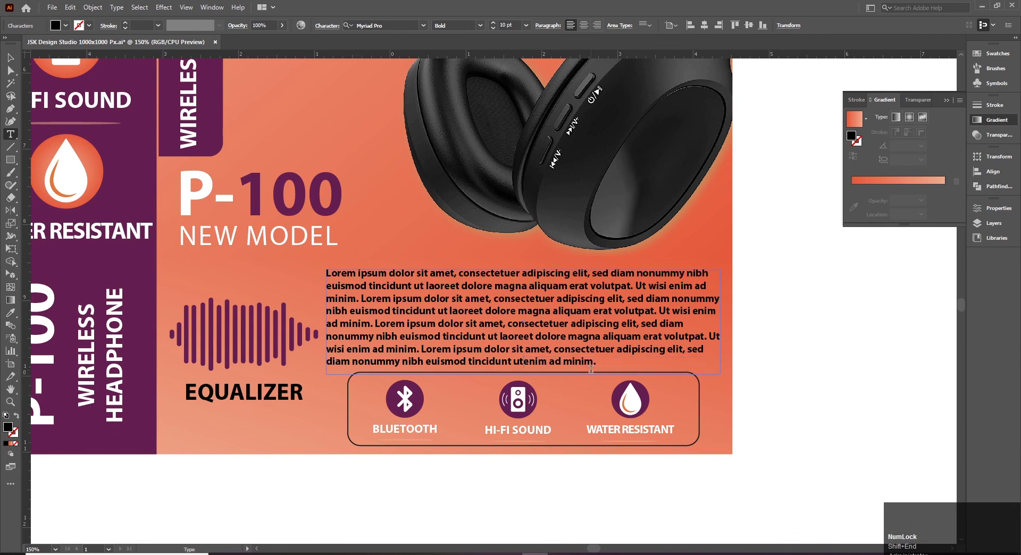
{"action": "key", "text": "Escape"}
{"action": "left_click", "coordinate": [791, 360]}
- Try a white fill on the bottom panel's lorem ipsum paragraph and undo it
{"action": "left_click", "coordinate": [555, 298], "text": "ctrl+alt"}
{"action": "left_click_drag", "start_coordinate": [585, 313], "coordinate": [500, 385]}
{"action": "left_click", "coordinate": [500, 385]}
{"action": "left_click", "coordinate": [66, 25]}
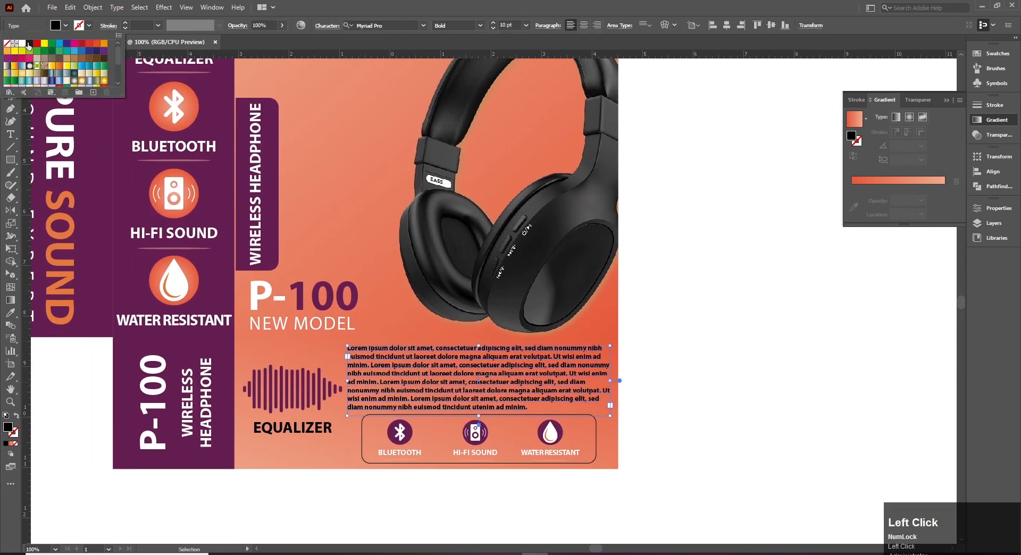
{"action": "left_click", "coordinate": [22, 43]}
{"action": "left_click", "coordinate": [723, 332]}
{"action": "left_click", "coordinate": [723, 332]}
{"action": "left_click", "coordinate": [454, 288], "text": "ctrl+alt"}
{"action": "left_click_drag", "start_coordinate": [455, 288], "coordinate": [391, 358]}
{"action": "key", "text": "ctrl+z"}
{"action": "left_click", "coordinate": [613, 402]}
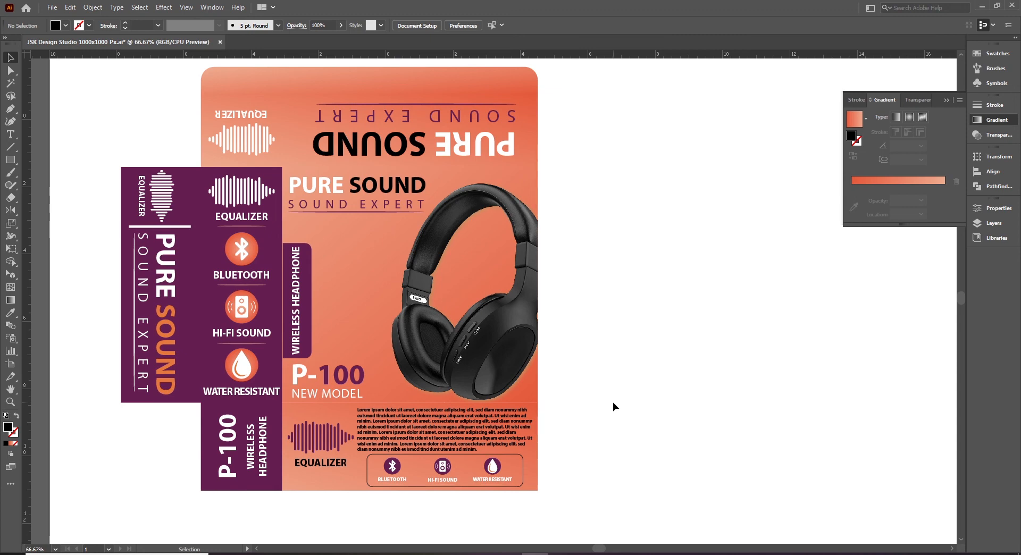
{"action": "left_click", "coordinate": [468, 425]}
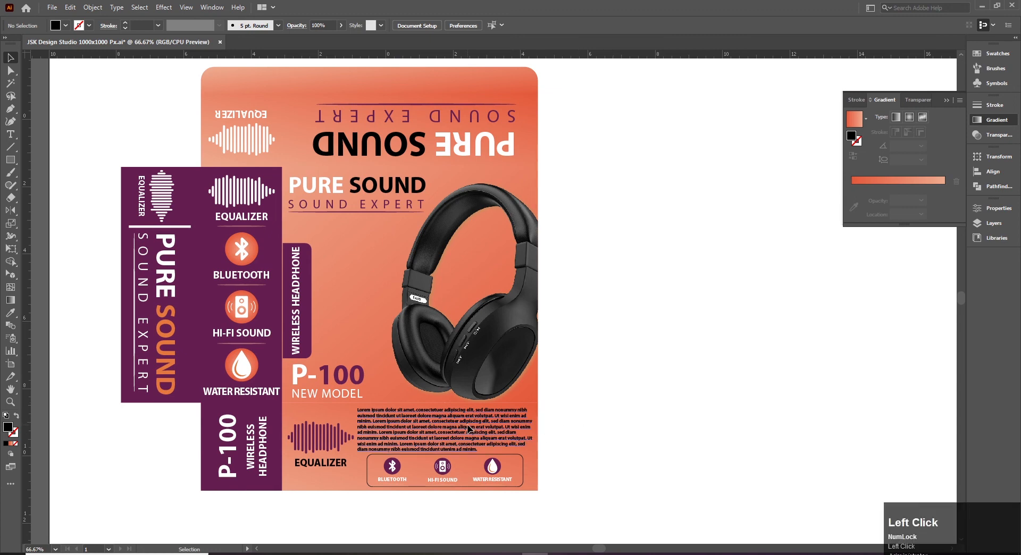
{"action": "left_click", "coordinate": [565, 419]}
{"action": "left_click_drag", "start_coordinate": [575, 405], "coordinate": [540, 416]}
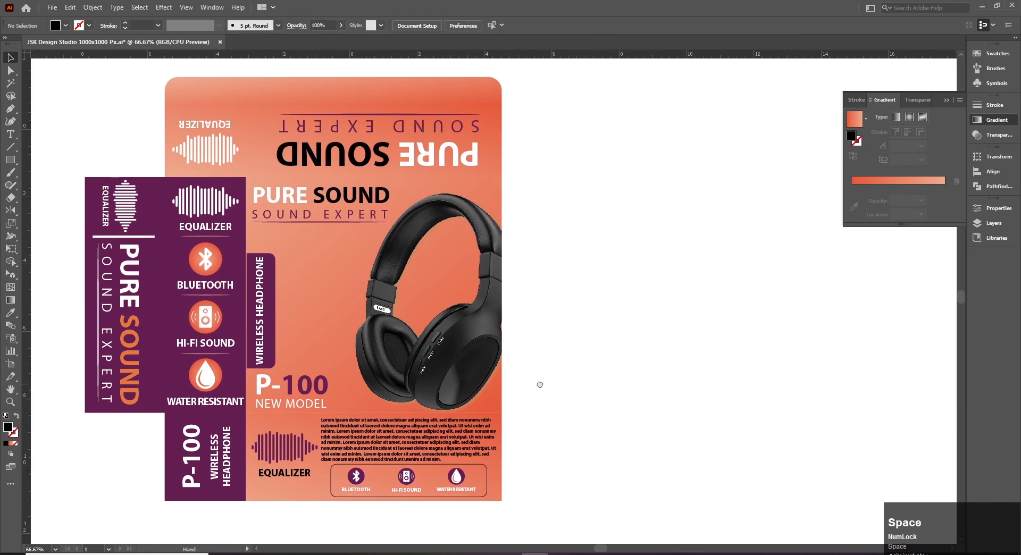
- Duplicate the complete packaging layout to the right so the copy's purple side panel adjoins the original front panel
{"action": "left_click", "coordinate": [526, 359], "text": "ctrl+alt"}
{"action": "left_click_drag", "start_coordinate": [525, 357], "coordinate": [414, 383]}
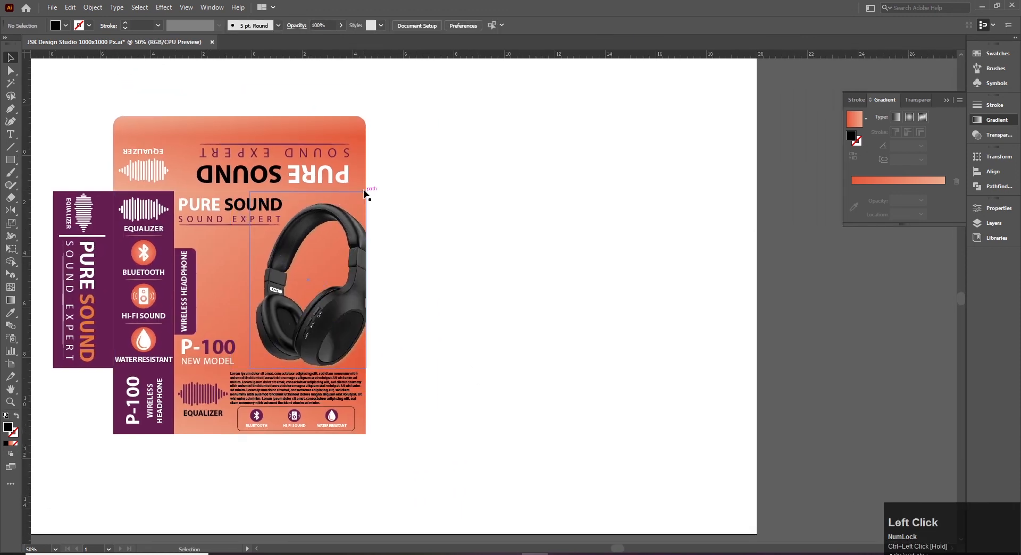
{"action": "left_click_drag", "start_coordinate": [428, 239], "coordinate": [445, 245]}
{"action": "left_click_drag", "start_coordinate": [59, 104], "coordinate": [404, 484]}
{"action": "left_click_drag", "start_coordinate": [127, 334], "coordinate": [407, 342]}
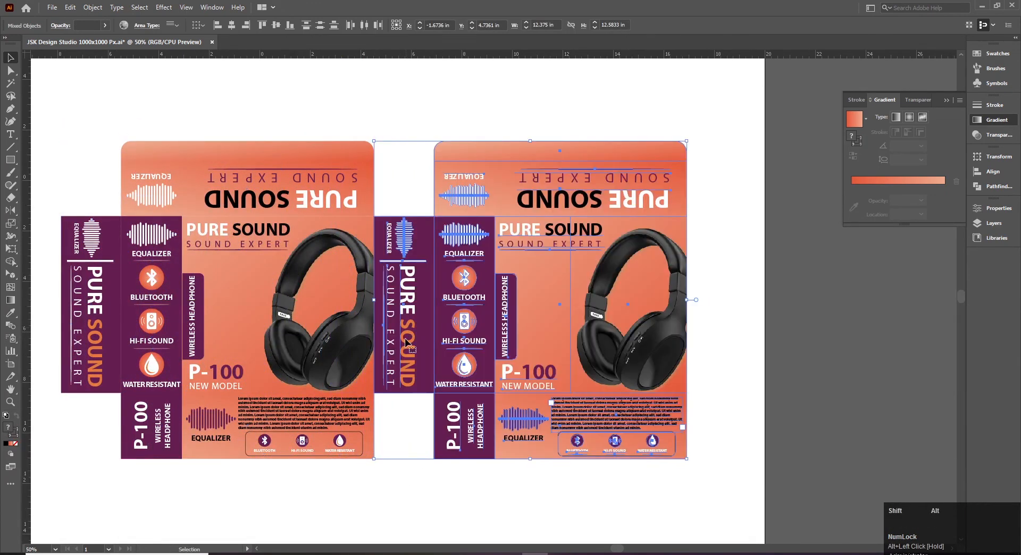
{"action": "left_click", "coordinate": [394, 121]}
{"action": "left_click_drag", "start_coordinate": [402, 123], "coordinate": [419, 125]}
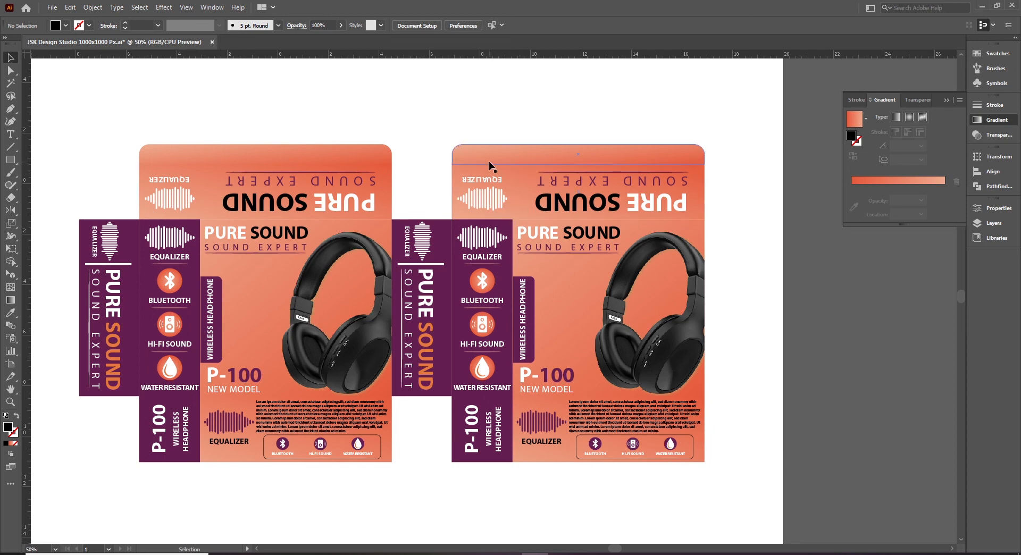
- Collapse the open Gradient panel to clear the view of both packaging layouts
{"action": "left_click", "coordinate": [993, 120]}
{"action": "left_click_drag", "start_coordinate": [748, 210], "coordinate": [741, 202]}
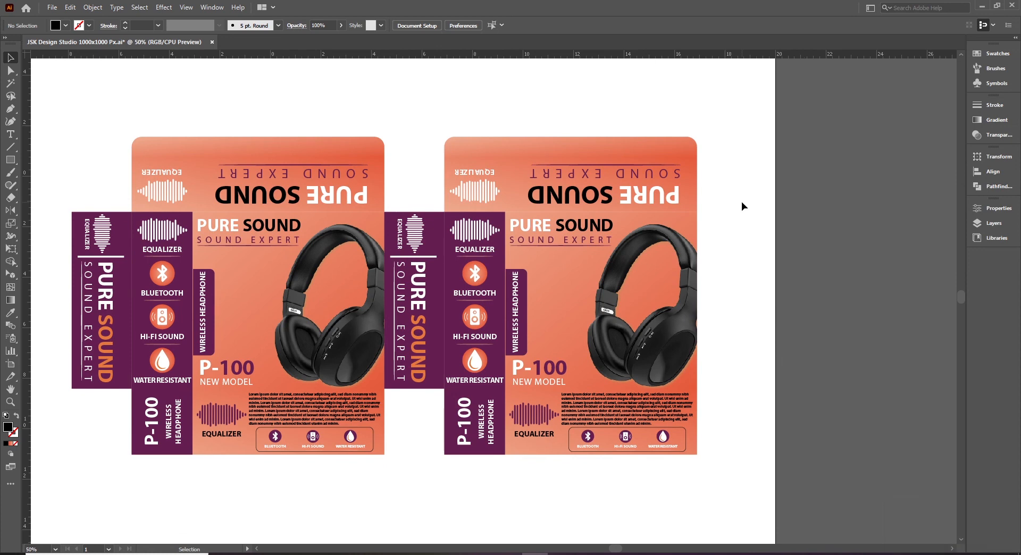